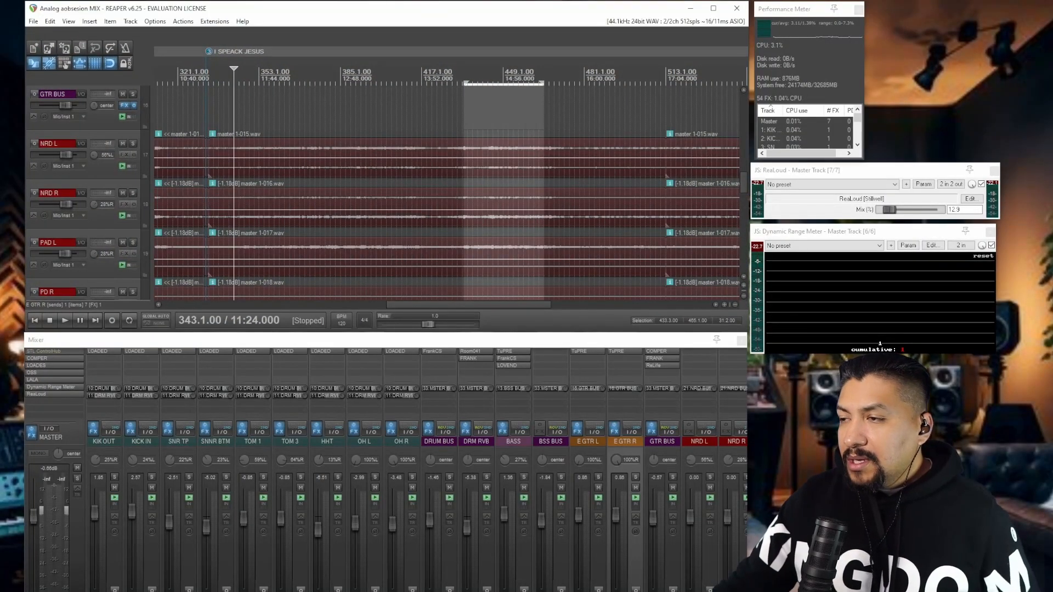
# Play the mix from bar 341.1.00, just after the I SPEACK JESUS marker, and stop playback after listening
pyautogui.click(887, 232)
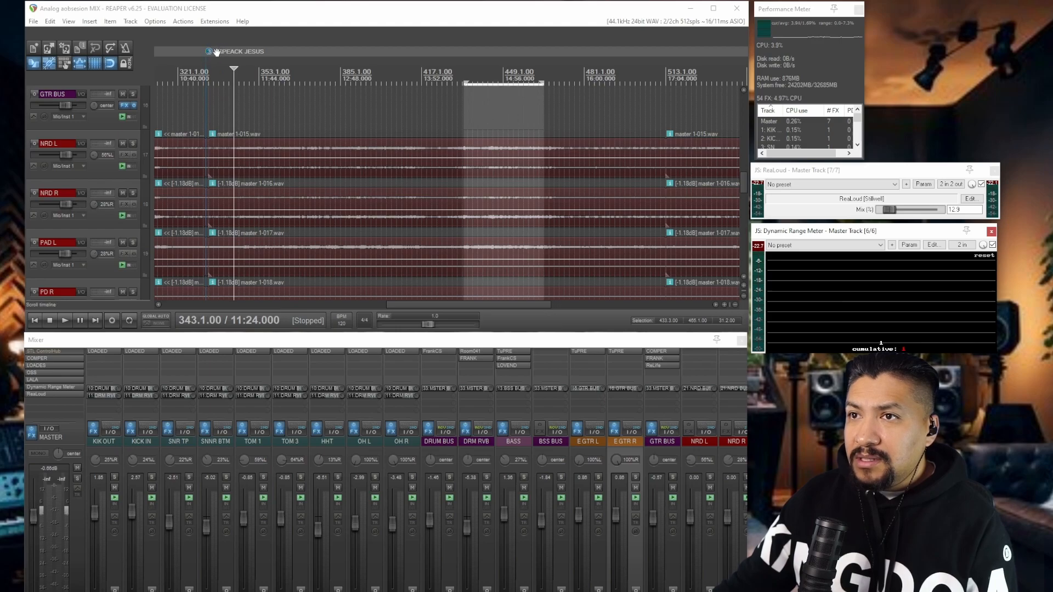
pyautogui.click(206, 67)
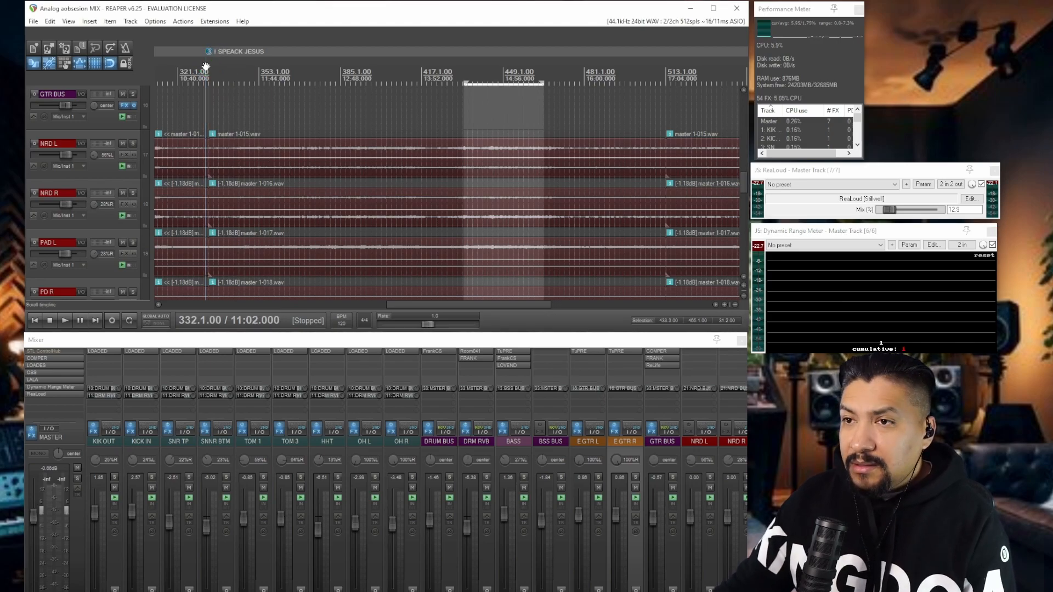
pyautogui.click(229, 73)
pyautogui.press('space')
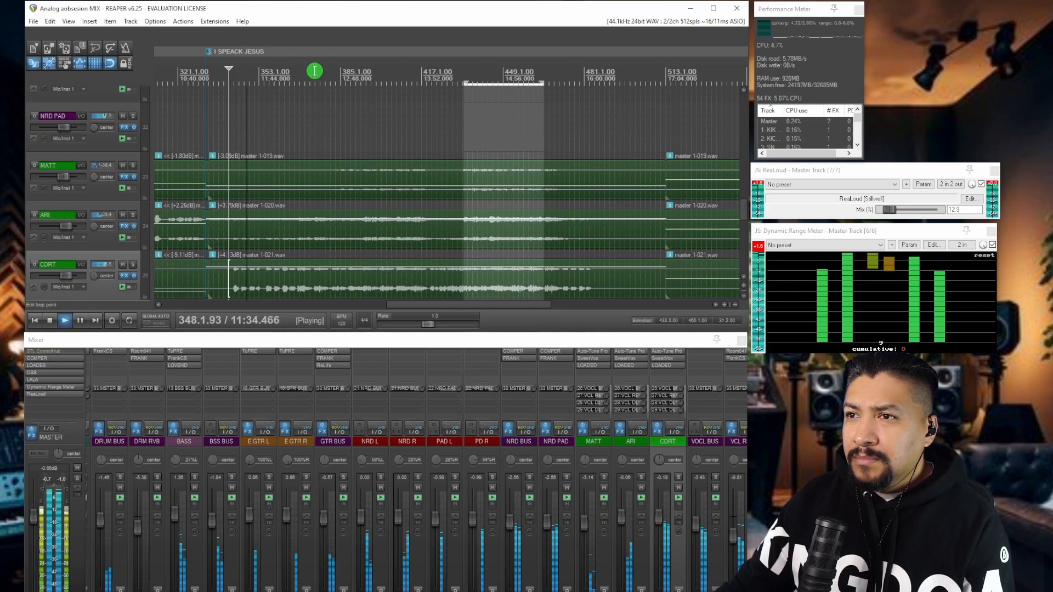
pyautogui.press('space')
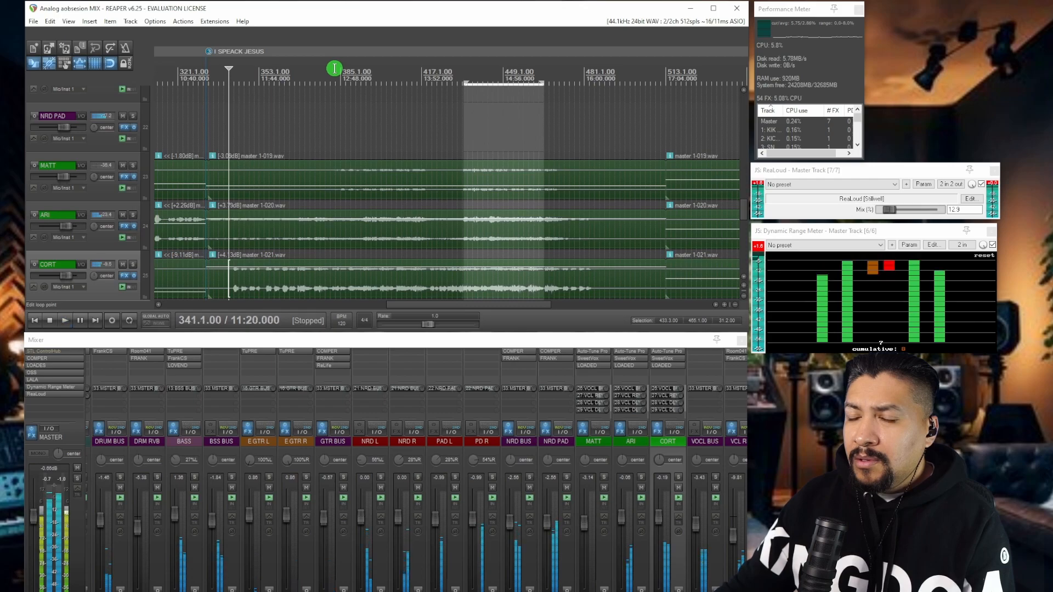
# Play the mix from bar 371.1.00 and stop playback after listening to that section
pyautogui.click(305, 77)
pyautogui.press('space')
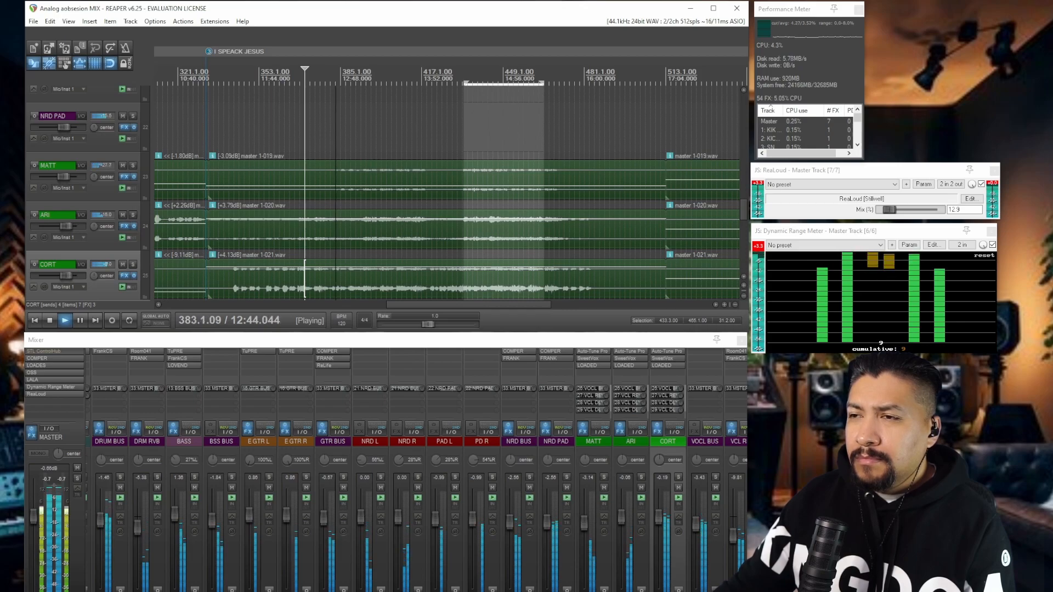
pyautogui.press('space')
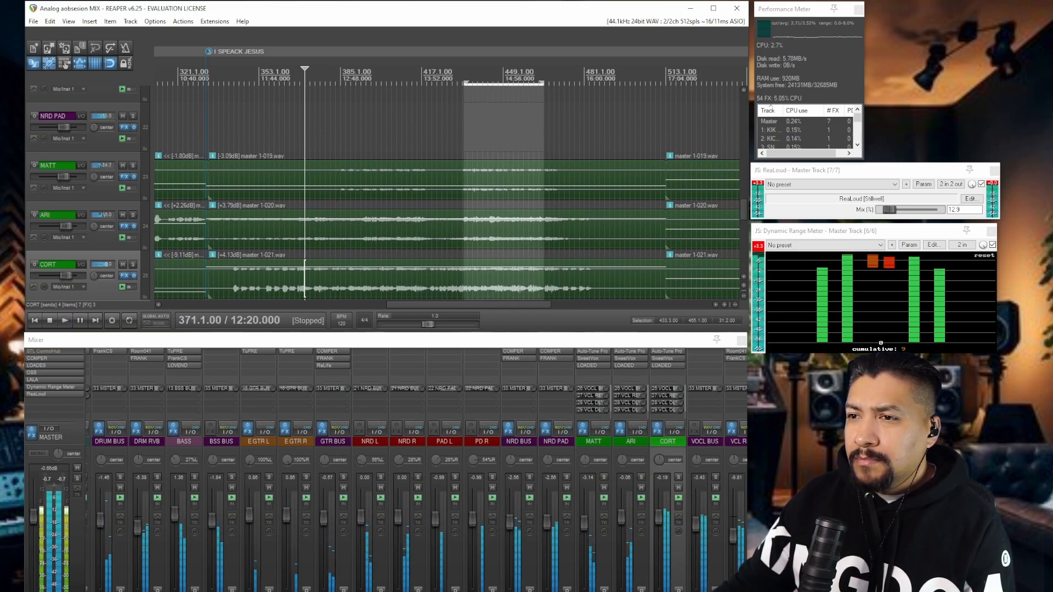
# Play the mix from the start of the time selection at bar 433.3.00, watching the master meters, and stop playback
pyautogui.click(464, 75)
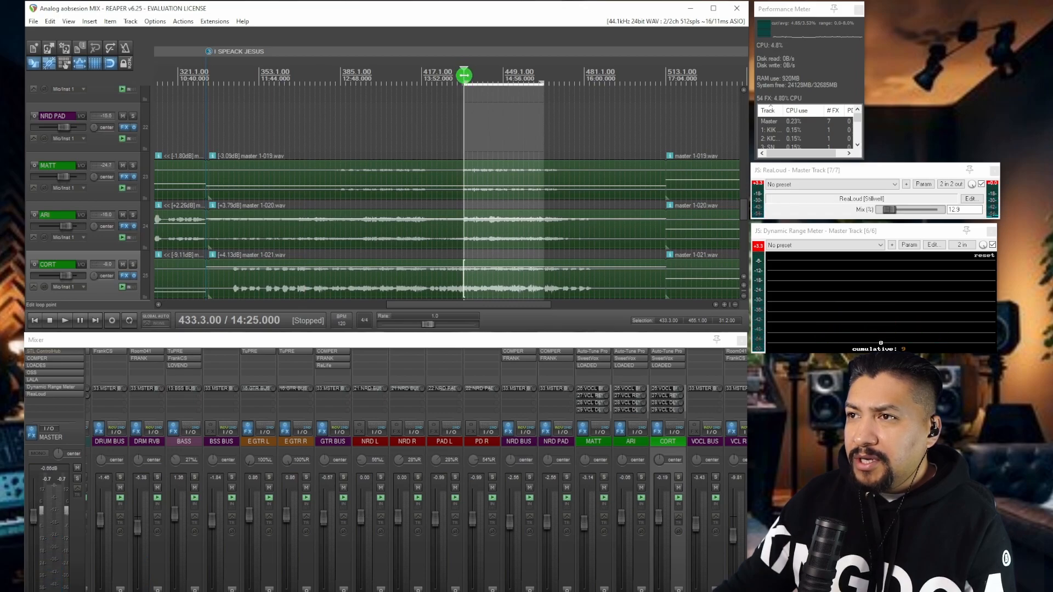
pyautogui.press('space')
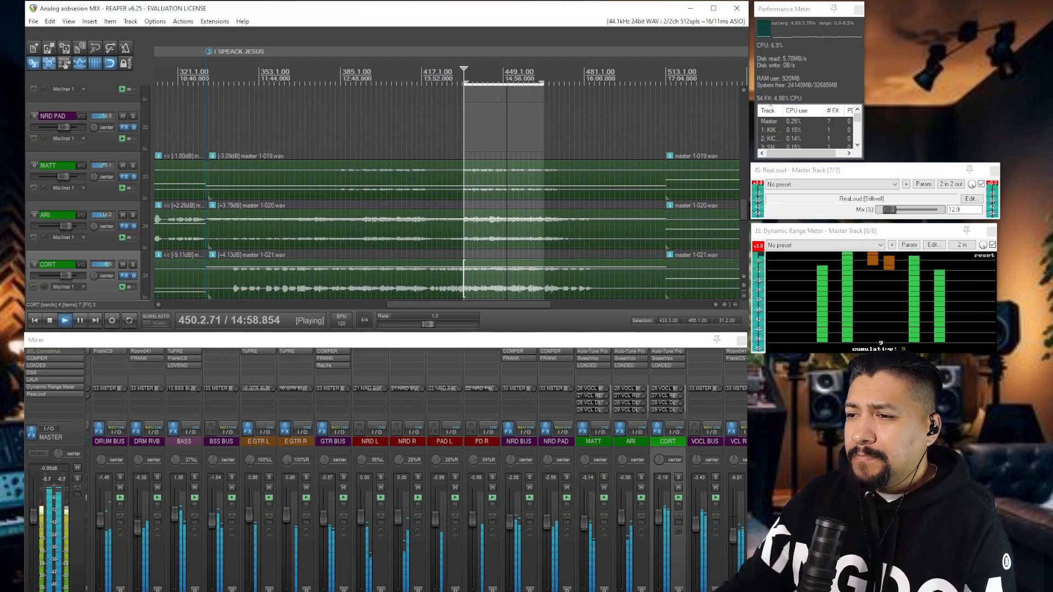
pyautogui.press('space')
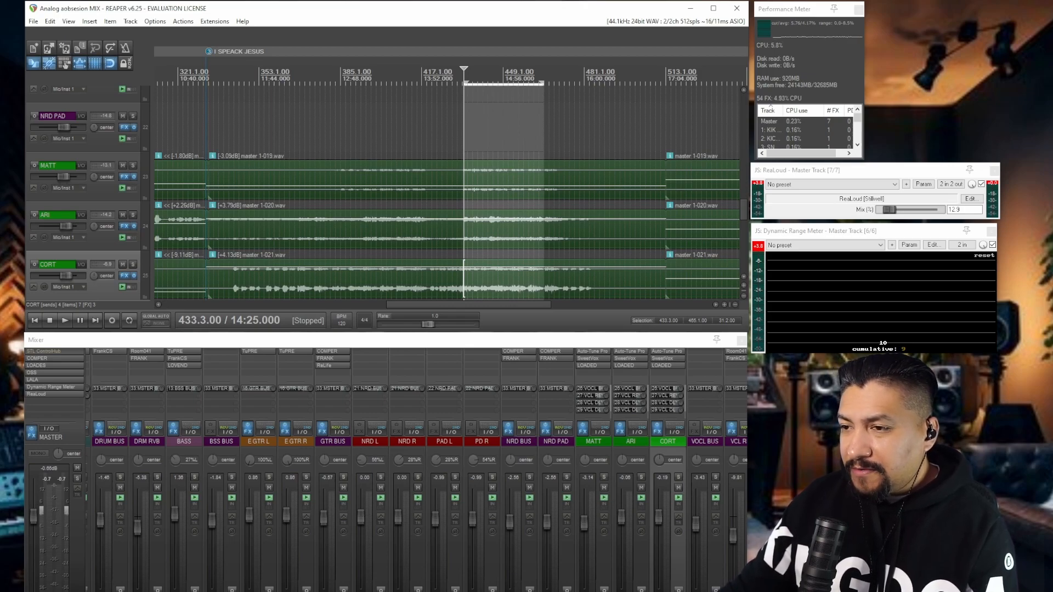
# Bypass the effects chain on the master track
pyautogui.hscroll(-6, 417, 471)
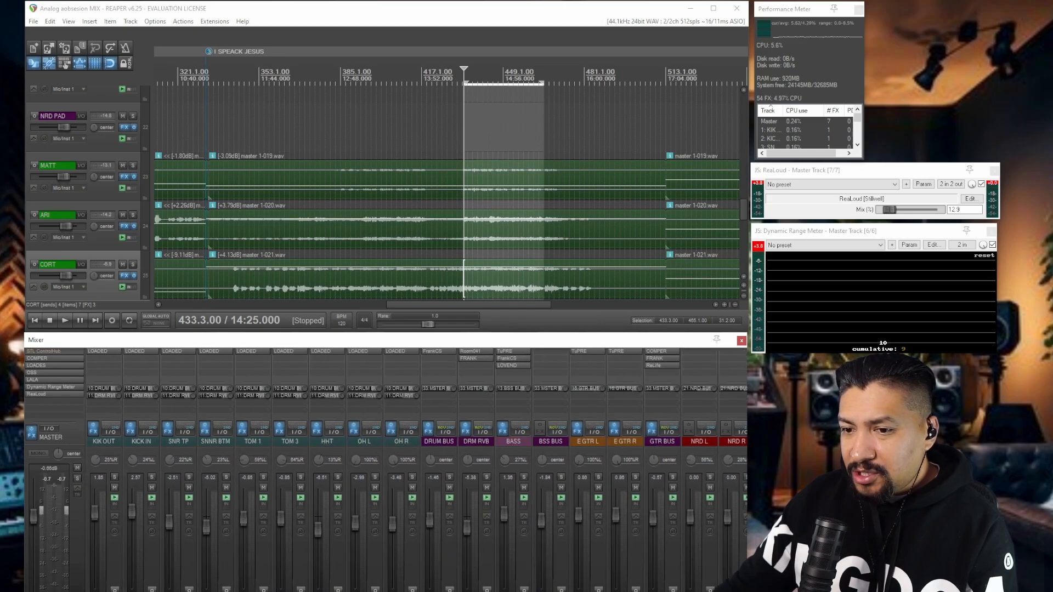
pyautogui.click(104, 441)
pyautogui.hscroll(6, 416, 472)
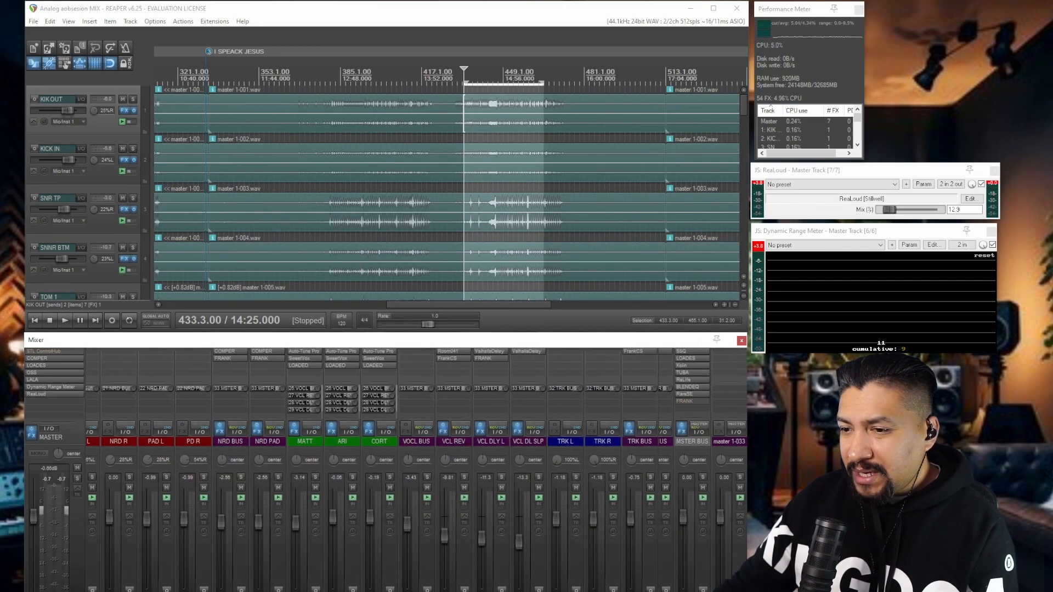
pyautogui.click(32, 434)
pyautogui.moveTo(384, 591); pyautogui.dragTo(513, 591)
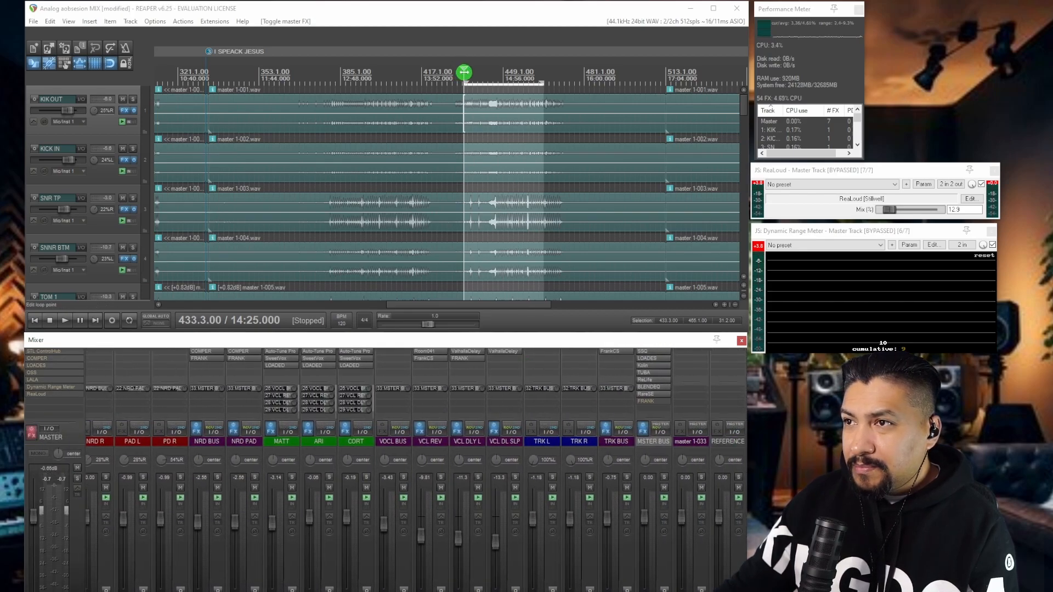
# Play the time selection with the master effects bypassed, review the levels across all mixer channels, and stop playback
pyautogui.press('space')
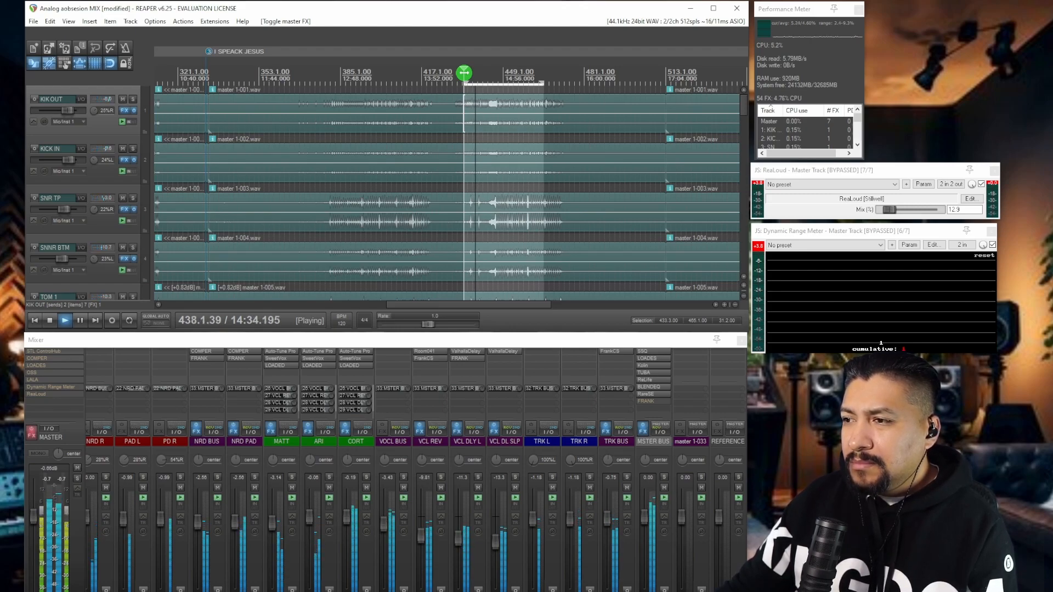
pyautogui.moveTo(570, 591); pyautogui.dragTo(241, 591)
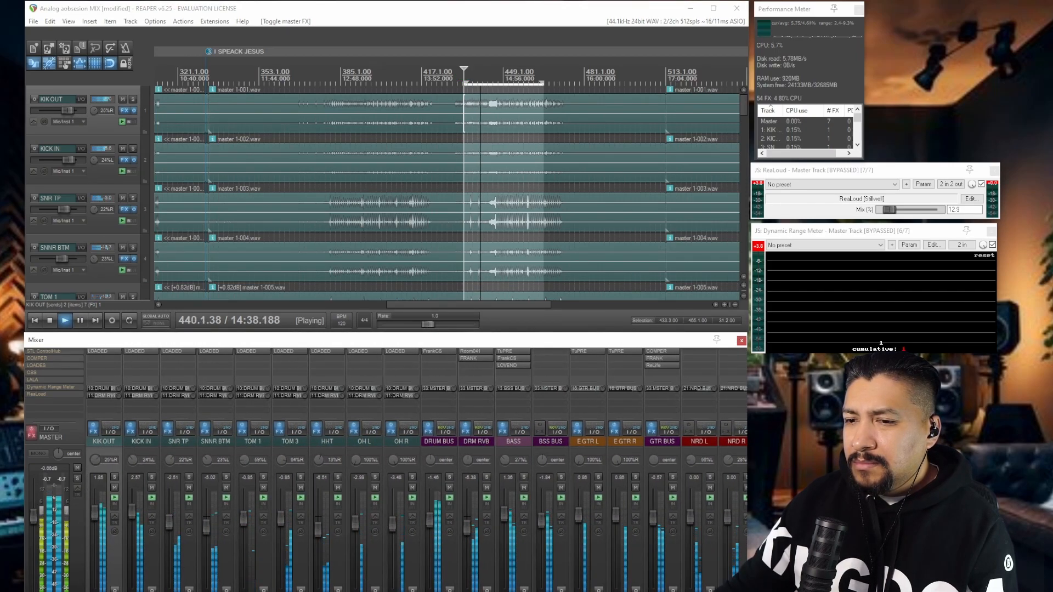
pyautogui.moveTo(241, 591); pyautogui.dragTo(570, 591)
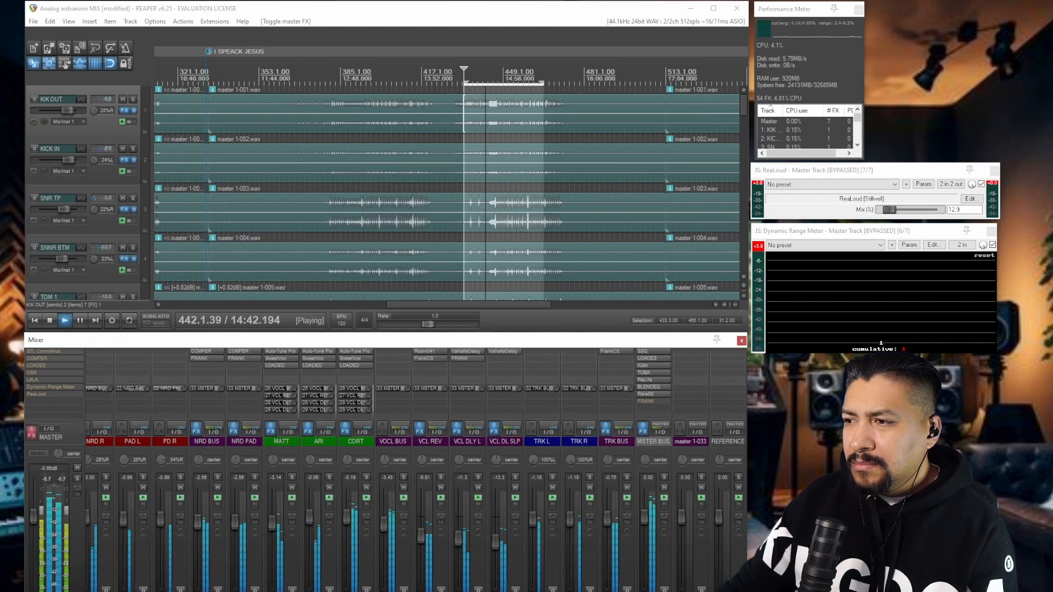
pyautogui.press('space')
# Select all tracks from KIK OUT through MSTER BUS and bypass their effects together
pyautogui.click(616, 441)
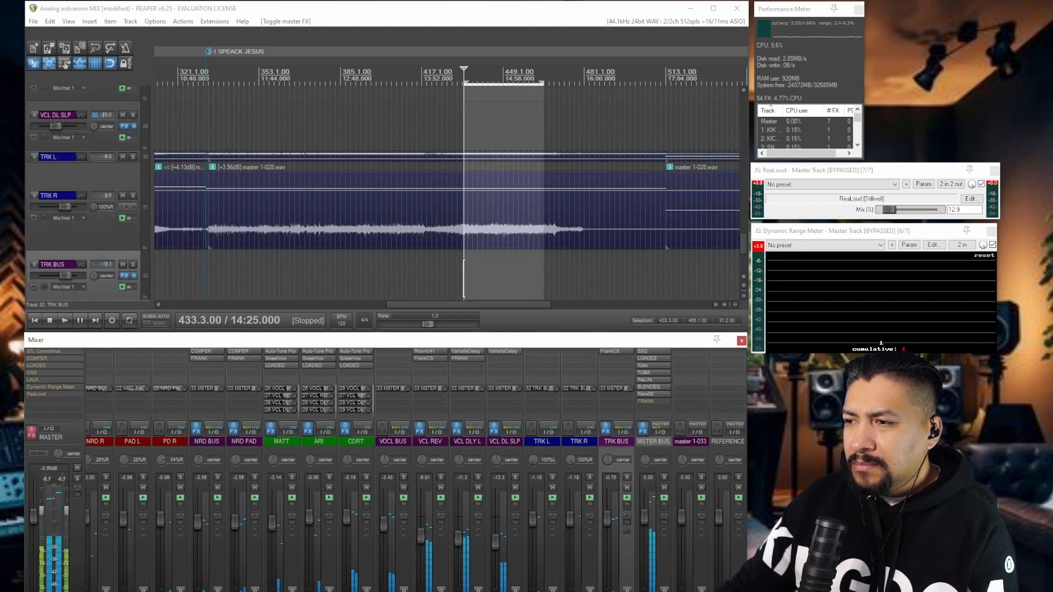
pyautogui.moveTo(614, 591); pyautogui.dragTo(366, 591)
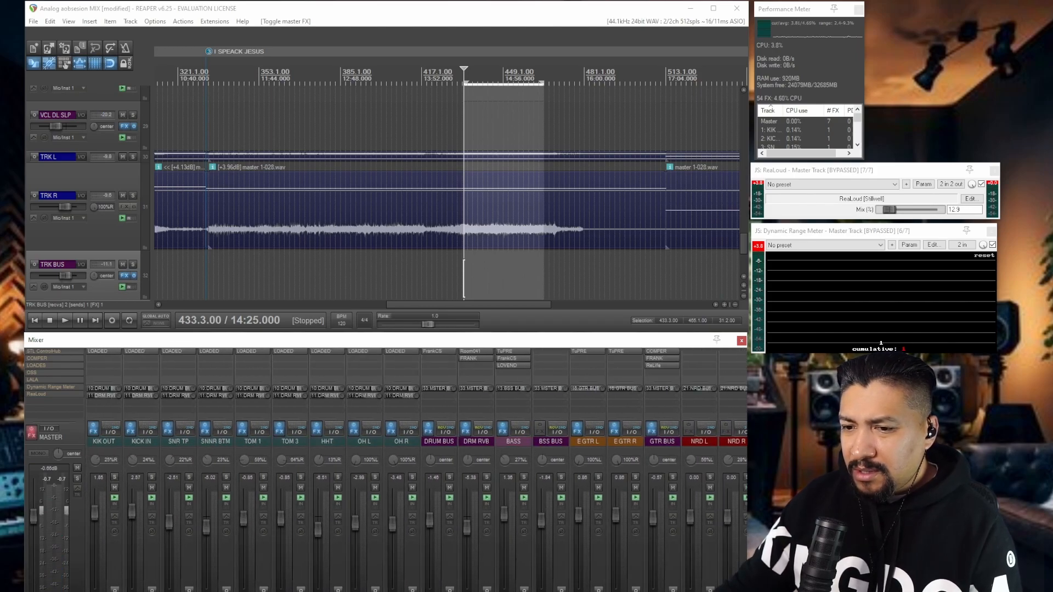
pyautogui.click(103, 441)
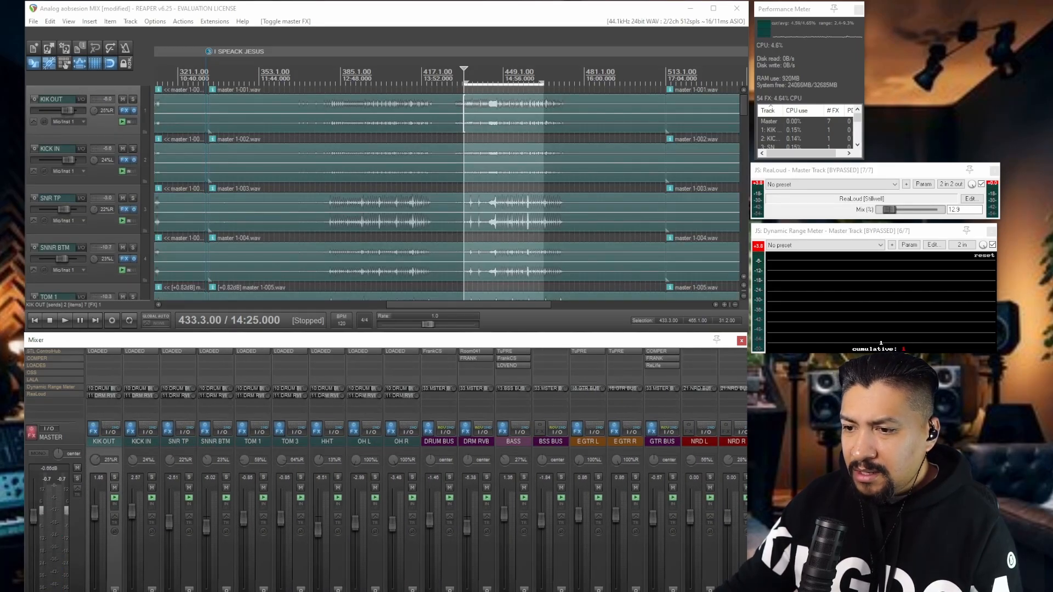
pyautogui.hscroll(10, 416, 469)
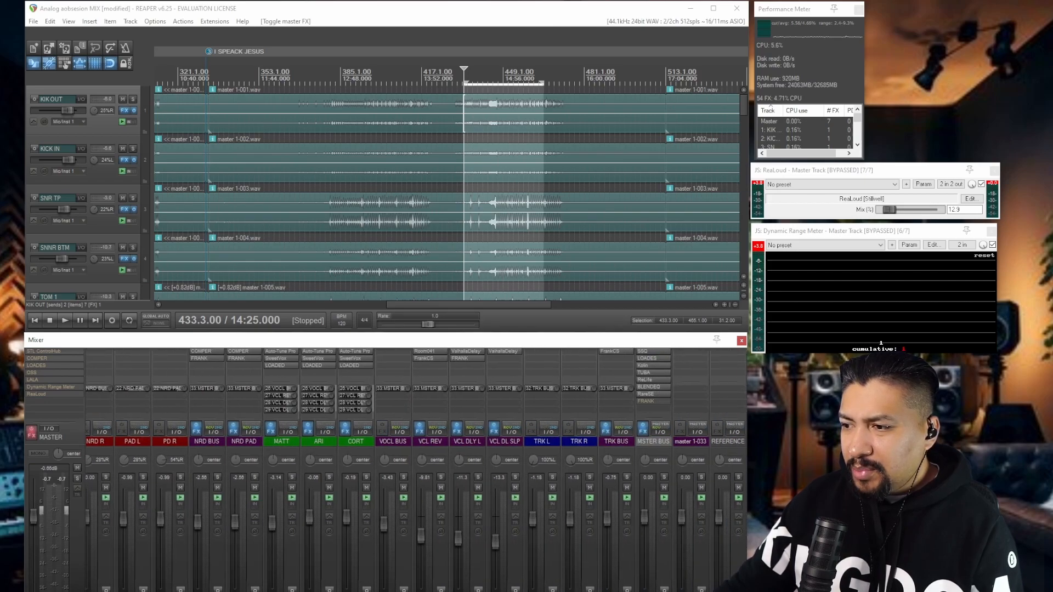
pyautogui.click(647, 402)
pyautogui.keyDown('ctrl'); pyautogui.keyDown('shift'); pyautogui.click(645, 429); pyautogui.keyUp('shift'); pyautogui.keyUp('ctrl')
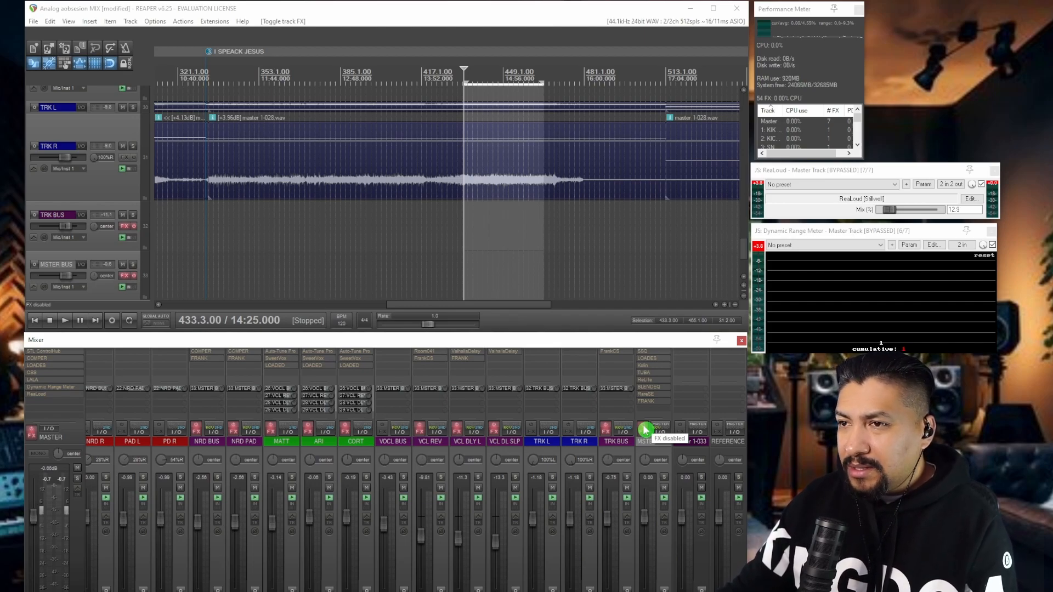
# Play the mix with all effects bypassed and reset the master volume to 0.00 dB
pyautogui.press('space')
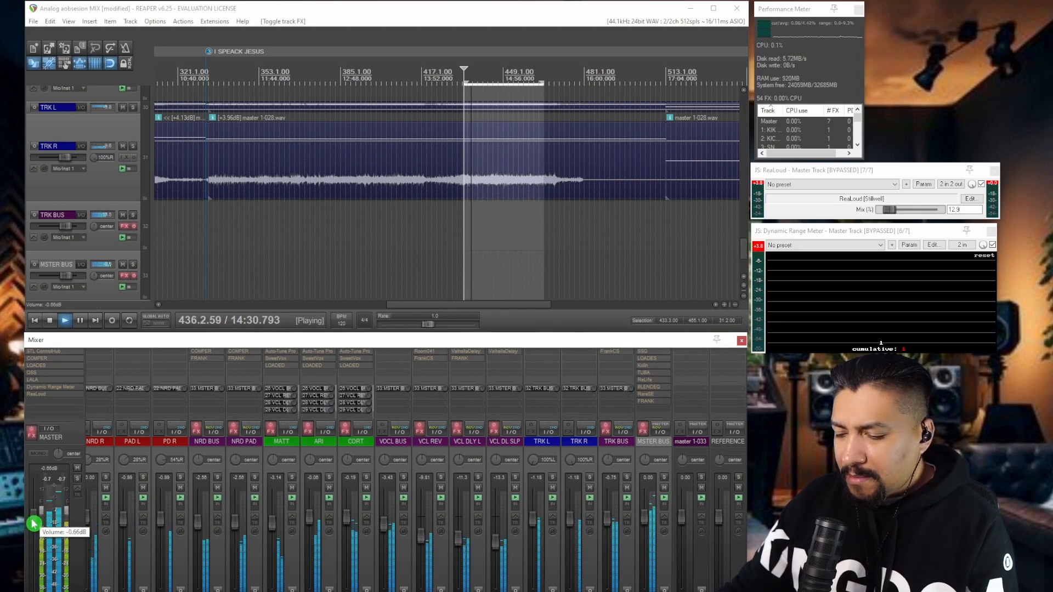
pyautogui.moveTo(34, 524); pyautogui.dragTo(38, 508)
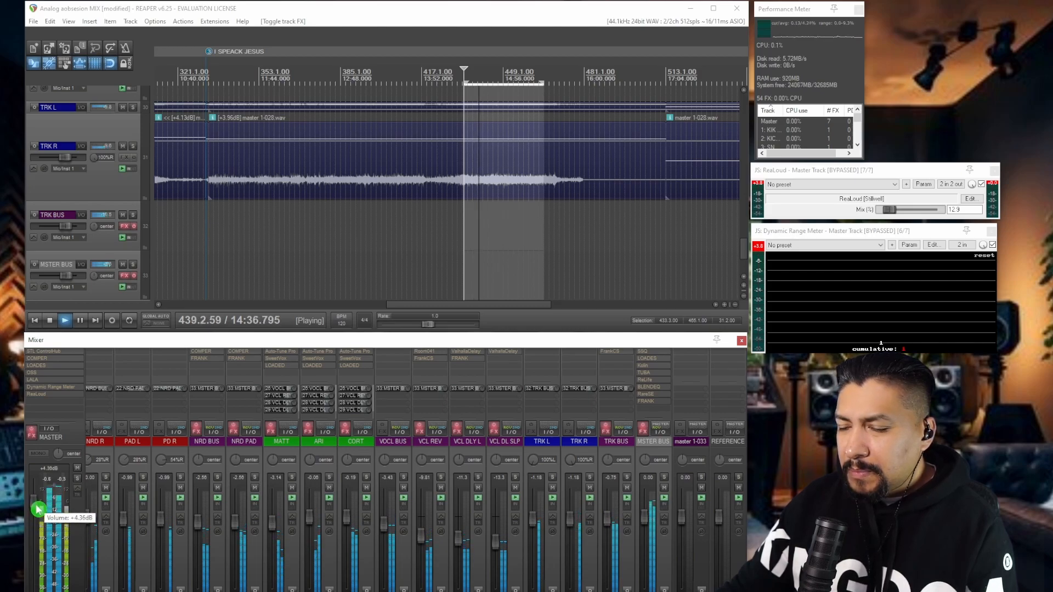
pyautogui.doubleClick(37, 509)
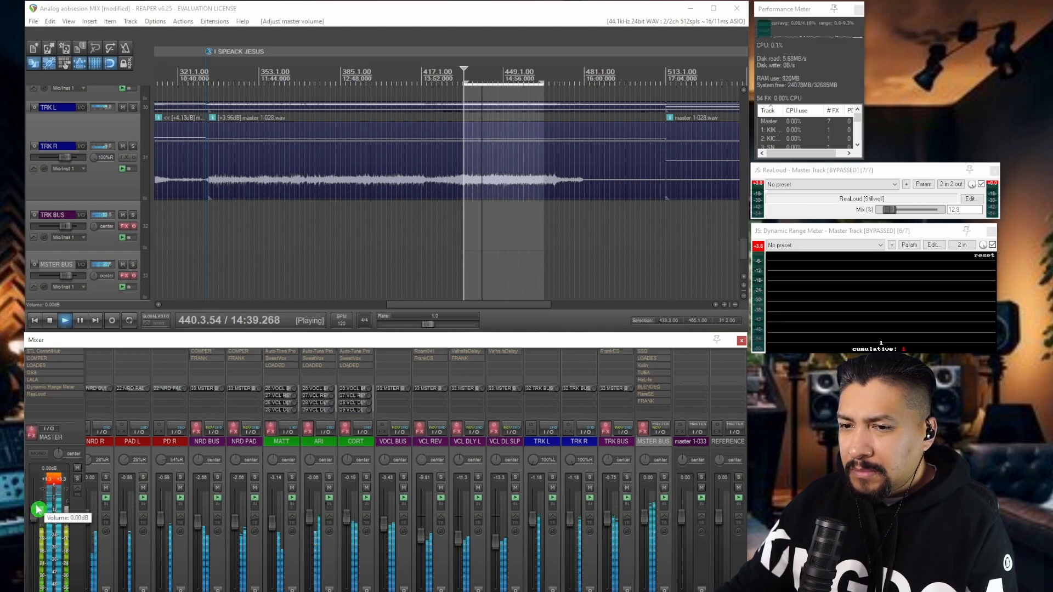
# Re-enable the effects on the tracks and on the master track during playback
pyautogui.click(645, 432)
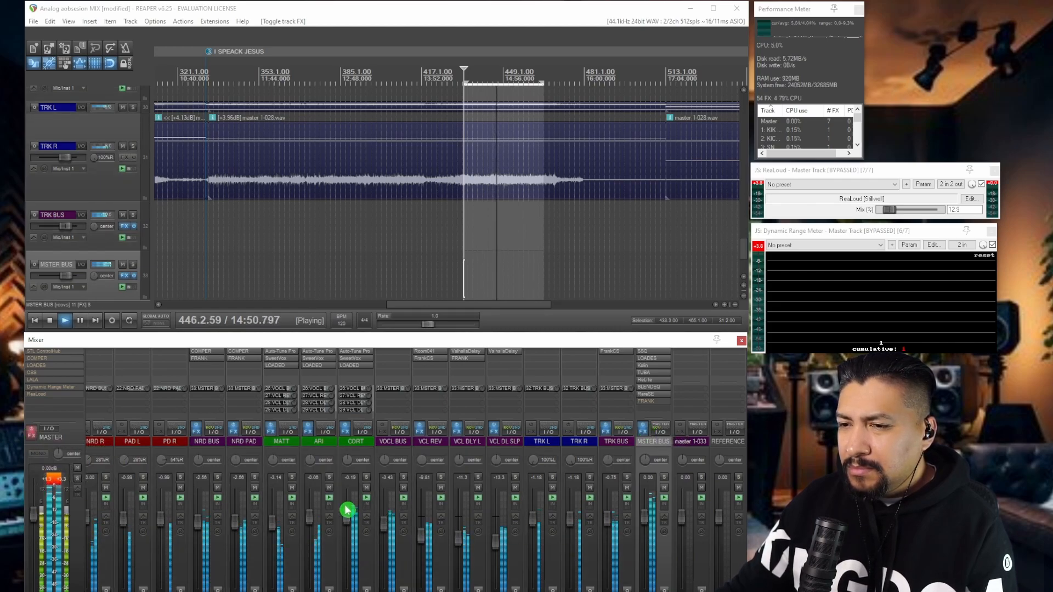
pyautogui.click(31, 433)
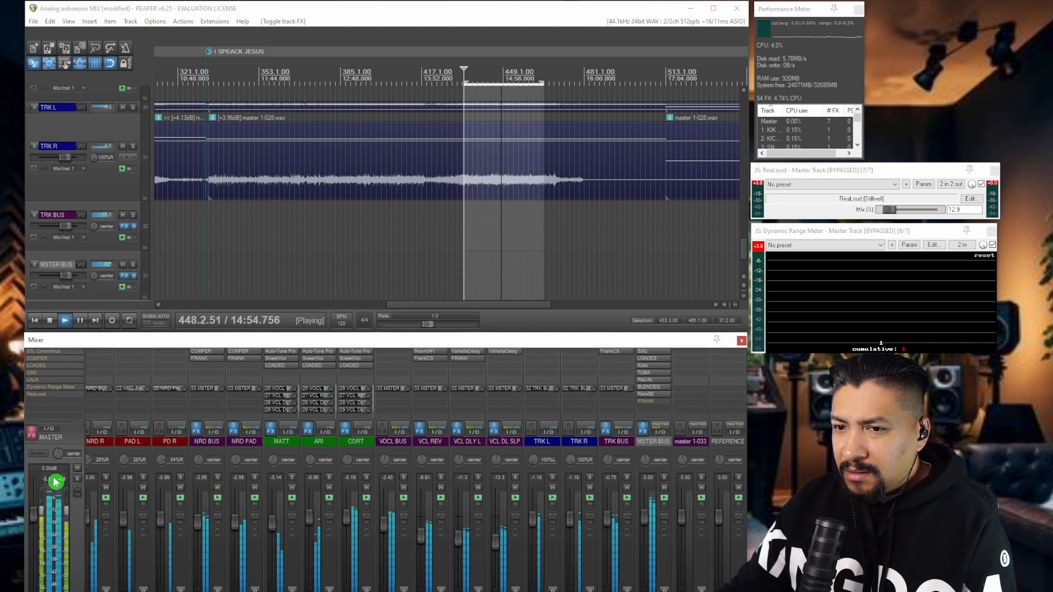
pyautogui.click(31, 433)
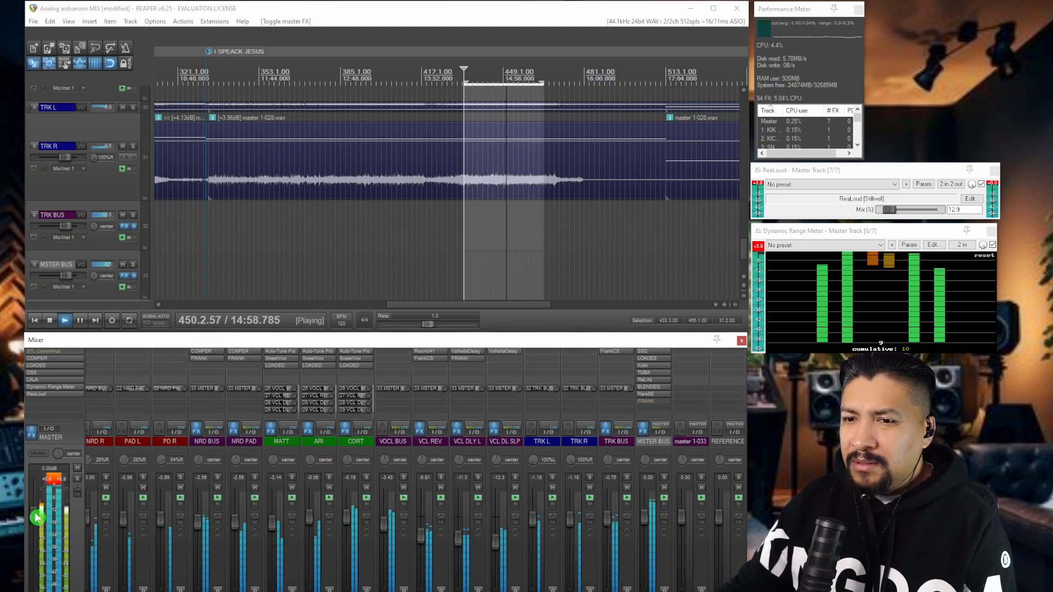
# Lower the master volume to -2.32 dB, clear the master peak indicators, and stop playback
pyautogui.moveTo(35, 522); pyautogui.dragTo(36, 525)
pyautogui.click(58, 485)
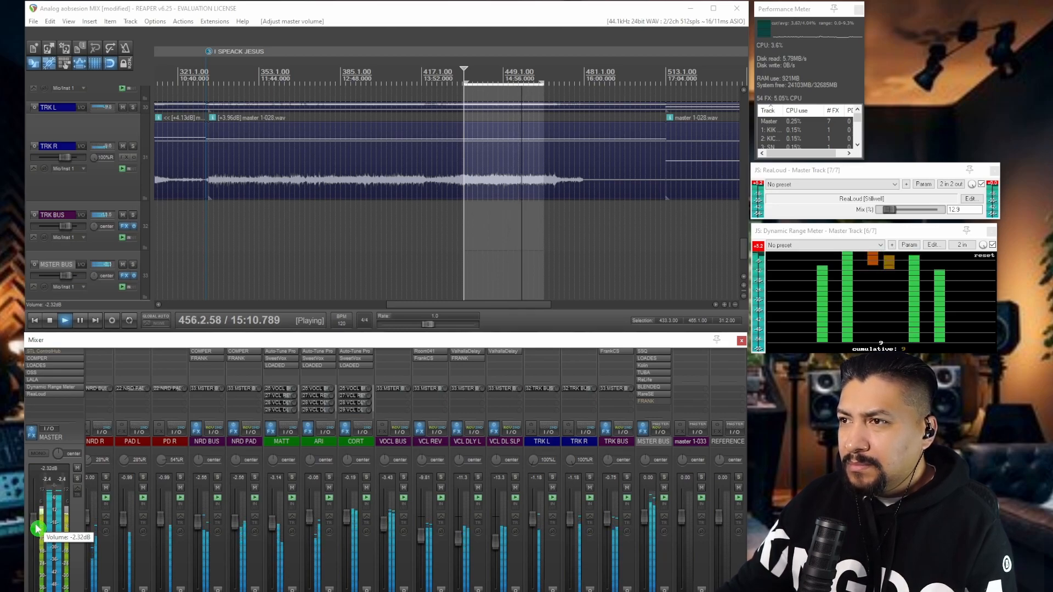
pyautogui.press('space')
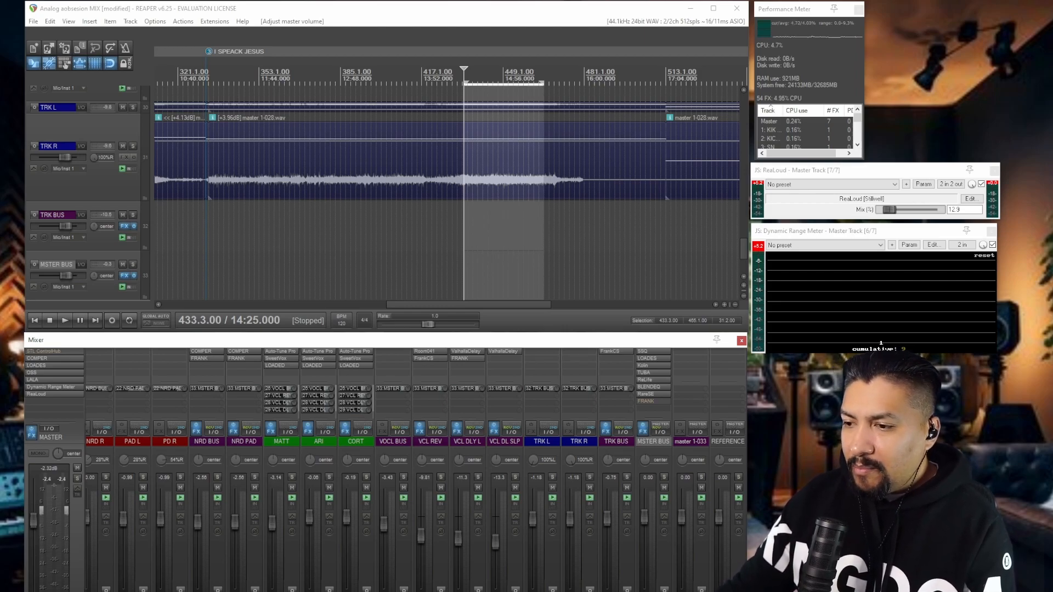
# Select the tracks from KIK OUT through MSTER BUS, bypass their effects and the master effects, and check the bypass across the mixer
pyautogui.hscroll(-5, 383, 466)
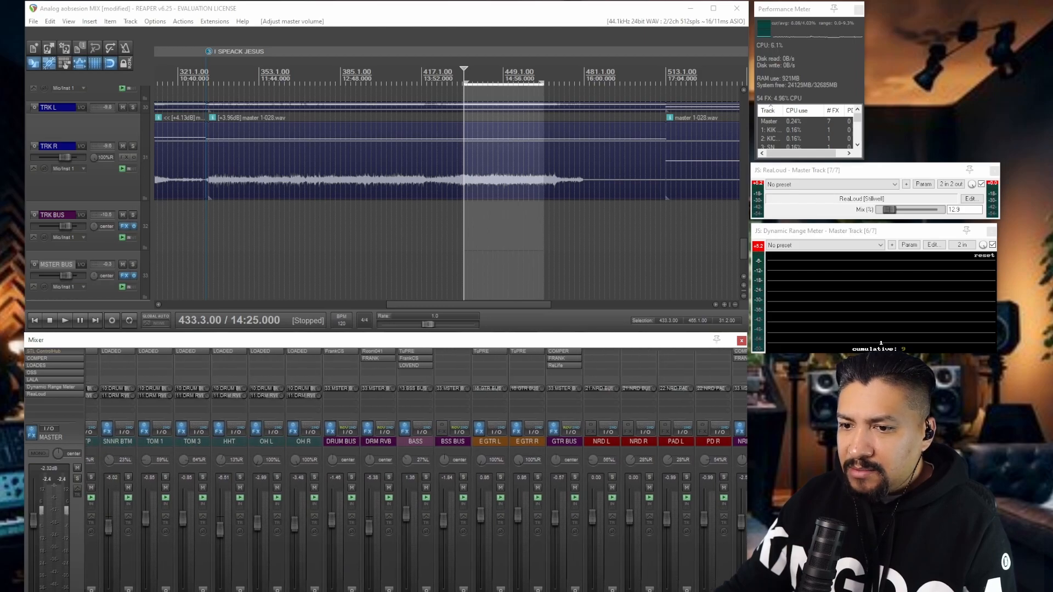
pyautogui.hscroll(-3, 384, 466)
pyautogui.click(103, 441)
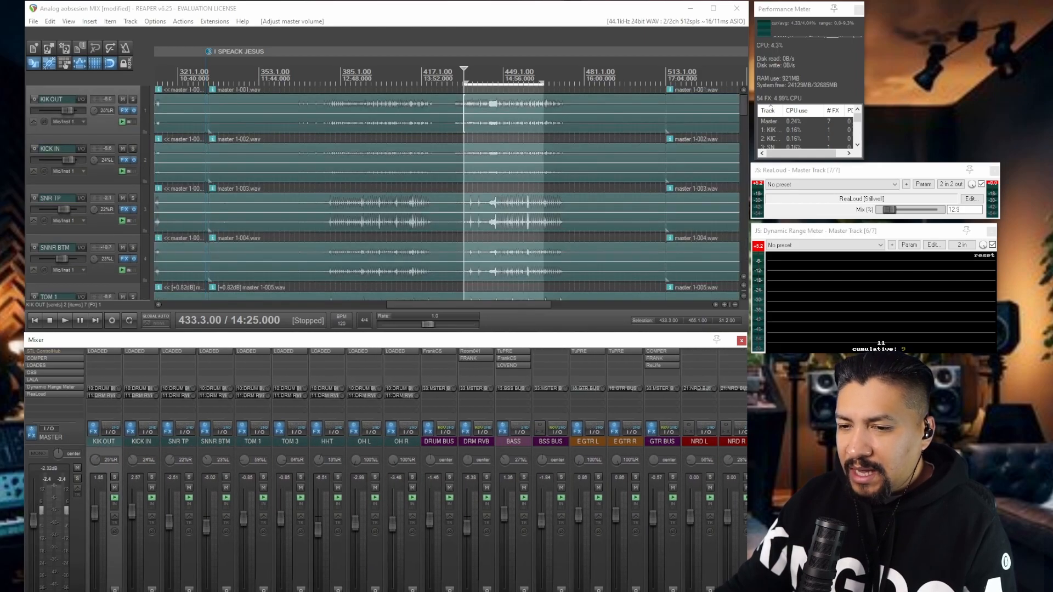
pyautogui.hscroll(5, 383, 466)
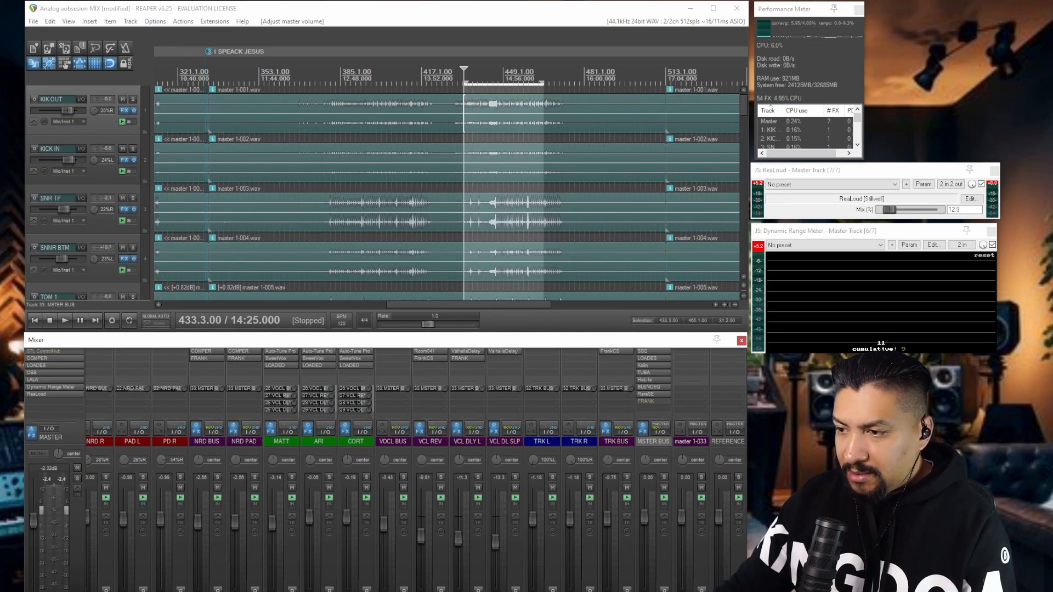
pyautogui.scroll(-10, 384, 192)
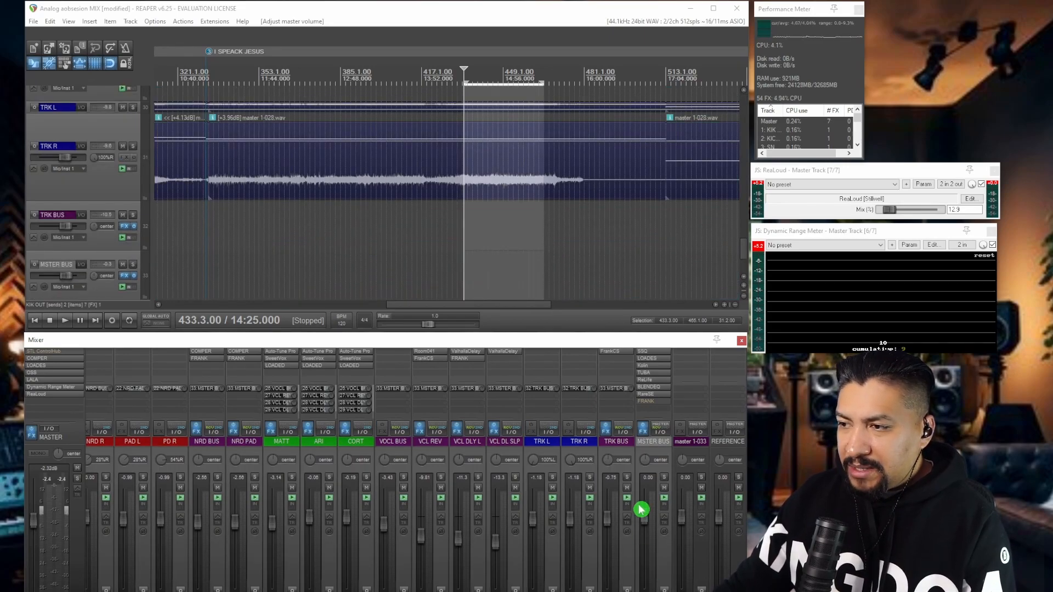
pyautogui.keyDown('ctrl'); pyautogui.click(643, 429); pyautogui.keyUp('ctrl')
pyautogui.keyDown('ctrl'); pyautogui.click(31, 433); pyautogui.keyUp('ctrl')
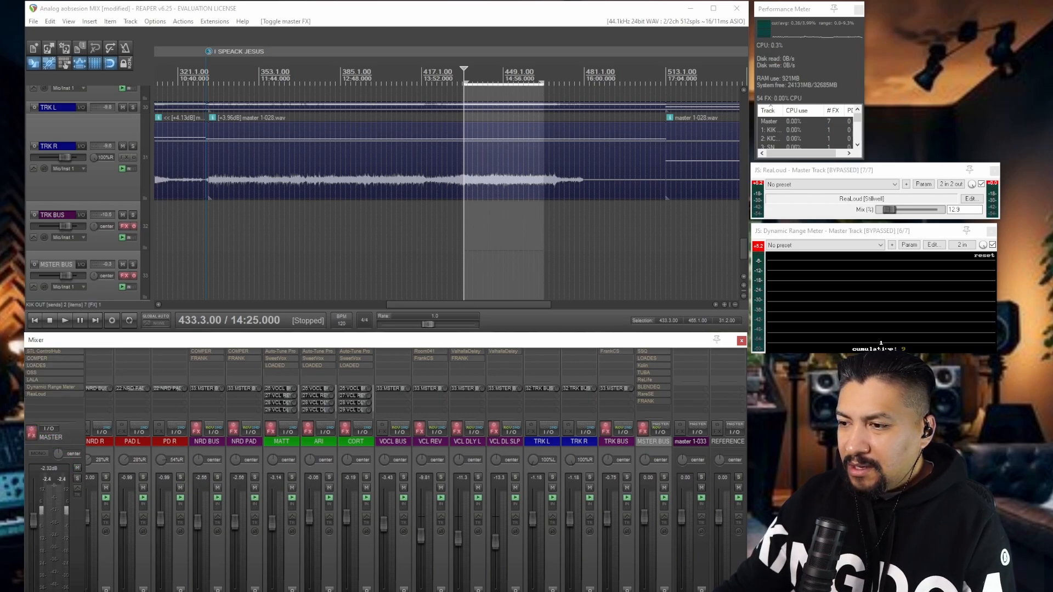
pyautogui.hscroll(-10, 383, 466)
pyautogui.hscroll(-6, 384, 466)
pyautogui.hscroll(10, 384, 466)
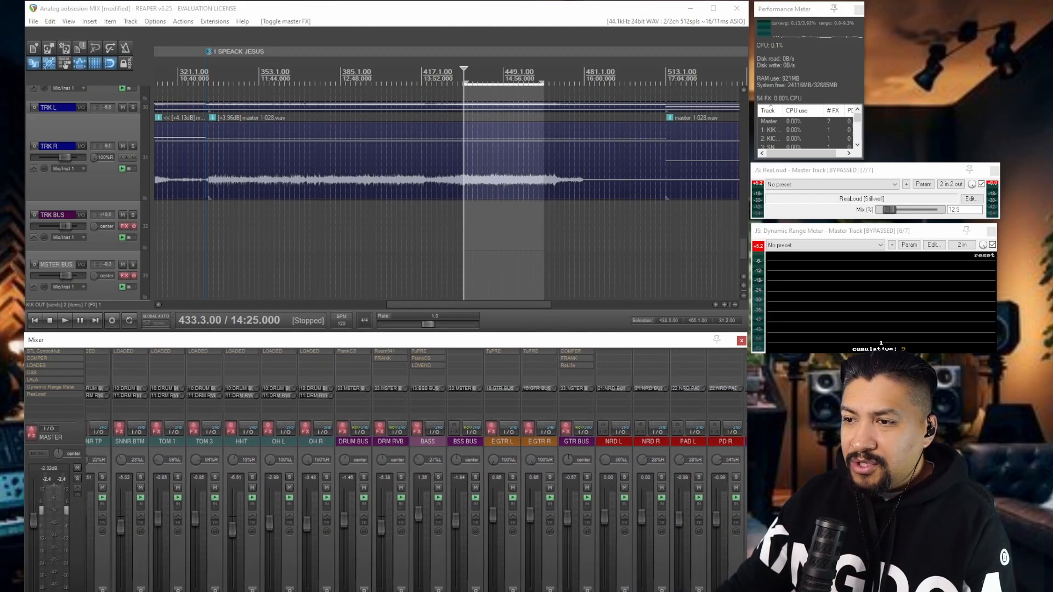
pyautogui.hscroll(2, 329, 471)
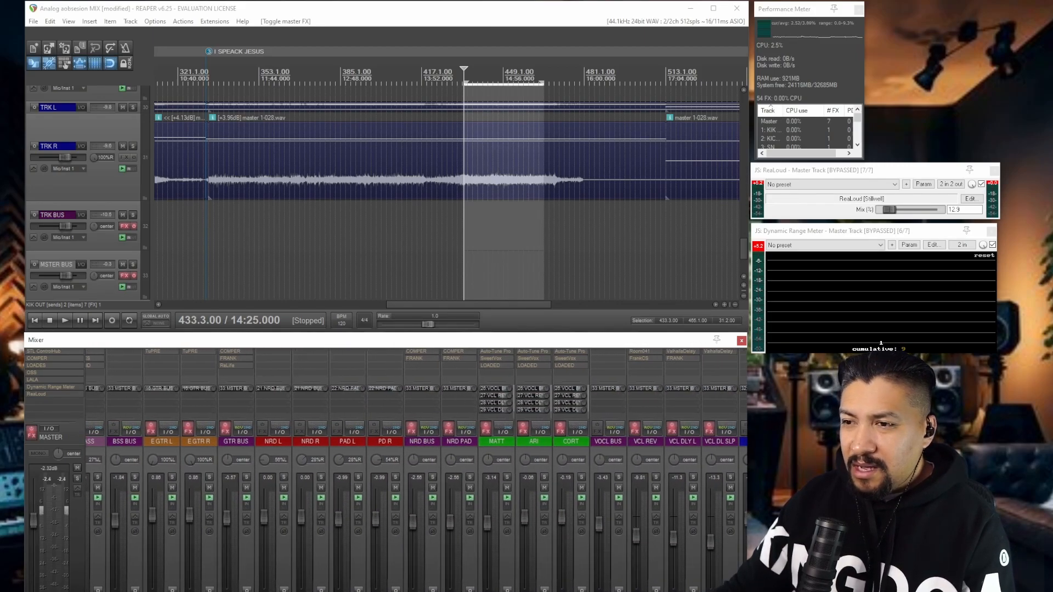
# Review the mixer channels from KIK OUT onward, select vocal track 25, and find the three vocal tracks in the arrangement
pyautogui.hscroll(-11, 329, 472)
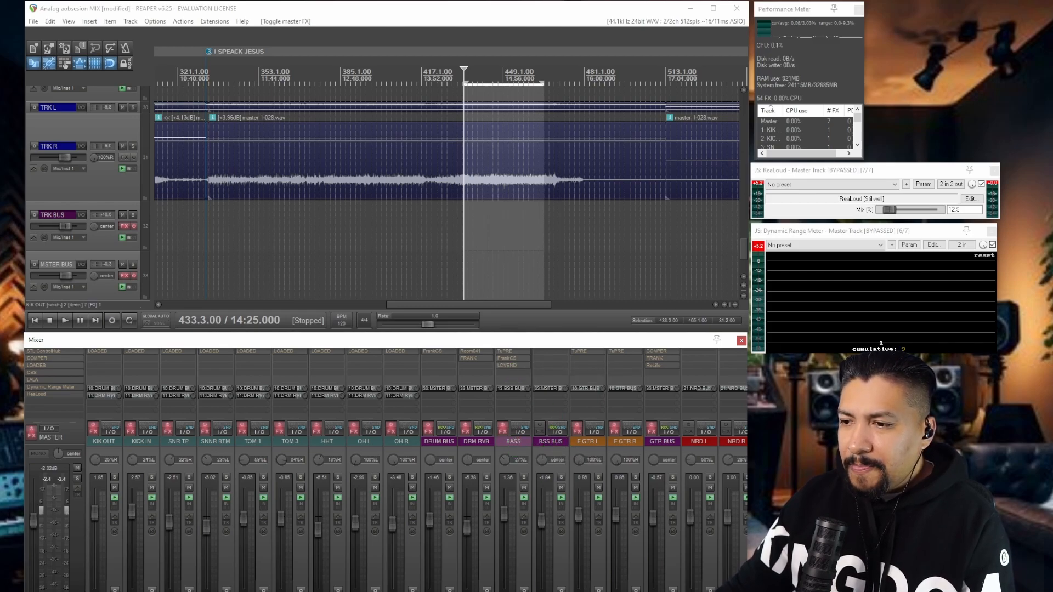
pyautogui.hscroll(3, 447, 548)
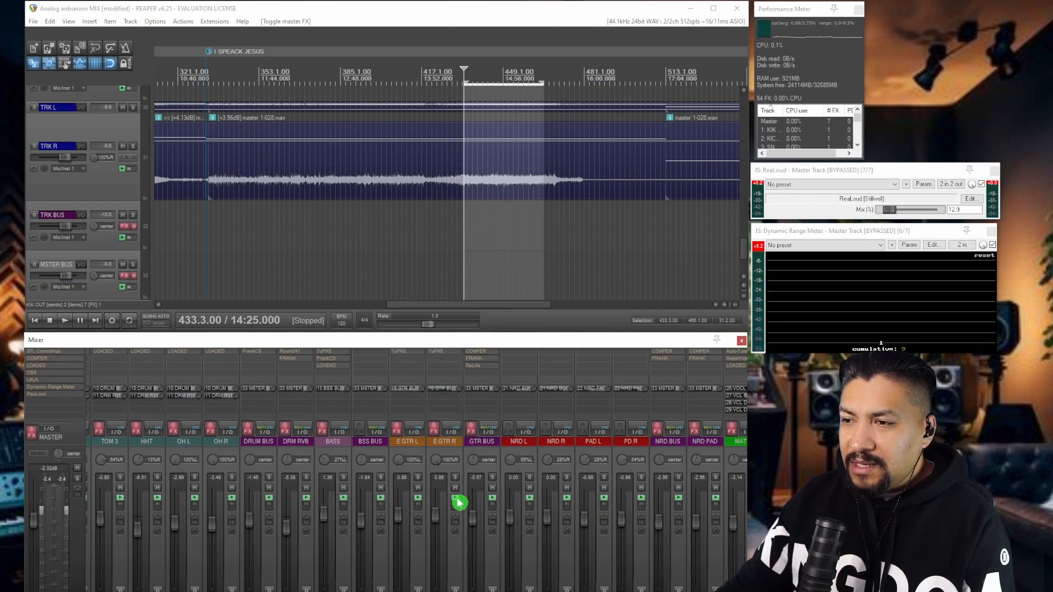
pyautogui.hscroll(4, 416, 471)
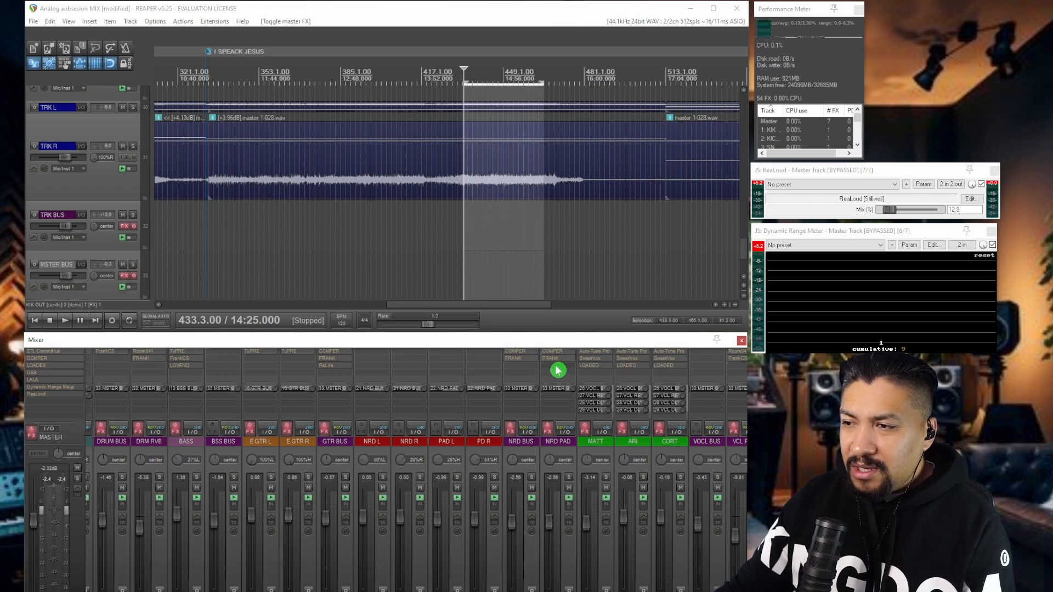
pyautogui.hscroll(4, 460, 443)
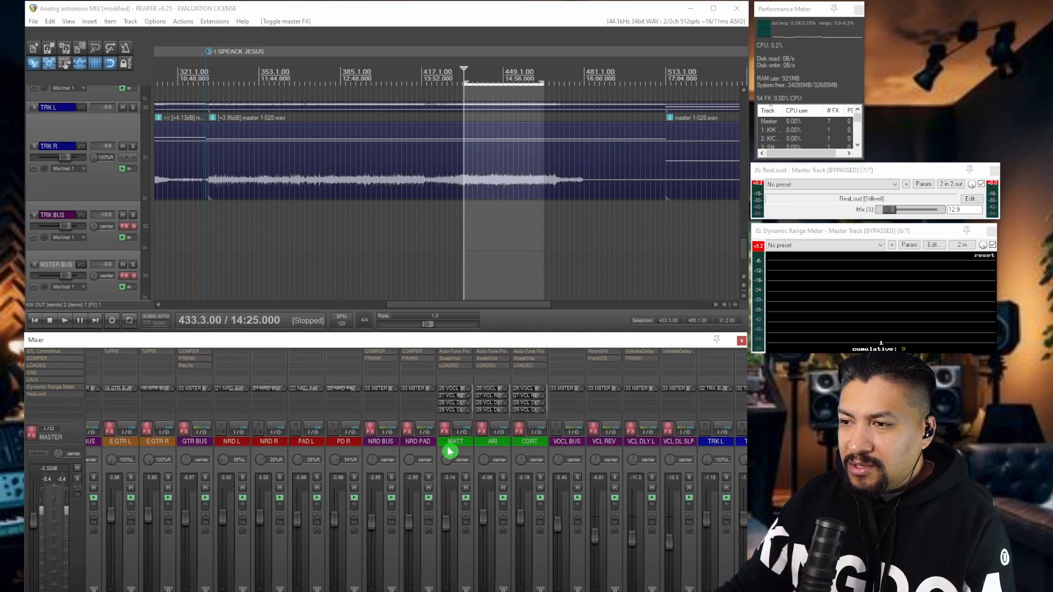
pyautogui.click(527, 445)
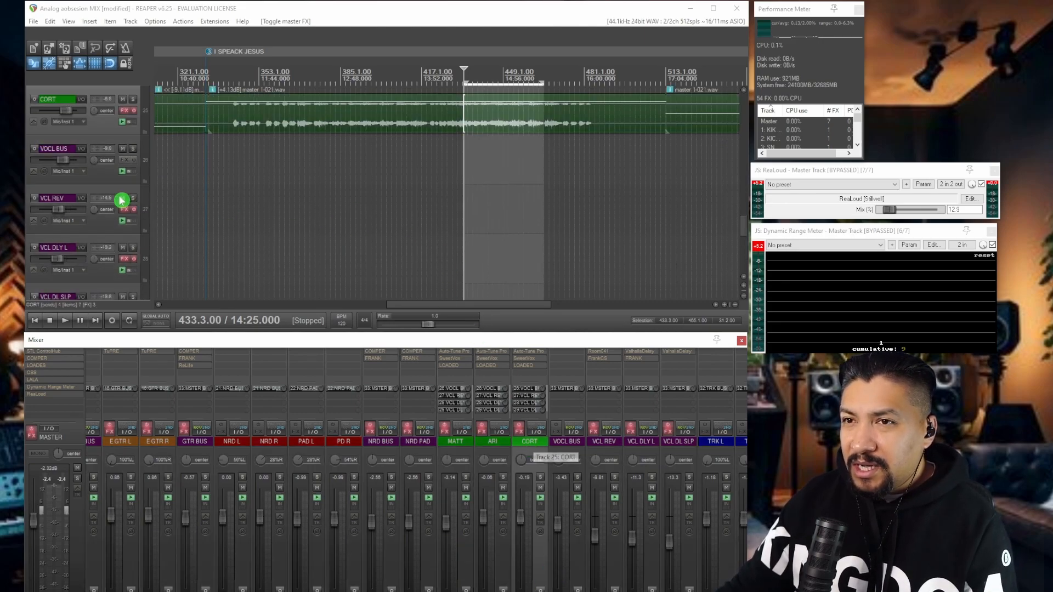
pyautogui.scroll(2, 117, 201)
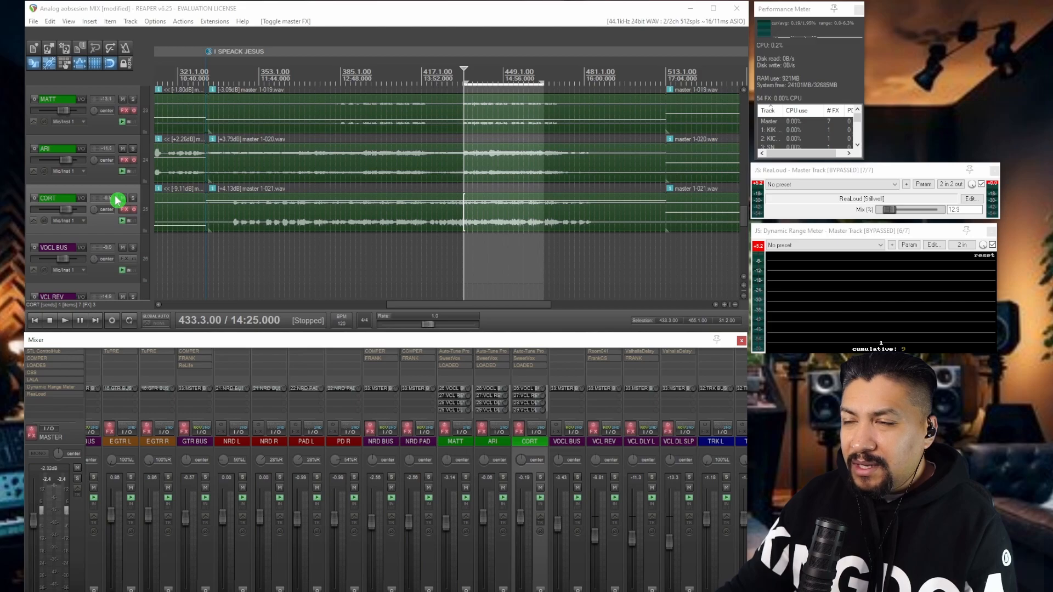
pyautogui.scroll(2, 117, 201)
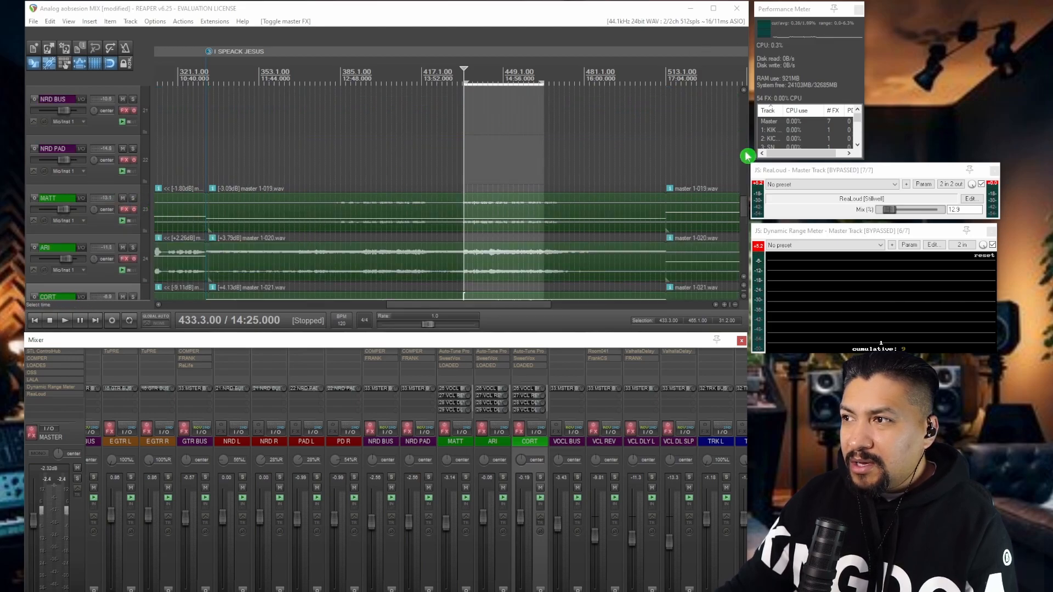
pyautogui.click(745, 205)
pyautogui.moveTo(745, 208); pyautogui.dragTo(745, 215)
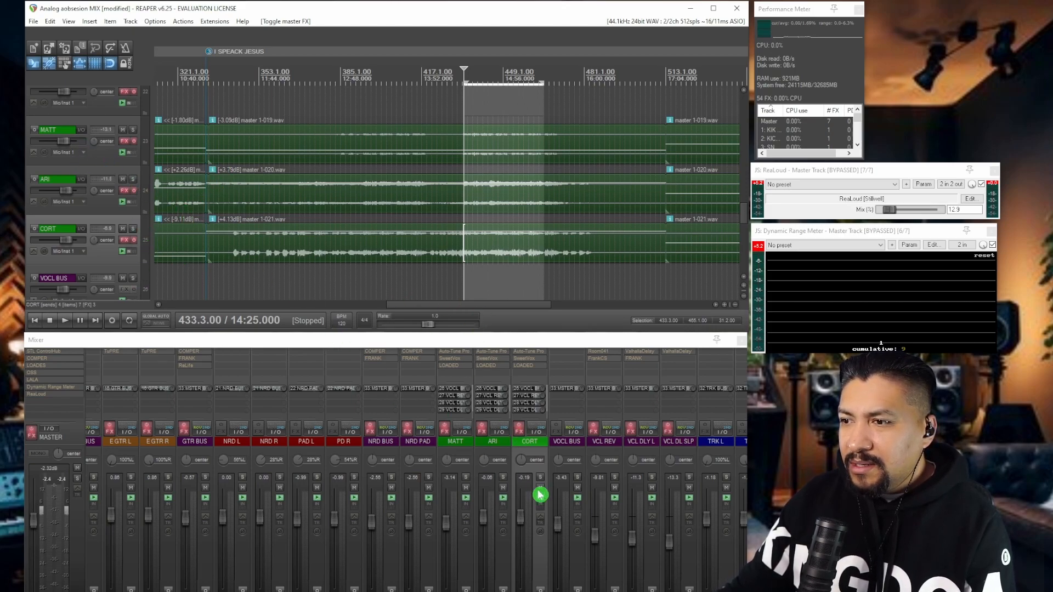
# Show the pan envelope of vocal track 25 and examine its automation points from PRAISE through I SPEACK JESUS
pyautogui.click(541, 522)
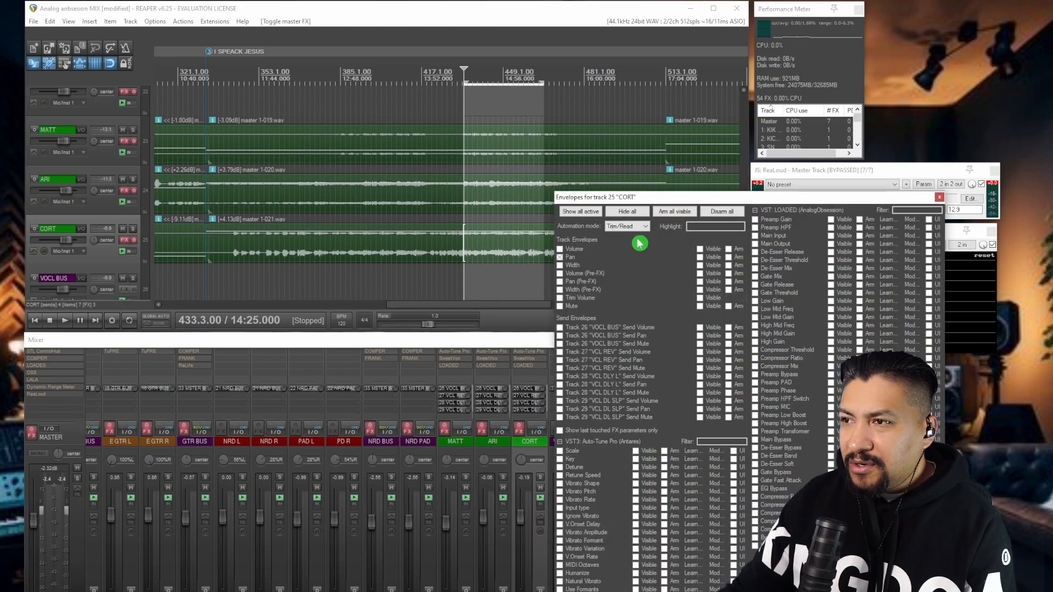
pyautogui.click(699, 257)
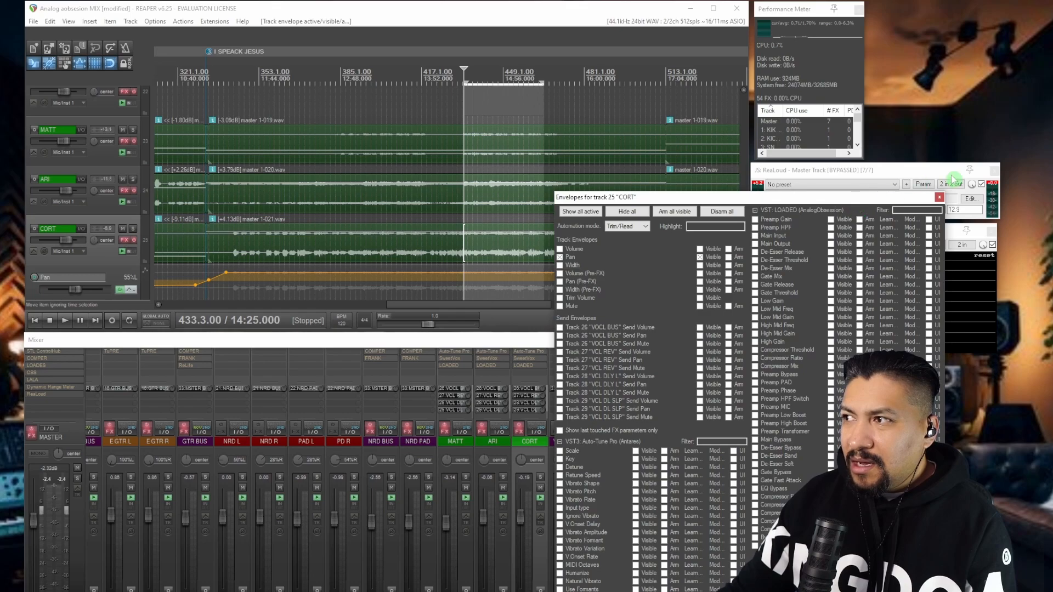
pyautogui.click(940, 197)
pyautogui.moveTo(521, 306); pyautogui.dragTo(288, 325)
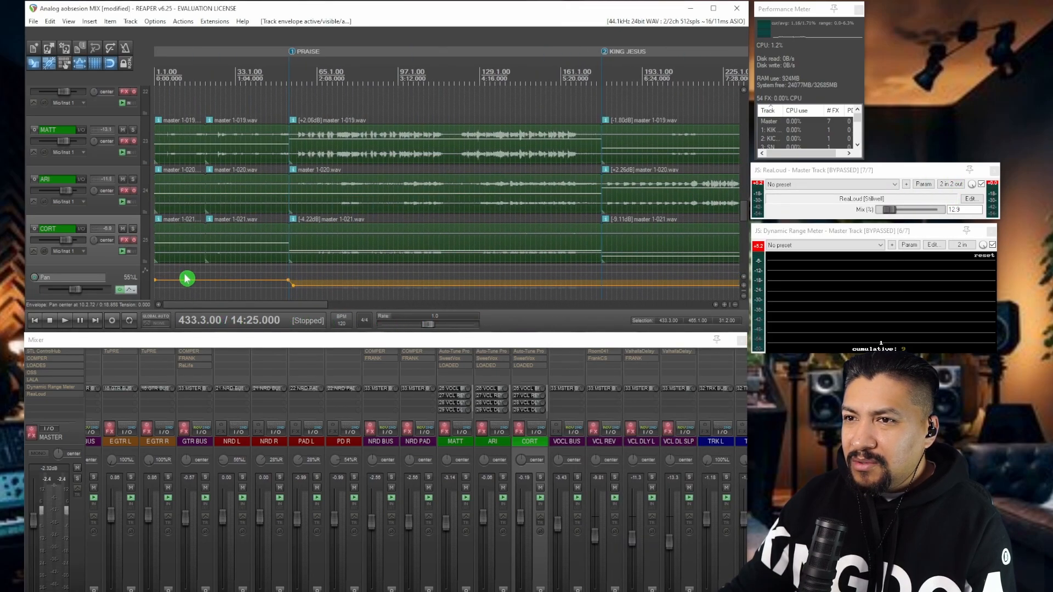
pyautogui.moveTo(294, 307)
pyautogui.mouseDown()
pyautogui.moveTo(395, 296)
pyautogui.moveTo(299, 298)
pyautogui.mouseUp()
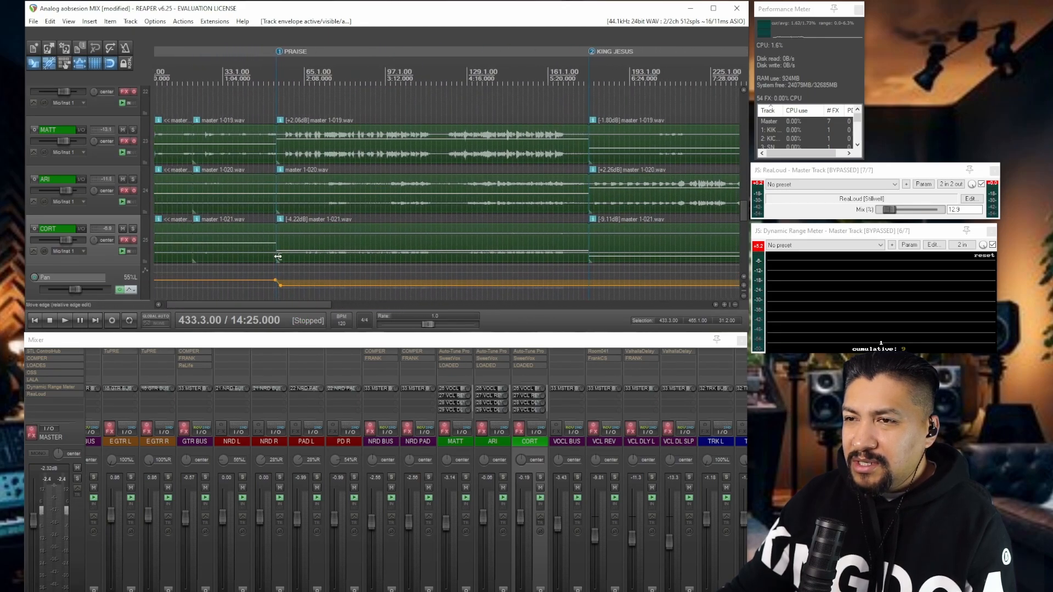
pyautogui.moveTo(301, 308); pyautogui.dragTo(442, 307)
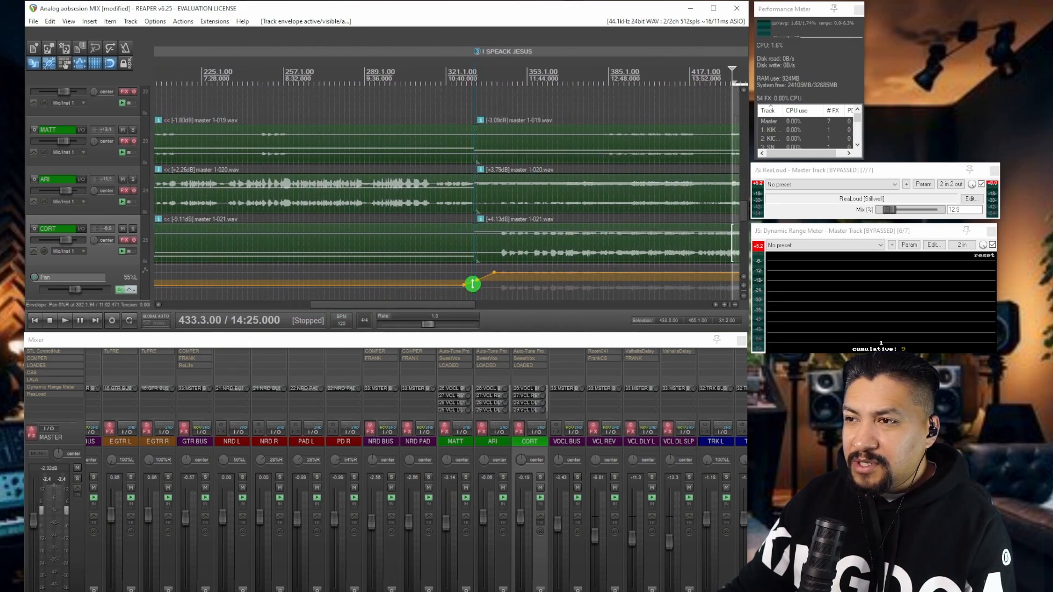
pyautogui.moveTo(505, 273)
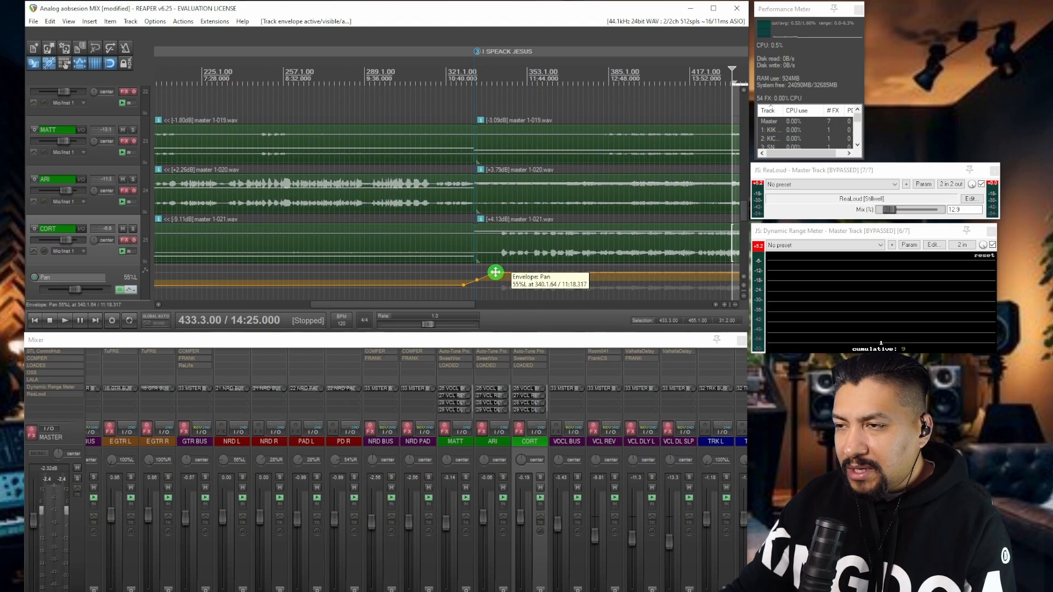
pyautogui.moveTo(461, 287)
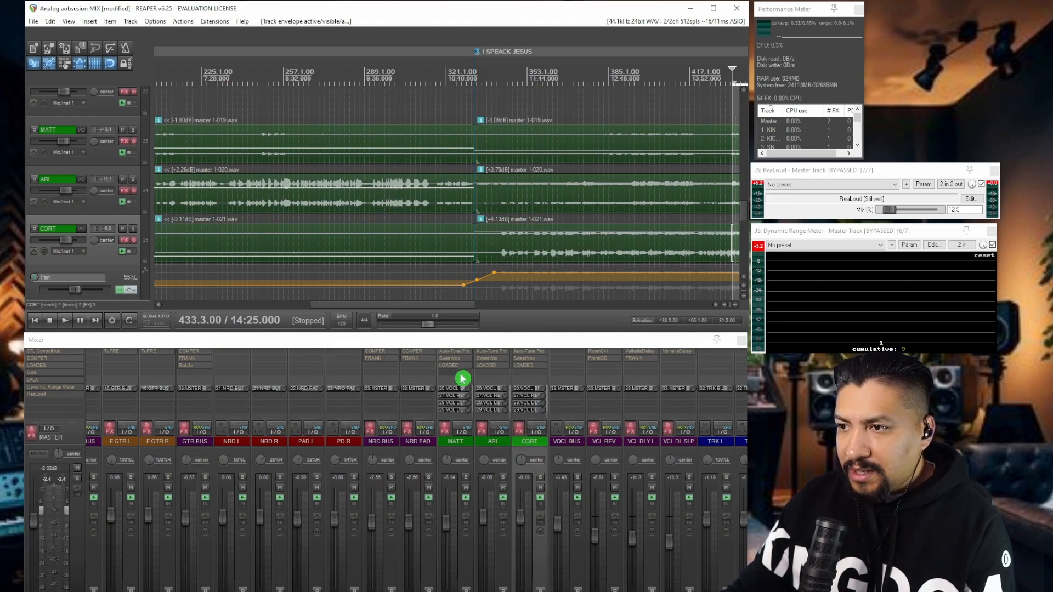
# Hide the pan envelope of vocal track 25 and show the pan envelope of vocal track 24
pyautogui.click(545, 524)
pyautogui.click(700, 257)
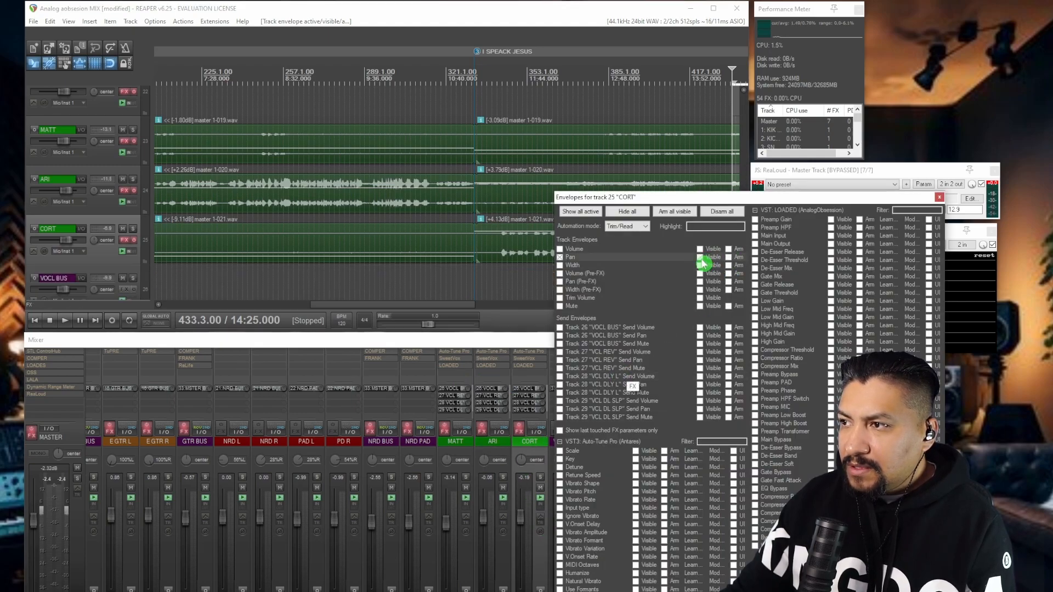
pyautogui.click(939, 199)
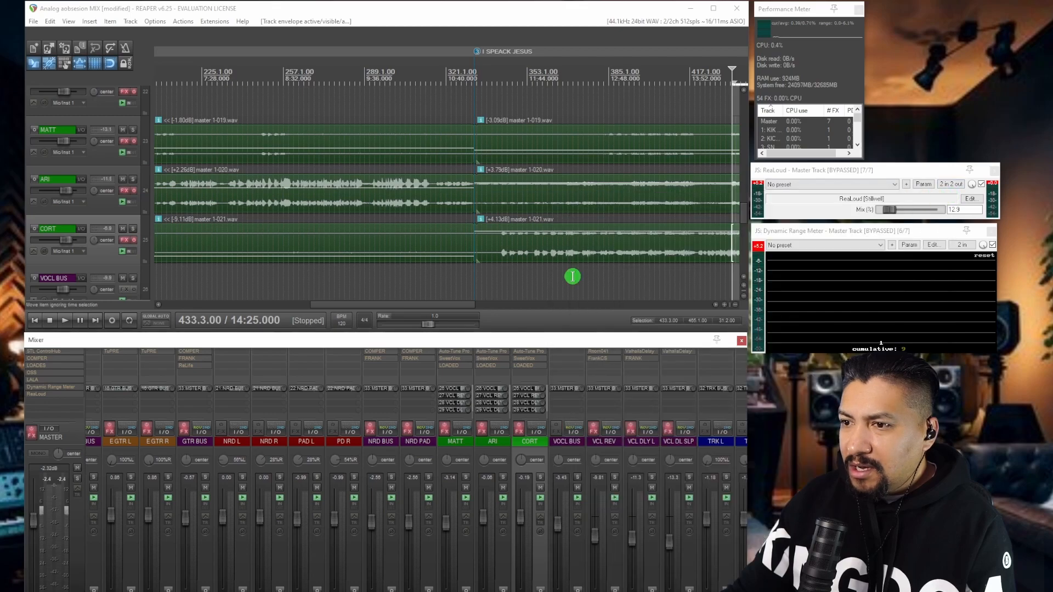
pyautogui.click(503, 522)
pyautogui.click(662, 257)
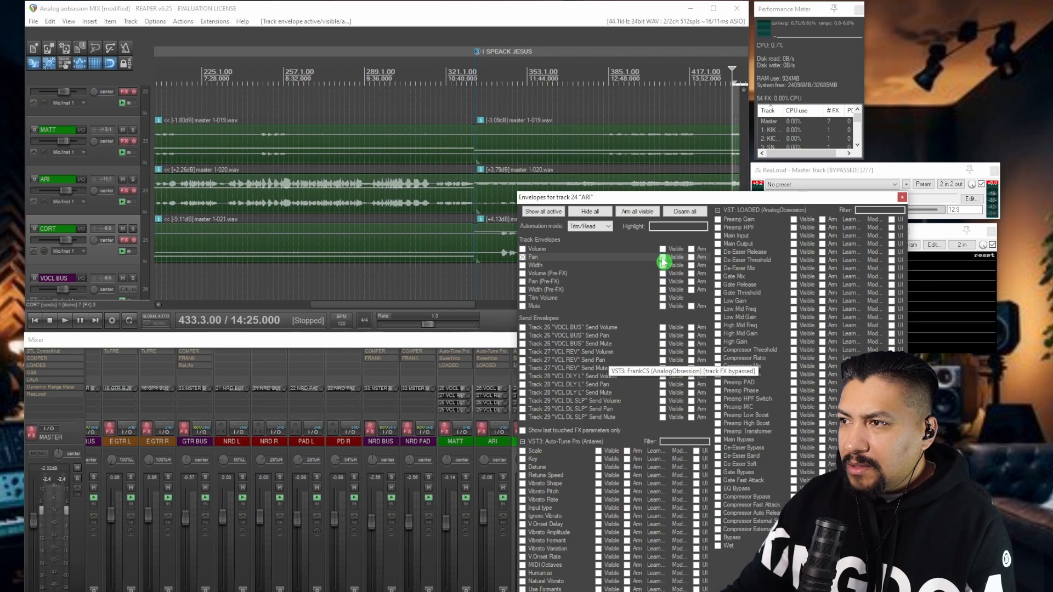
pyautogui.click(902, 196)
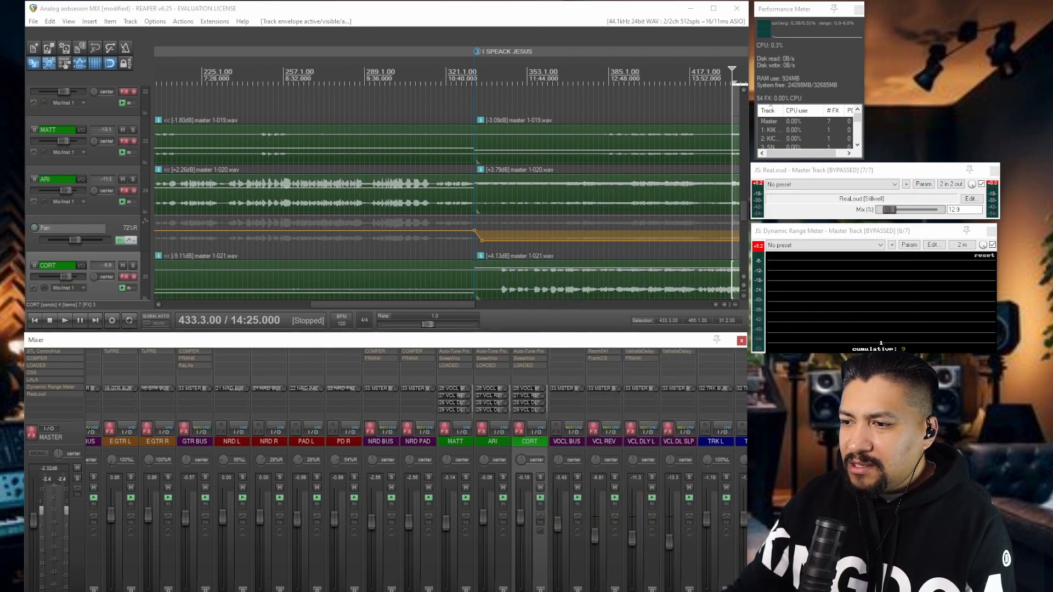
# Examine the pan automation of vocal track 24 across PRAISE, KING JESUS and I SPEACK JESUS
pyautogui.hscroll(3, 383, 494)
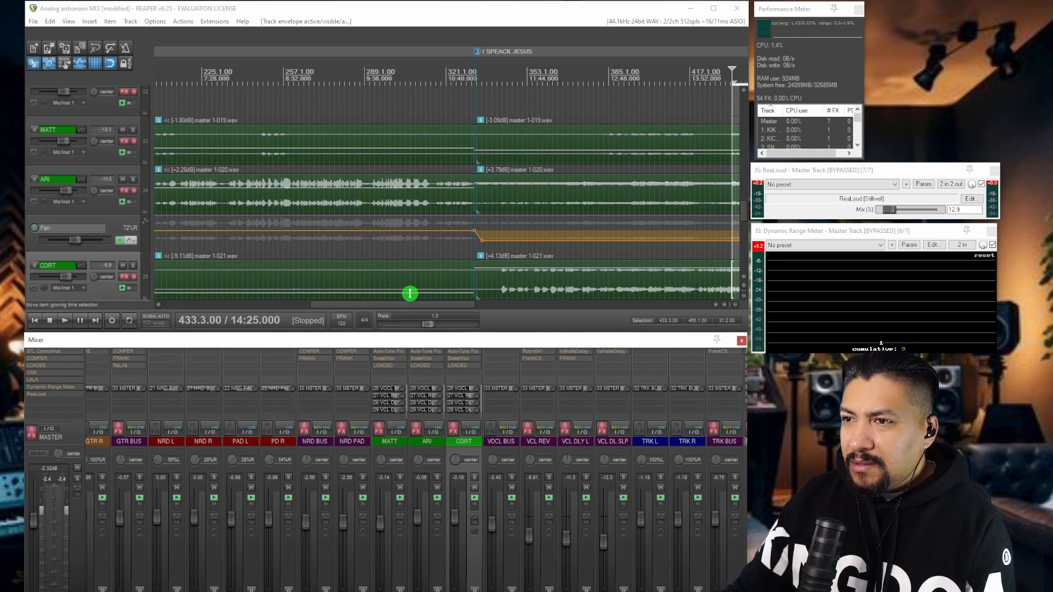
pyautogui.moveTo(412, 306)
pyautogui.mouseDown()
pyautogui.moveTo(275, 306)
pyautogui.moveTo(329, 311)
pyautogui.moveTo(310, 311)
pyautogui.mouseUp()
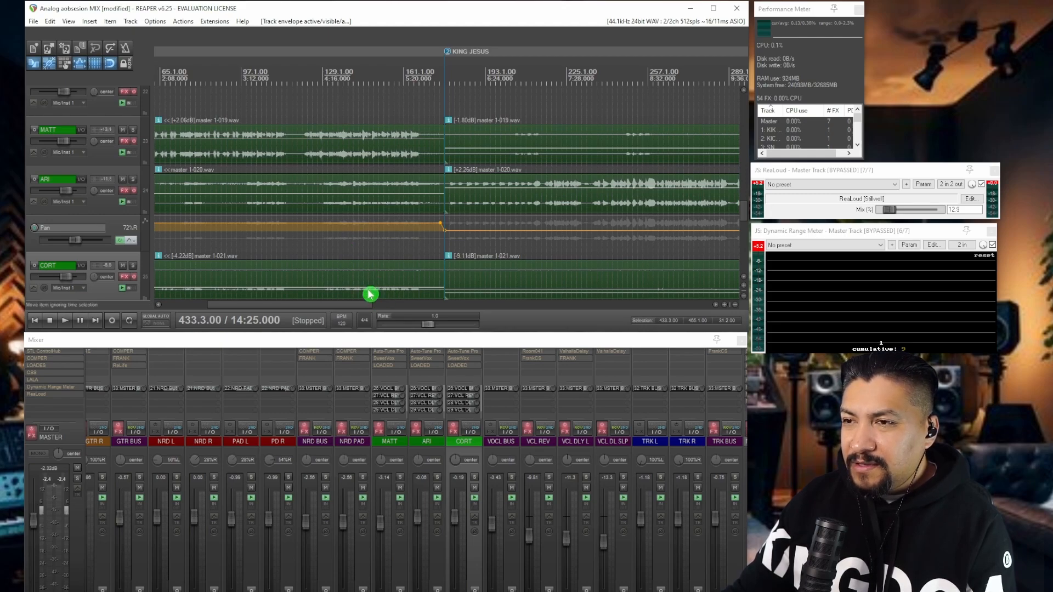
pyautogui.moveTo(341, 311); pyautogui.dragTo(403, 308)
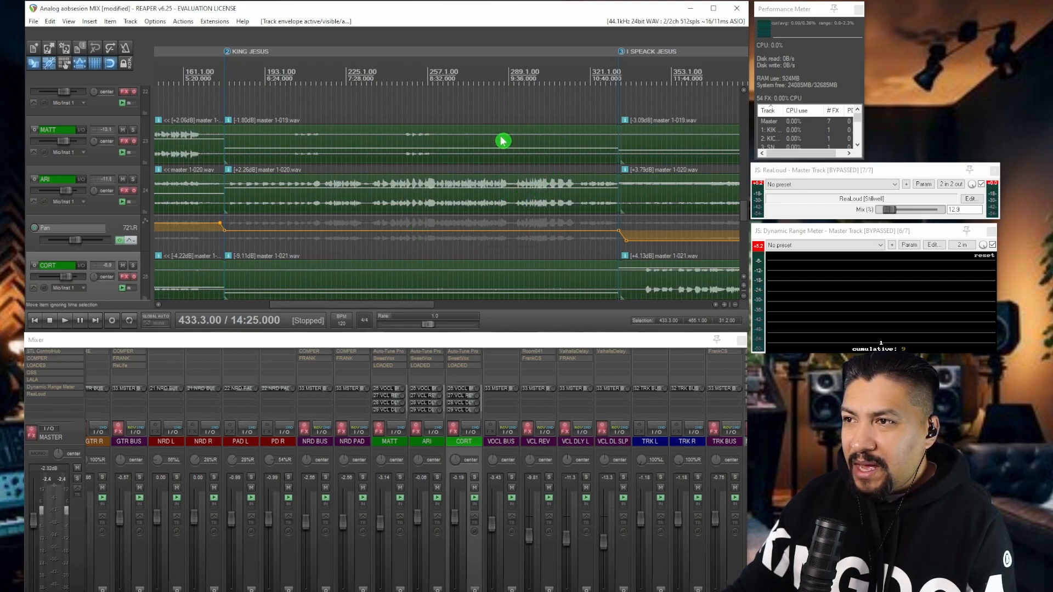
pyautogui.moveTo(430, 304); pyautogui.dragTo(310, 305)
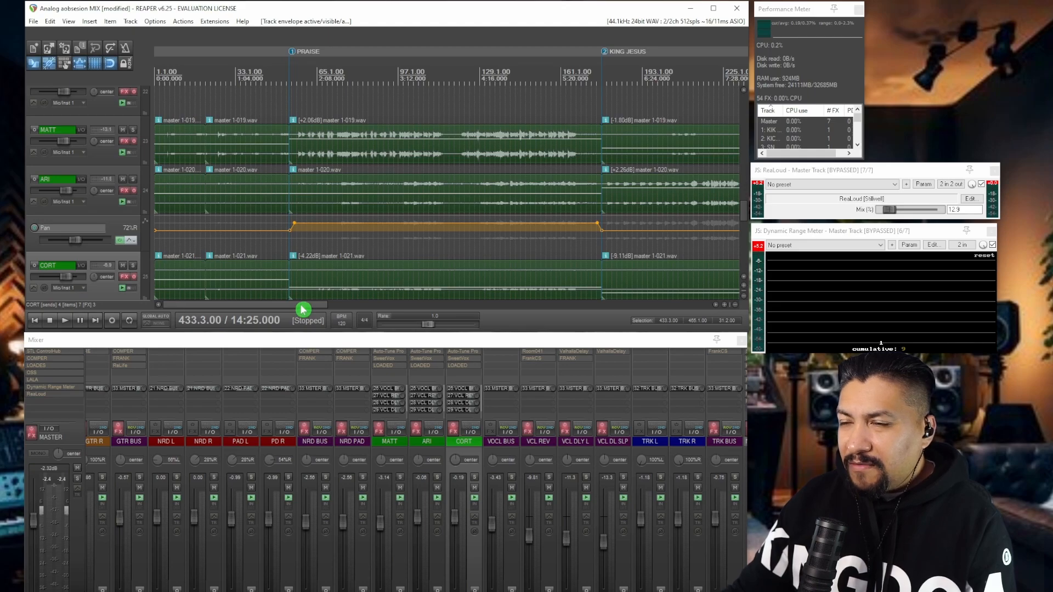
pyautogui.moveTo(303, 310); pyautogui.dragTo(447, 307)
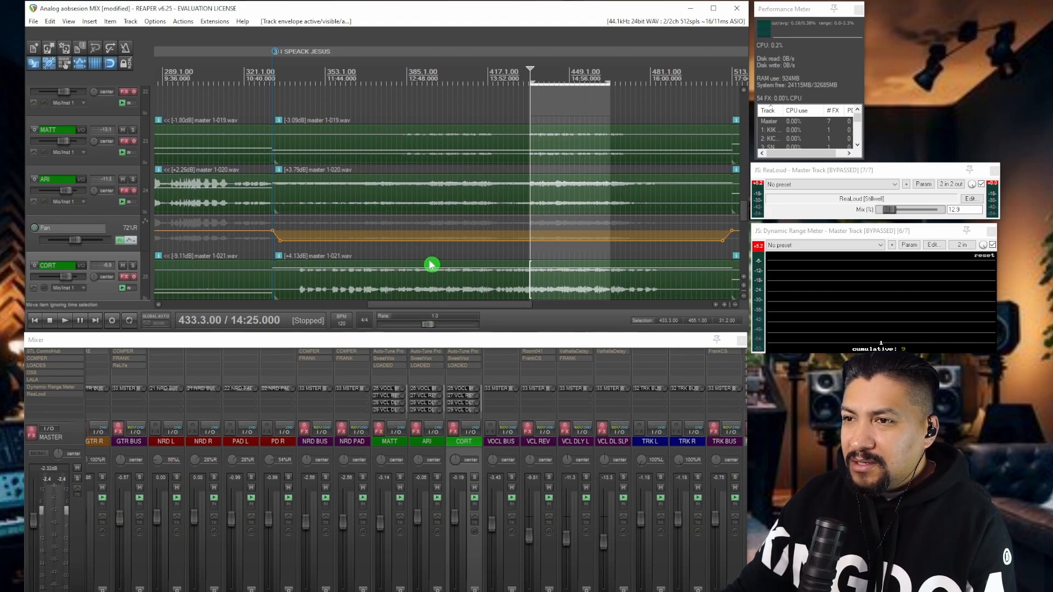
# Show the pan envelopes of vocal tracks 25 and 23
pyautogui.click(475, 517)
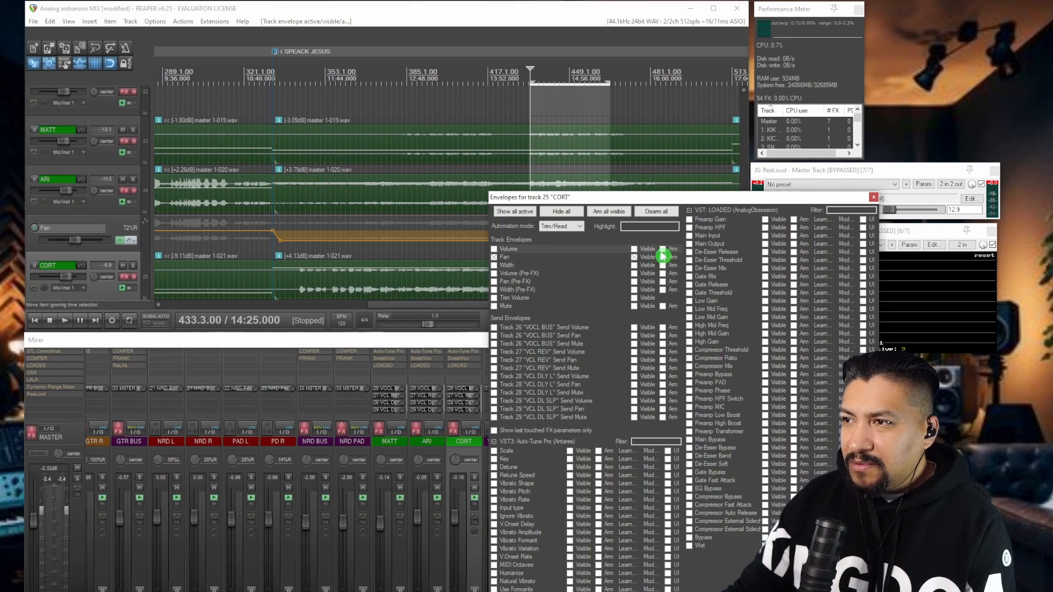
pyautogui.click(874, 197)
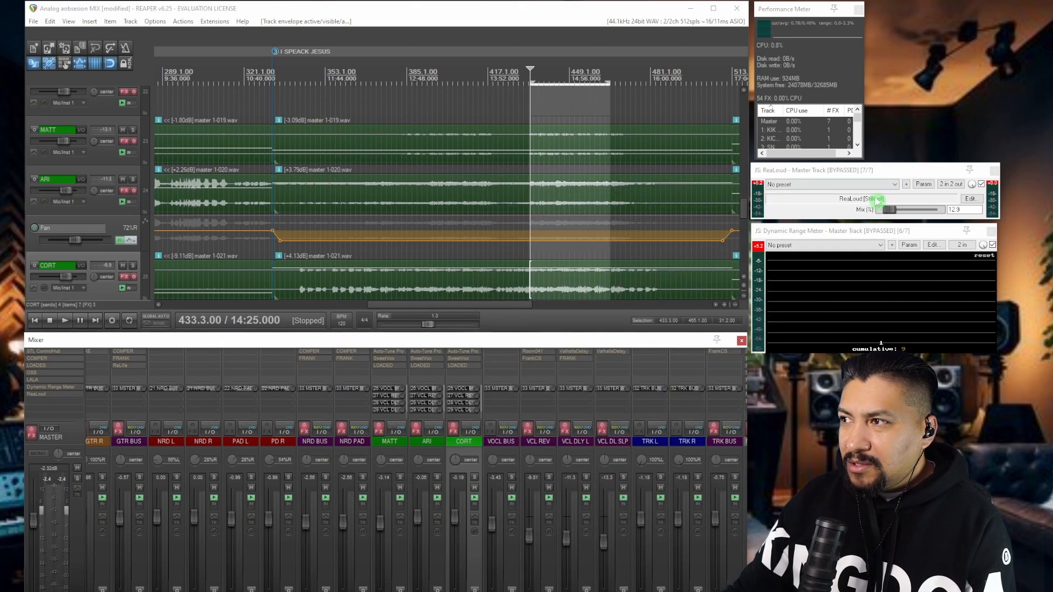
pyautogui.click(401, 516)
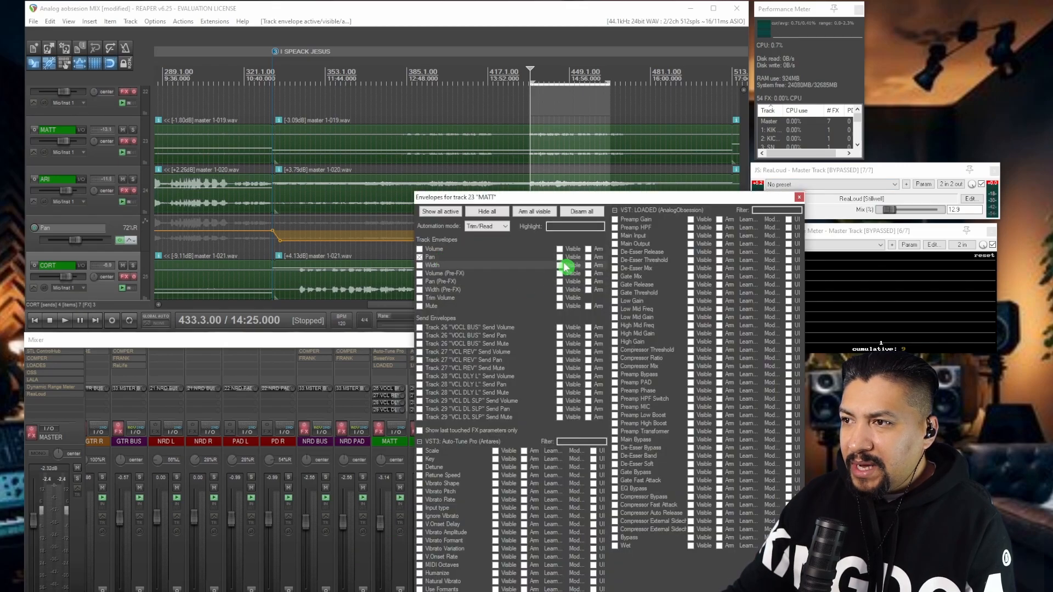
pyautogui.click(559, 257)
pyautogui.click(799, 197)
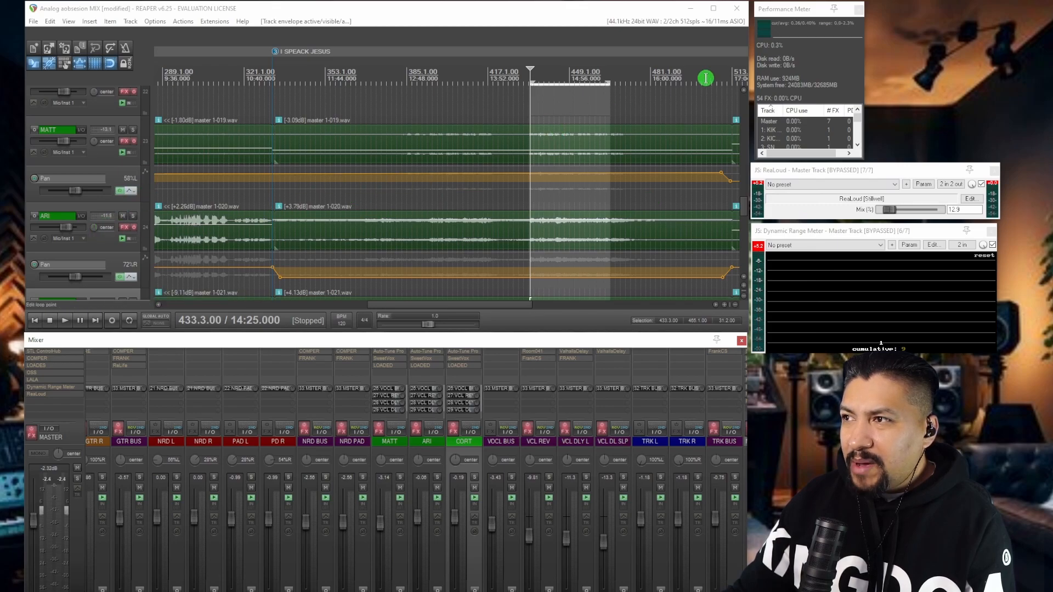
# Compare the pan automation of the three vocal tracks over the whole session, from the start to the end of I SPEACK JESUS
pyautogui.scroll(-3, 748, 208)
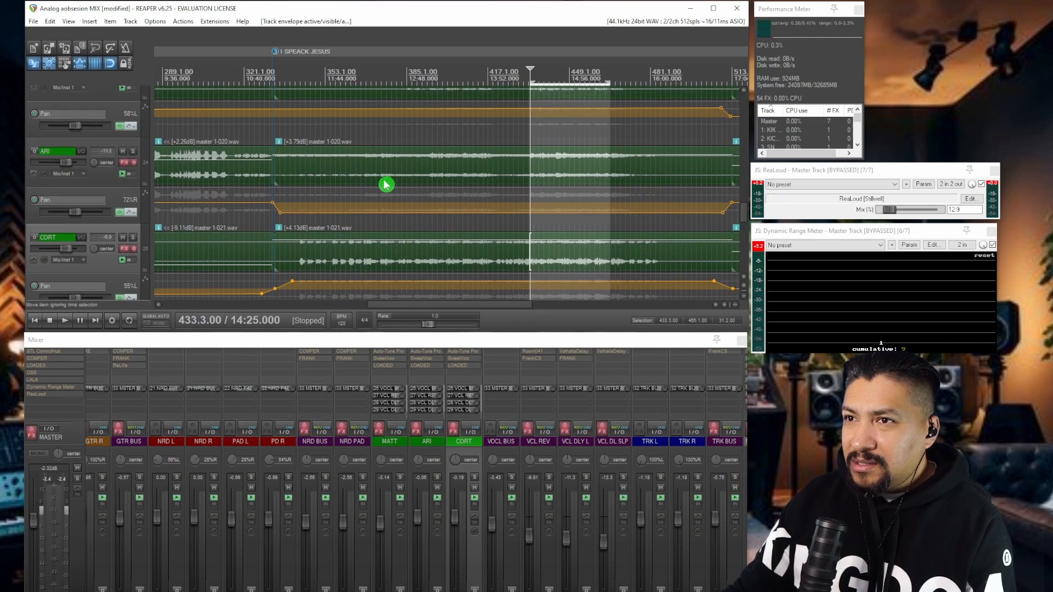
pyautogui.moveTo(501, 307); pyautogui.dragTo(440, 305)
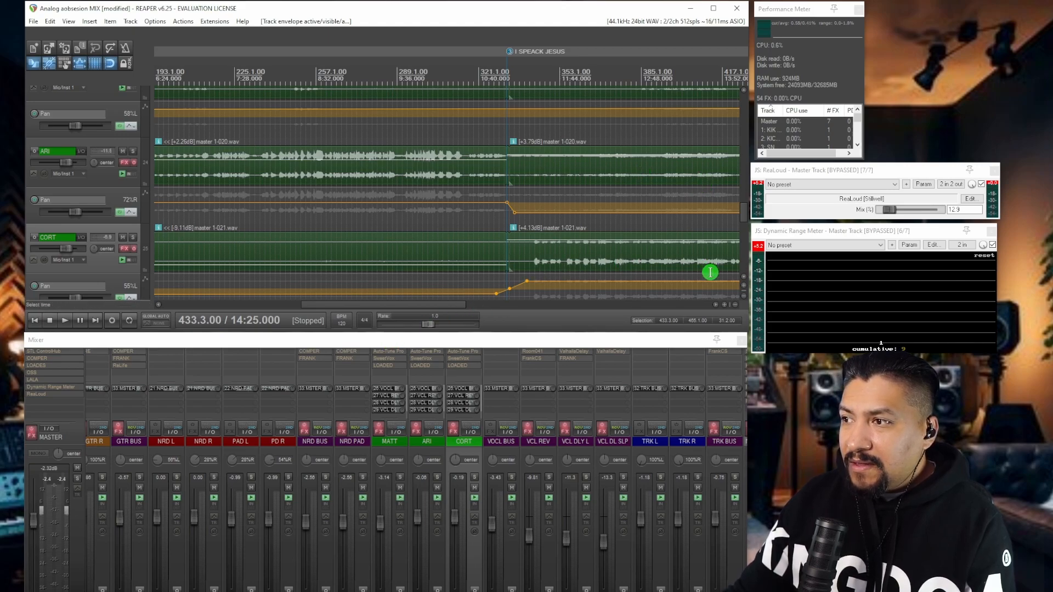
pyautogui.click(735, 310)
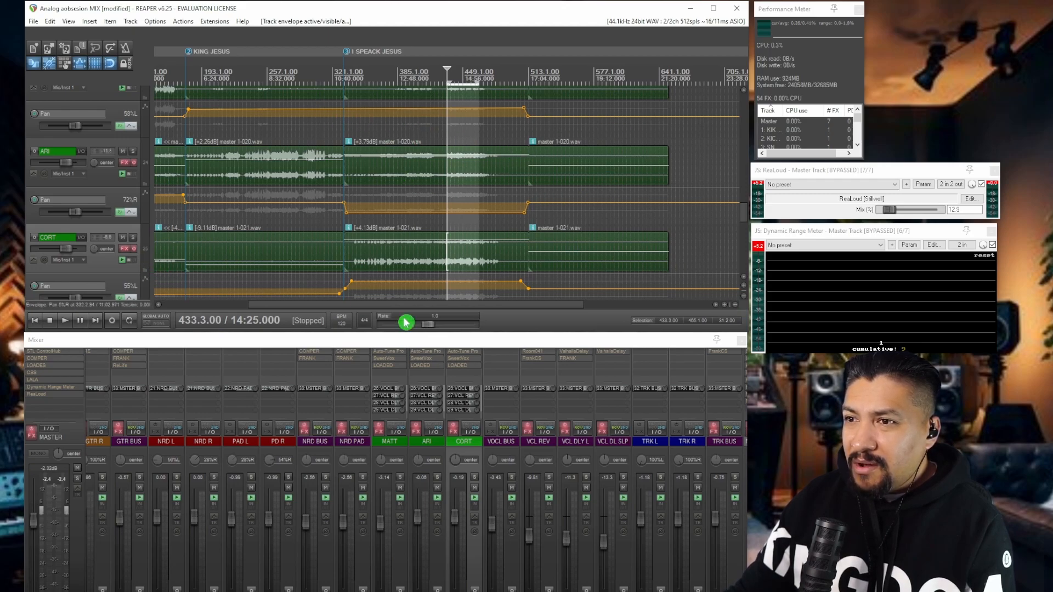
pyautogui.moveTo(435, 305); pyautogui.dragTo(339, 308)
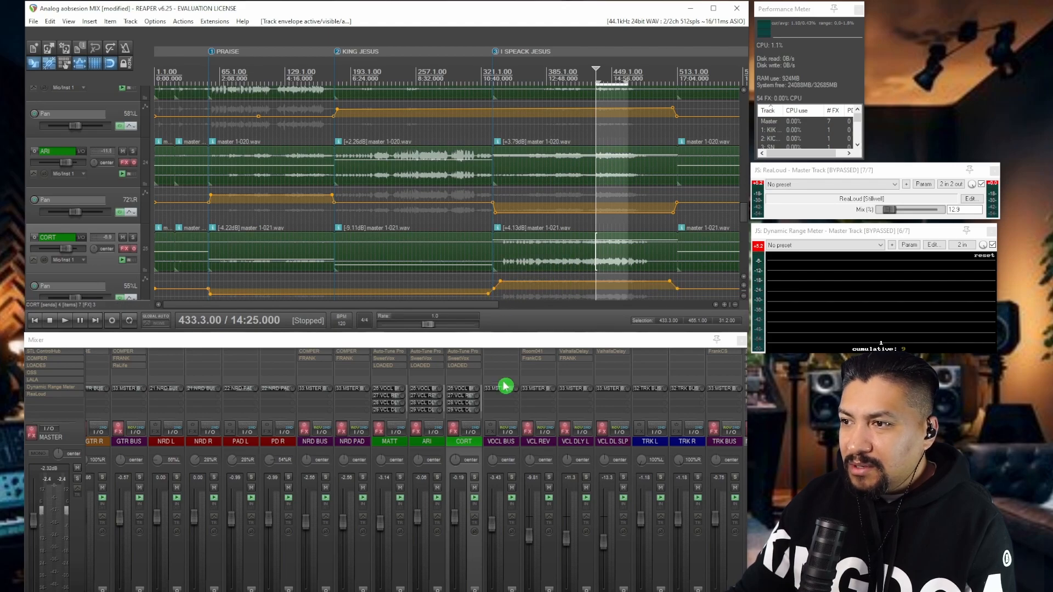
# Toggle the visibility of the volume envelope on vocal track 25 and hide its pan envelope
pyautogui.click(475, 524)
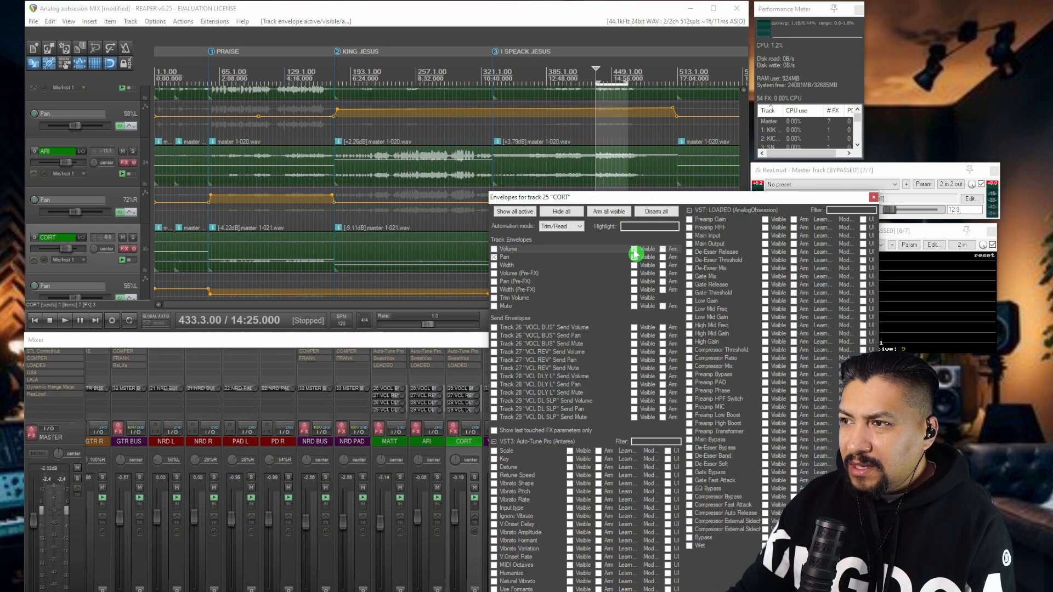
pyautogui.click(634, 250)
pyautogui.click(634, 257)
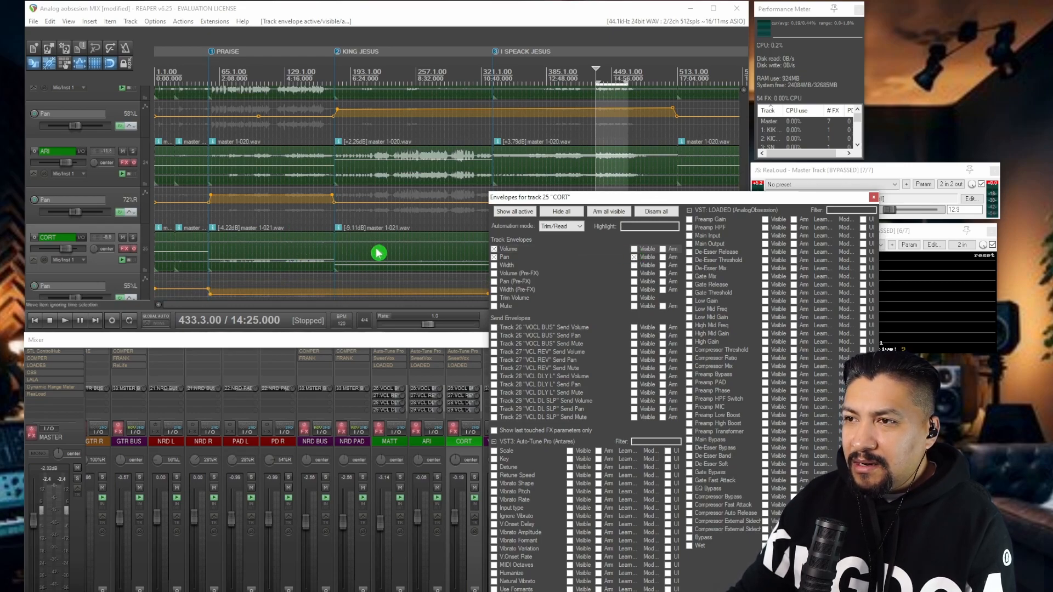
pyautogui.click(635, 257)
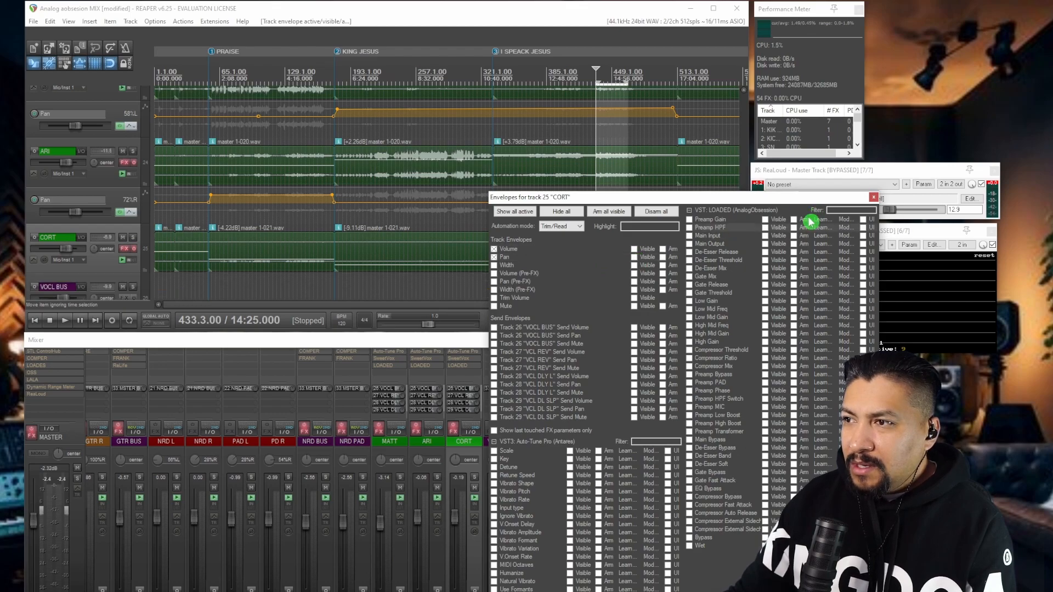
# Hide the pan envelopes of vocal tracks 24 and 23 as well
pyautogui.click(873, 197)
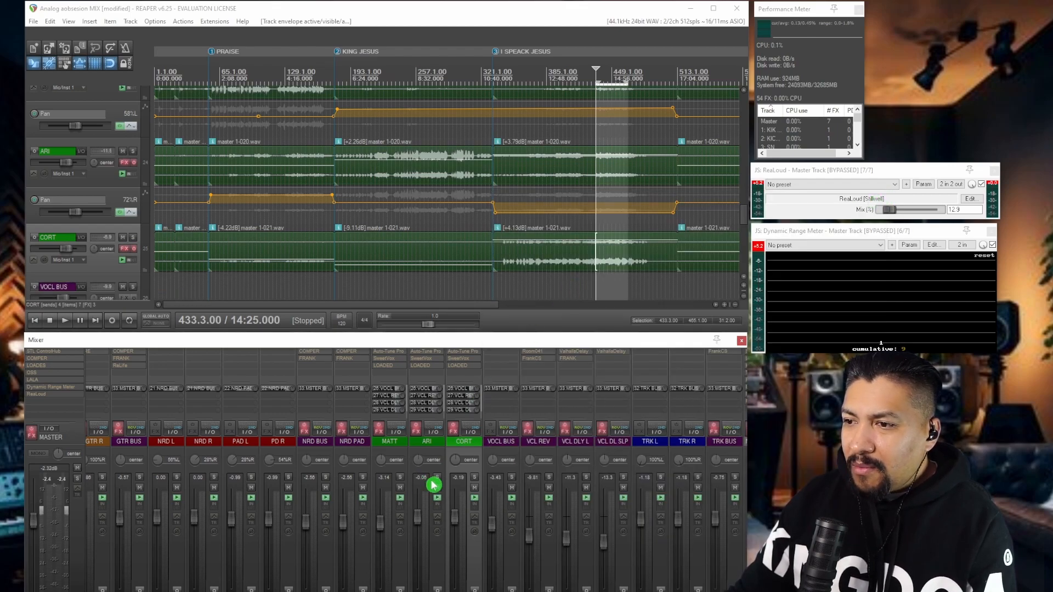
pyautogui.click(439, 521)
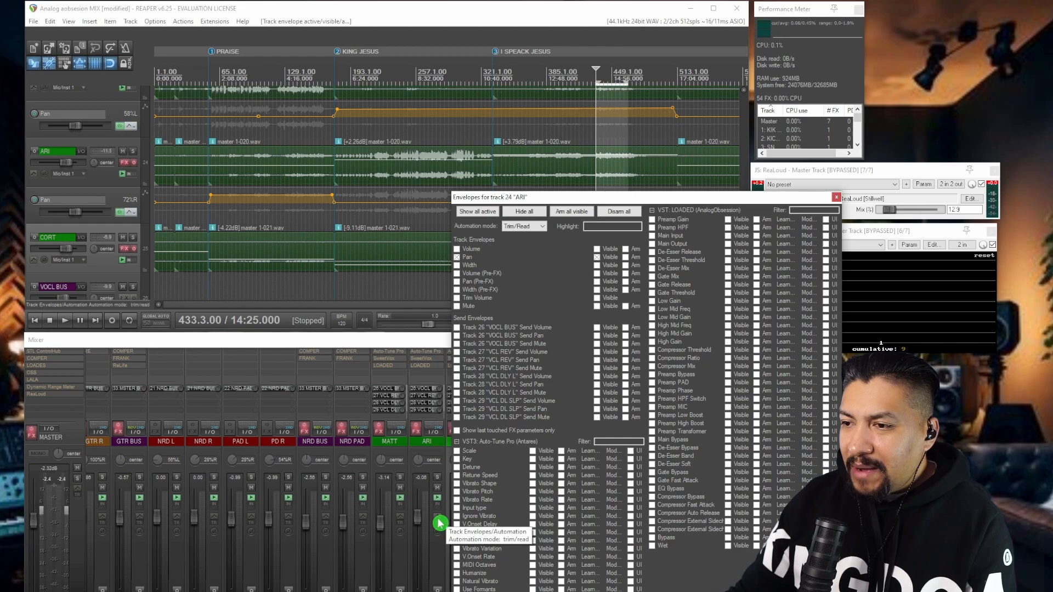
pyautogui.click(596, 257)
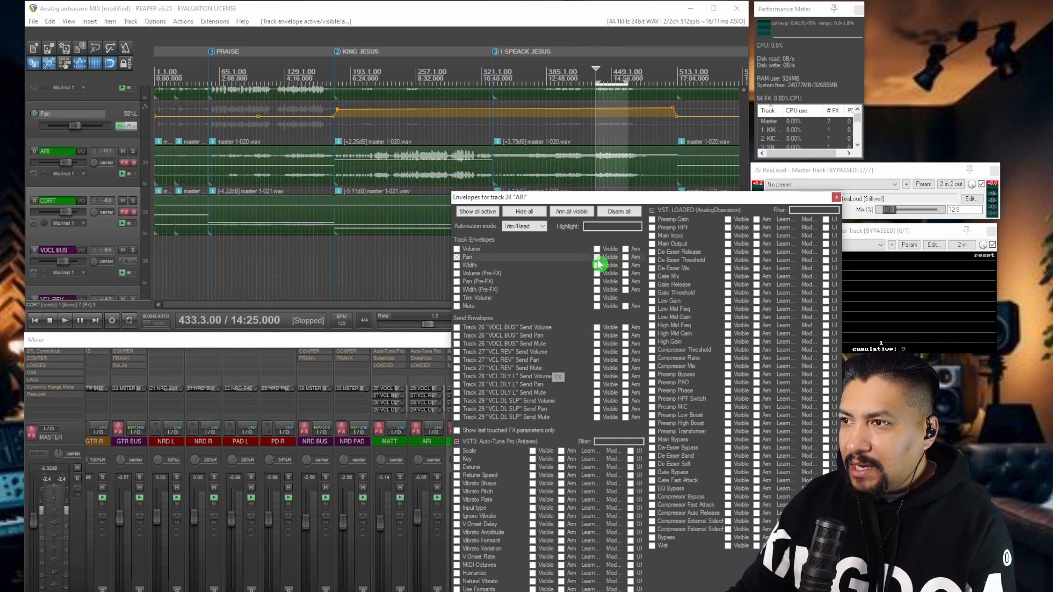
pyautogui.click(836, 197)
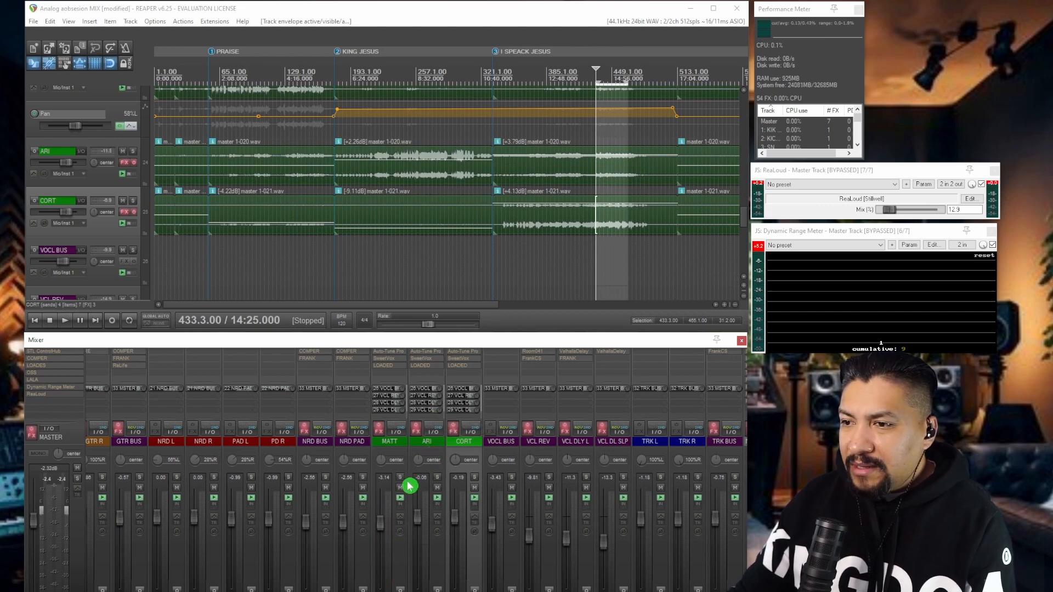
pyautogui.click(405, 522)
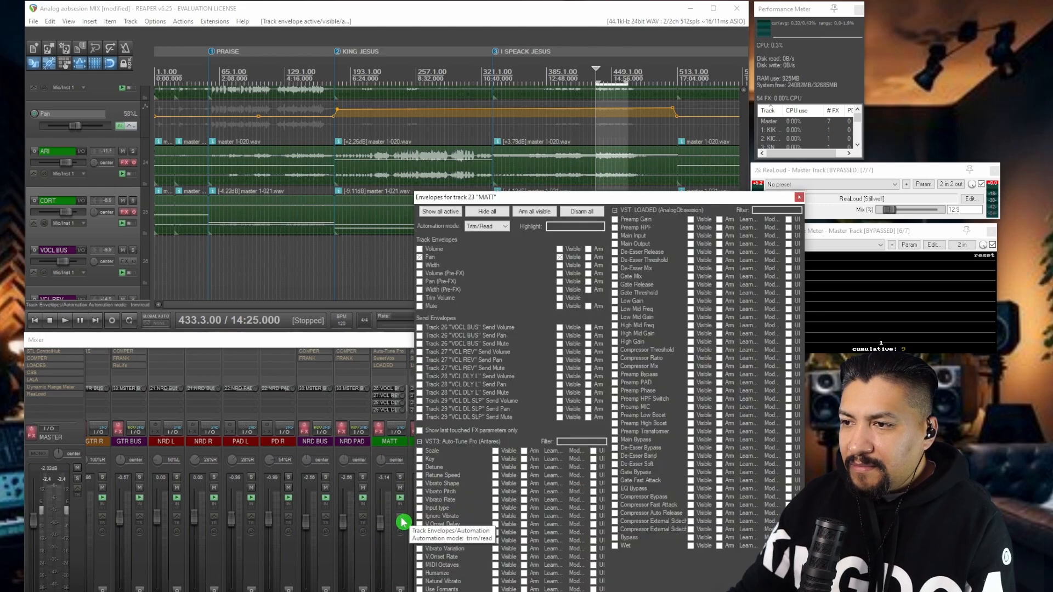
pyautogui.click(560, 257)
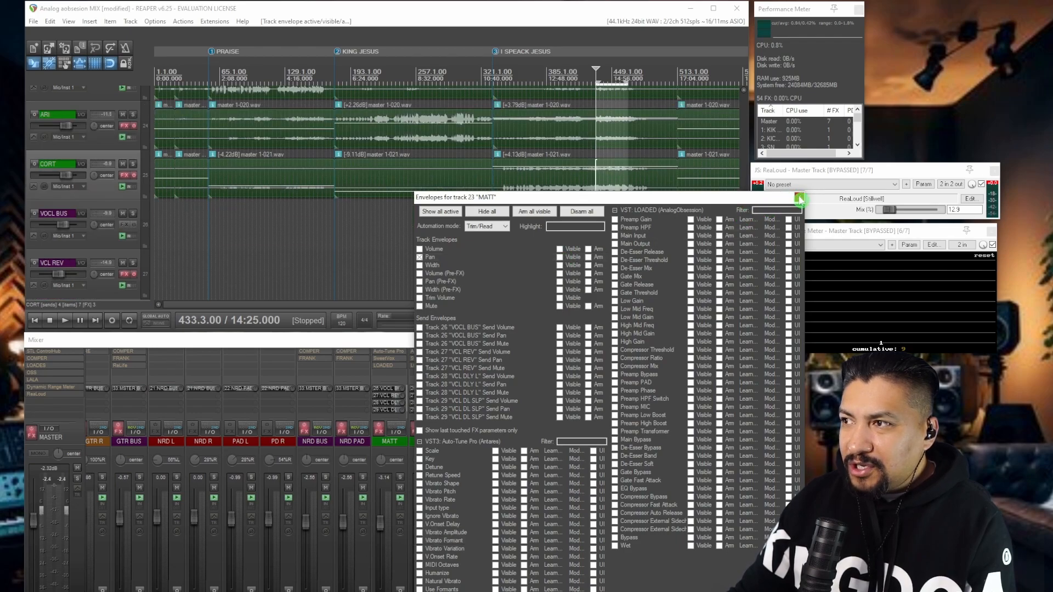
pyautogui.click(799, 199)
pyautogui.scroll(4, 742, 208)
pyautogui.scroll(-1, 740, 215)
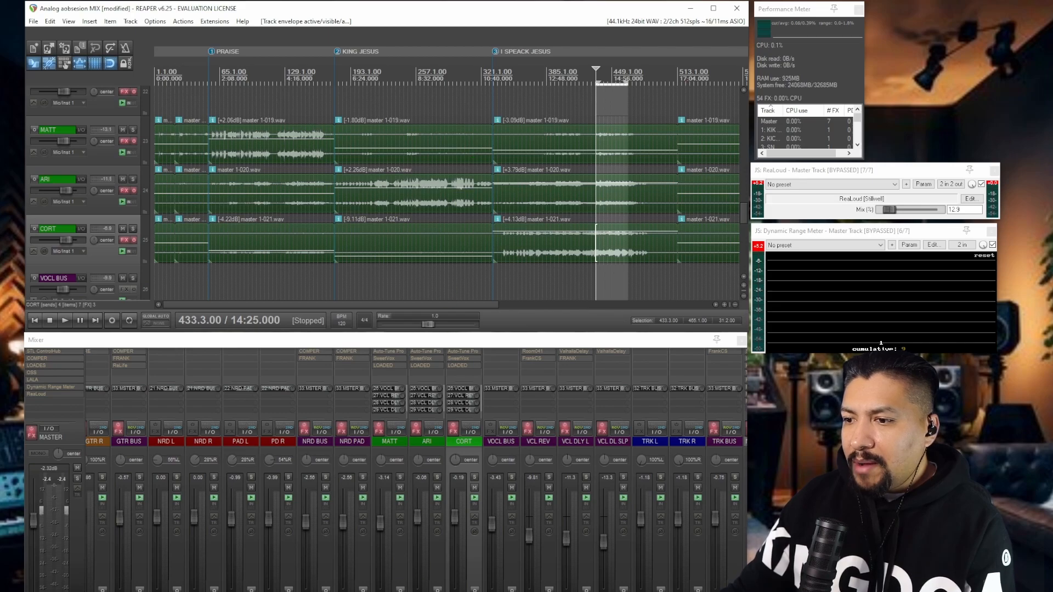
# Mute the VOCL BUS, the three vocal tracks and the vocal effect returns VCL REV, VCL DLY L and VCL DL SLP
pyautogui.moveTo(463, 591); pyautogui.dragTo(477, 591)
pyautogui.hscroll(-8, 417, 471)
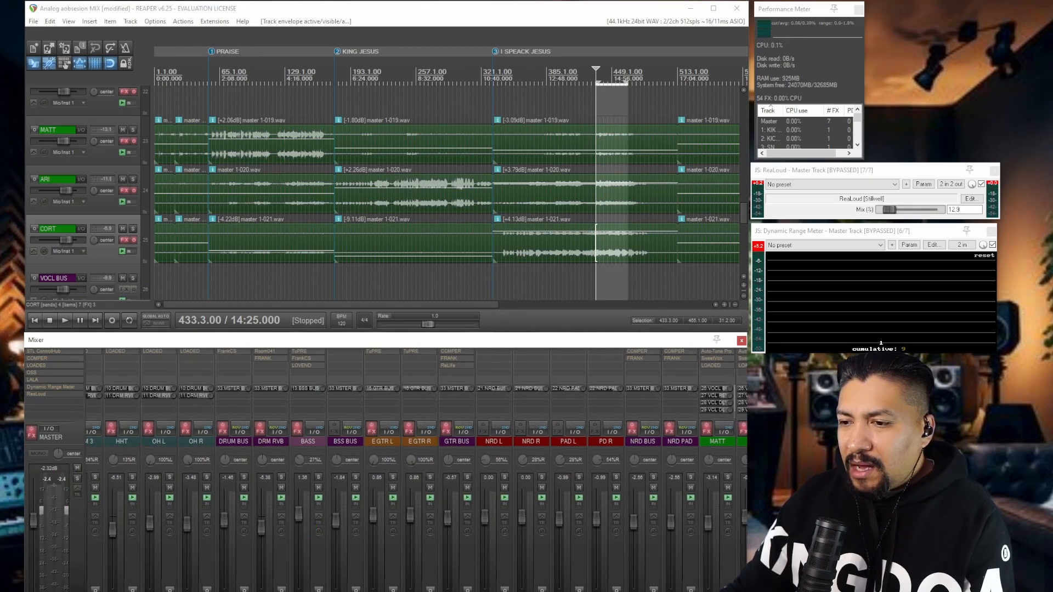
pyautogui.hscroll(8, 416, 471)
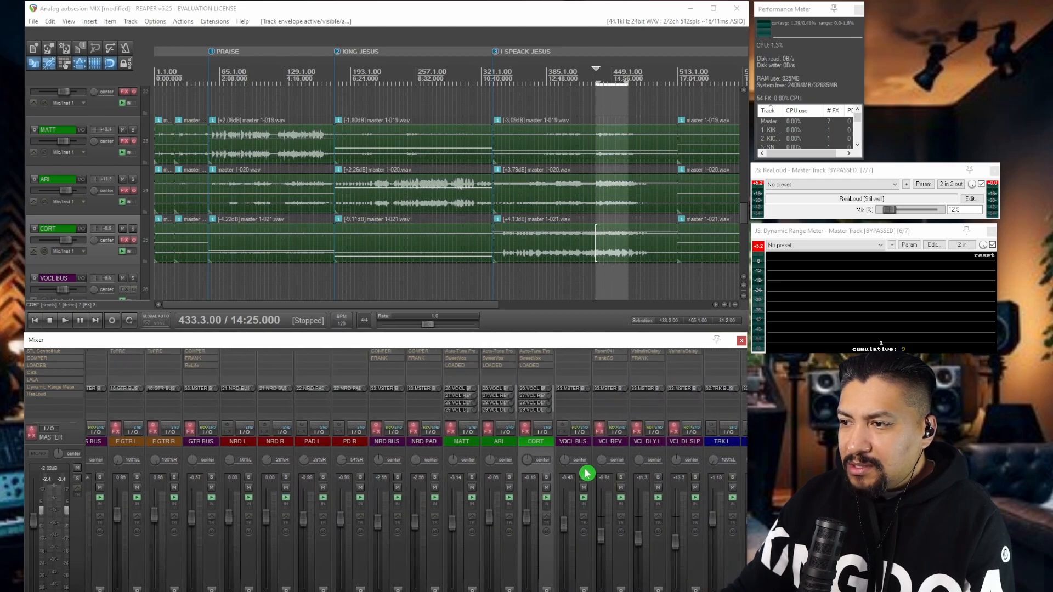
pyautogui.click(583, 487)
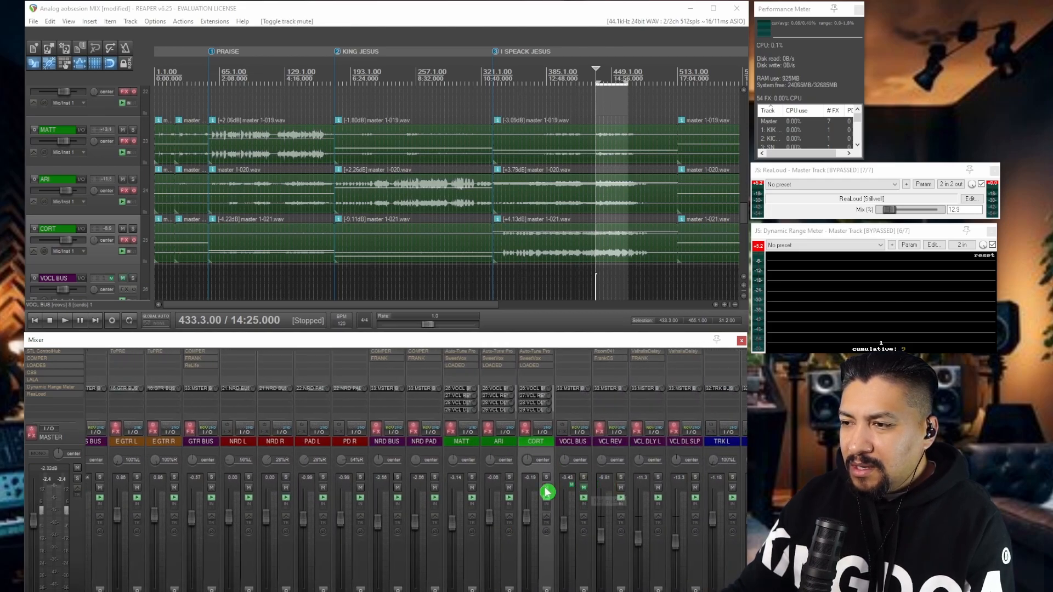
pyautogui.click(546, 488)
pyautogui.click(509, 487)
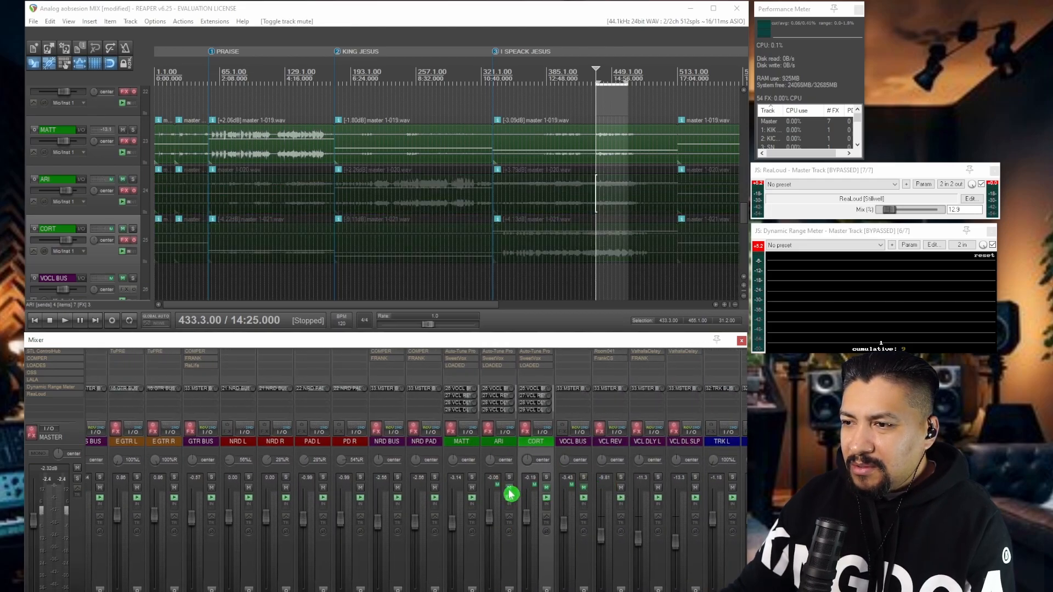
pyautogui.click(471, 488)
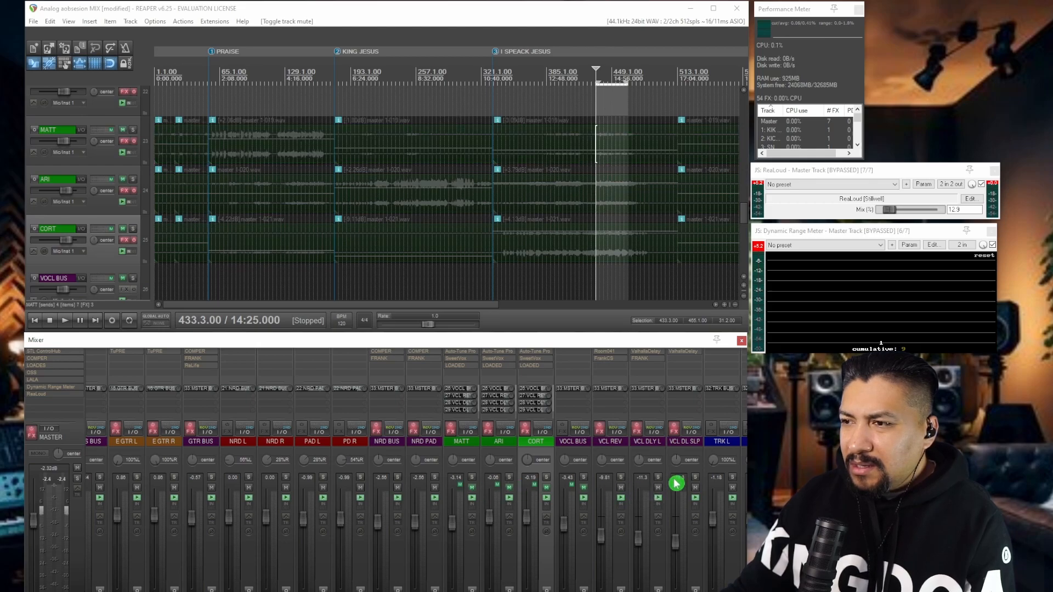
pyautogui.click(622, 489)
pyautogui.click(659, 489)
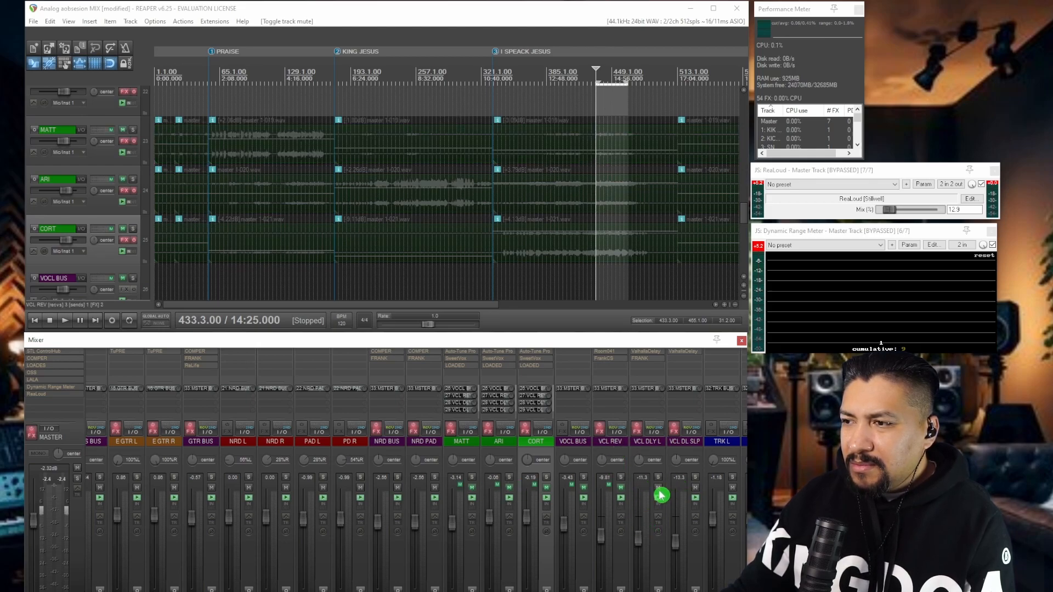
pyautogui.click(695, 488)
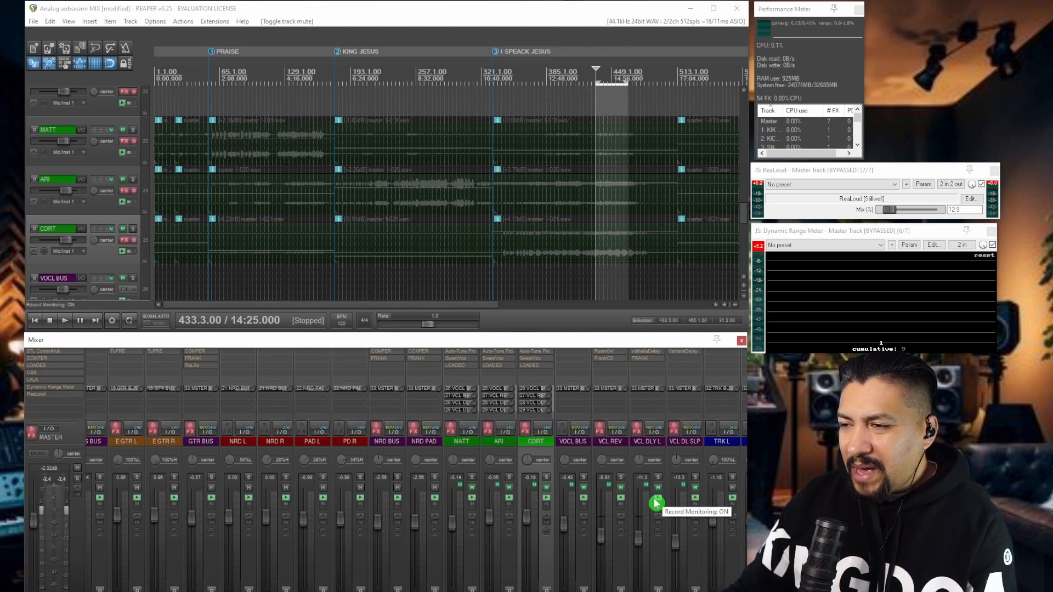
# Play the mix without vocals from 433.3.00 and from 449.1.00 in I SPEACK JESUS, and stop playback
pyautogui.press('space')
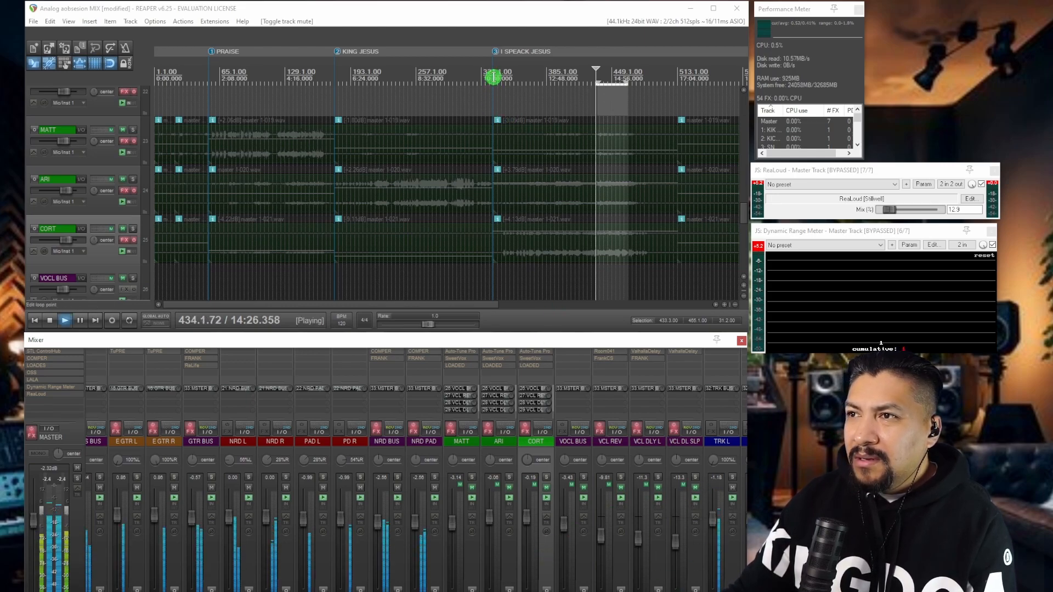
pyautogui.click(612, 75)
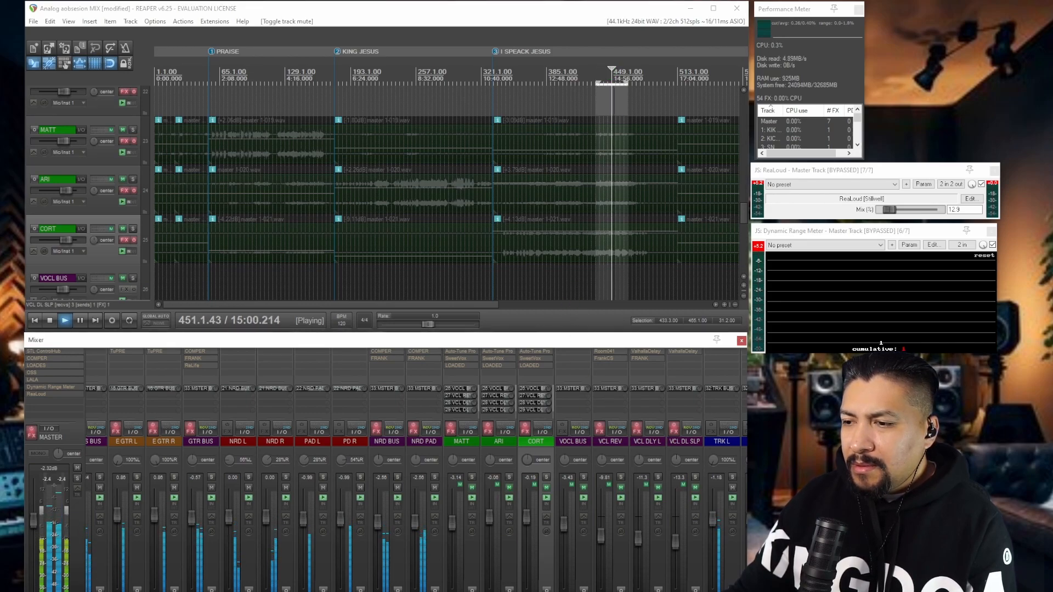
pyautogui.hscroll(-4, 555, 365)
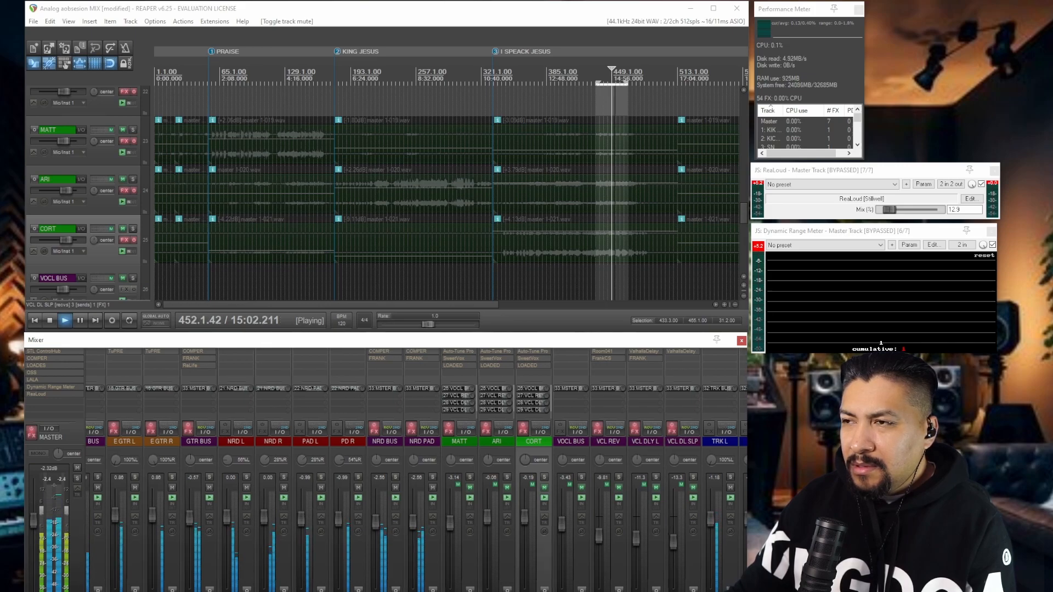
pyautogui.moveTo(458, 305); pyautogui.dragTo(524, 304)
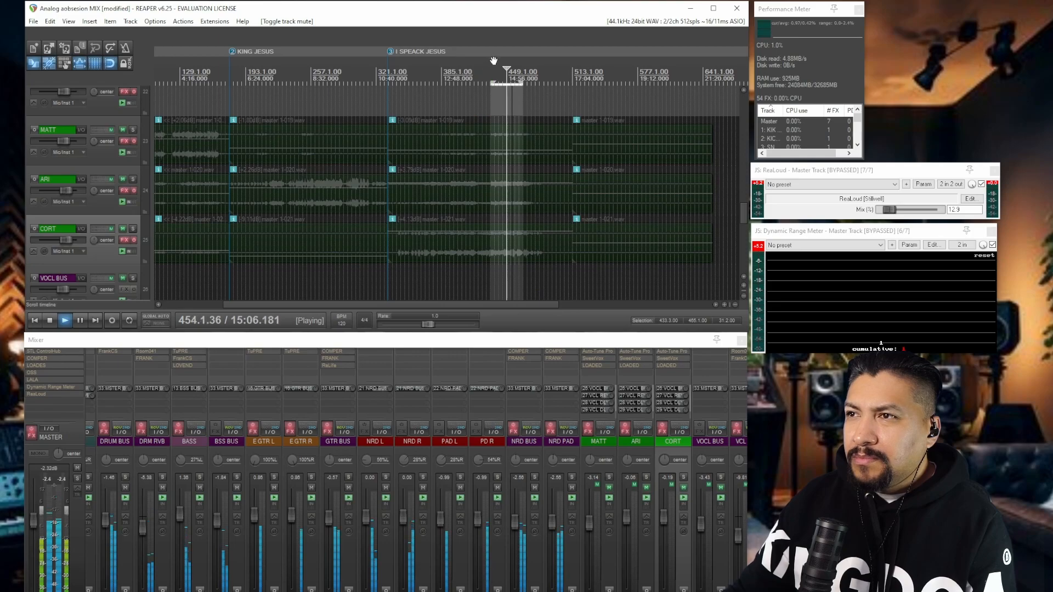
pyautogui.scroll(3, 494, 62)
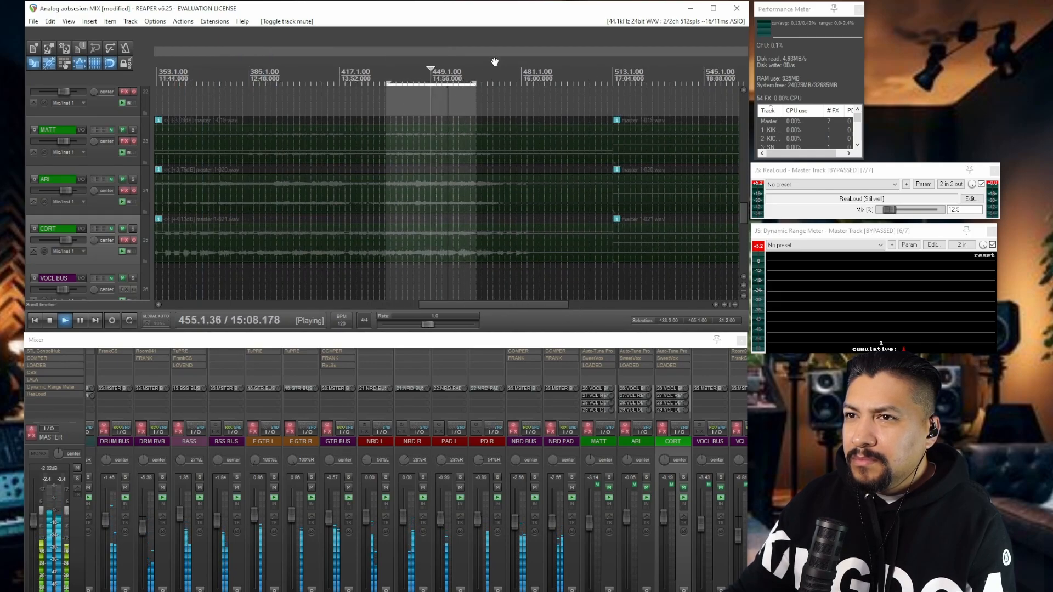
pyautogui.moveTo(476, 305); pyautogui.dragTo(453, 308)
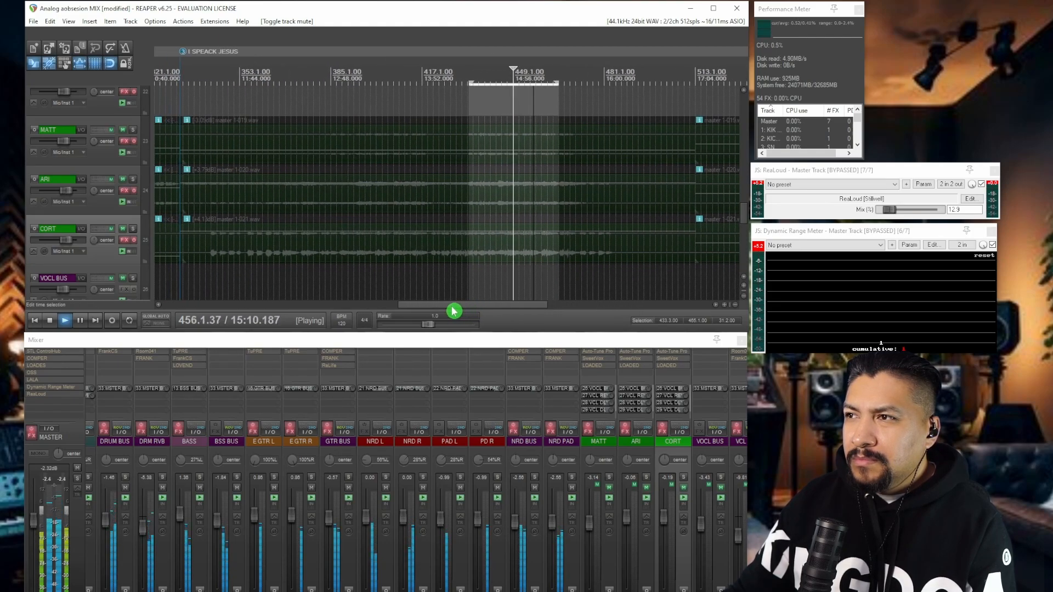
pyautogui.press('space')
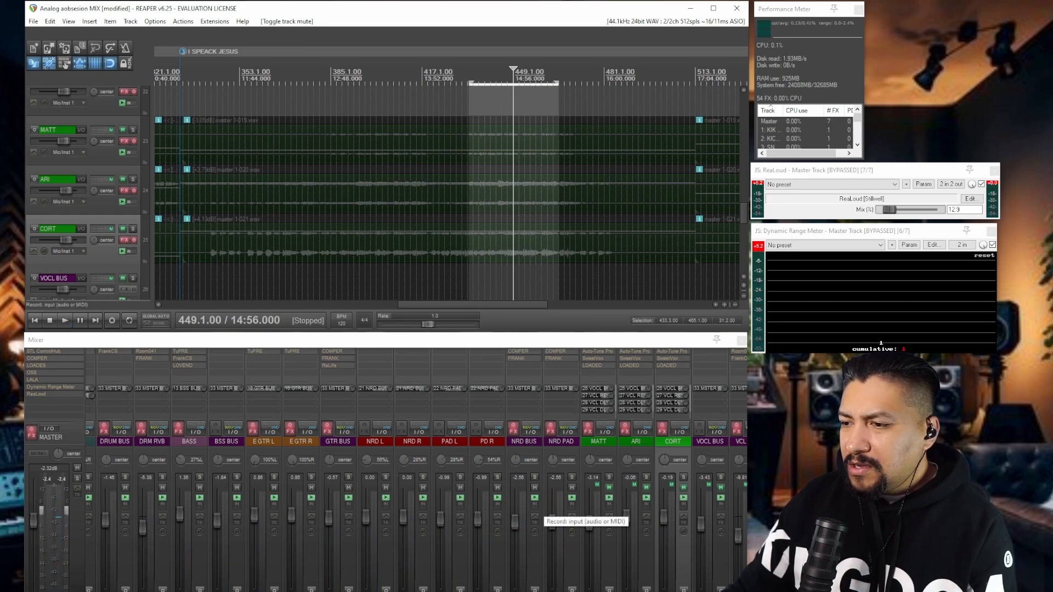
pyautogui.hscroll(5, 548, 515)
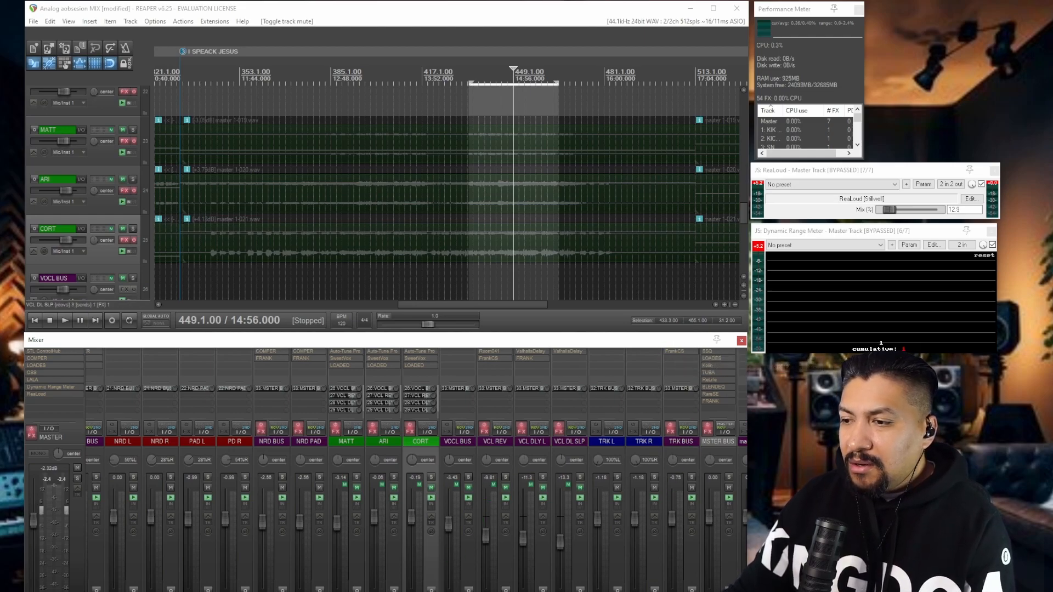
pyautogui.hscroll(-10, 383, 493)
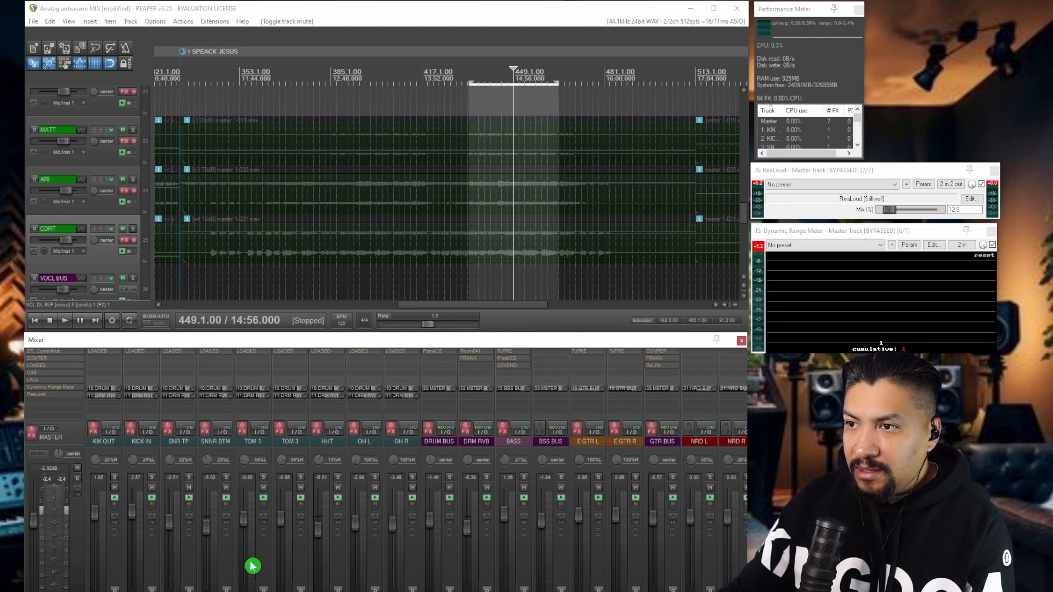
pyautogui.moveTo(174, 544)
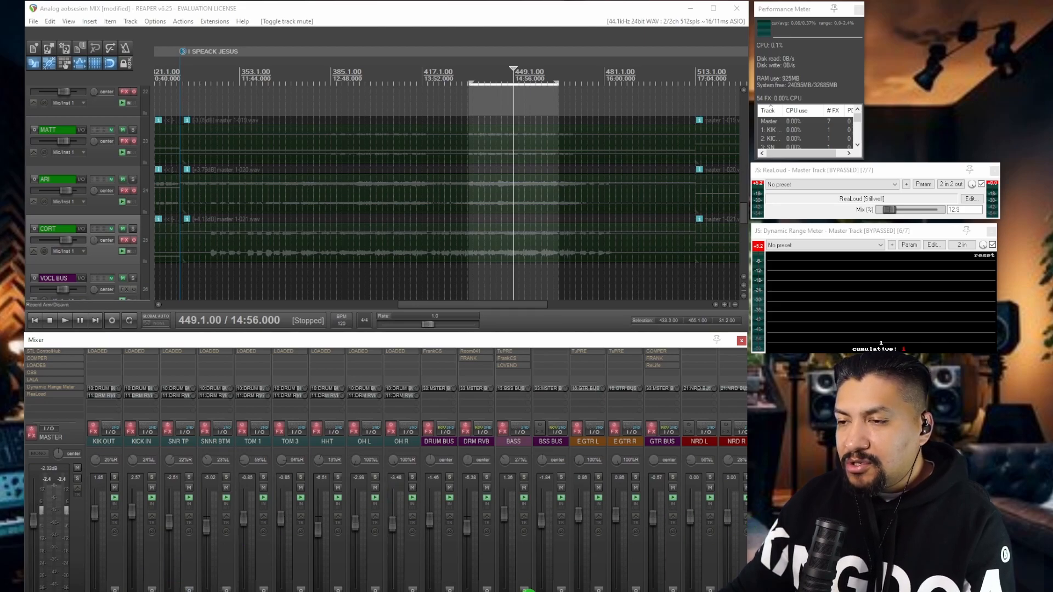
# Solo the REFERENCE track that holds RATTLE! (Live).wav
pyautogui.moveTo(747, 211); pyautogui.dragTo(747, 265)
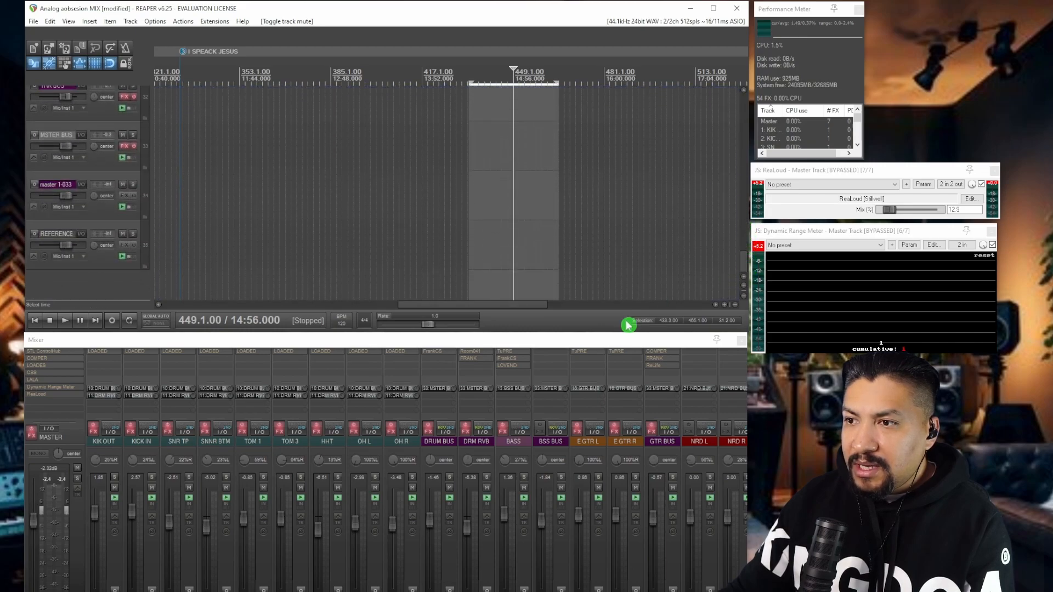
pyautogui.moveTo(530, 310); pyautogui.dragTo(322, 308)
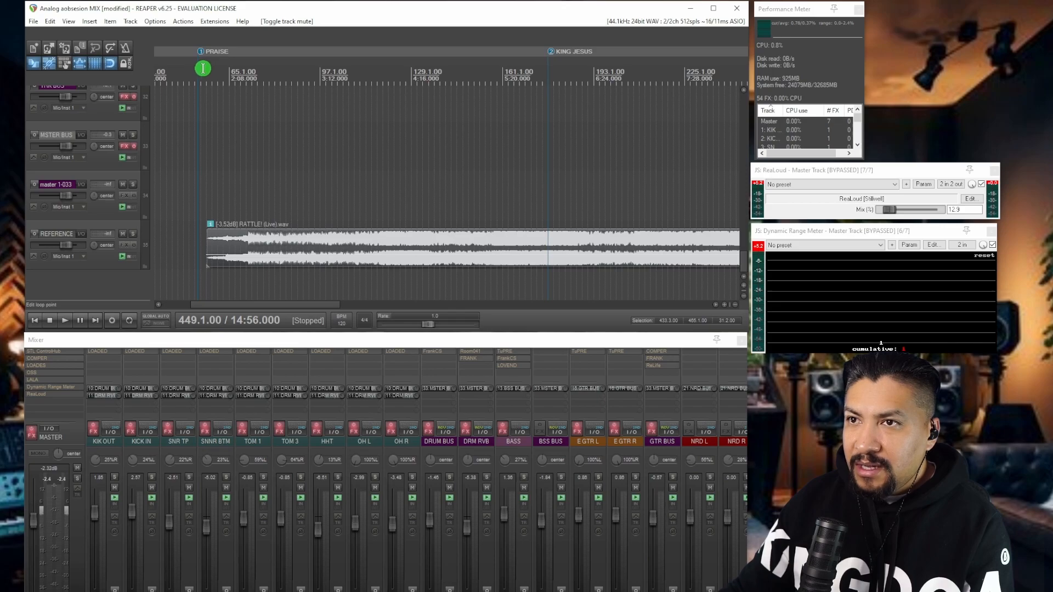
pyautogui.click(134, 234)
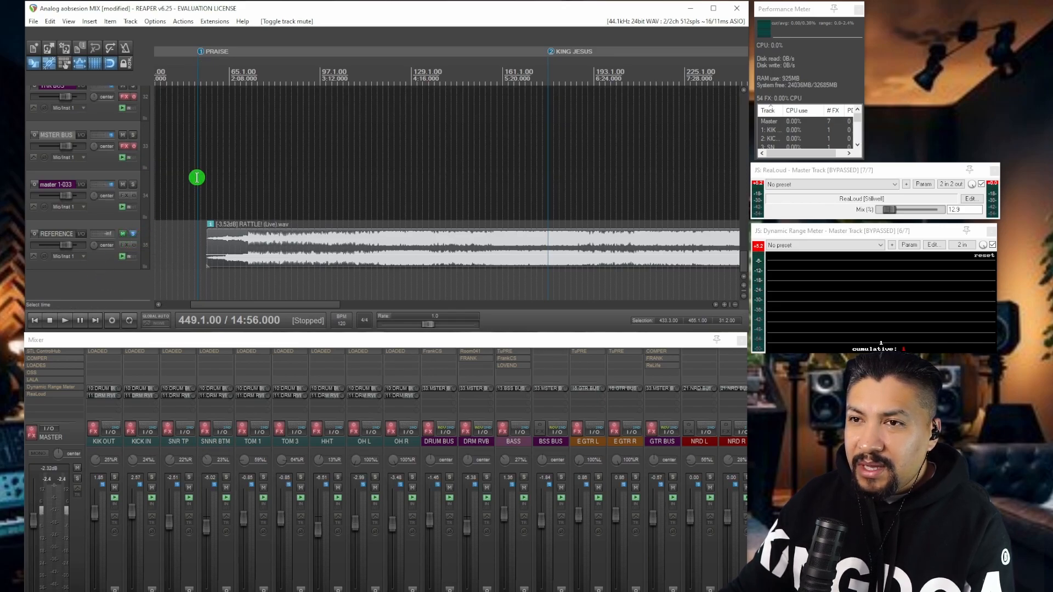
# Play the reference song from 73.1.00 and from 71.1.00, and stop playback
pyautogui.click(212, 73)
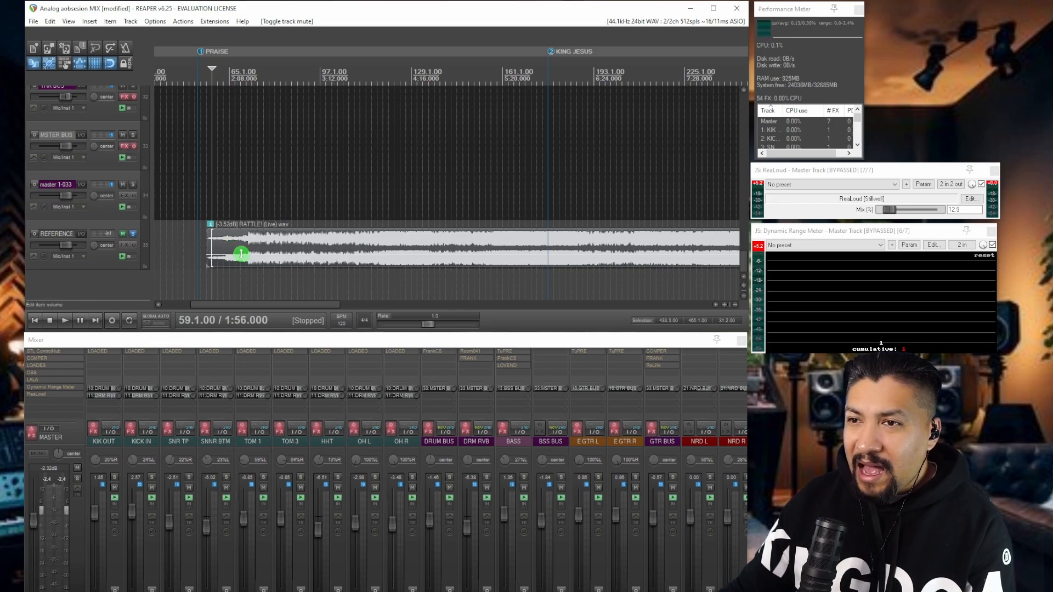
pyautogui.click(207, 80)
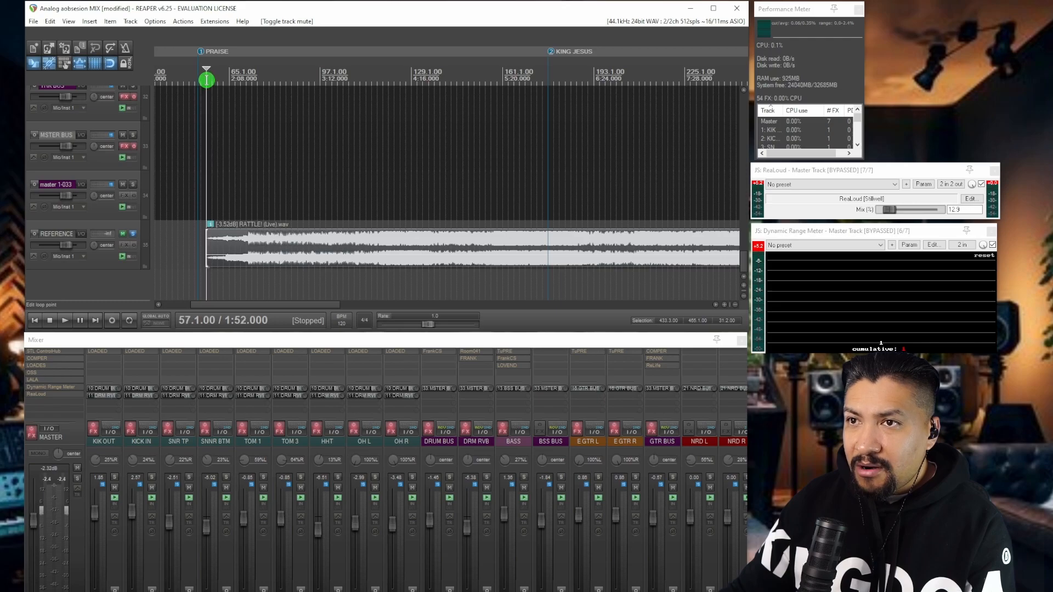
pyautogui.click(237, 76)
pyautogui.click(250, 77)
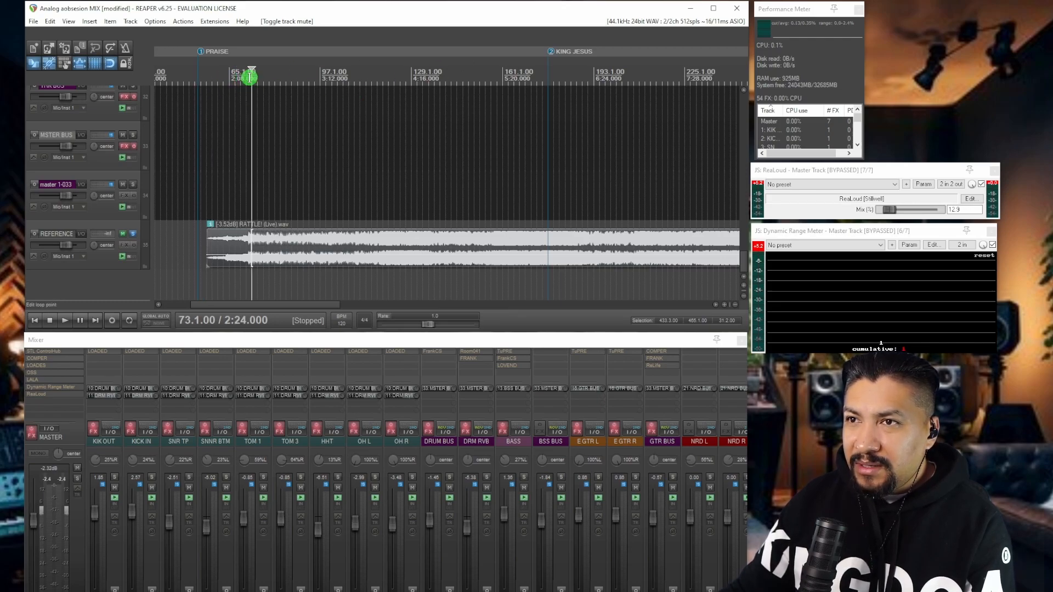
pyautogui.press('space')
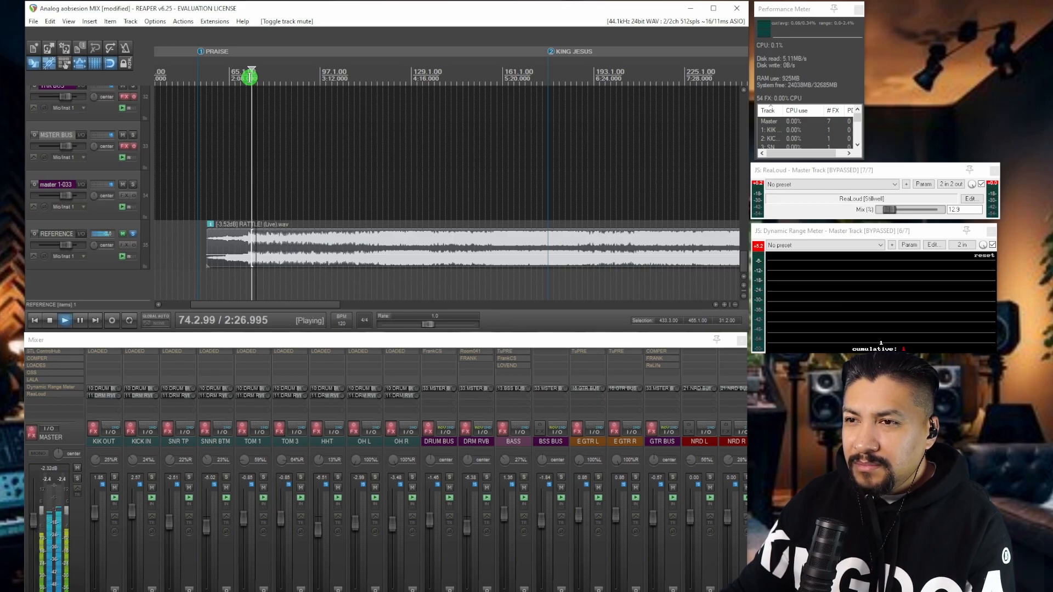
pyautogui.click(229, 79)
pyautogui.click(244, 81)
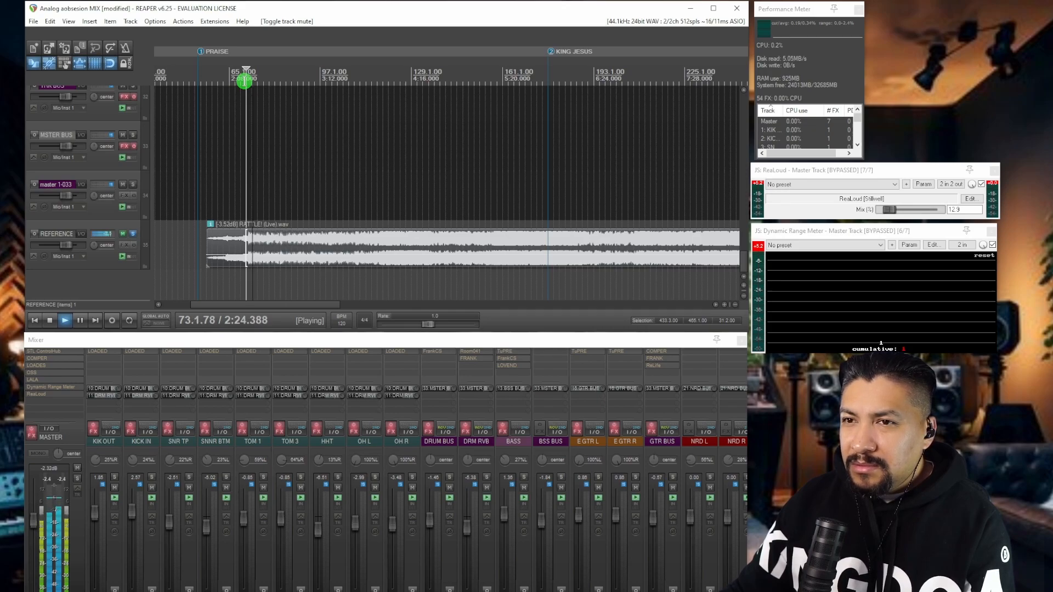
pyautogui.press('space')
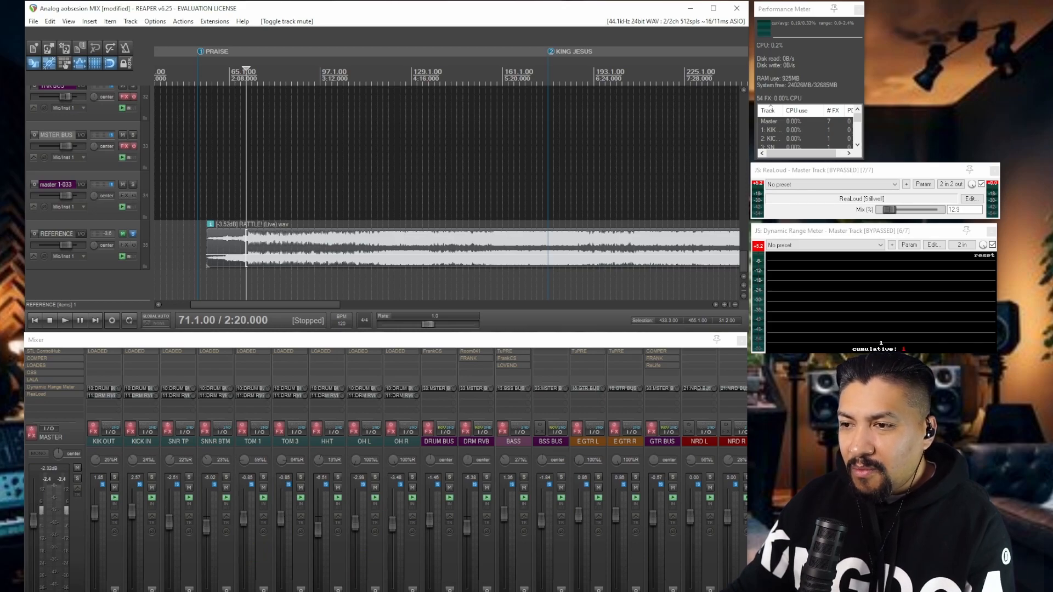
# Take the REFERENCE track out of solo and place the edit cursor at 71.1.00
pyautogui.click(133, 233)
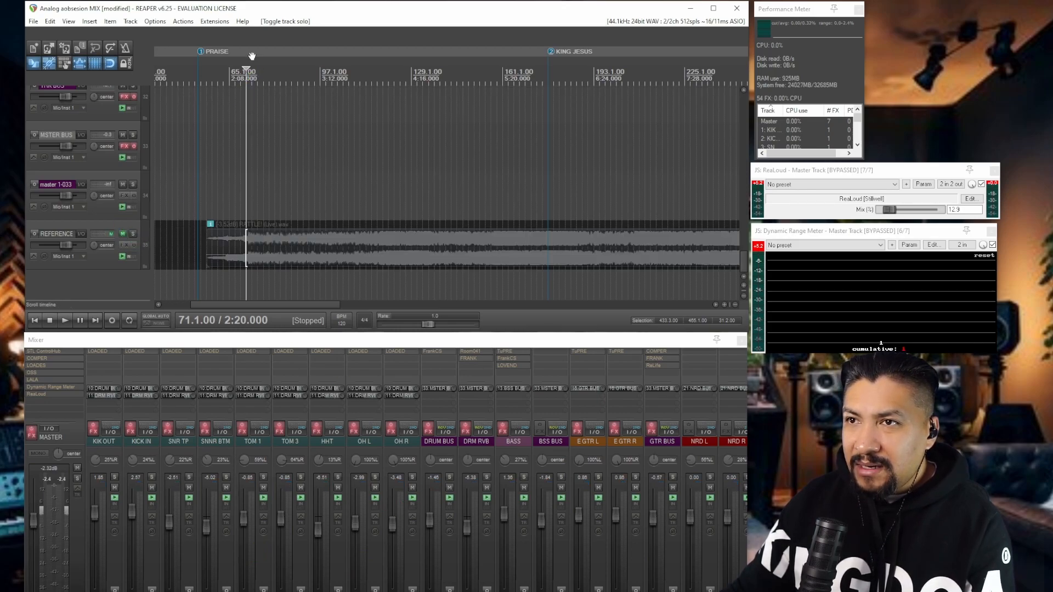
pyautogui.click(245, 68)
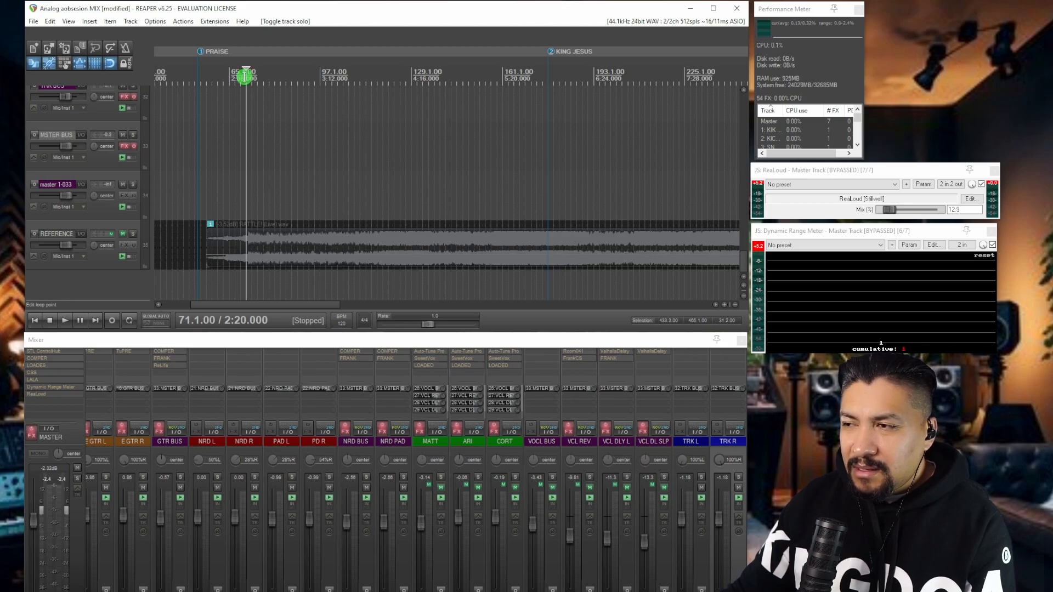
# Play the mix with effects bypassed from 71.1.00 for comparison with the reference song, and stop playback
pyautogui.press('space')
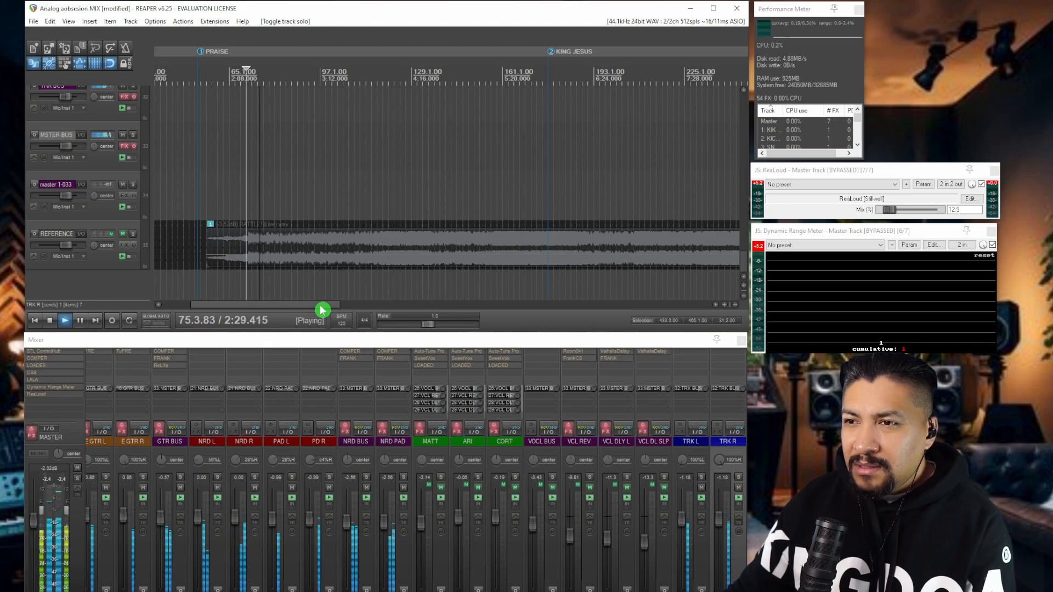
pyautogui.press('space')
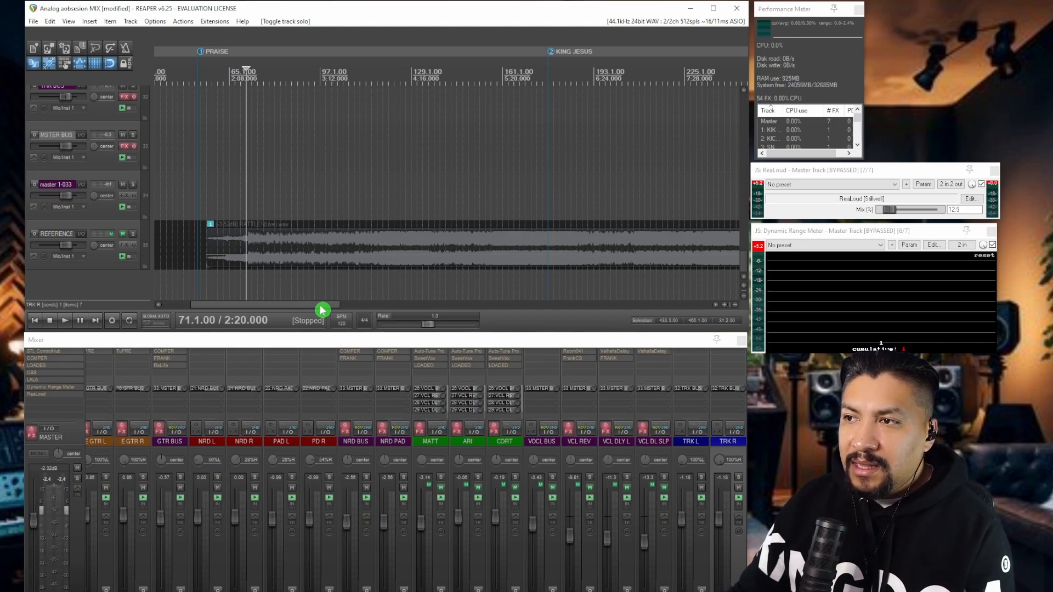
# Return to the first tracks and place the edit cursor at the start of I SPEACK JESUS, 333.1.00
pyautogui.moveTo(746, 267); pyautogui.dragTo(751, 108)
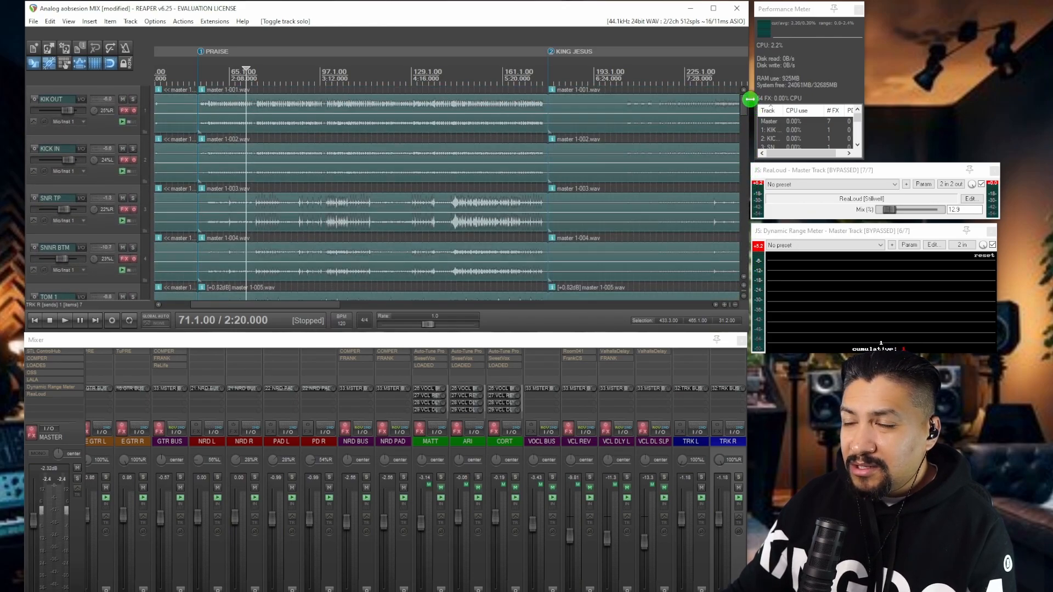
pyautogui.moveTo(297, 308); pyautogui.dragTo(487, 304)
pyautogui.click(253, 67)
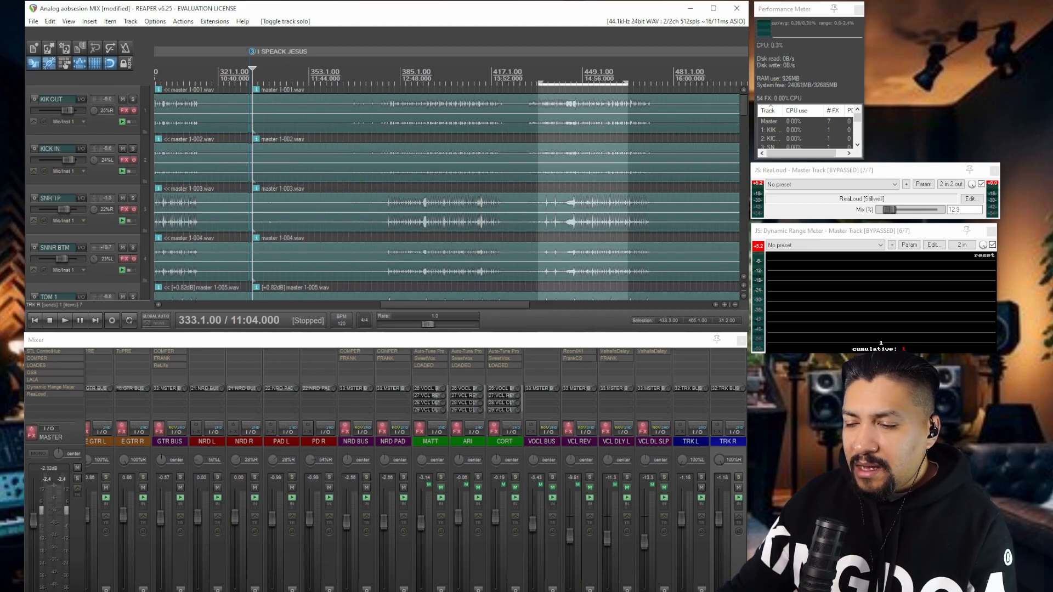
# Examine the mixer channels and their inserts from the drum tracks through the vocals to the TRK BUS
pyautogui.hscroll(3, 384, 466)
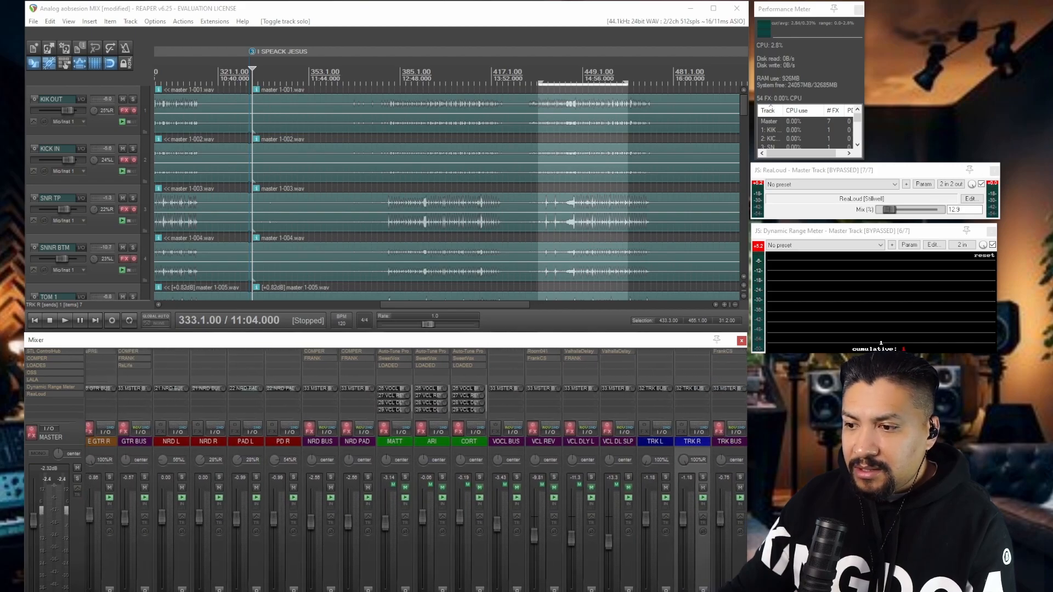
pyautogui.hscroll(-10, 384, 466)
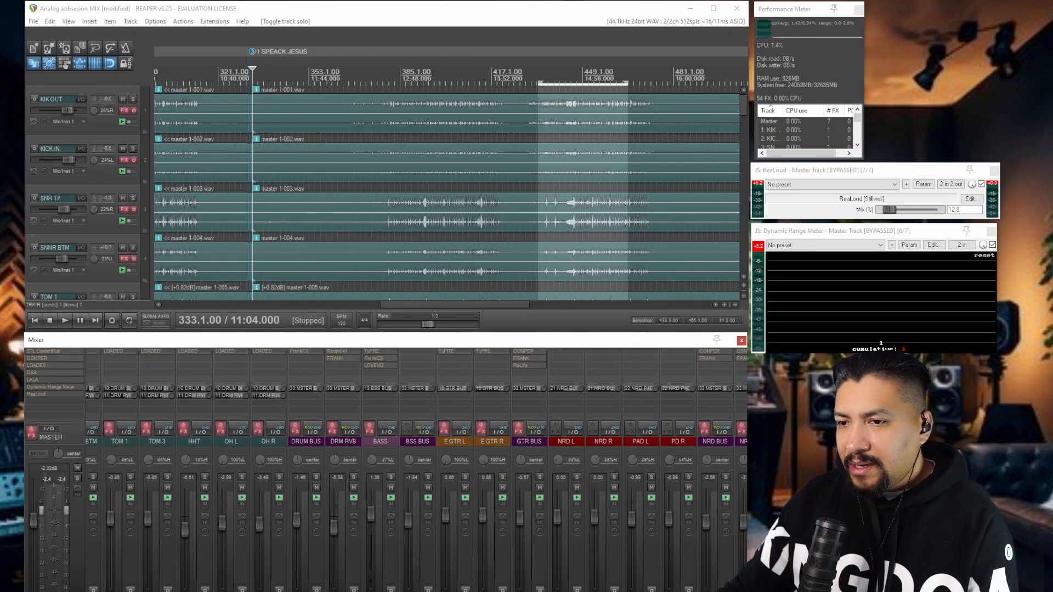
pyautogui.hscroll(-4, 384, 466)
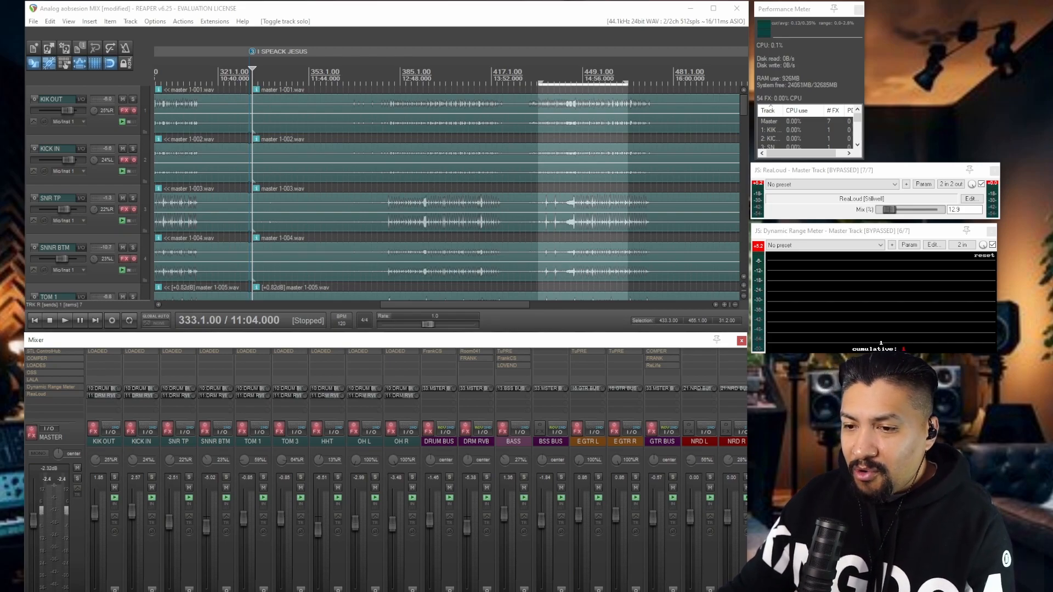
pyautogui.hscroll(7, 417, 466)
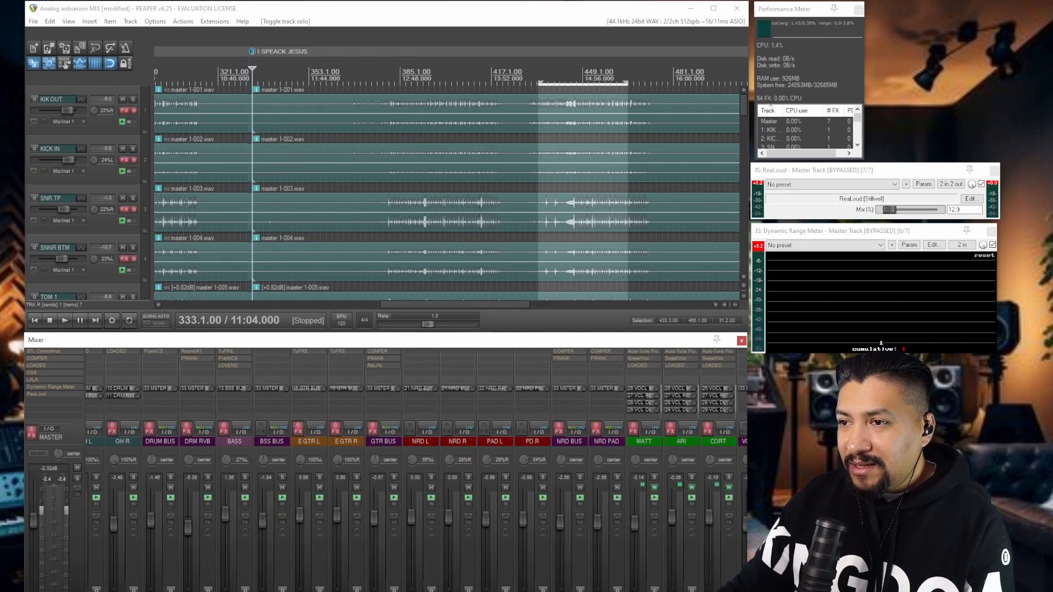
pyautogui.hscroll(6, 416, 466)
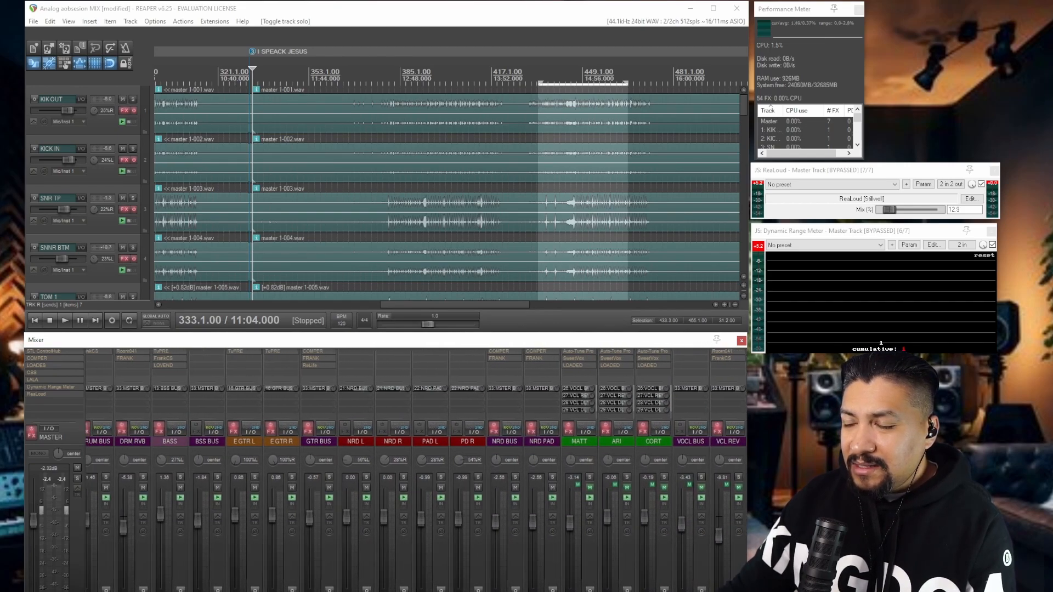
pyautogui.hscroll(-6, 417, 466)
pyautogui.hscroll(-5, 417, 466)
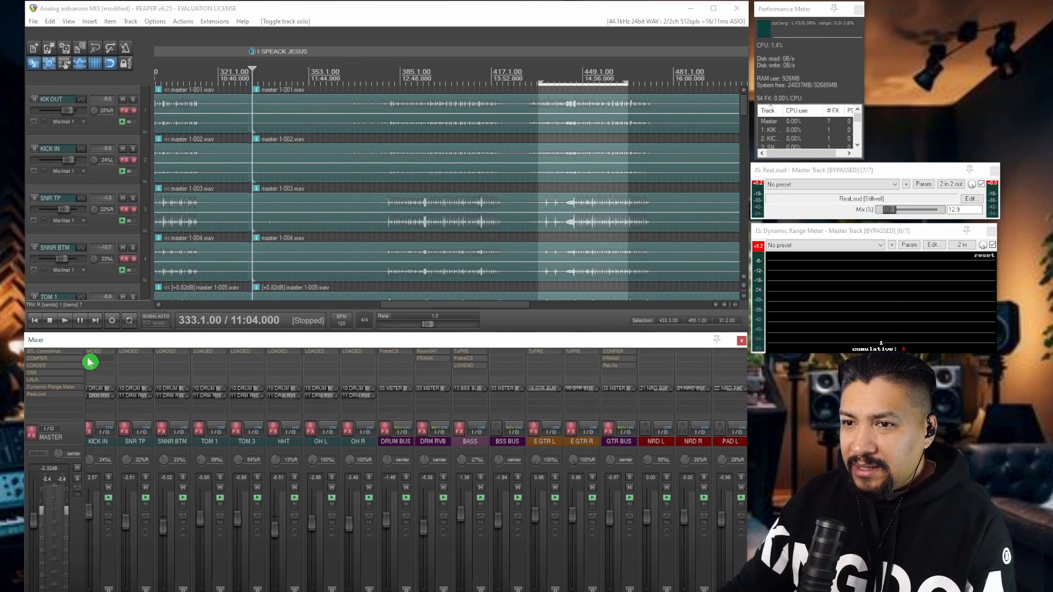
pyautogui.hscroll(-1, 94, 430)
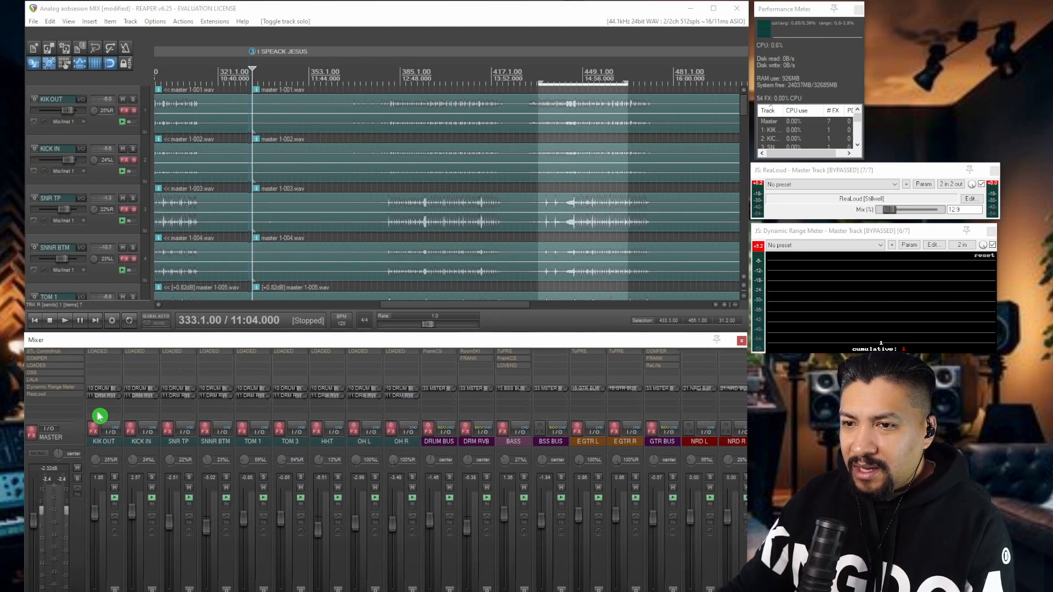
# Open the LOADED plugin of the KIK OUT track and bring its whole window into view
pyautogui.click(105, 358)
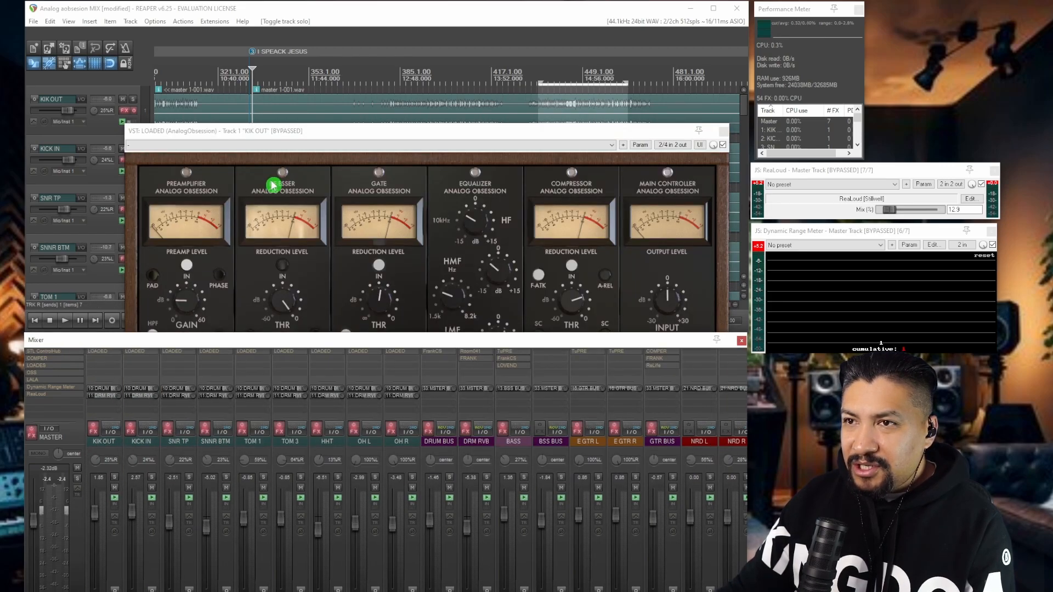
pyautogui.click(329, 132)
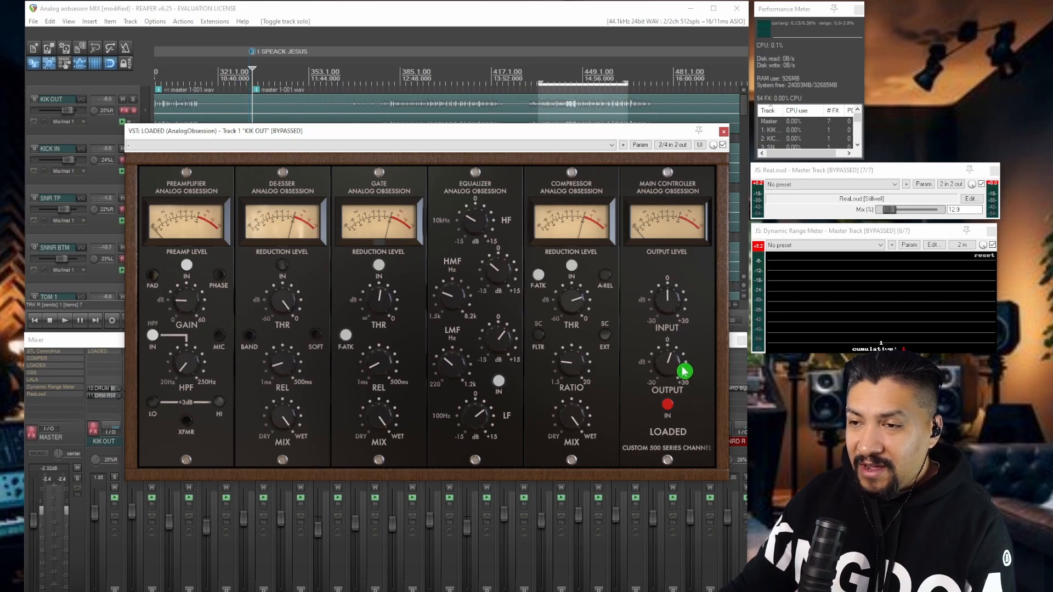
# Solo the KIK OUT track and play it from 433.3.00
pyautogui.click(116, 482)
pyautogui.moveTo(133, 520)
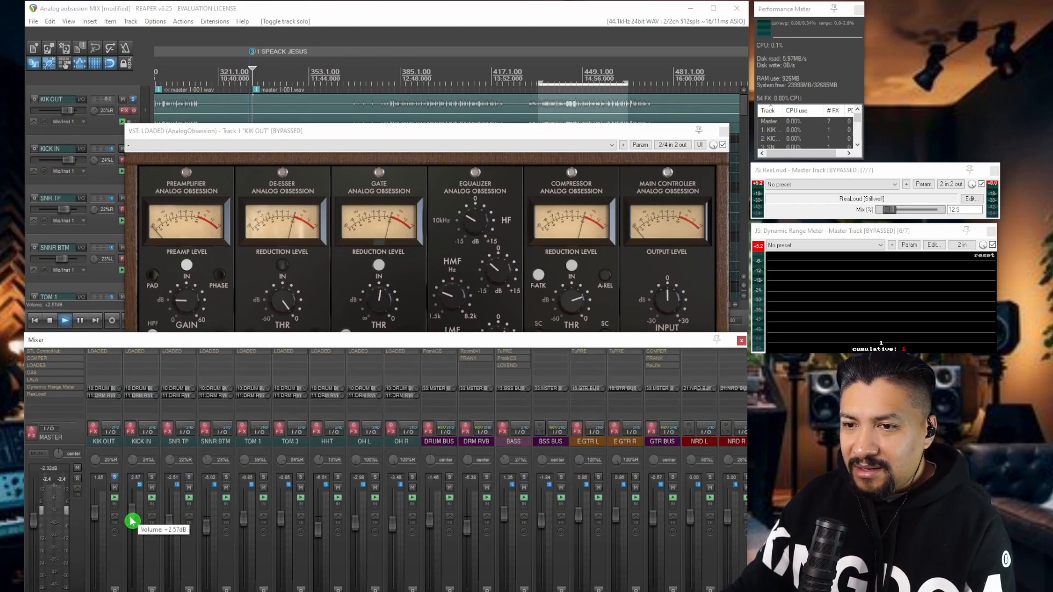
pyautogui.click(355, 73)
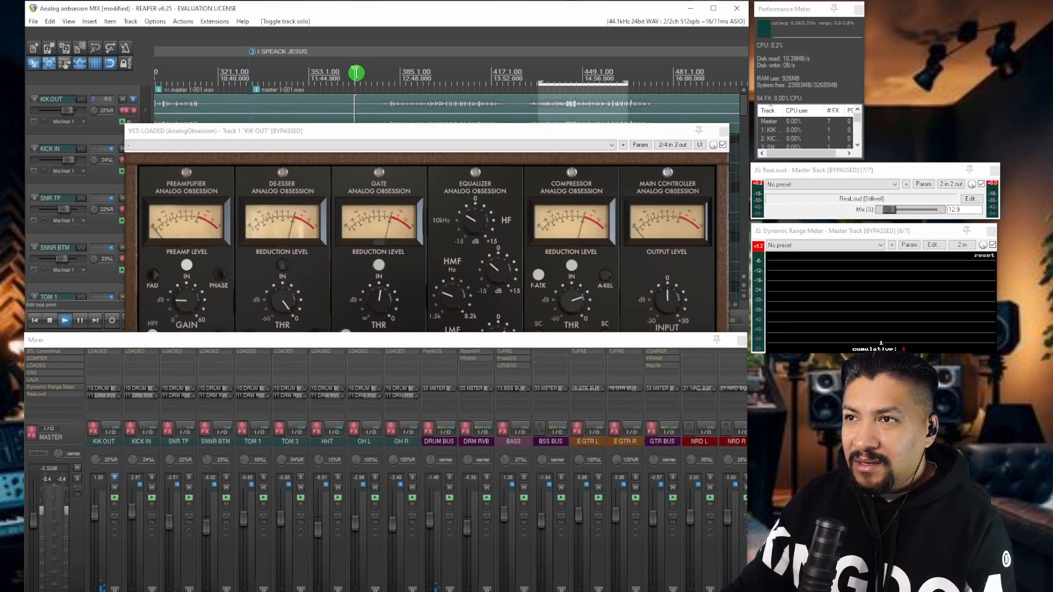
pyautogui.click(539, 72)
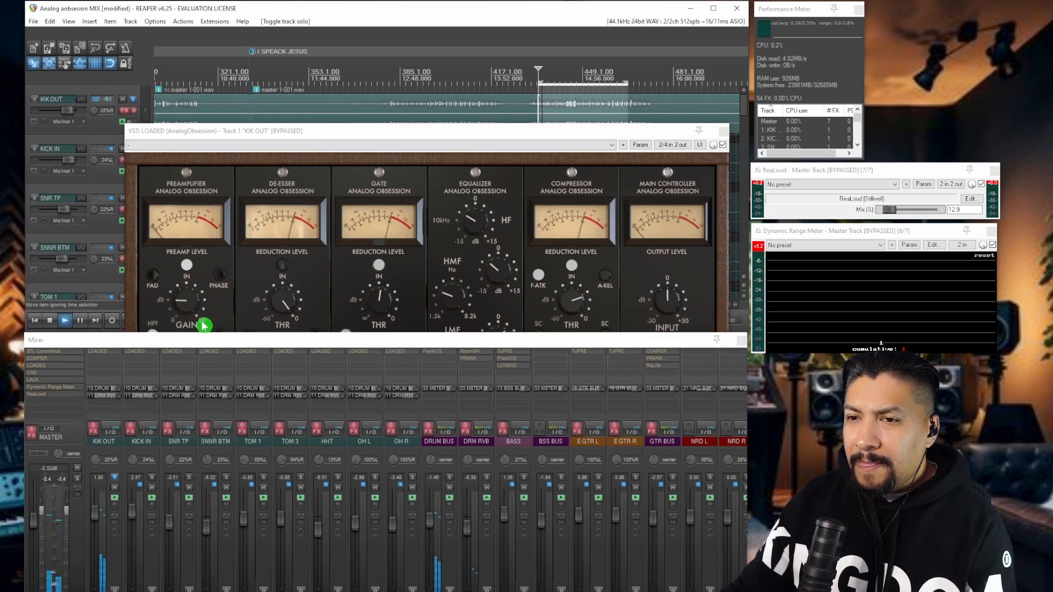
# Enable the effects of KIK OUT, compare its sound with LOADED bypassed and active, and stop playback
pyautogui.keyDown('shift'); pyautogui.click(101, 357); pyautogui.keyUp('shift')
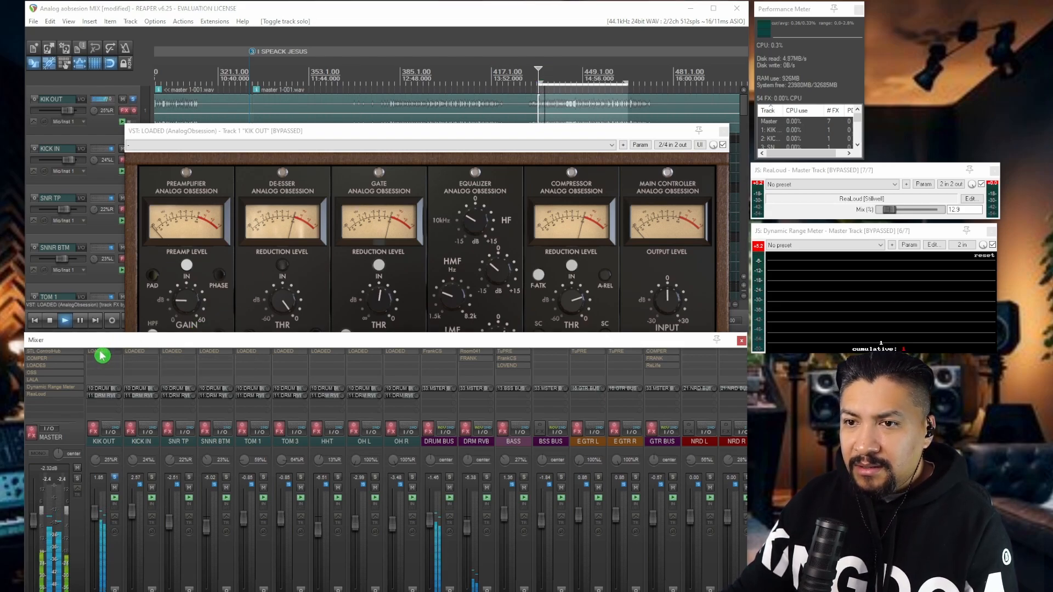
pyautogui.click(94, 428)
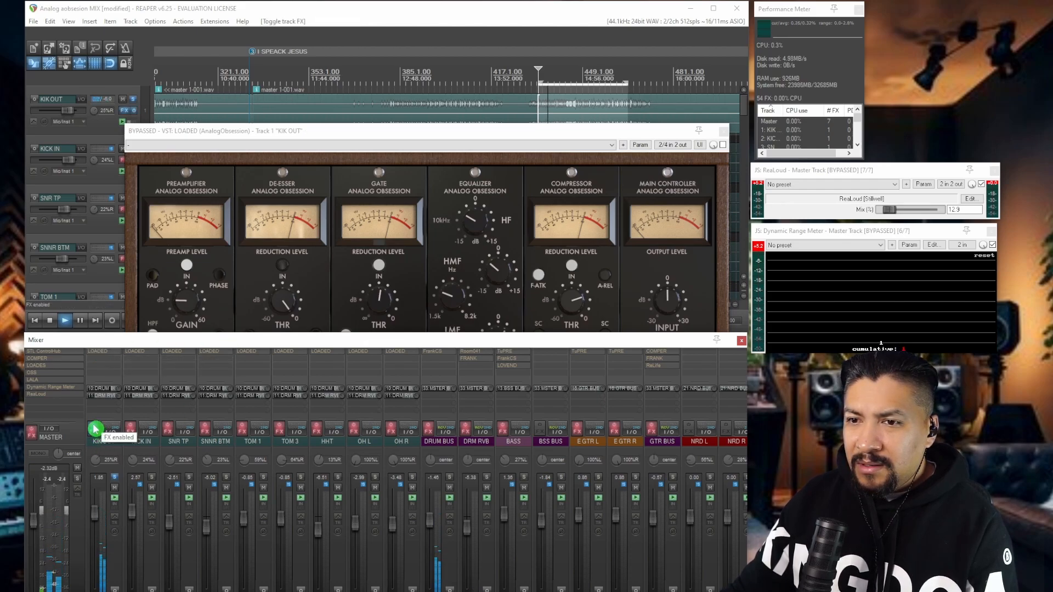
pyautogui.keyDown('shift'); pyautogui.click(111, 357); pyautogui.keyUp('shift')
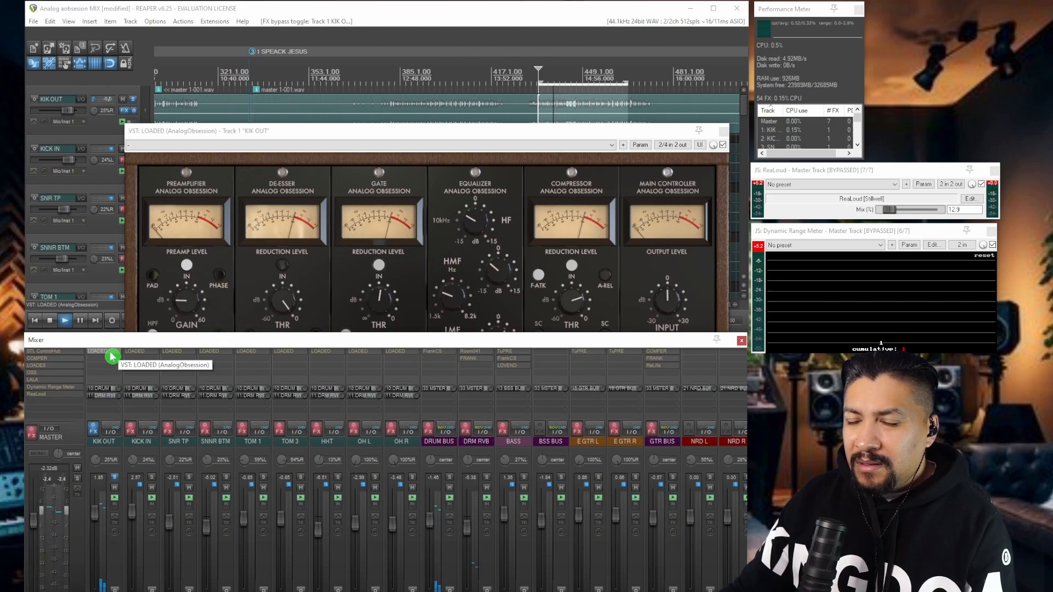
pyautogui.press('space')
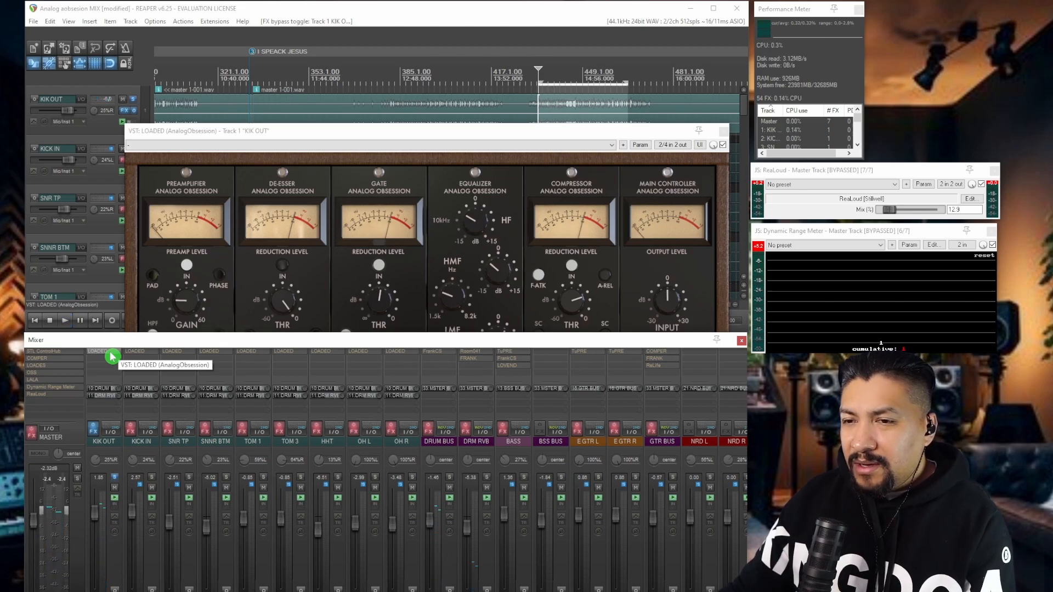
# Review the full LOADED channel strip of KIK OUT, close it, and look over the plugins on the remaining mixer channels
pyautogui.moveTo(427, 132); pyautogui.dragTo(401, 110)
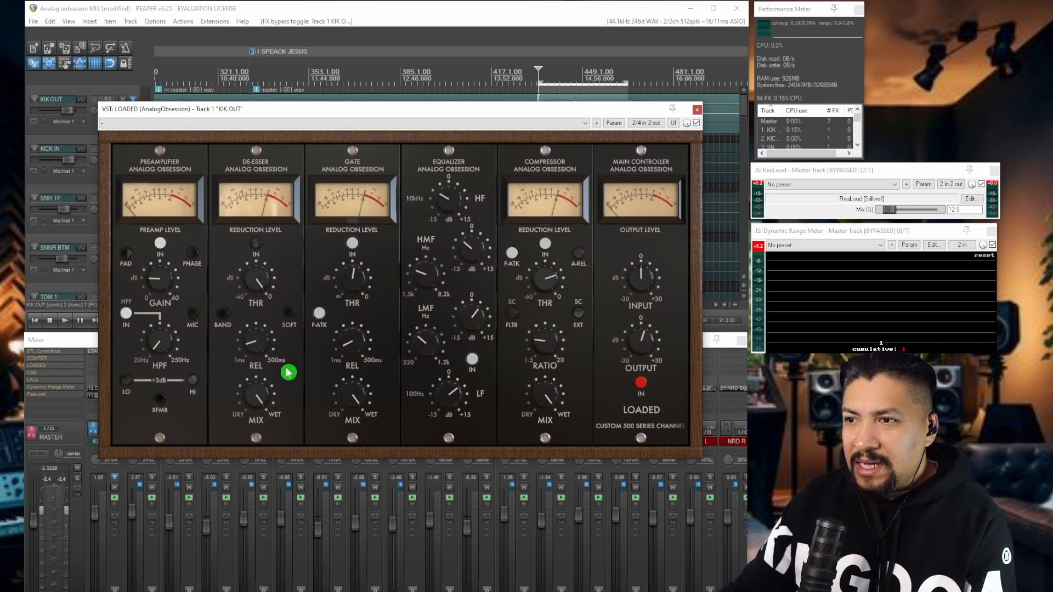
pyautogui.click(697, 110)
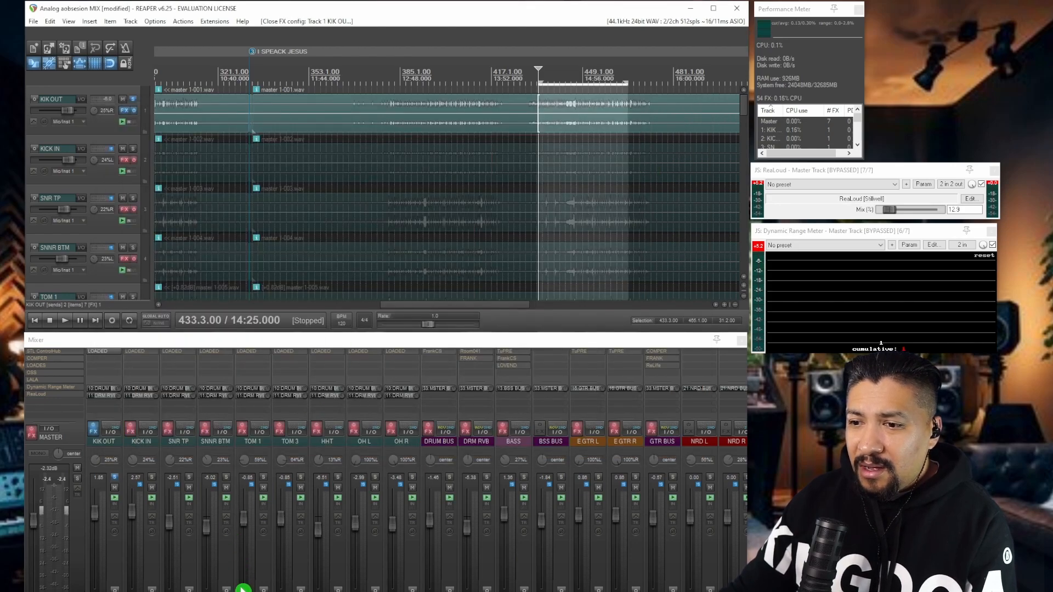
pyautogui.moveTo(257, 591); pyautogui.dragTo(538, 591)
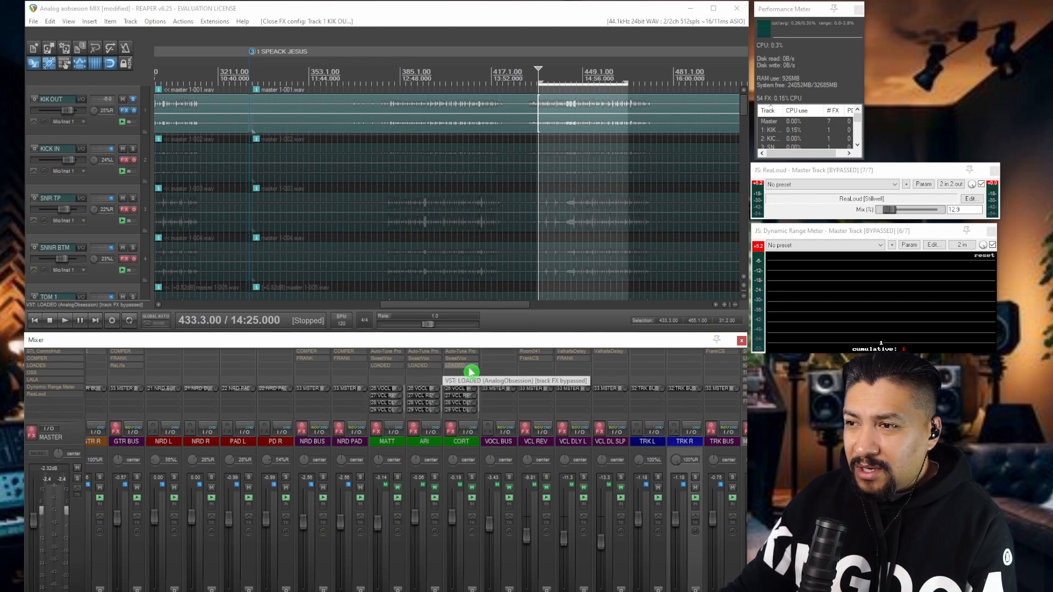
pyautogui.moveTo(521, 591); pyautogui.dragTo(94, 591)
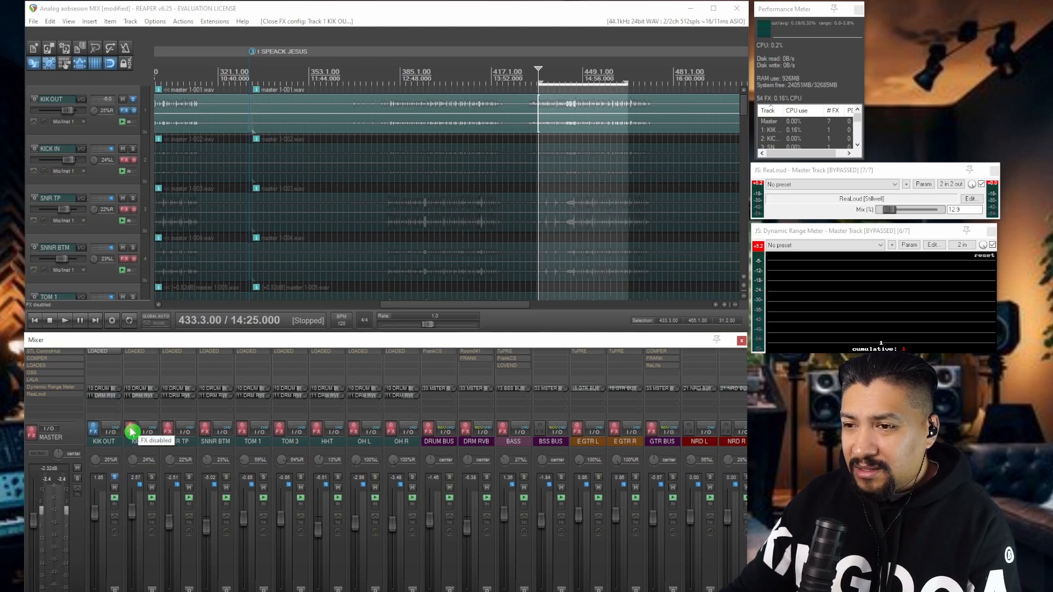
pyautogui.click(451, 477)
pyautogui.press('space')
pyautogui.click(450, 477)
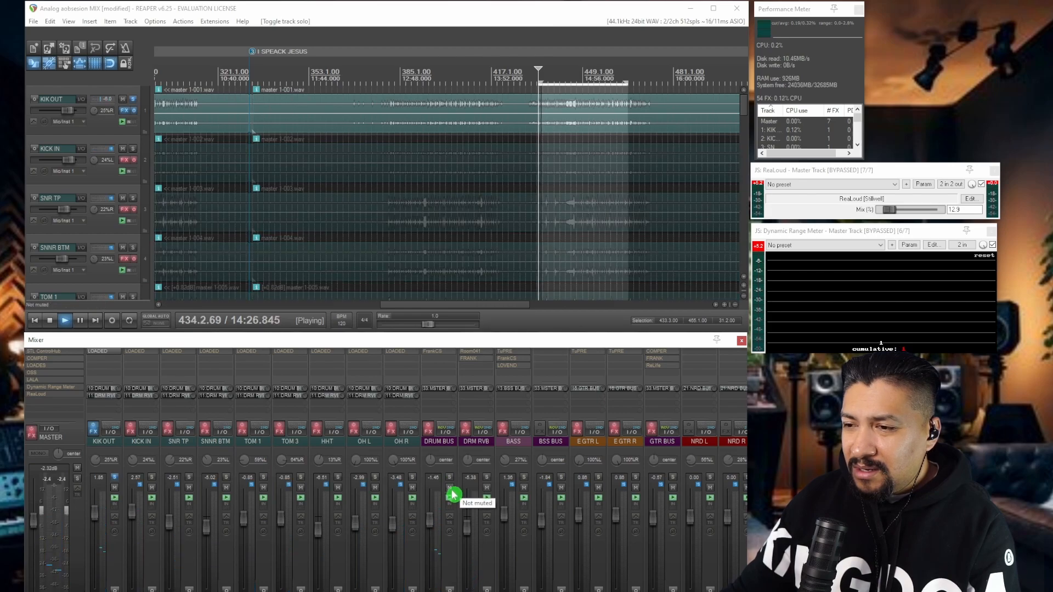
pyautogui.press('space')
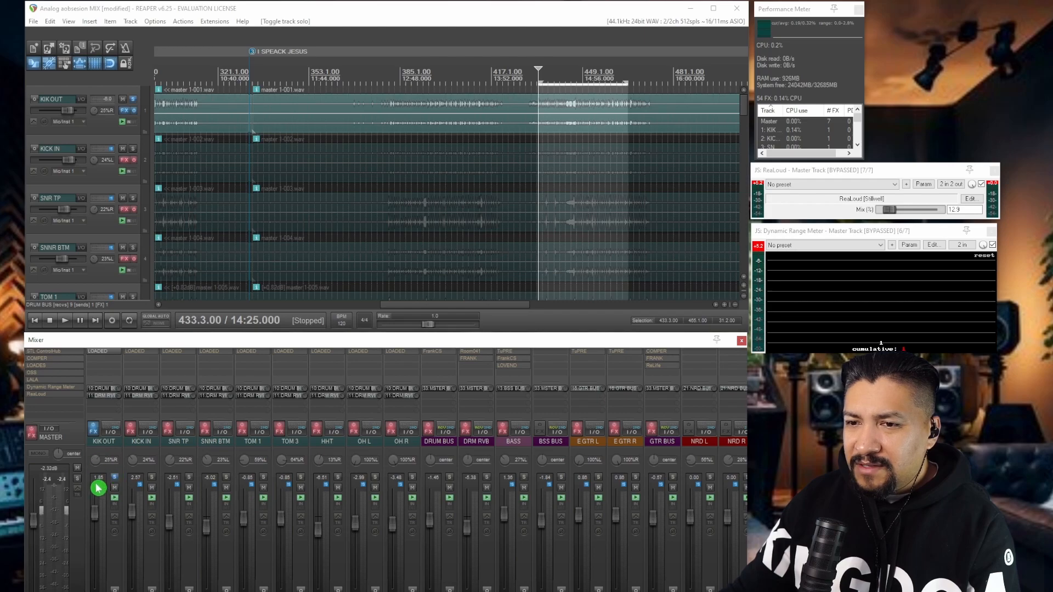
# Take KIK OUT out of solo and play from 433.3.00 with the DRUM BUS soloed
pyautogui.click(114, 480)
pyautogui.press('space')
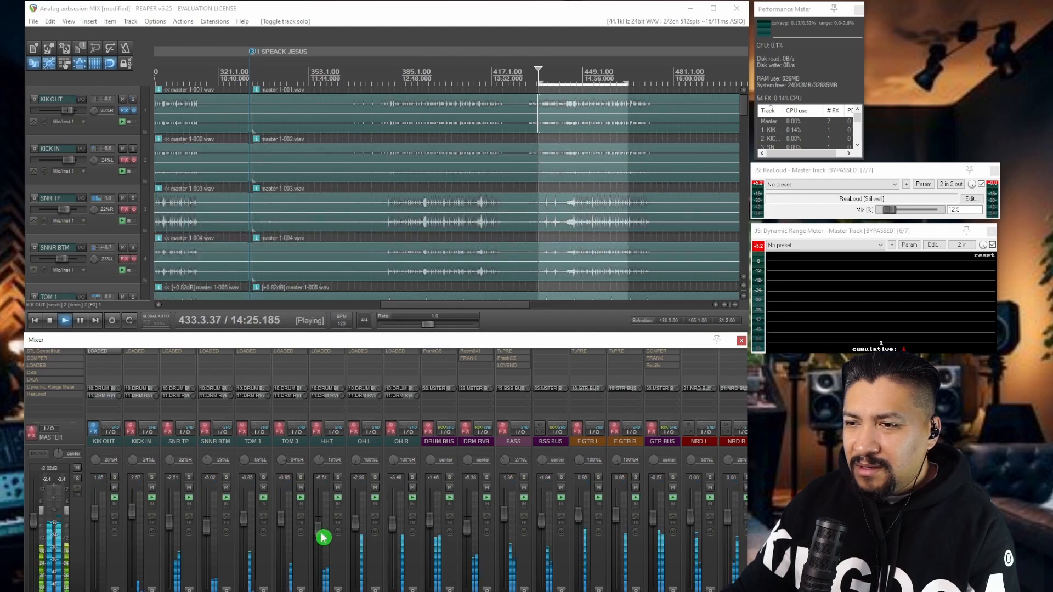
pyautogui.click(450, 478)
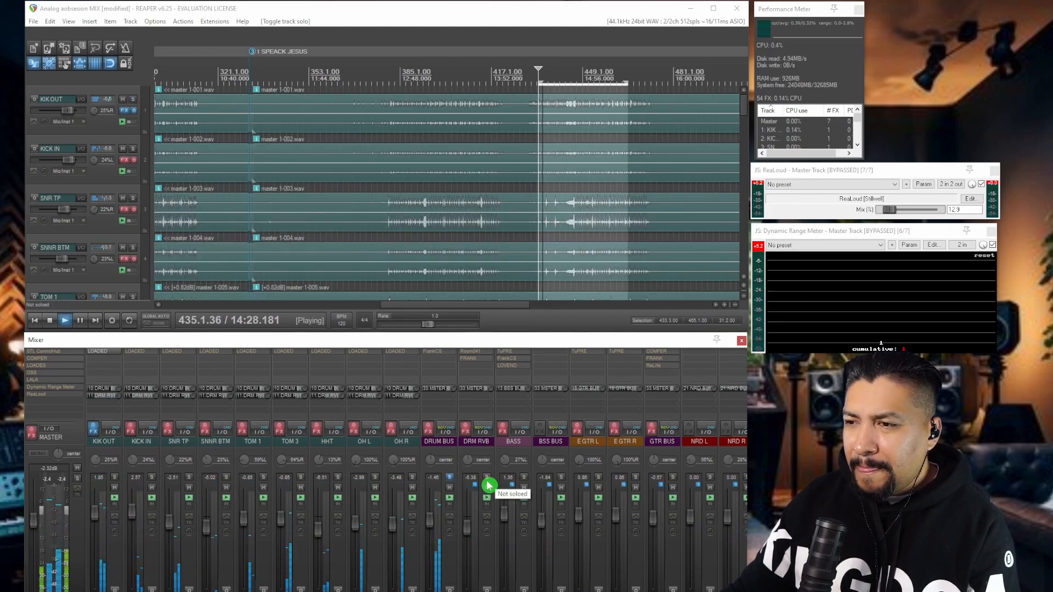
# Bypass the LOADED plugin on KICK IN and enable that track's effects during playback
pyautogui.keyDown('shift'); pyautogui.click(139, 355); pyautogui.keyUp('shift')
pyautogui.click(132, 428)
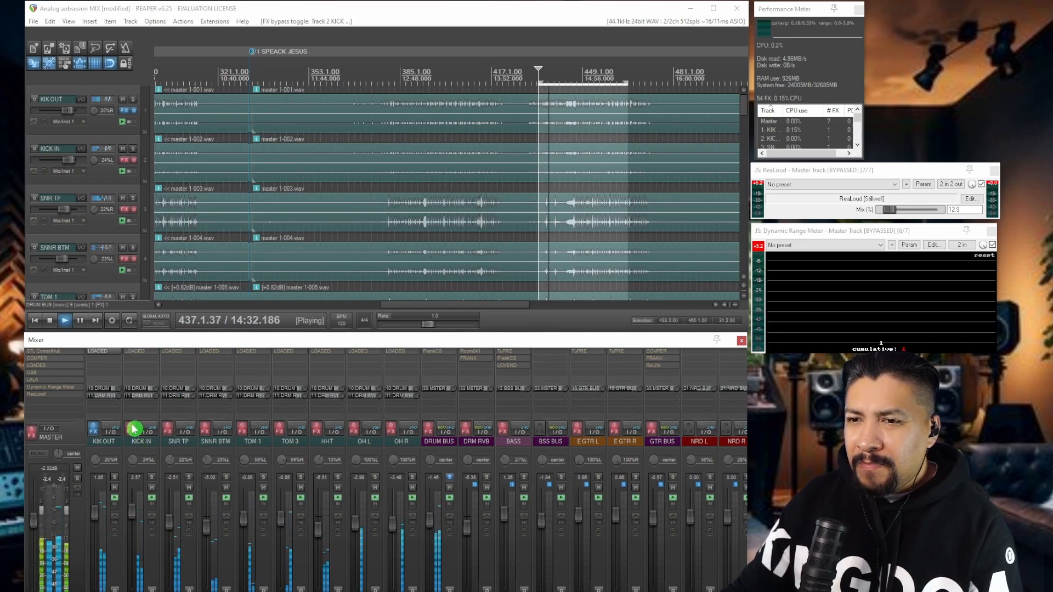
pyautogui.click(167, 428)
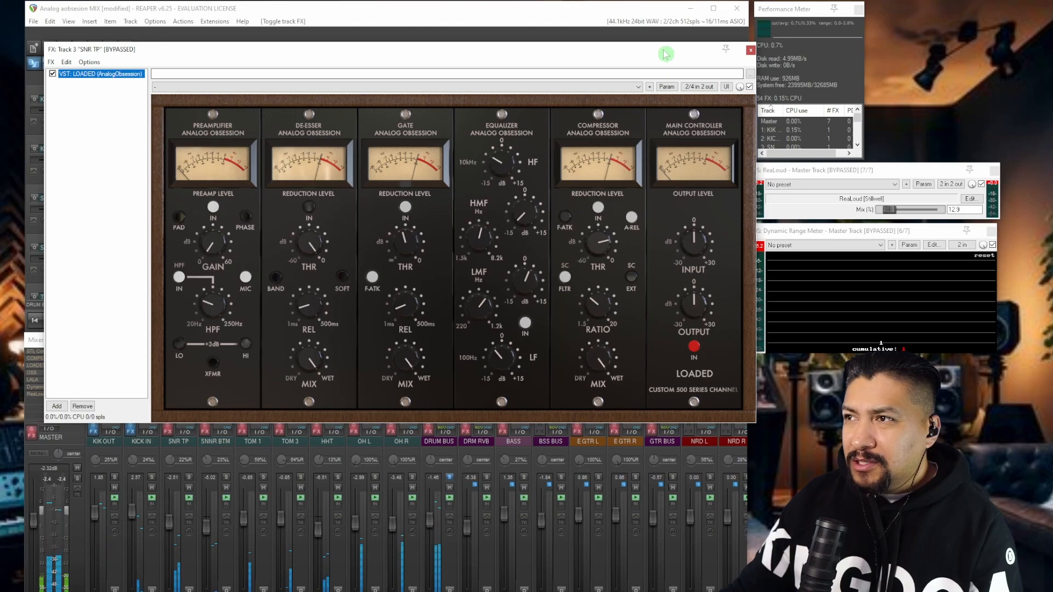
pyautogui.click(751, 51)
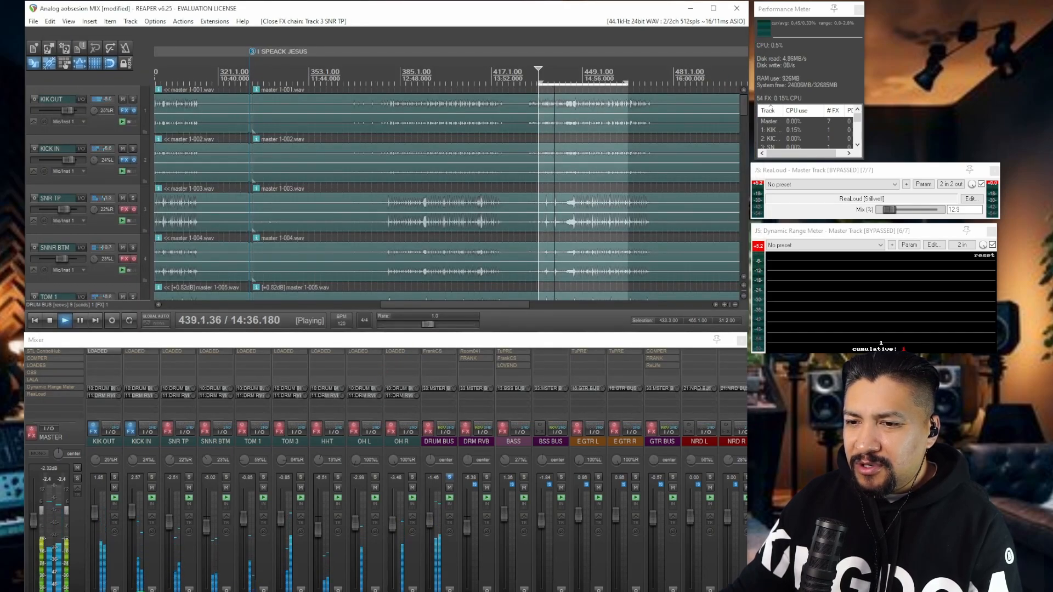
# Select the drum tracks from KIK OUT to OH R and enable the effects on all of them together
pyautogui.click(104, 442)
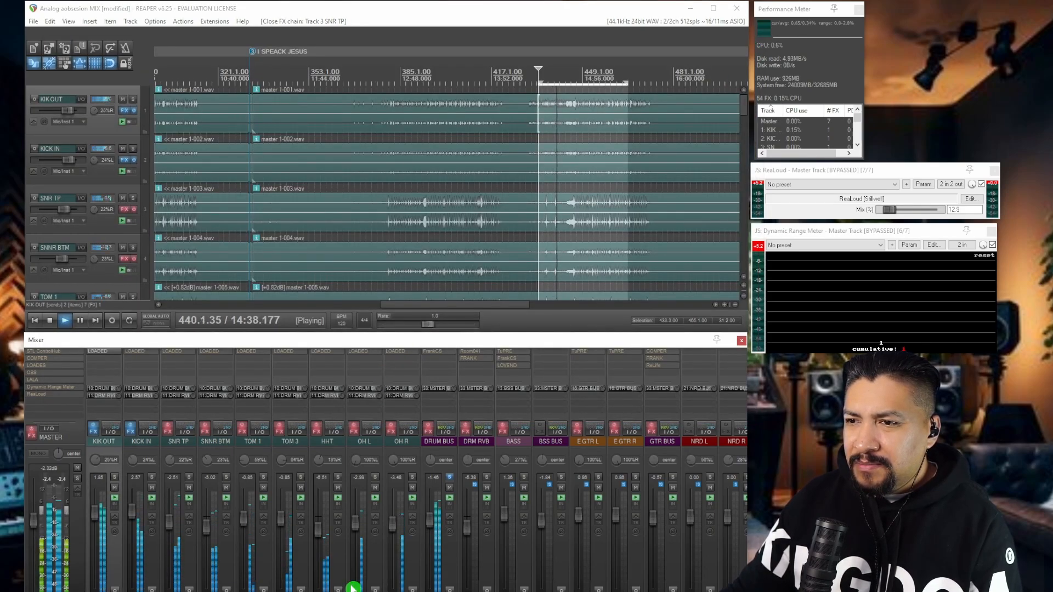
pyautogui.click(399, 442)
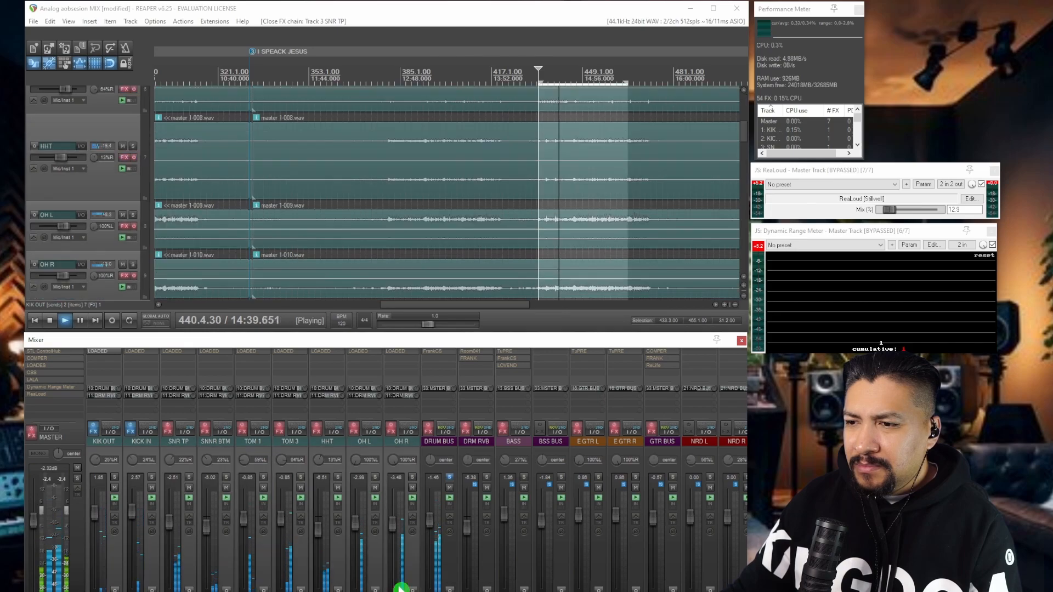
pyautogui.click(392, 432)
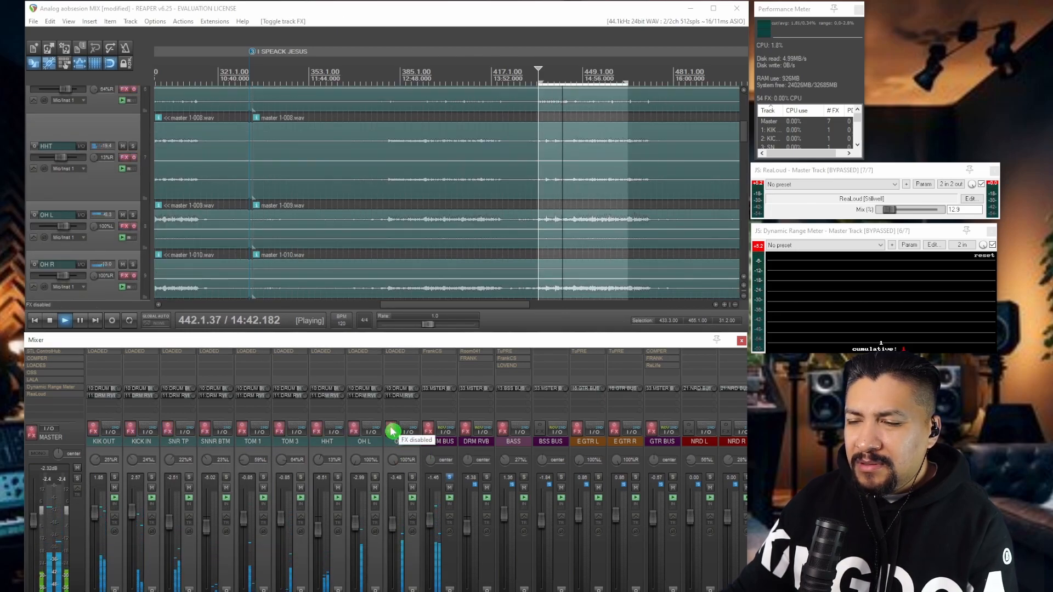
pyautogui.click(393, 432)
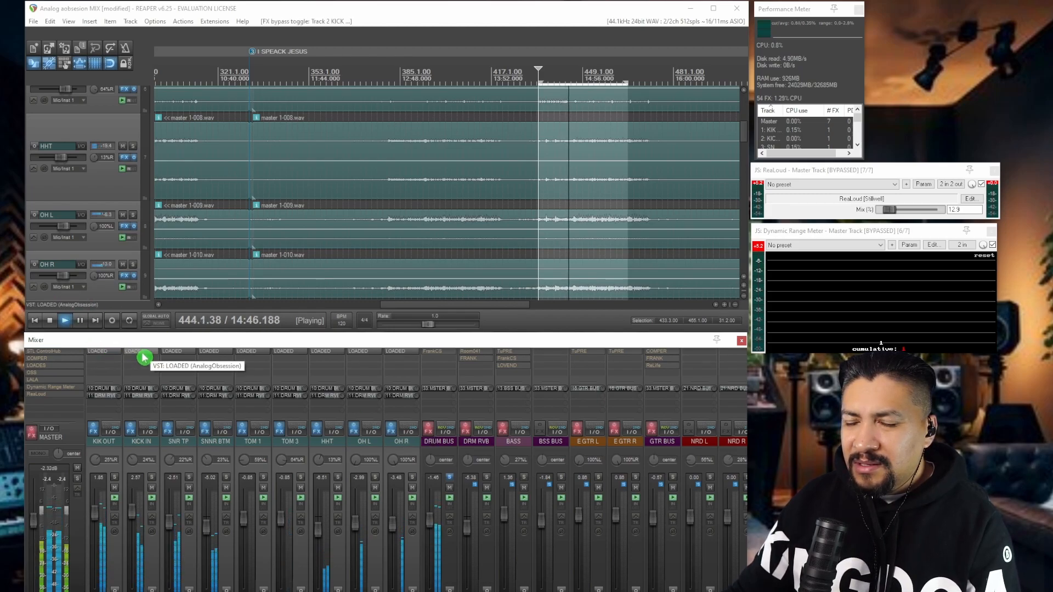
# Compare the drum tracks with their effects off and on during playback, then enable the DRUM BUS effects and stop
pyautogui.click(392, 432)
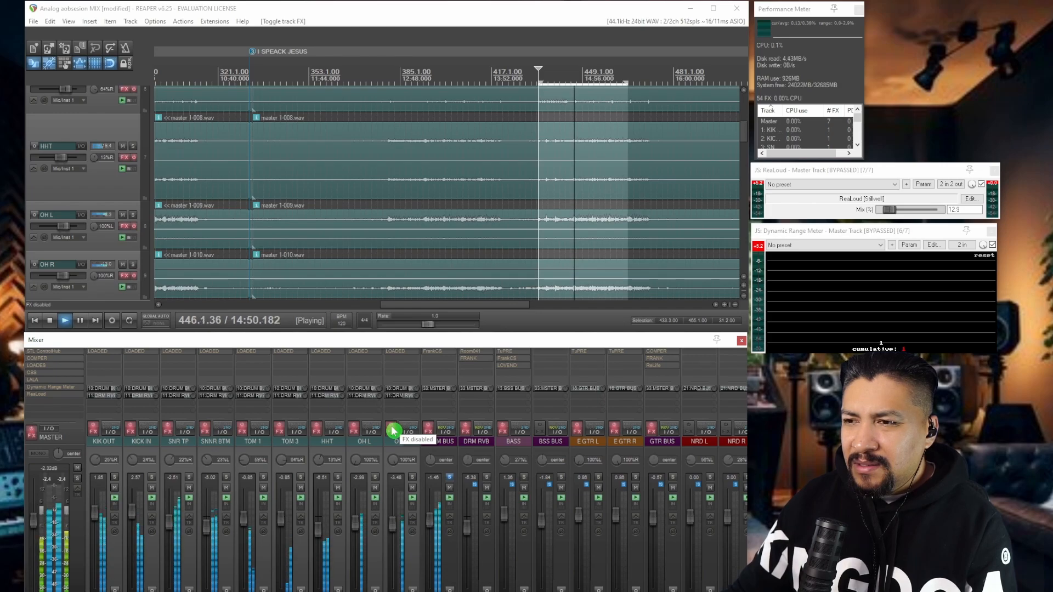
pyautogui.click(393, 432)
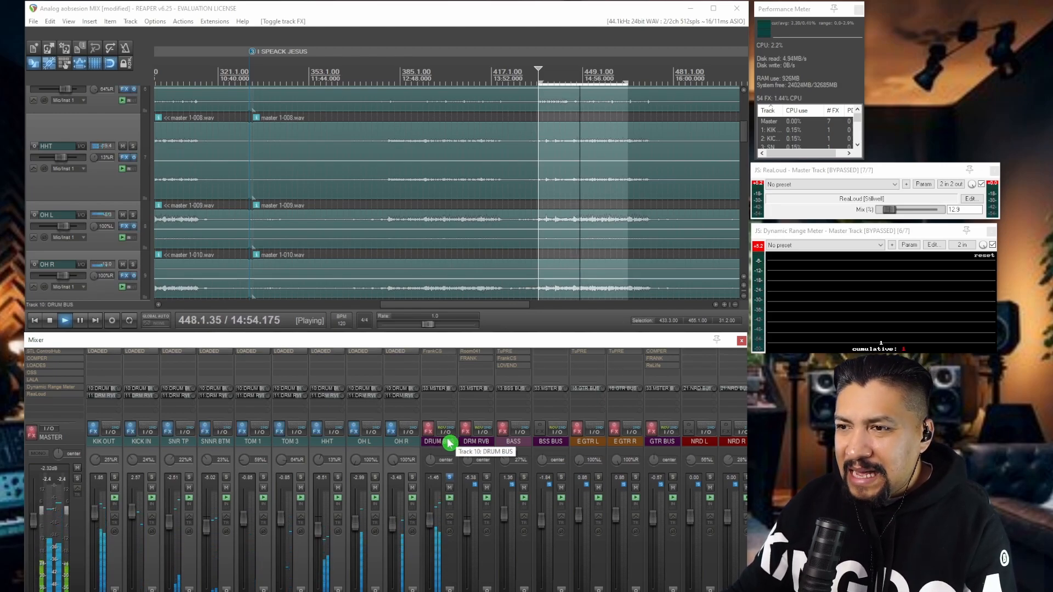
pyautogui.press('space')
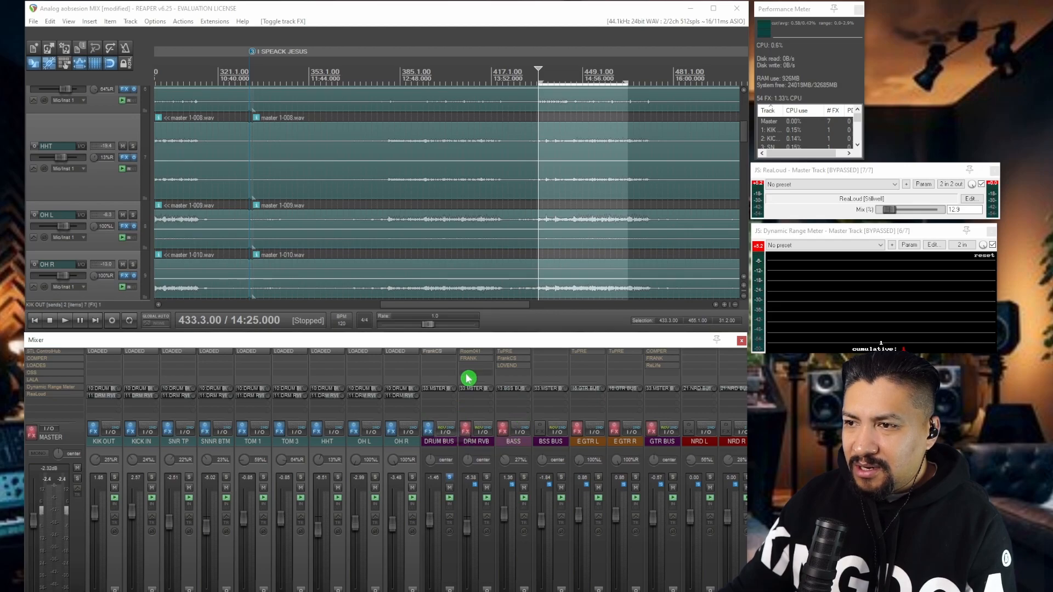
# Open FrankCS on the DRUM BUS and compare the drums with it bypassed and active during playback
pyautogui.click(436, 359)
pyautogui.moveTo(477, 164); pyautogui.dragTo(404, 87)
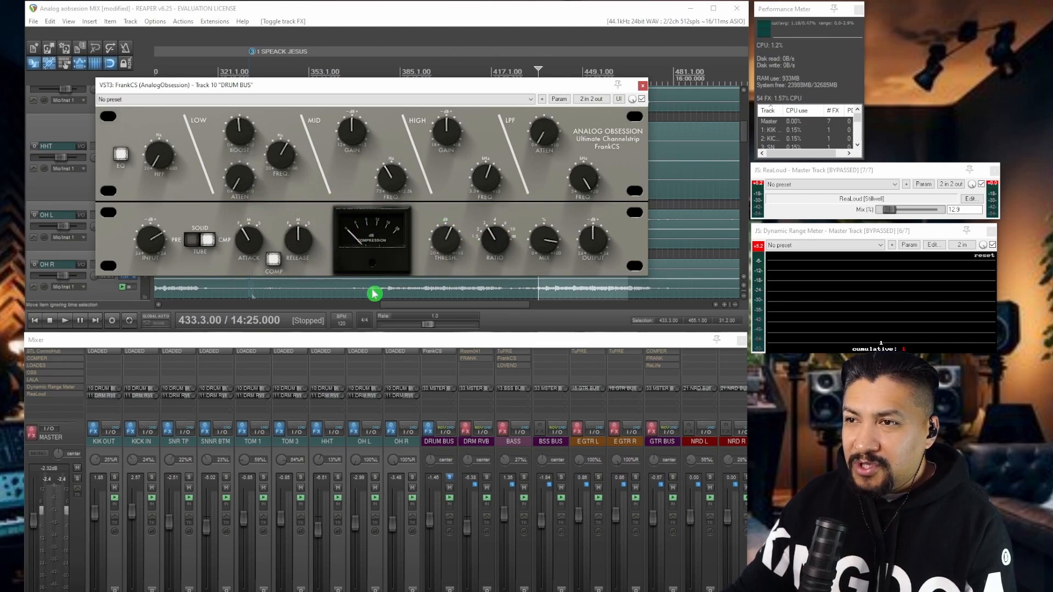
pyautogui.press('space')
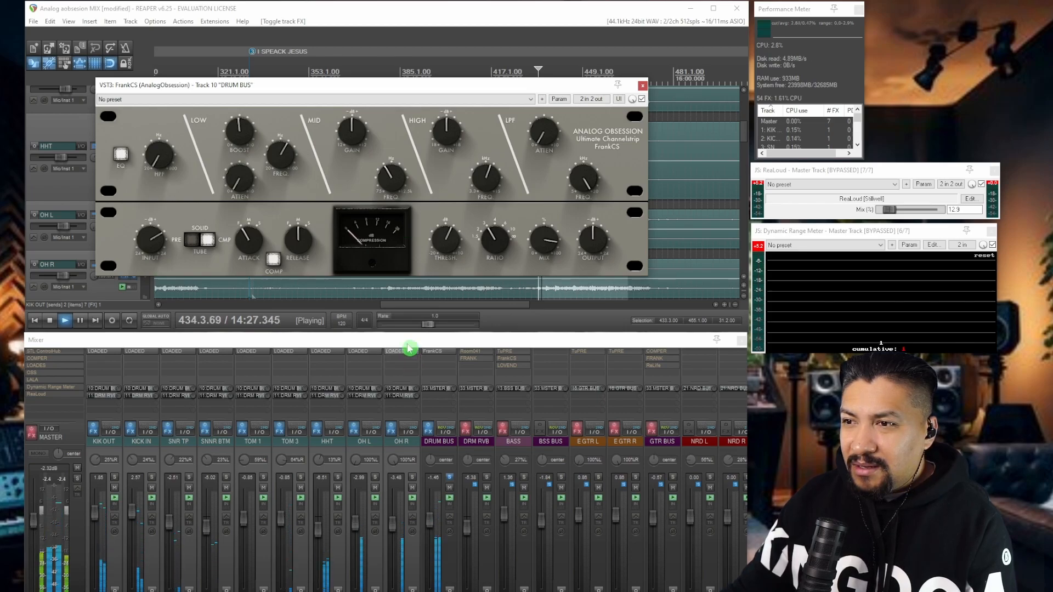
pyautogui.keyDown('shift'); pyautogui.click(436, 357); pyautogui.keyUp('shift')
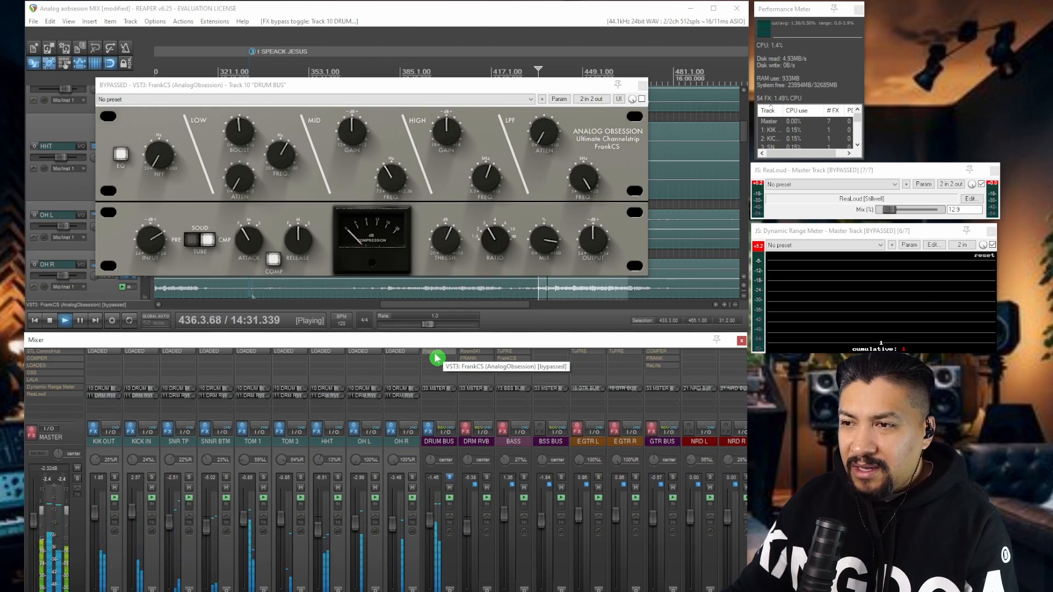
pyautogui.keyDown('shift'); pyautogui.click(436, 357); pyautogui.keyUp('shift')
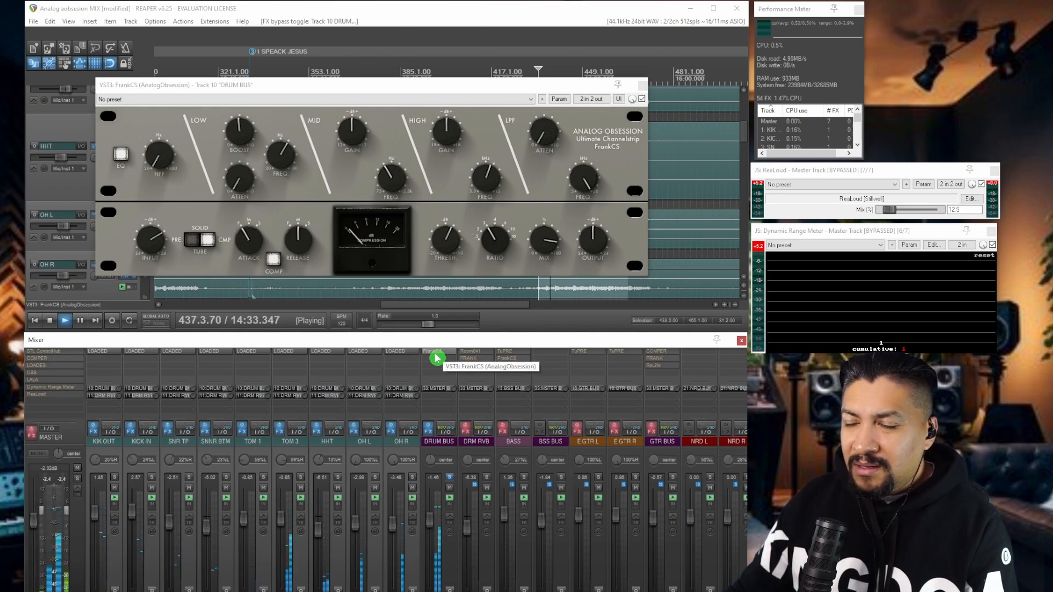
pyautogui.press('space')
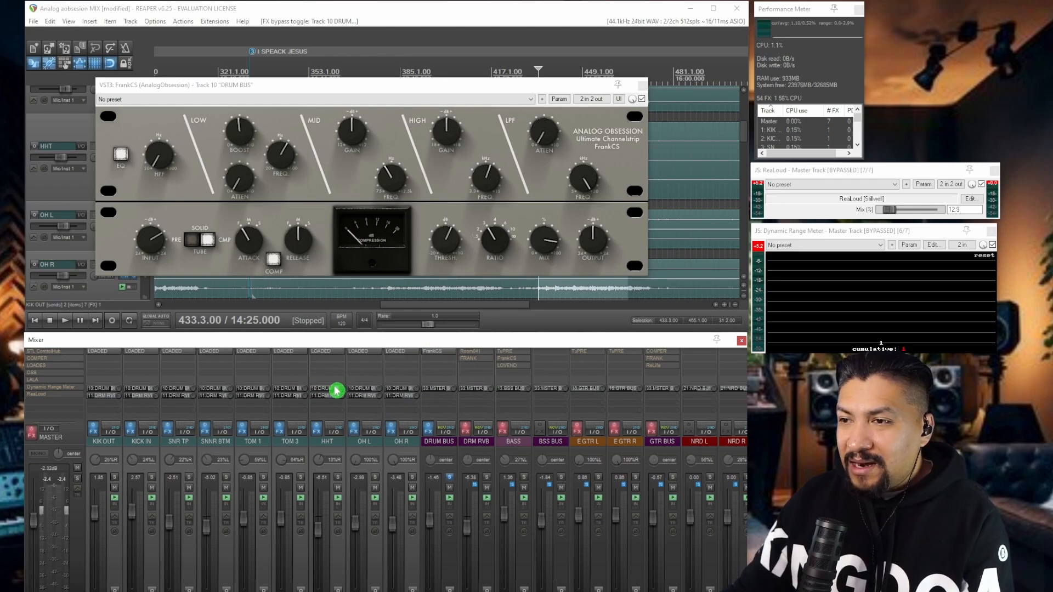
# Look through the AnalogObsession plugins available to add to the DRUM BUS and close the list
pyautogui.doubleClick(445, 360)
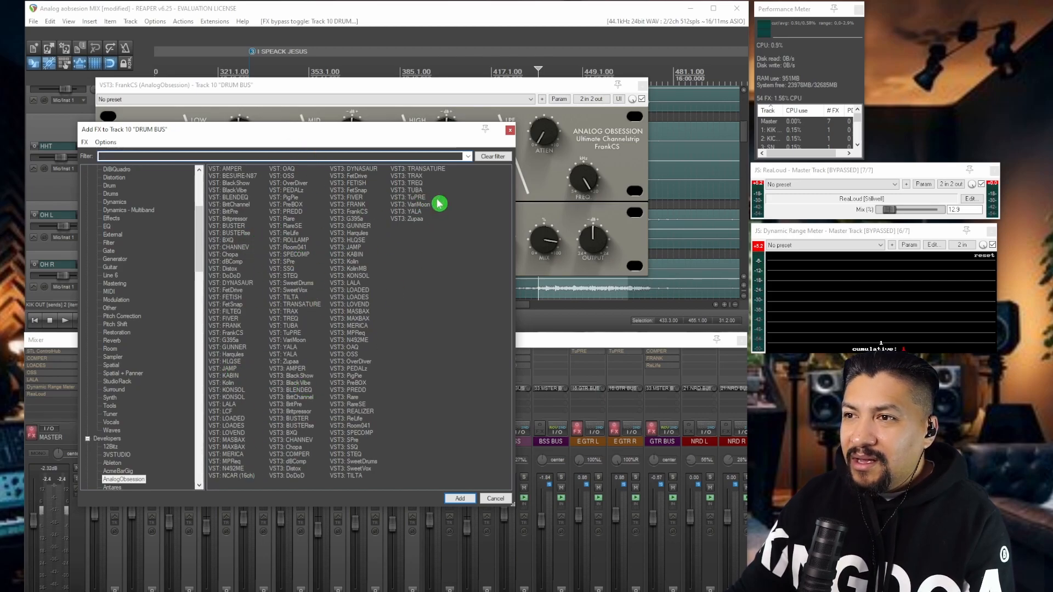
pyautogui.click(509, 129)
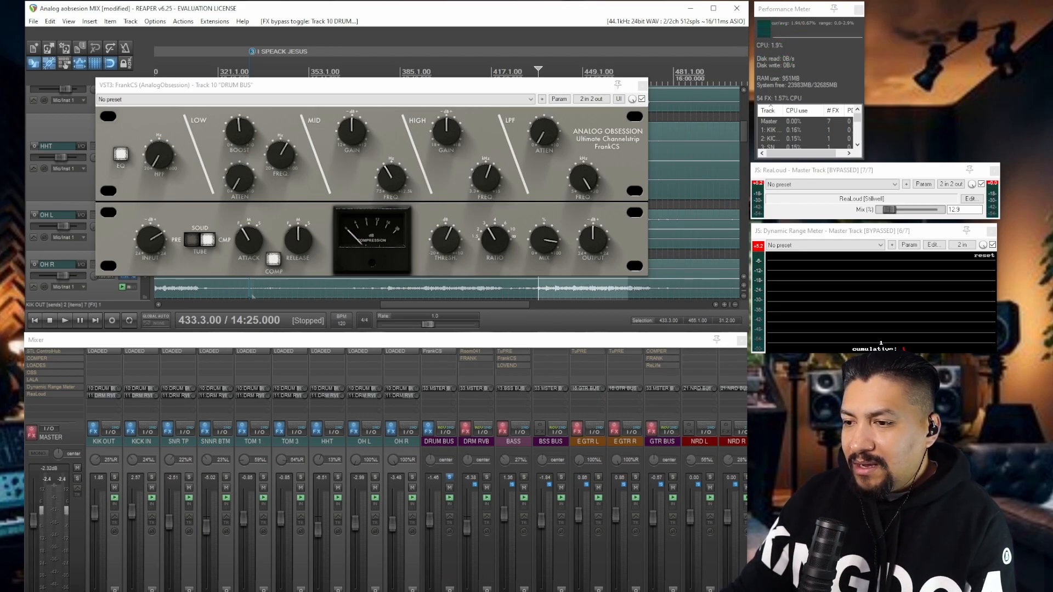
# Enable the DRM RVB effects and play that track soloed in place of the DRUM BUS, with the FrankCS window closed
pyautogui.hscroll(2, 417, 466)
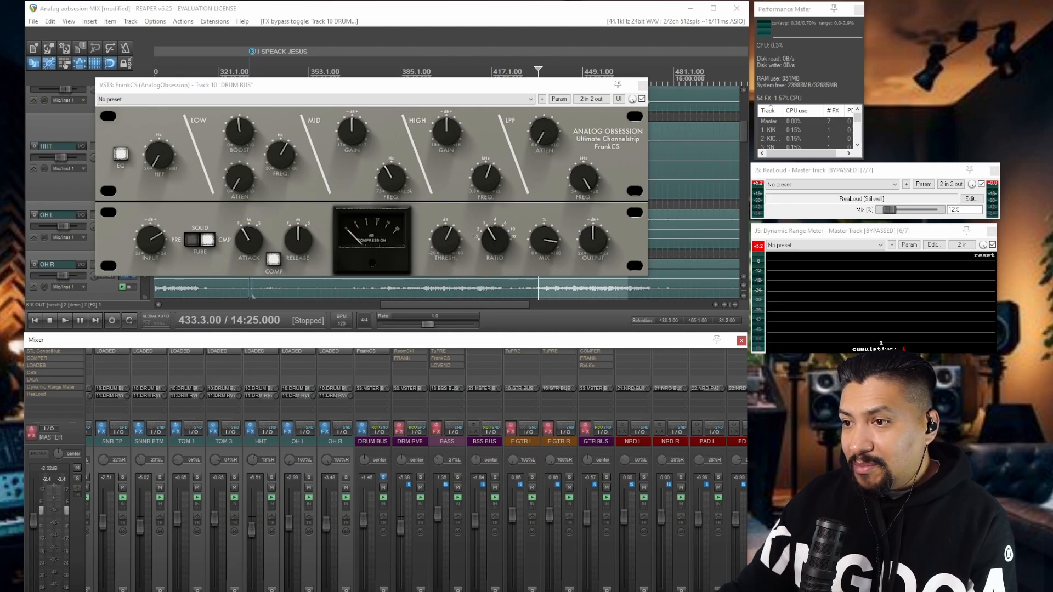
pyautogui.click(401, 431)
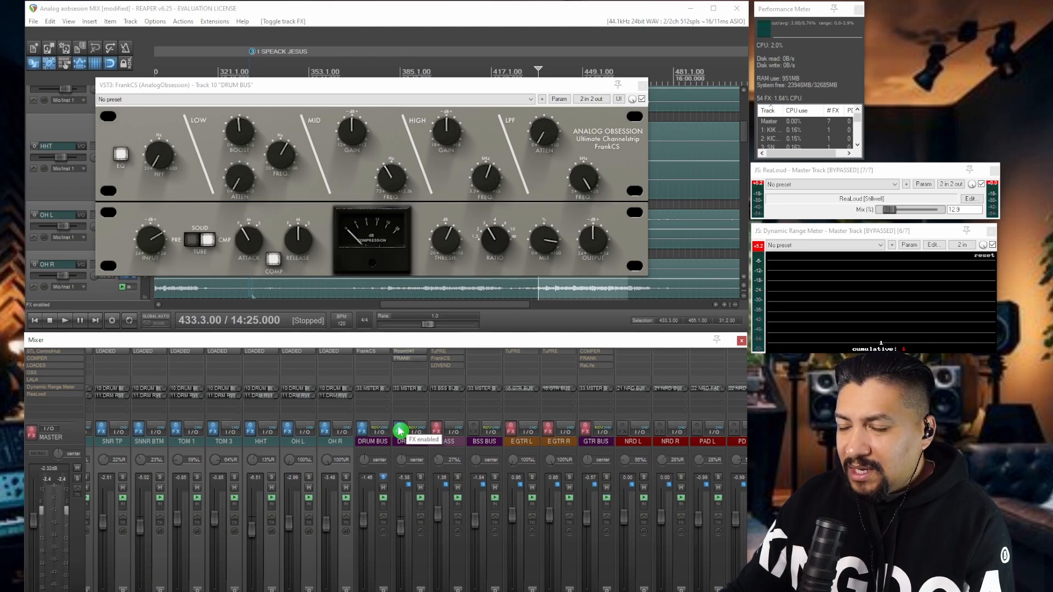
pyautogui.press('space')
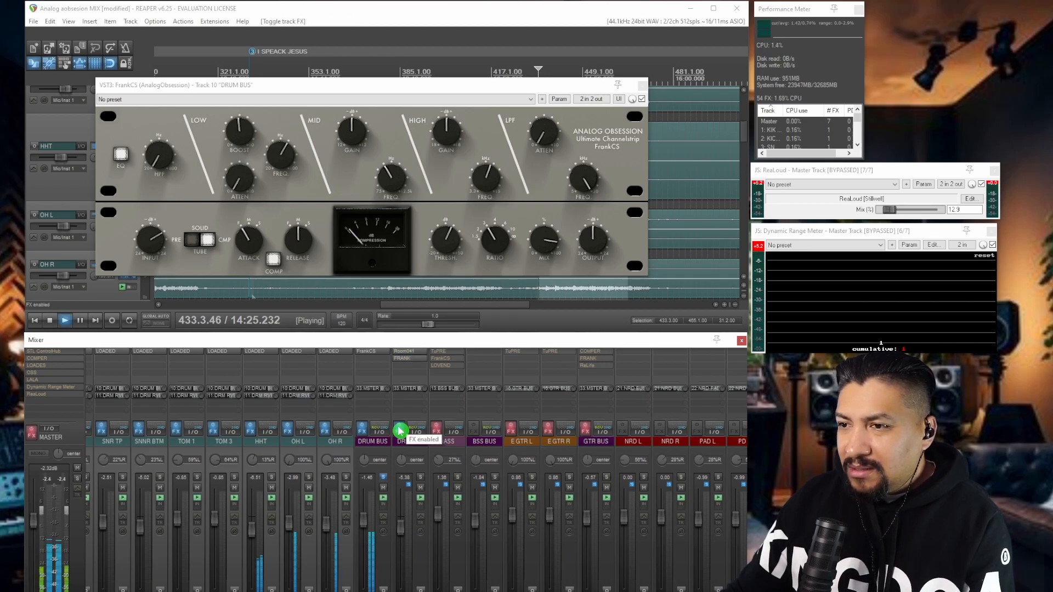
pyautogui.click(384, 478)
pyautogui.click(420, 477)
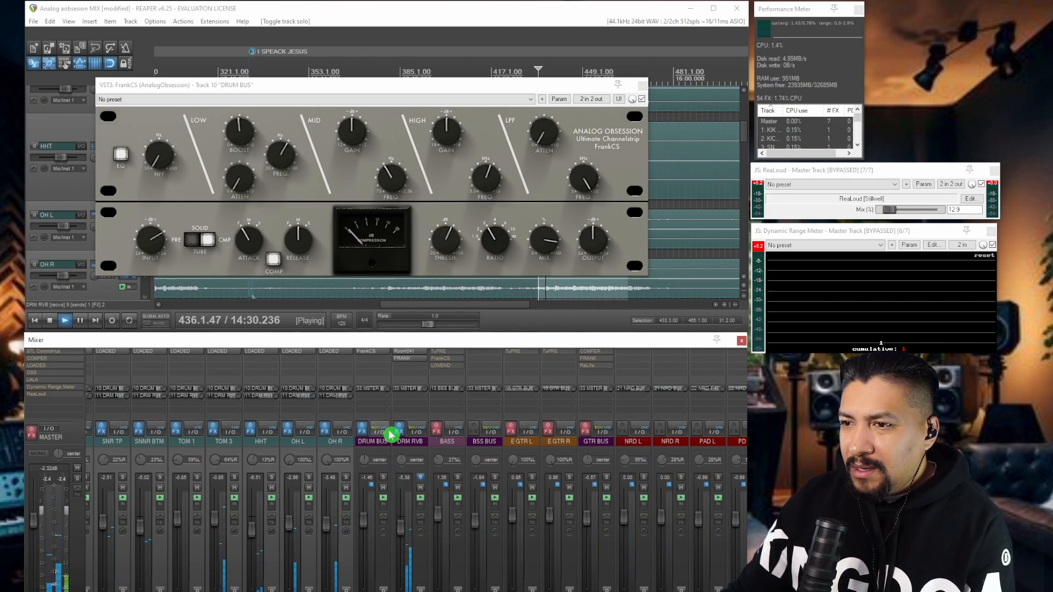
pyautogui.click(642, 85)
pyautogui.press('space')
# Open Room041 and FRANK on DRM RVB, examine their reverb and EQ settings, and close both plugins
pyautogui.doubleClick(406, 352)
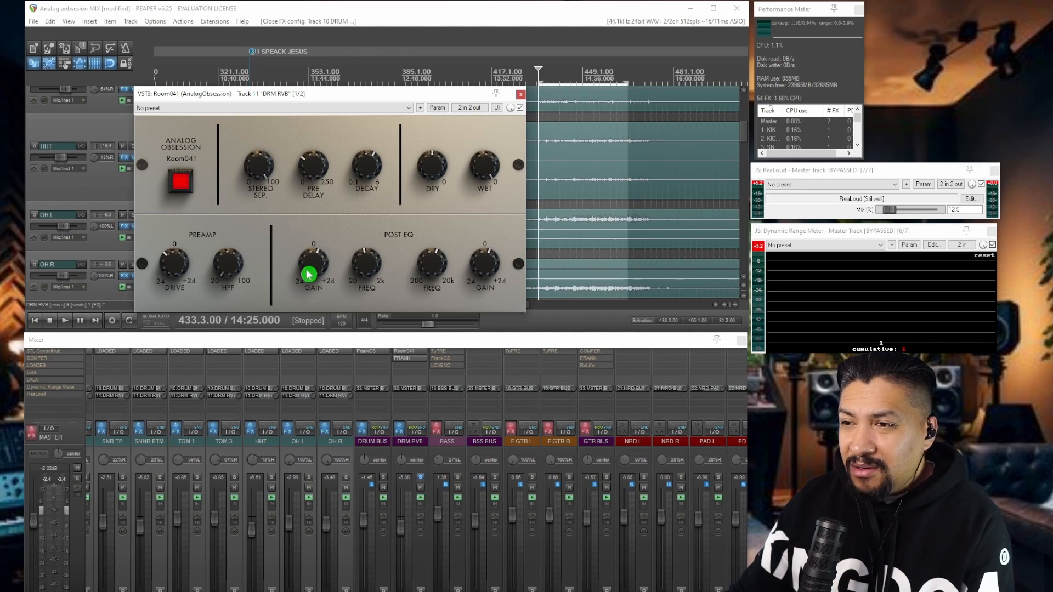
pyautogui.click(423, 358)
pyautogui.moveTo(391, 96); pyautogui.dragTo(462, 163)
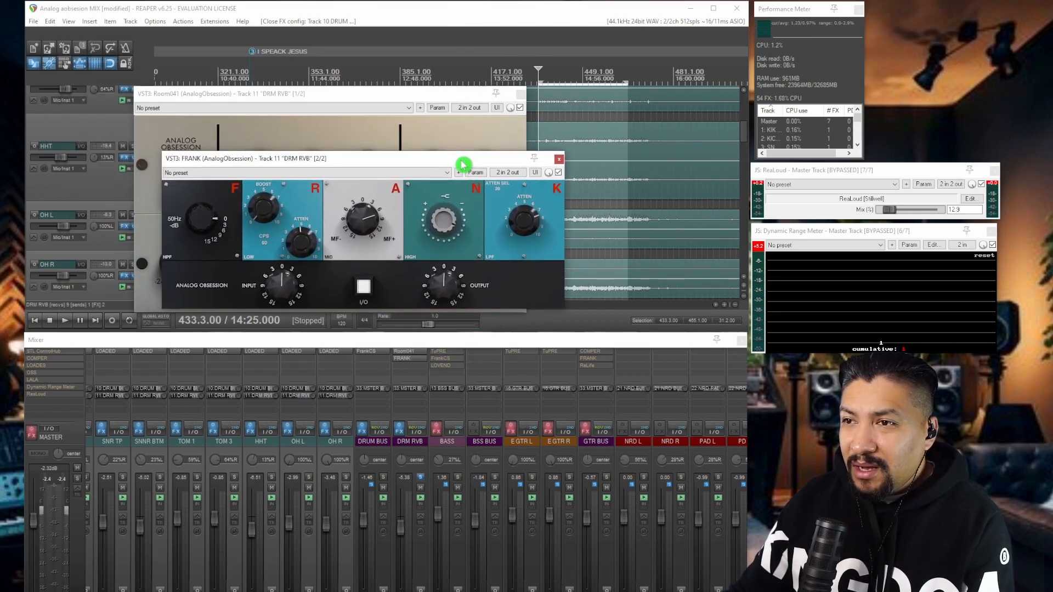
pyautogui.moveTo(364, 226)
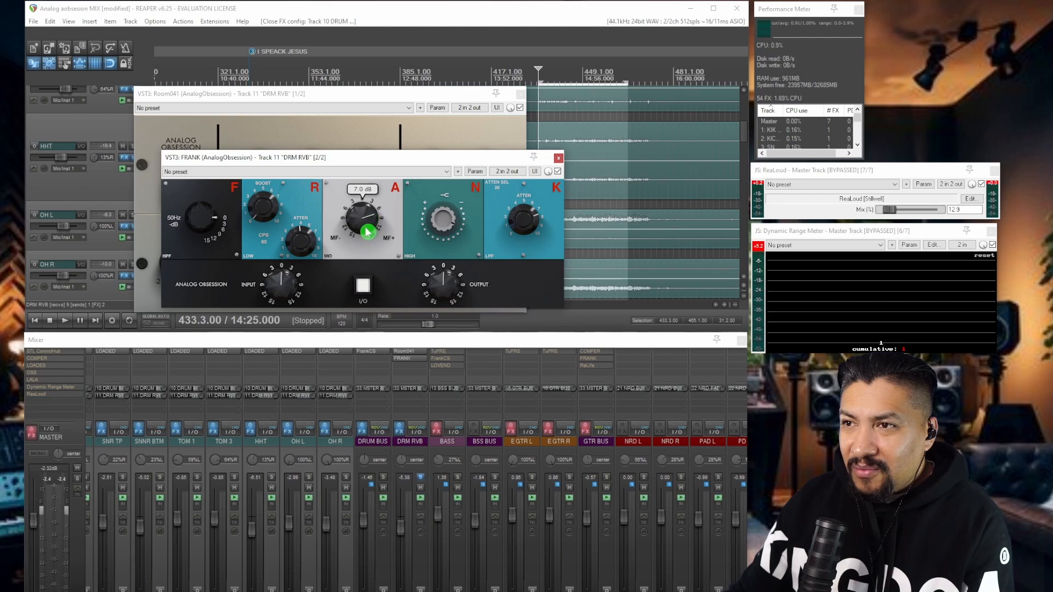
pyautogui.moveTo(292, 238)
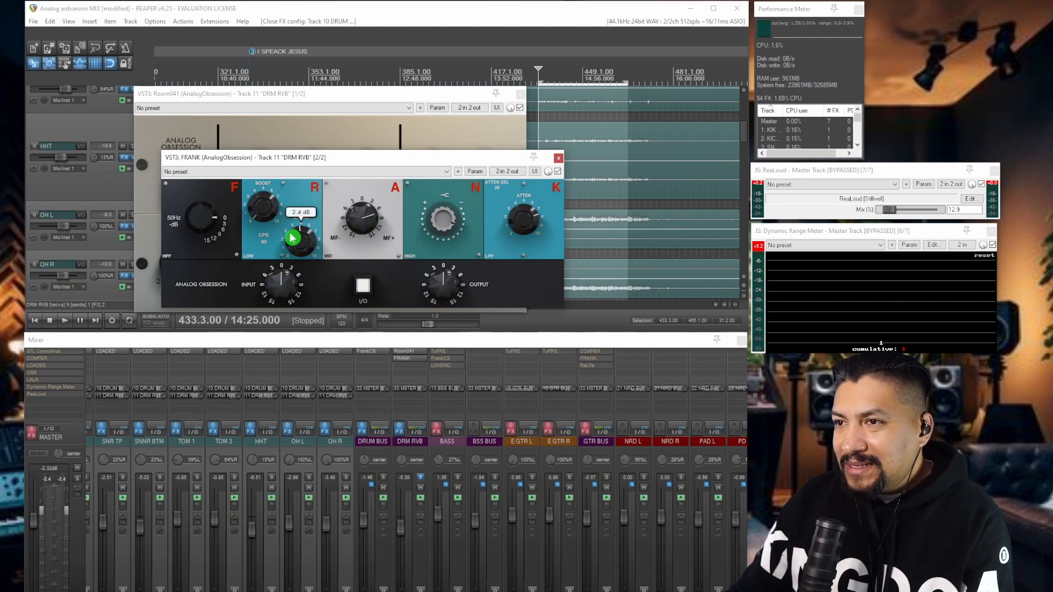
pyautogui.moveTo(392, 160); pyautogui.dragTo(381, 145)
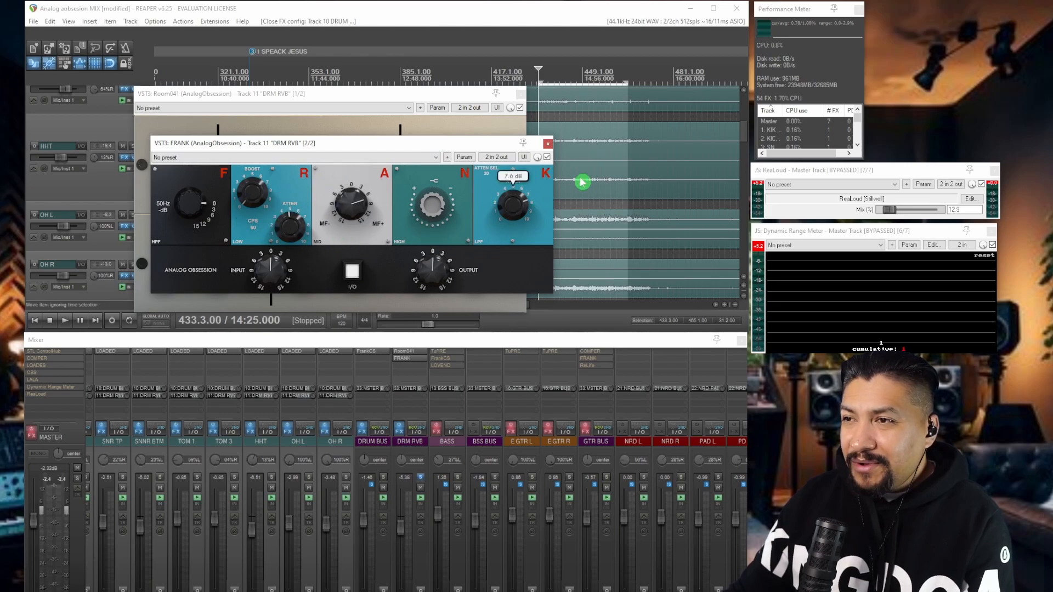
pyautogui.click(547, 145)
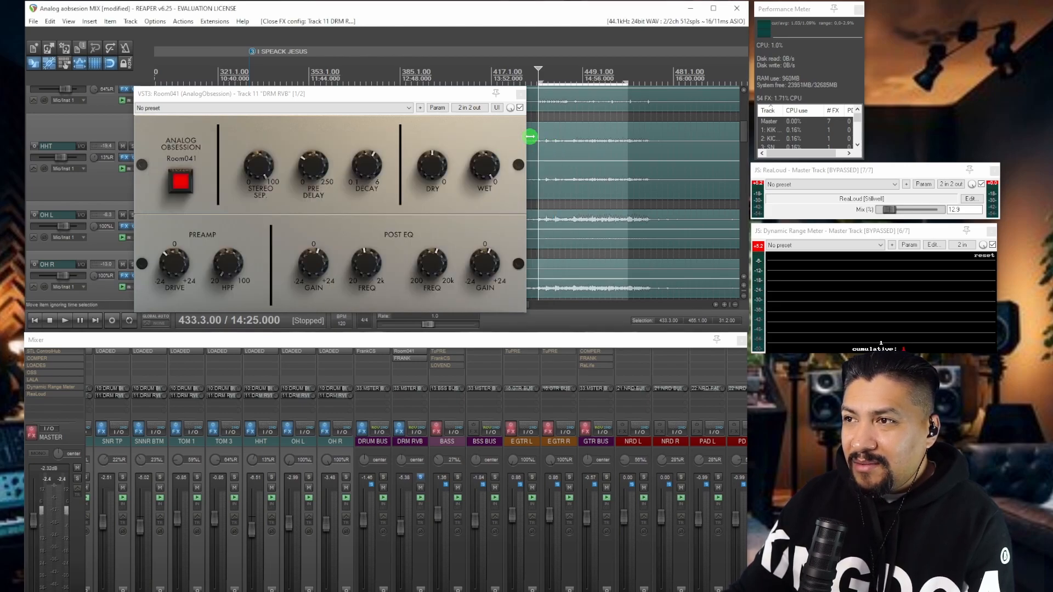
pyautogui.click(519, 94)
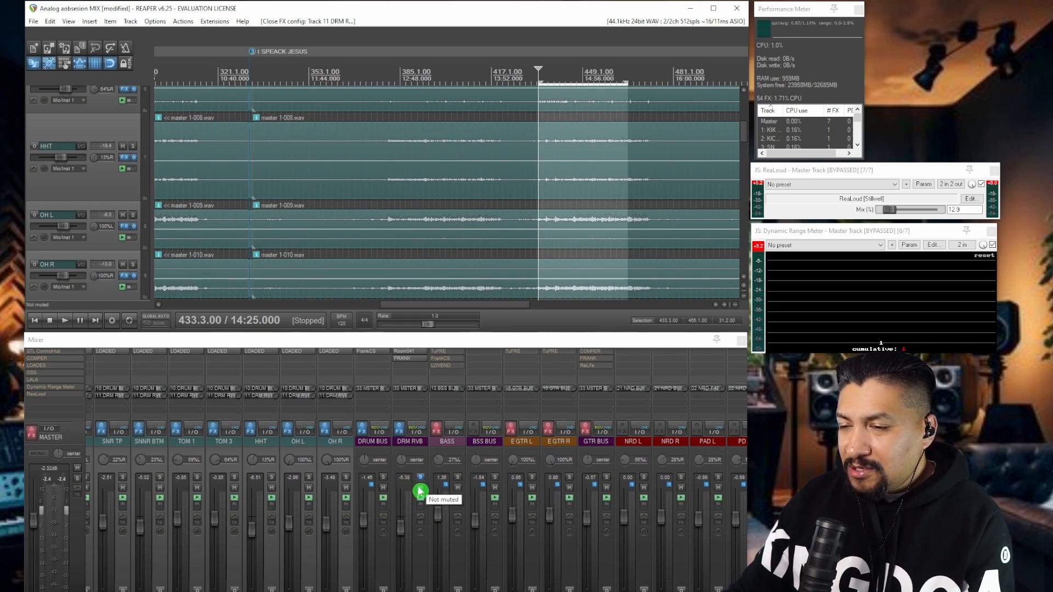
# Play with the DRUM BUS soloed alongside DRM RVB and lower the DRM RVB volume to about -8.1 dB
pyautogui.click(384, 478)
pyautogui.press('space')
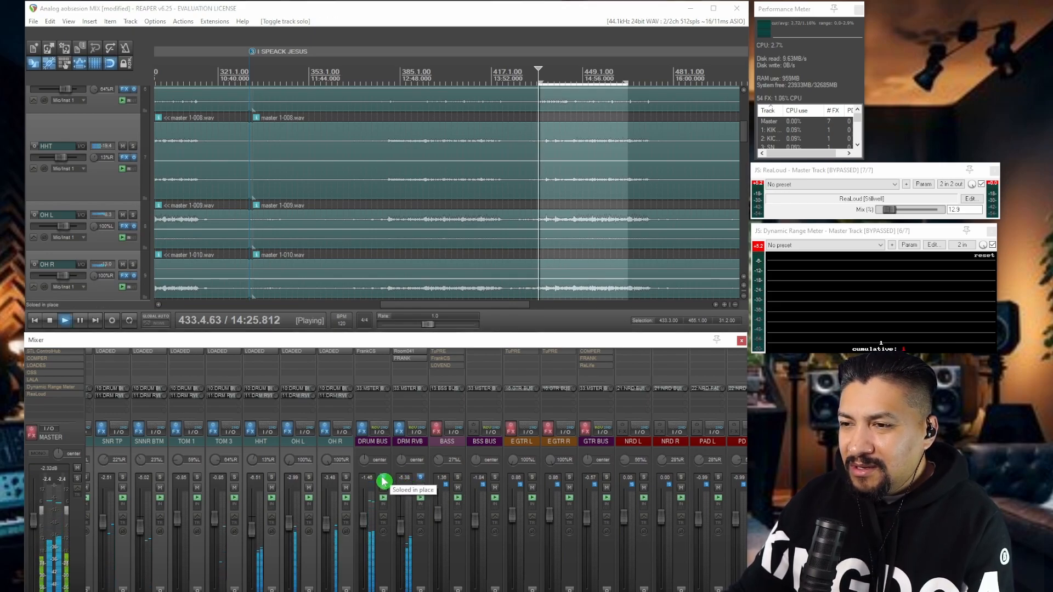
pyautogui.moveTo(403, 532)
pyautogui.mouseDown()
pyautogui.moveTo(398, 591)
pyautogui.moveTo(404, 530)
pyautogui.mouseUp()
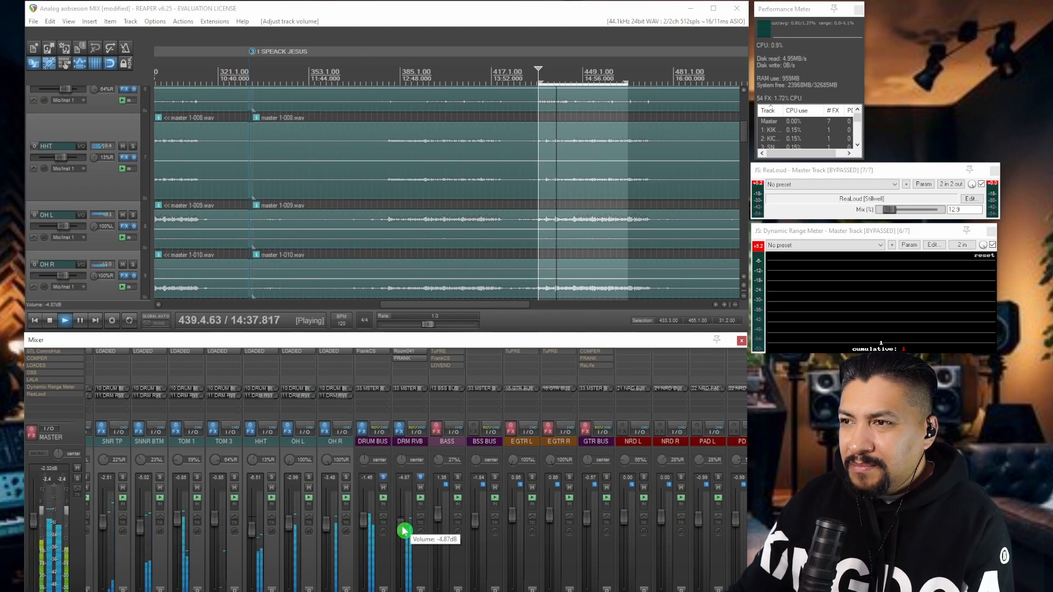
pyautogui.moveTo(404, 531); pyautogui.dragTo(404, 541)
# Play from 451.1.00 with the DRUM BUS out of solo to hear DRM RVB on its own, then stop
pyautogui.click(588, 99)
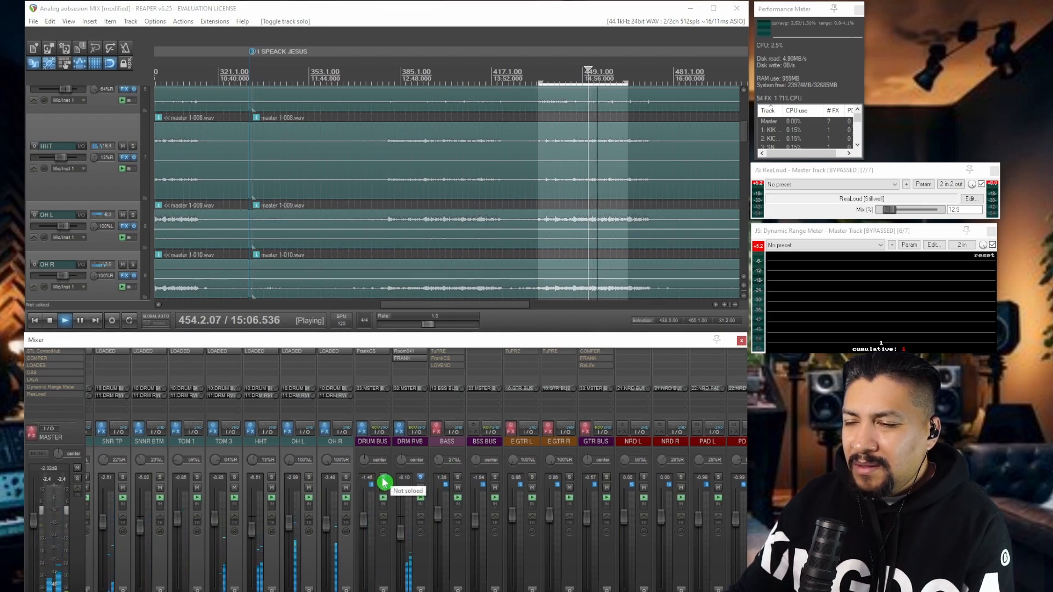
pyautogui.click(384, 478)
pyautogui.press('space')
# Solo BASS instead of DRM RVB, play it from 451.1.00, and enable the BASS effects during playback
pyautogui.click(421, 477)
pyautogui.click(457, 476)
pyautogui.press('space')
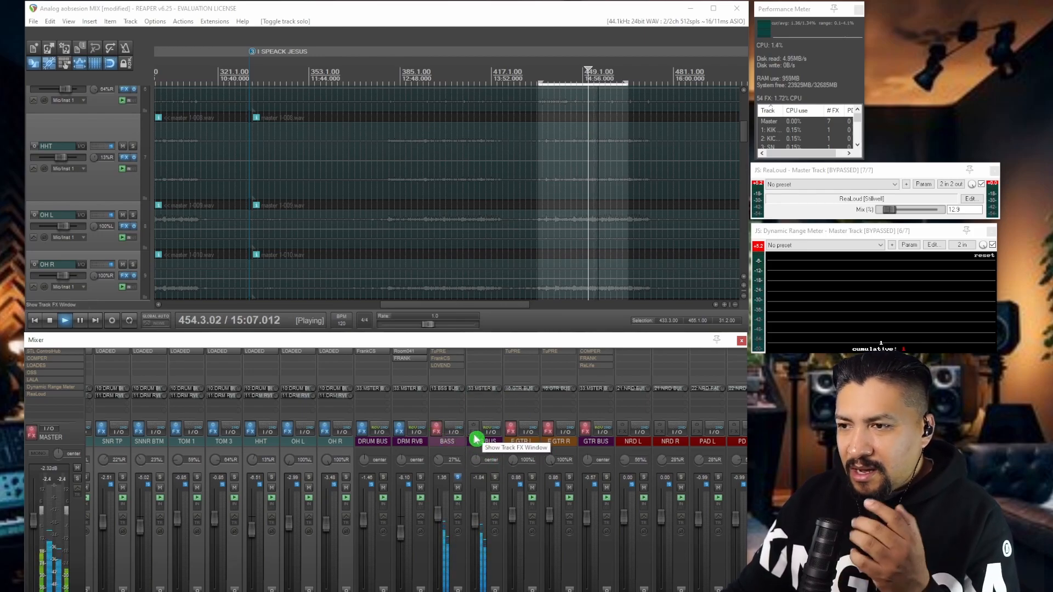
pyautogui.click(436, 428)
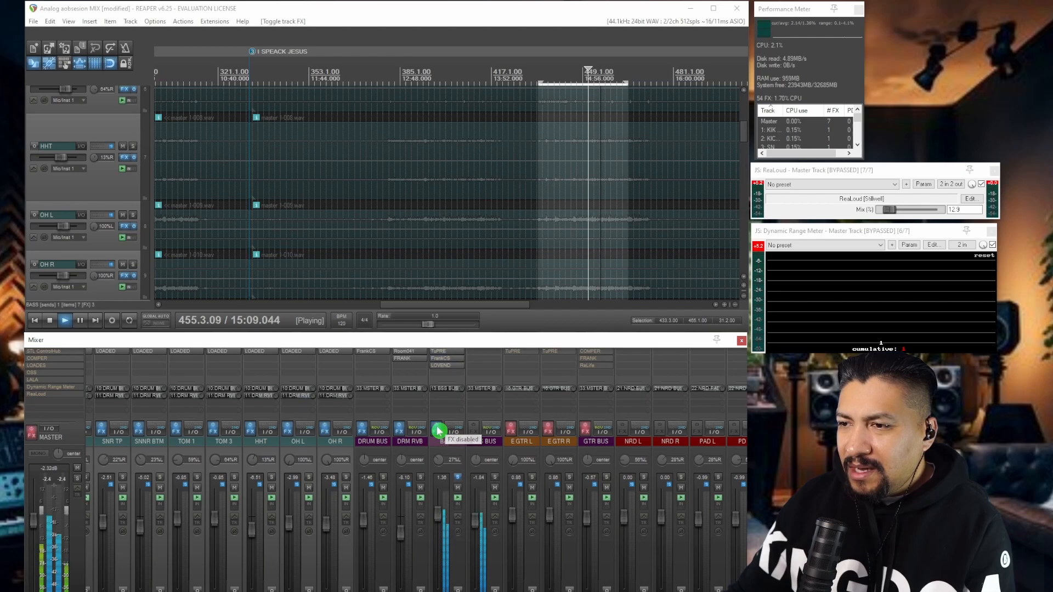
pyautogui.moveTo(423, 434)
pyautogui.press('space')
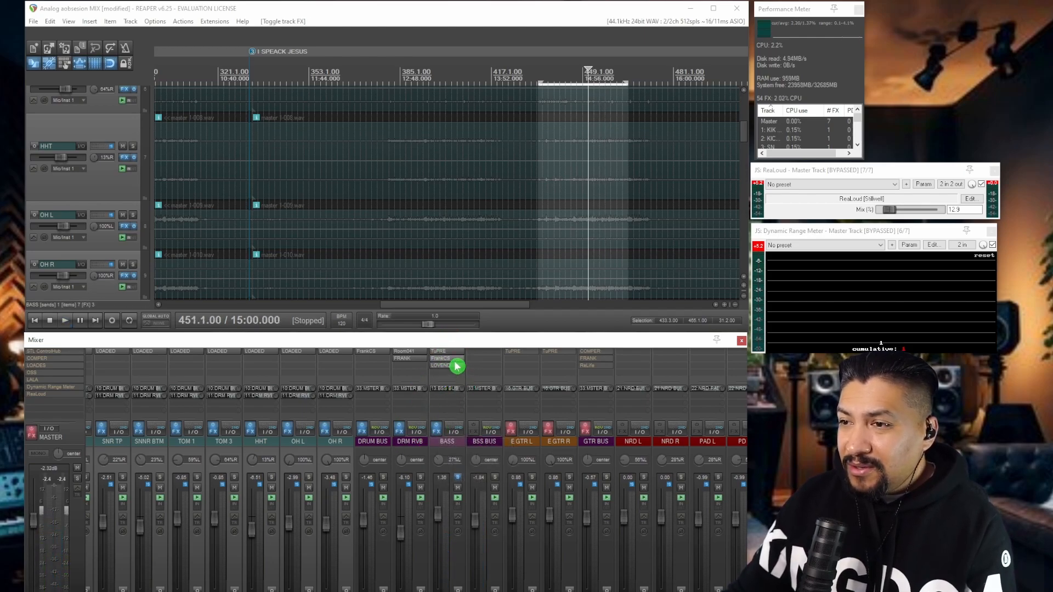
# Open TuPRE and FrankCS on the BASS track and examine their preamp, EQ and compressor settings
pyautogui.click(446, 352)
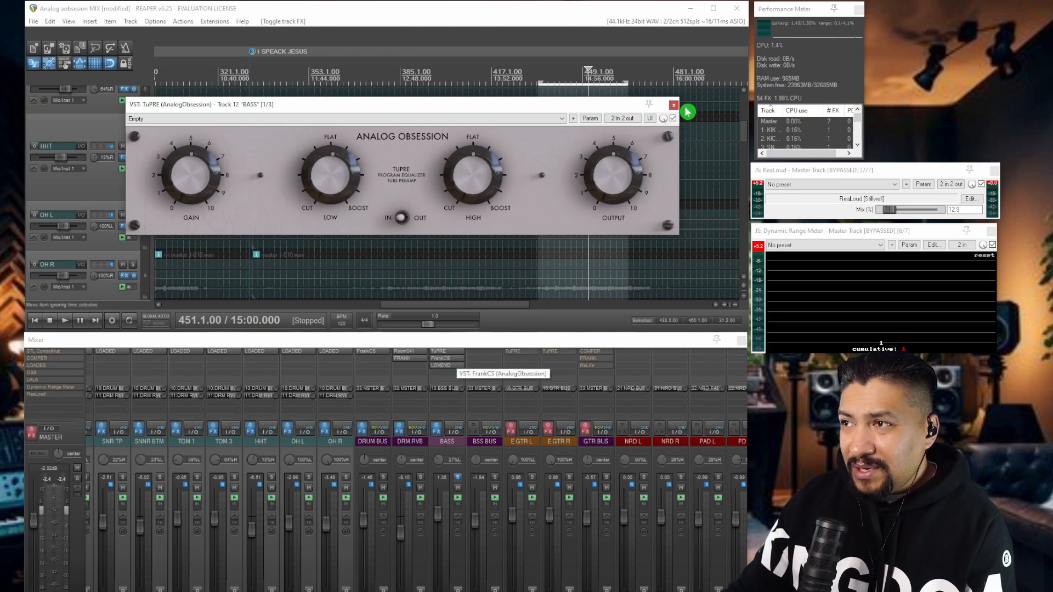
pyautogui.click(439, 360)
pyautogui.moveTo(463, 179)
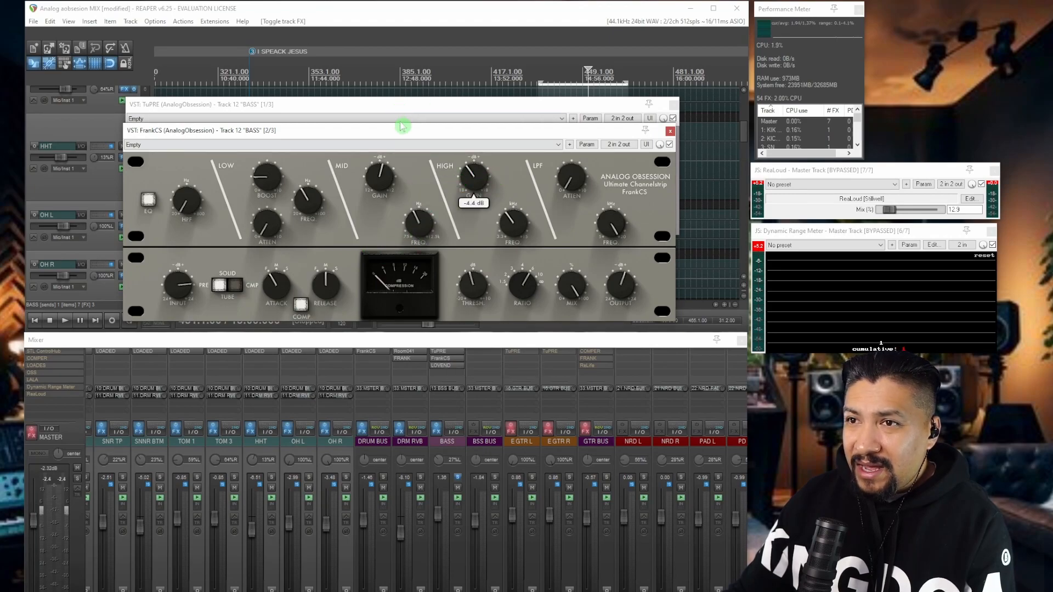
pyautogui.moveTo(401, 136); pyautogui.dragTo(430, 131)
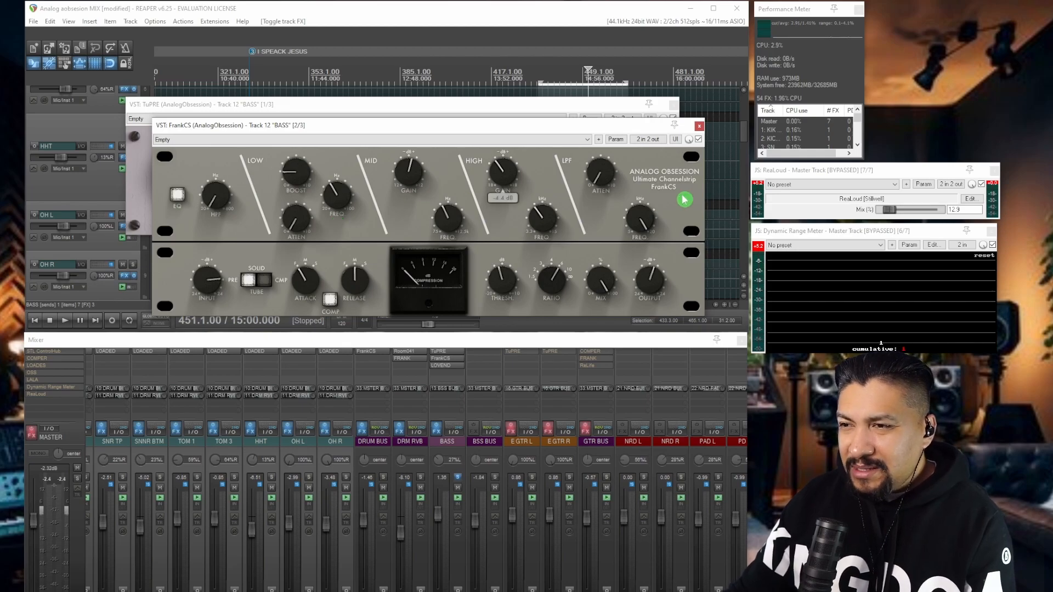
# Bypass LOVEND on the BASS track and listen to the bass from 449.1.00 without it
pyautogui.keyDown('shift'); pyautogui.click(444, 366); pyautogui.keyUp('shift')
pyautogui.keyDown('shift'); pyautogui.click(446, 366); pyautogui.keyUp('shift')
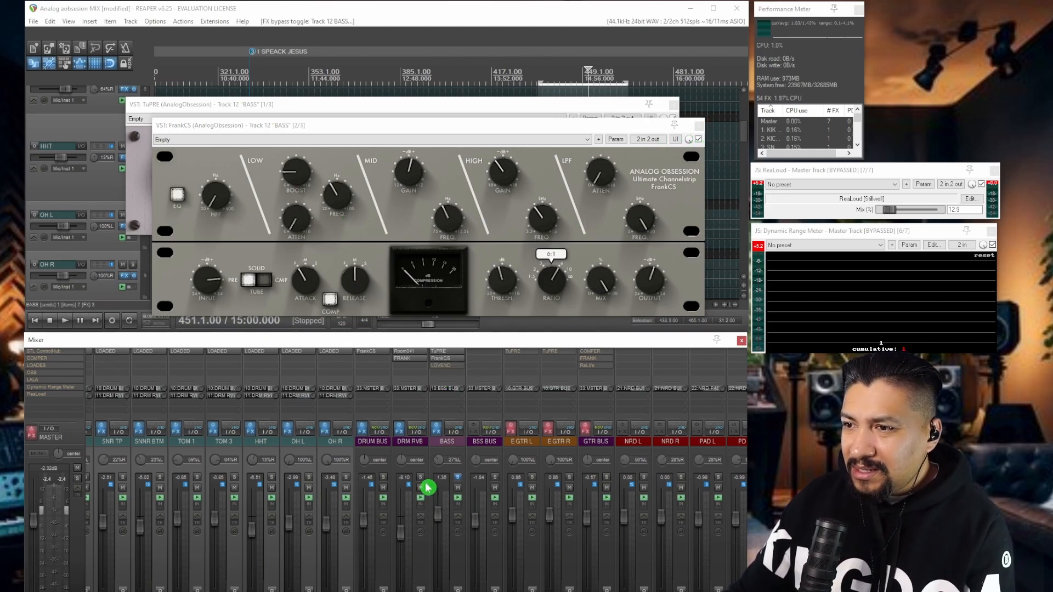
pyautogui.click(583, 70)
pyautogui.press('space')
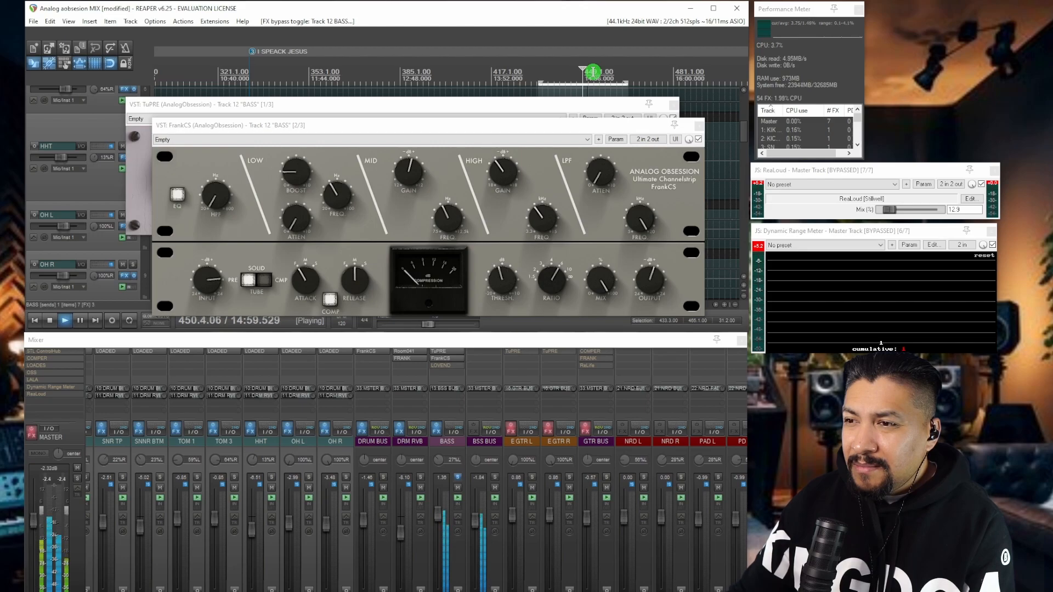
pyautogui.press('space')
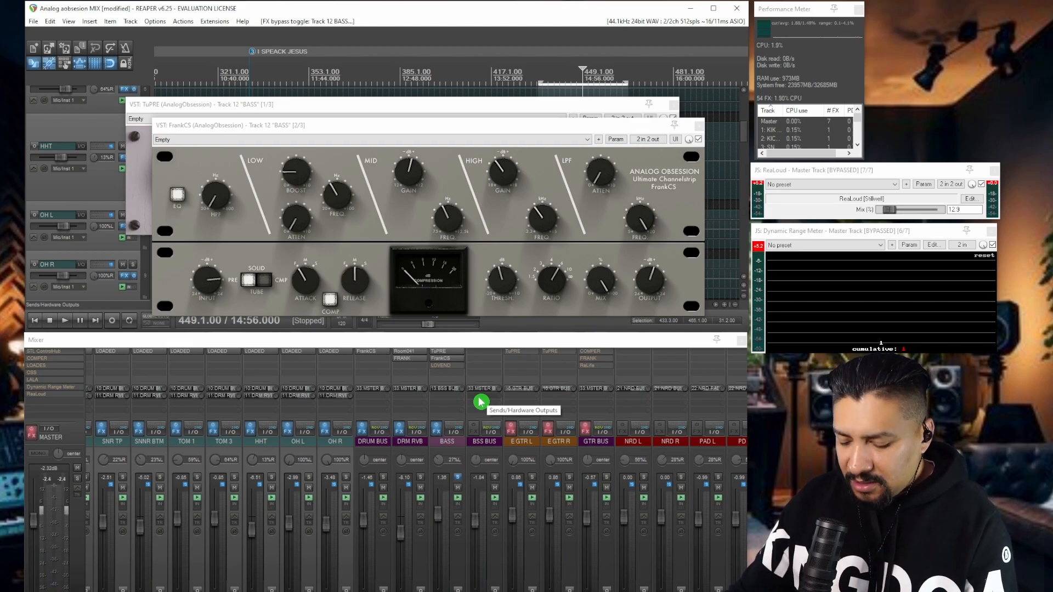
# Open the LOVEND bass enhancer on the BASS track and take it out of bypass
pyautogui.click(442, 365)
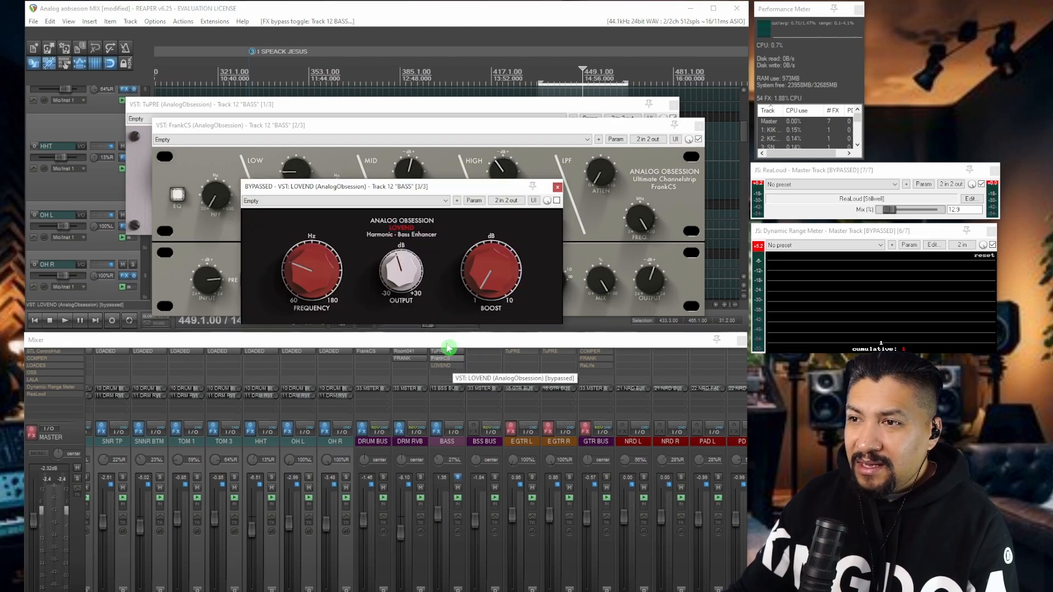
pyautogui.keyDown('shift'); pyautogui.click(436, 370); pyautogui.keyUp('shift')
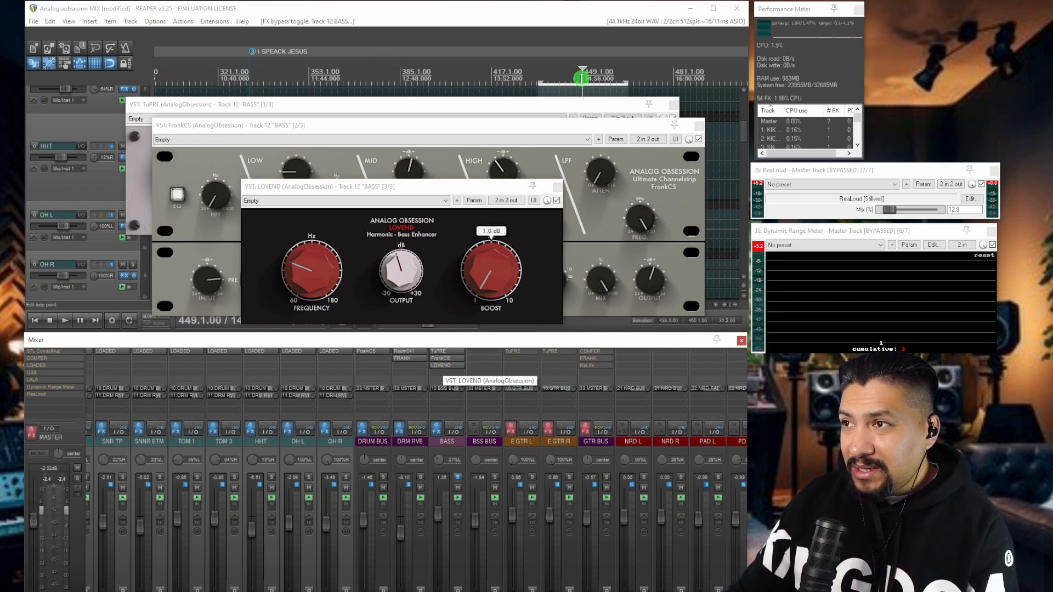
# Play the bass from 449.1.00 while comparing LOVEND bypassed and active, and examine its frequency, output and boost settings
pyautogui.press('space')
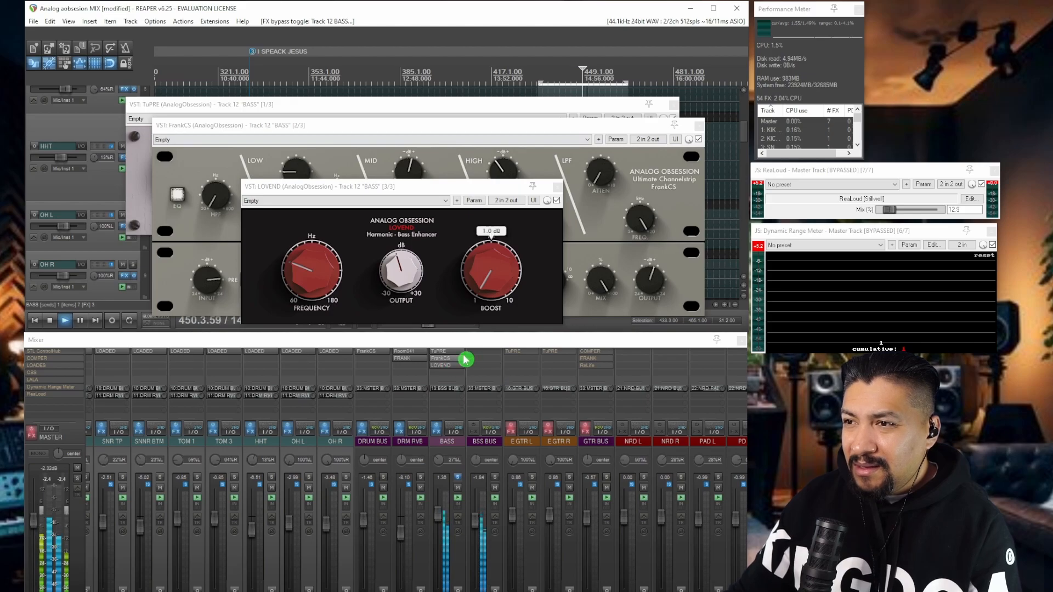
pyautogui.click(557, 201)
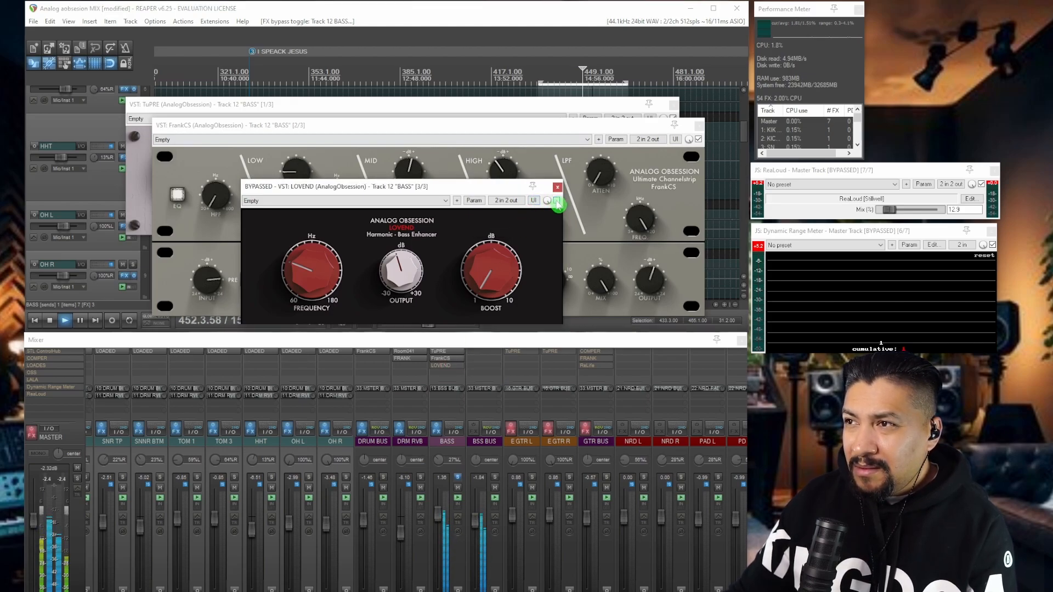
pyautogui.click(557, 200)
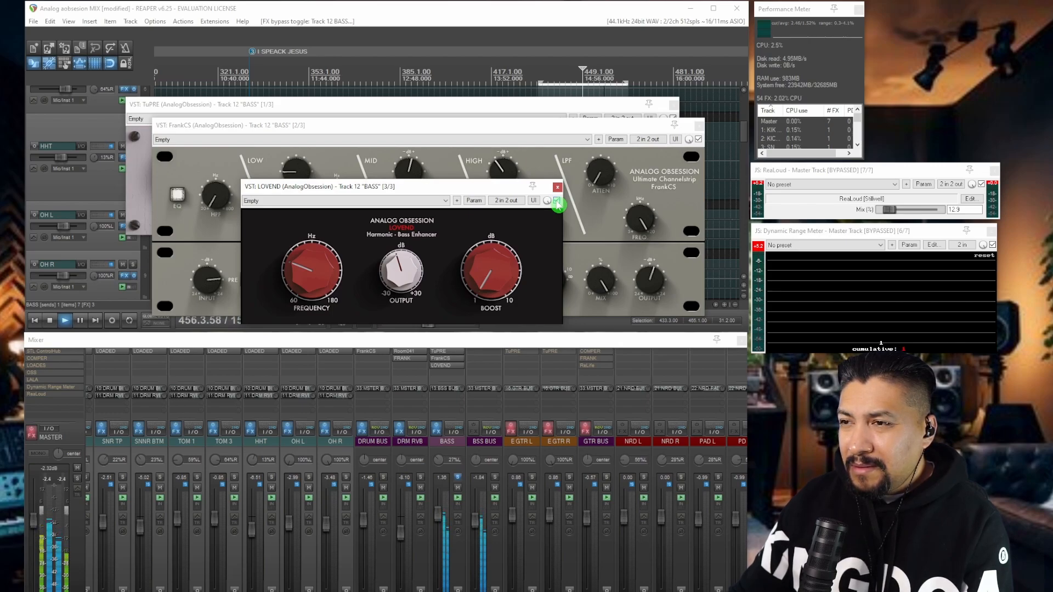
pyautogui.press('space')
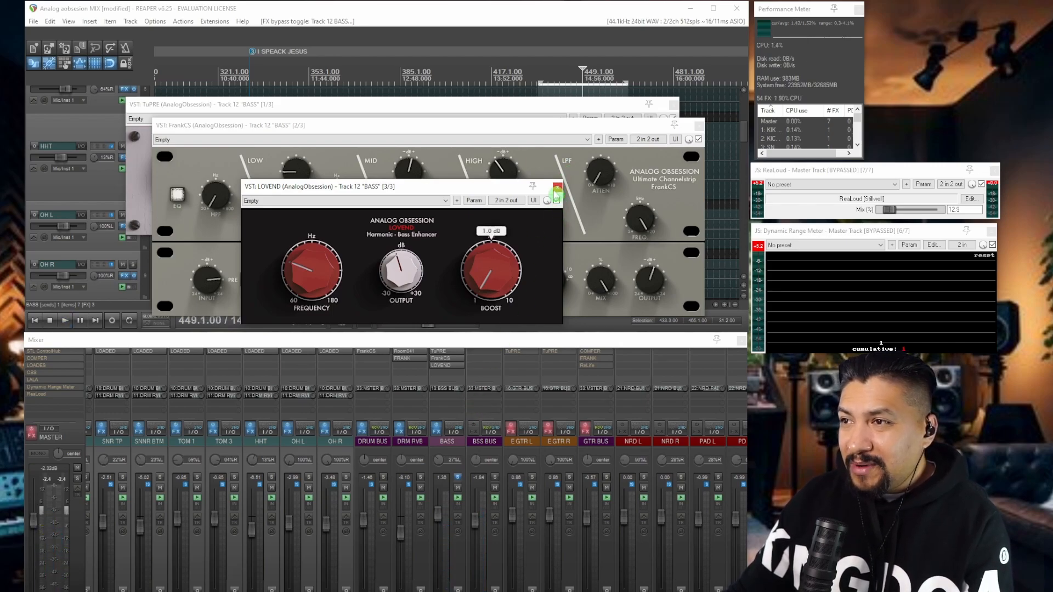
pyautogui.moveTo(347, 268)
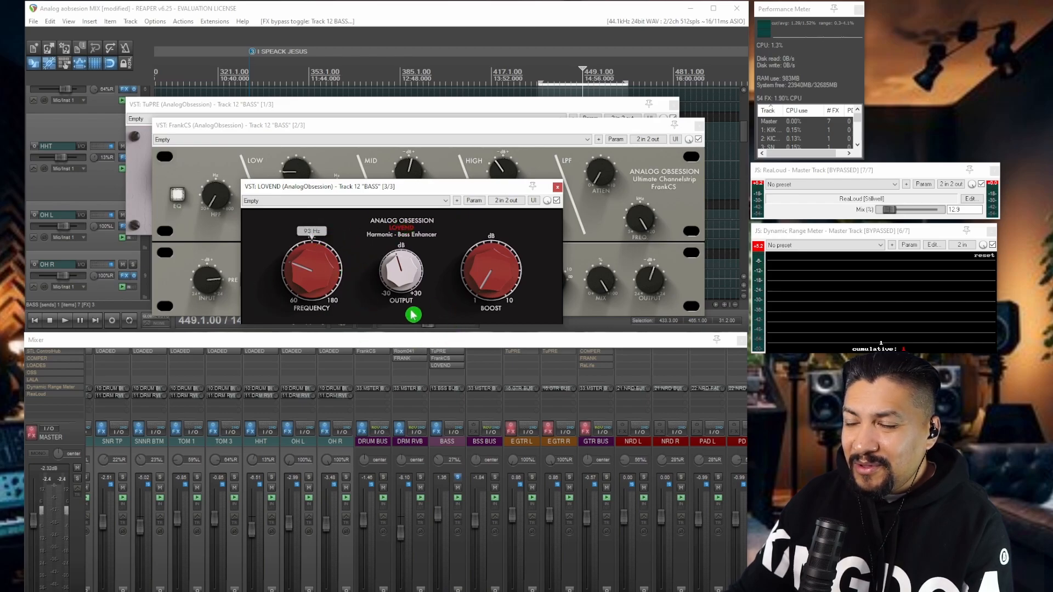
pyautogui.moveTo(305, 256)
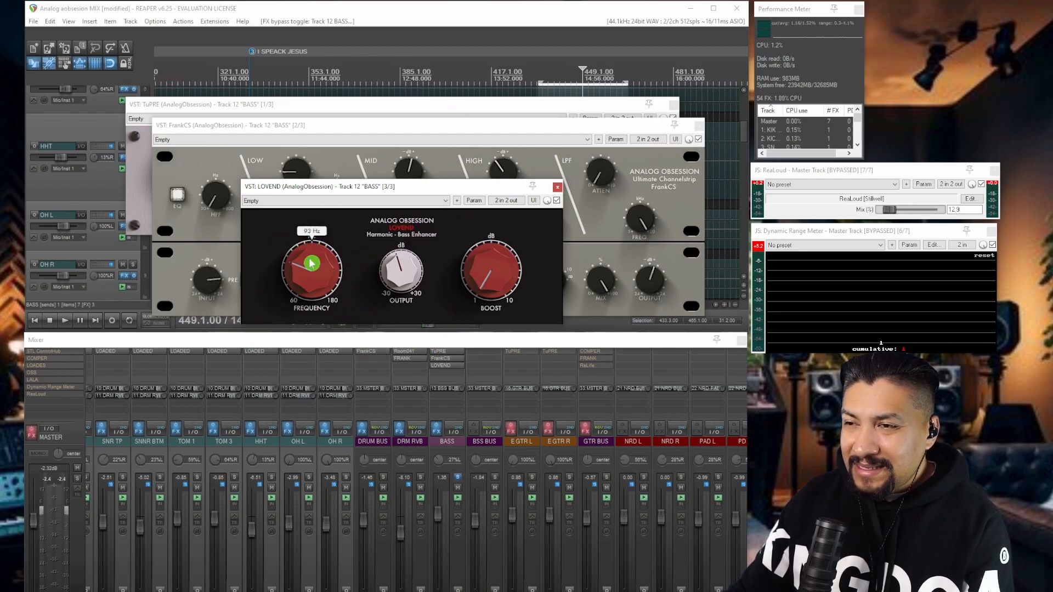
pyautogui.moveTo(387, 281)
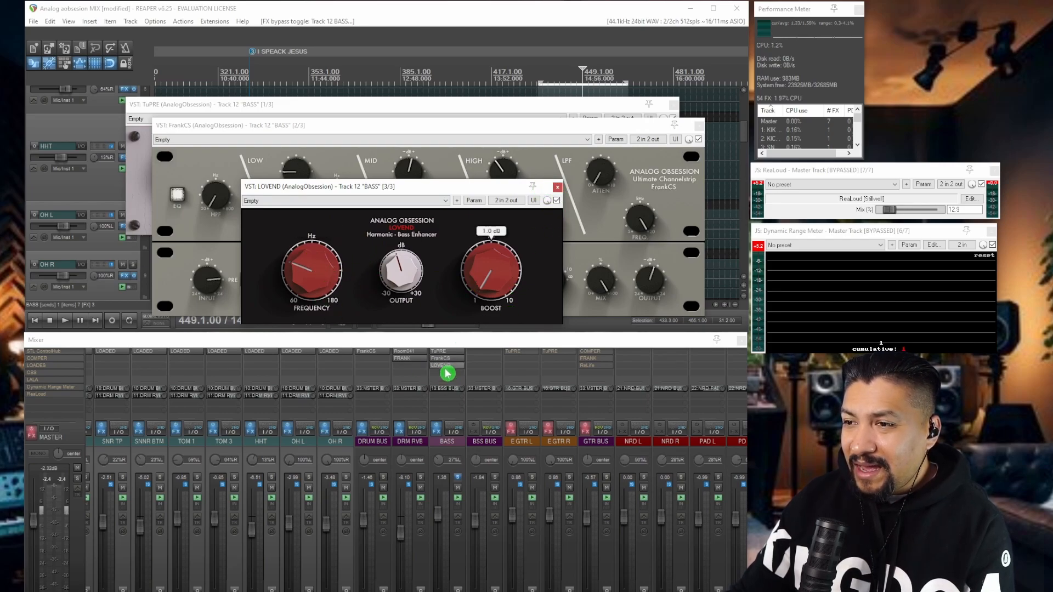
# Close the LOVEND, FrankCS and TuPRE windows, unsolo BASS and listen to the full mix from 449.1.00
pyautogui.click(557, 187)
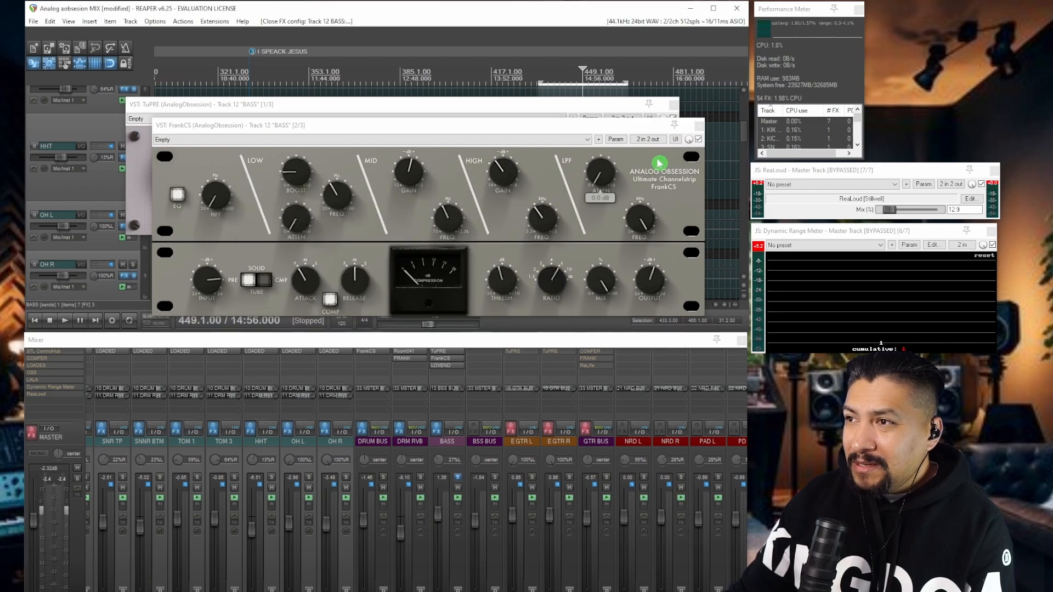
pyautogui.click(698, 126)
pyautogui.click(674, 108)
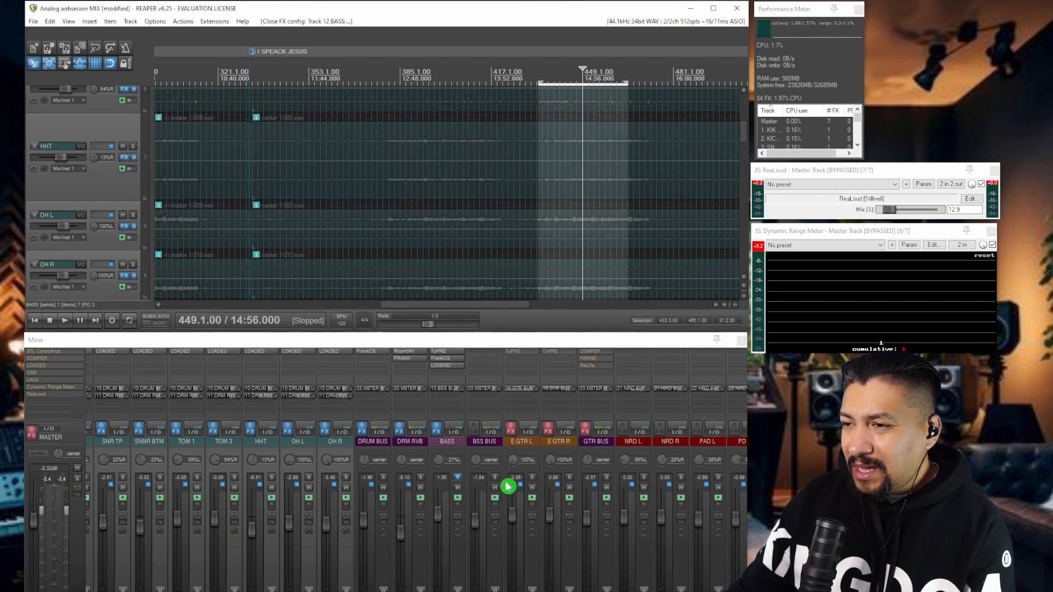
pyautogui.click(458, 478)
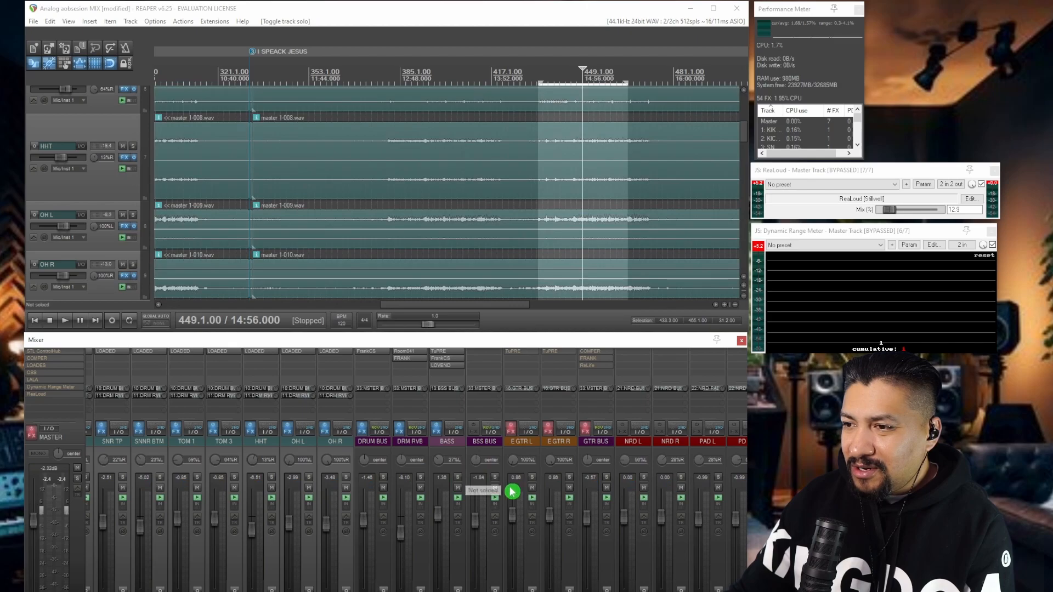
pyautogui.press('space')
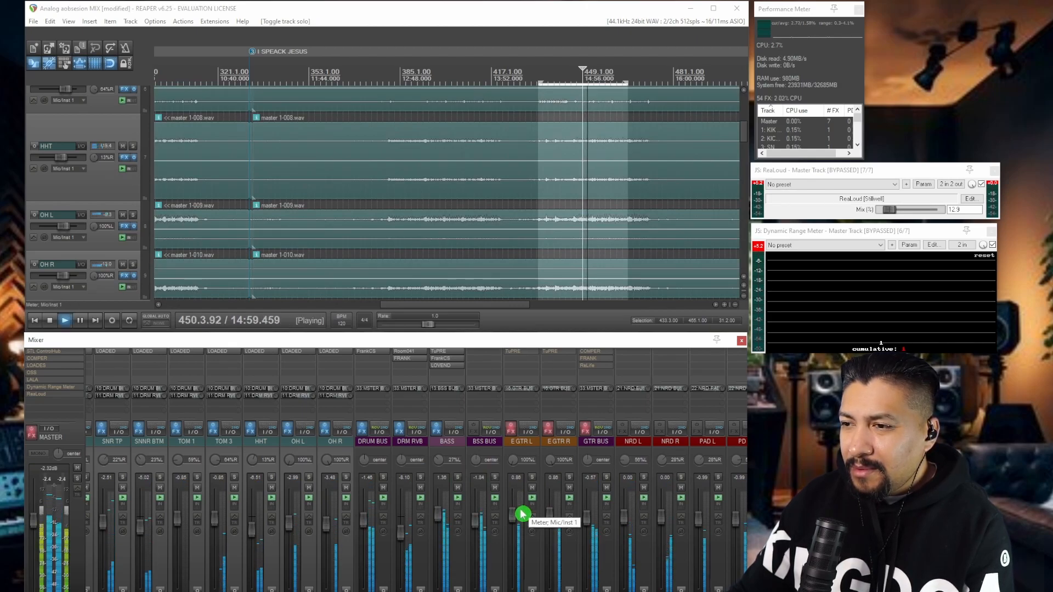
pyautogui.press('space')
# Solo GTR BUS and listen to the unprocessed guitars, moving the playback start to 435.1.00
pyautogui.click(607, 478)
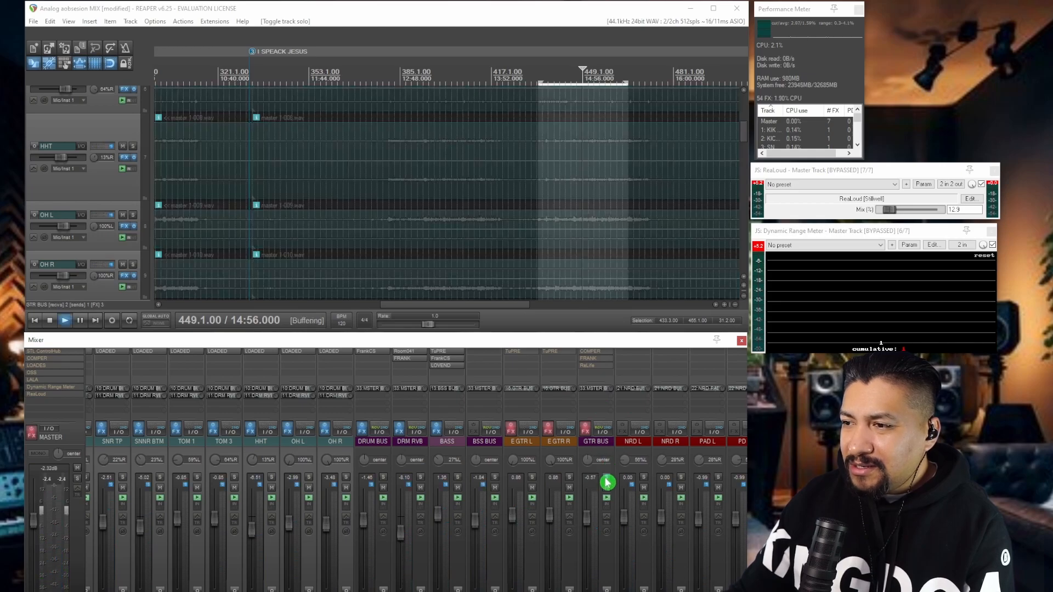
pyautogui.press('space')
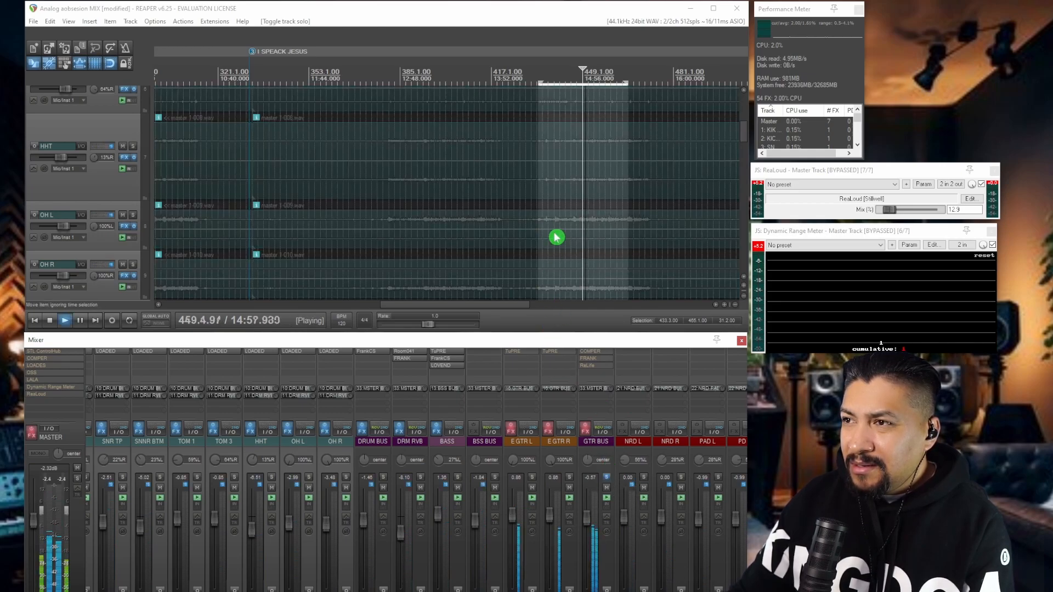
pyautogui.click(543, 73)
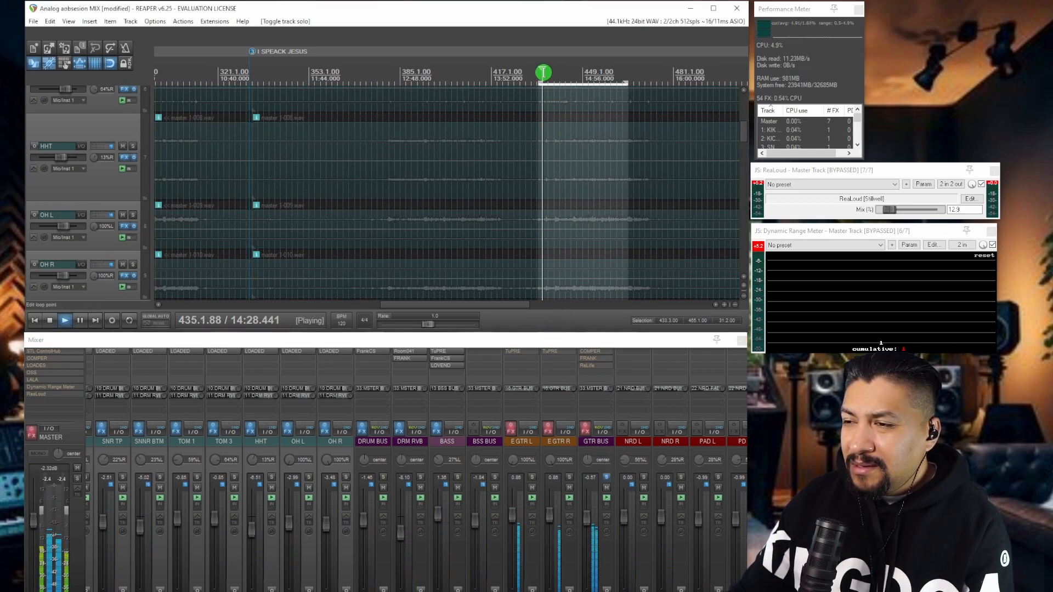
pyautogui.press('space')
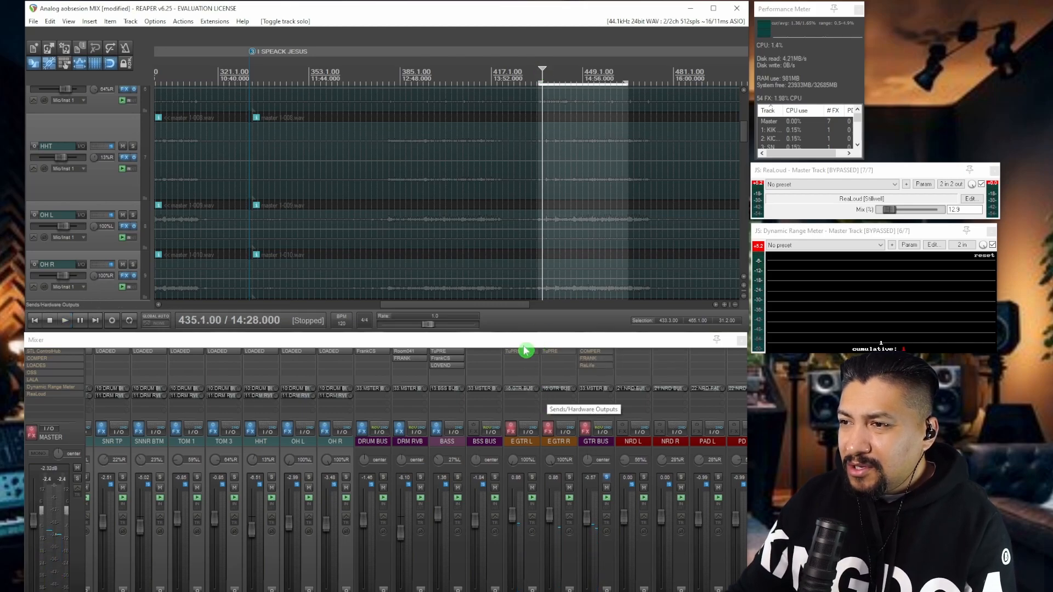
# Check the TuPRE settings on E GTR L, close the plug-in and enable the track's effects
pyautogui.click(521, 351)
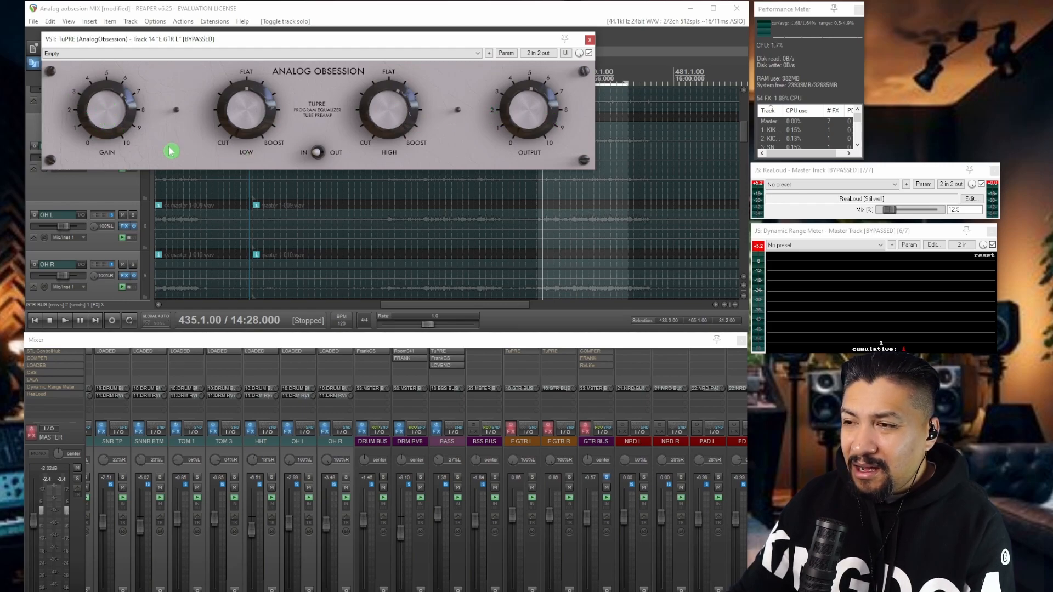
pyautogui.click(590, 39)
pyautogui.click(512, 427)
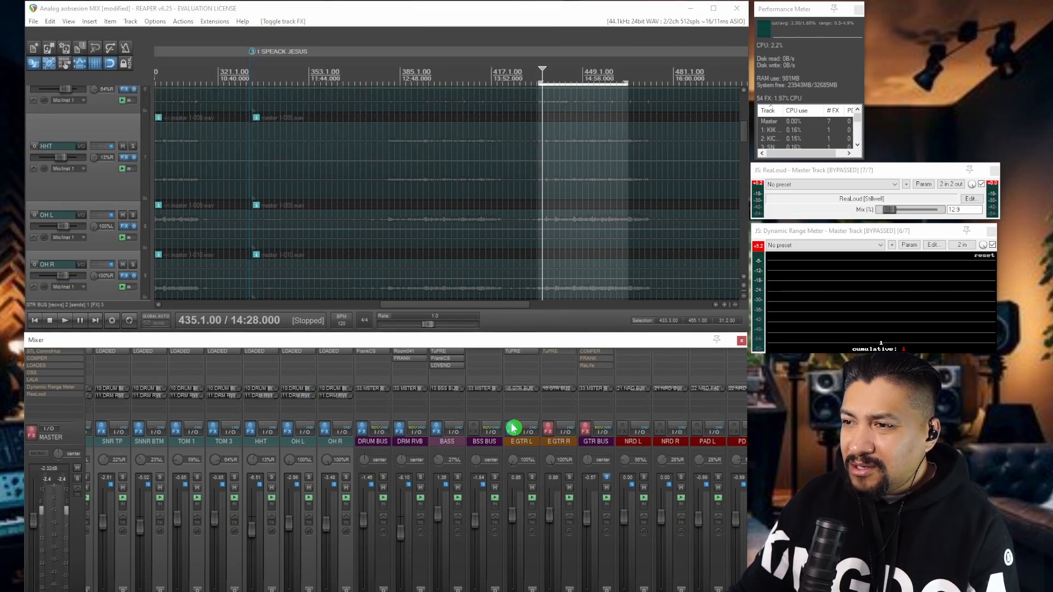
pyautogui.click(548, 430)
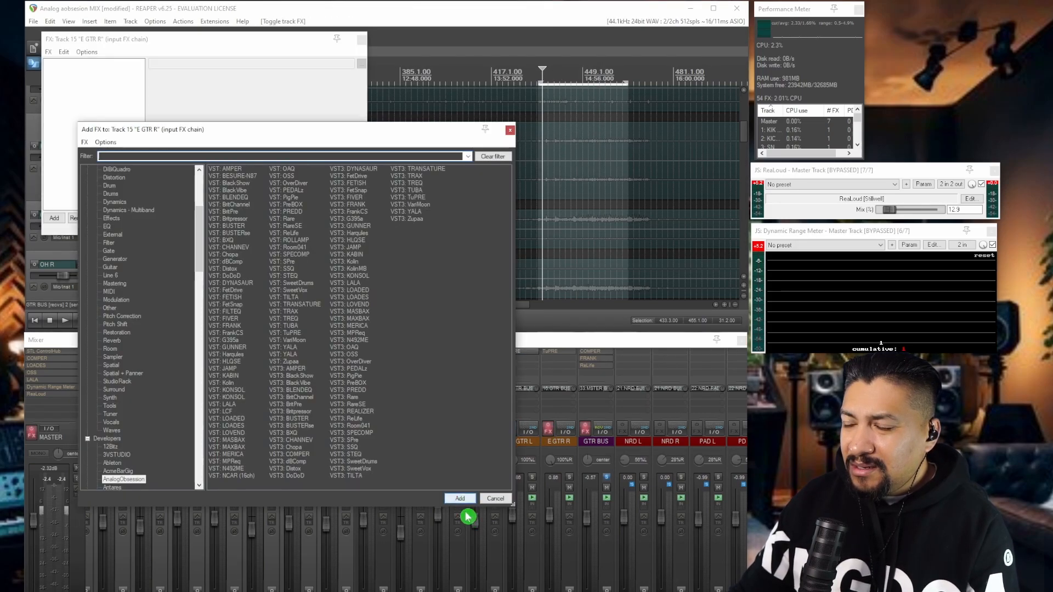
pyautogui.click(510, 129)
pyautogui.click(362, 39)
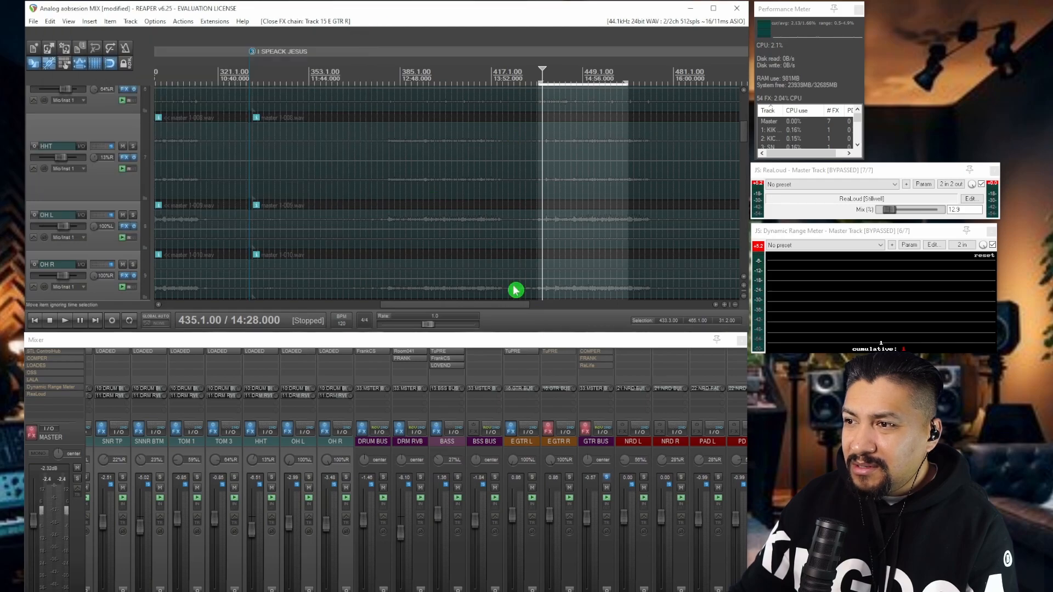
# Enable the effects on E GTR R and arrange the TuPRE windows of both electric guitars one above the other
pyautogui.click(562, 352)
pyautogui.click(548, 428)
pyautogui.click(524, 350)
pyautogui.moveTo(430, 38); pyautogui.dragTo(421, 188)
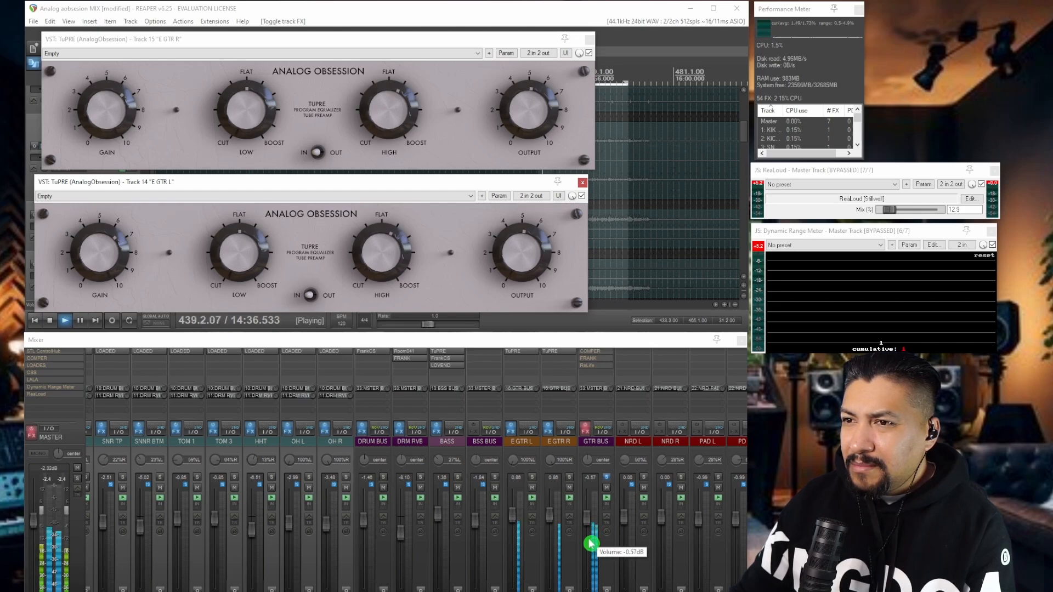
# During playback, check TuPRE's low band on E GTR L, set the high band on E GTR R to 2.0 and adjust E GTR L's high band
pyautogui.moveTo(238, 247); pyautogui.dragTo(243, 280)
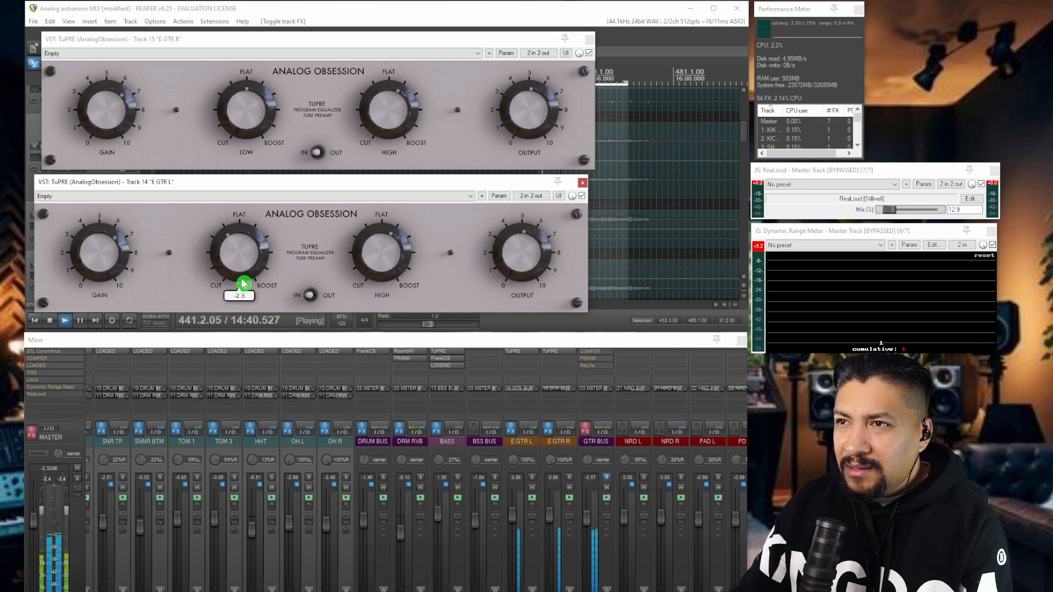
pyautogui.moveTo(391, 101); pyautogui.dragTo(392, 109)
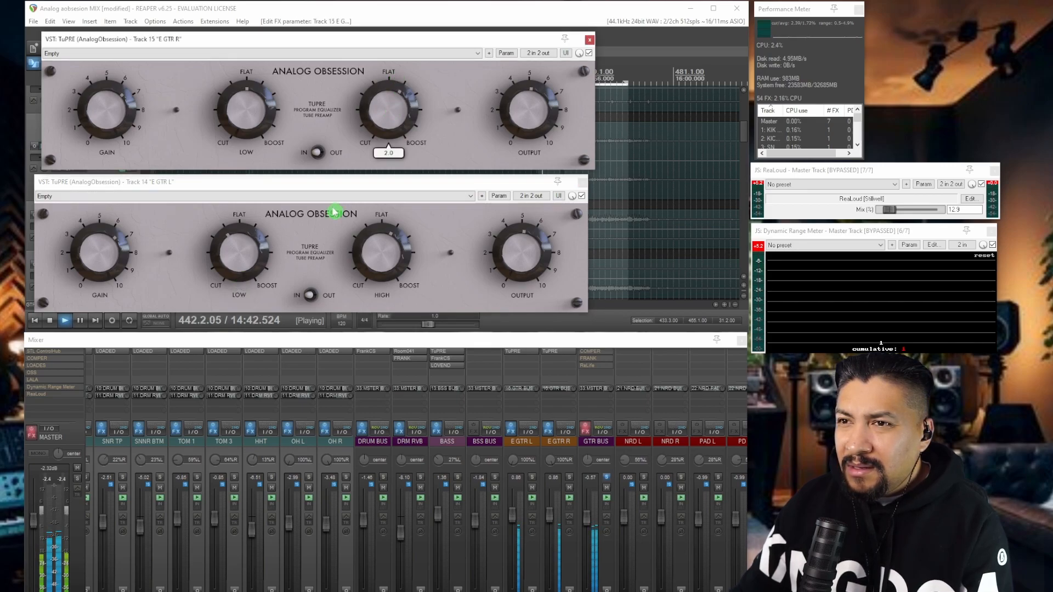
pyautogui.moveTo(371, 261)
pyautogui.mouseDown()
pyautogui.moveTo(377, 286)
pyautogui.moveTo(376, 272)
pyautogui.mouseUp()
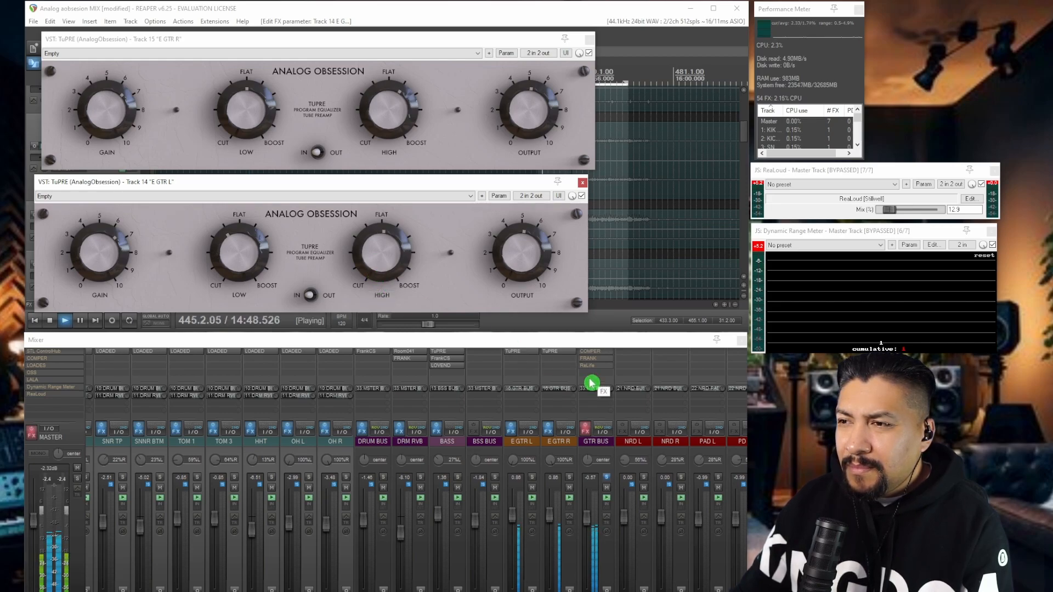
# Enable the GTR BUS effects and listen to the processed guitars from 435.1.00
pyautogui.click(585, 429)
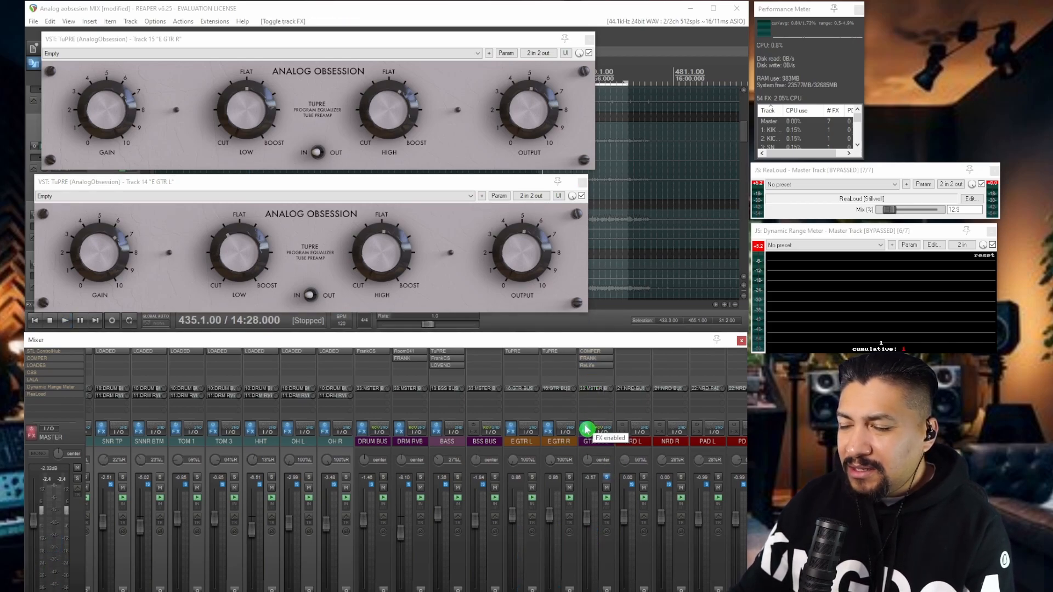
pyautogui.press('space')
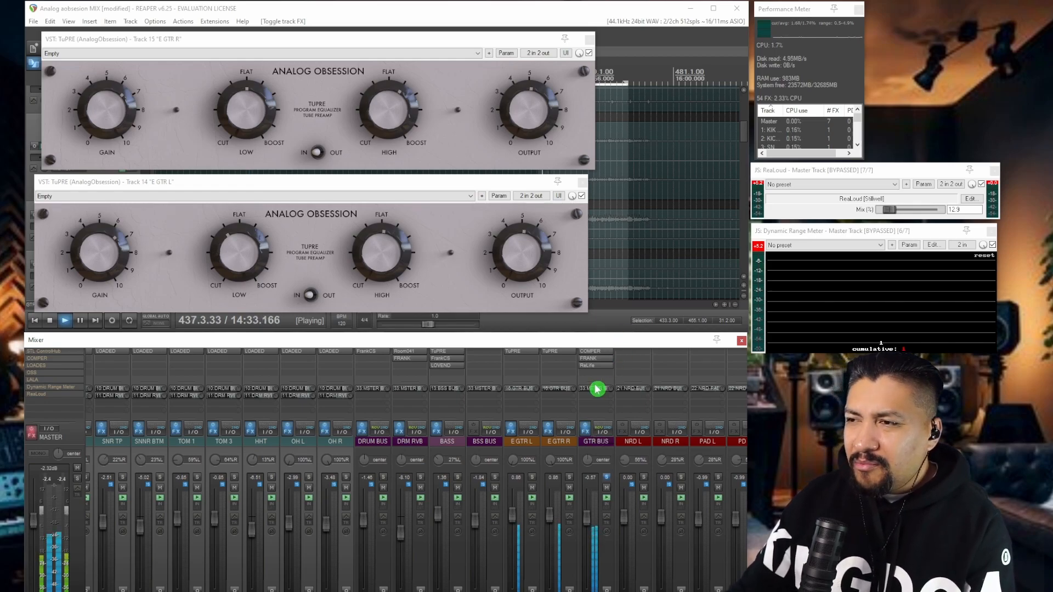
pyautogui.press('space')
# Examine the COMPER compressor settings on GTR BUS, then close it and both guitar TuPRE windows
pyautogui.click(594, 359)
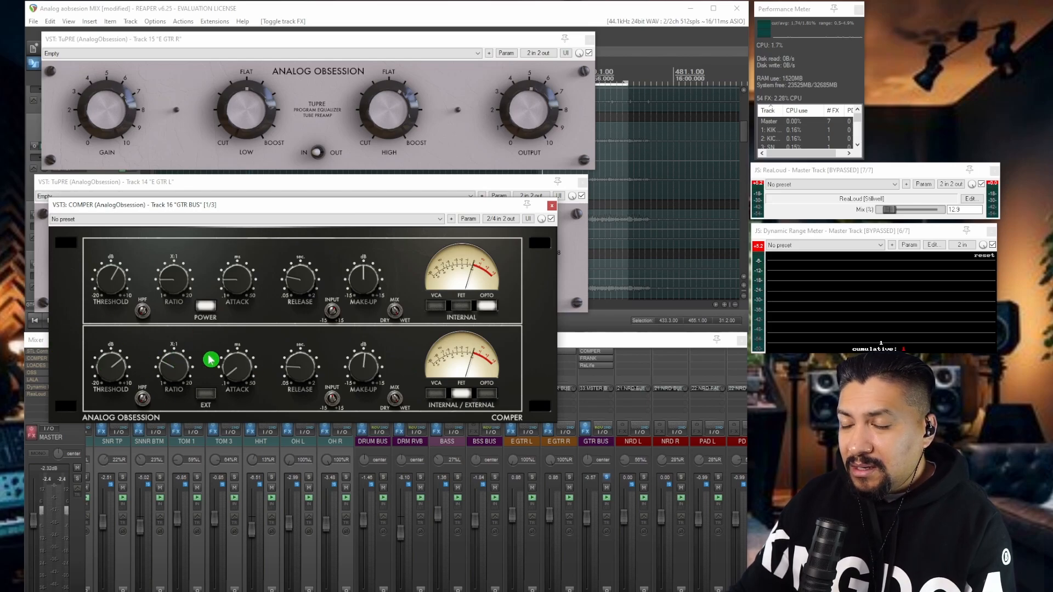
pyautogui.click(551, 208)
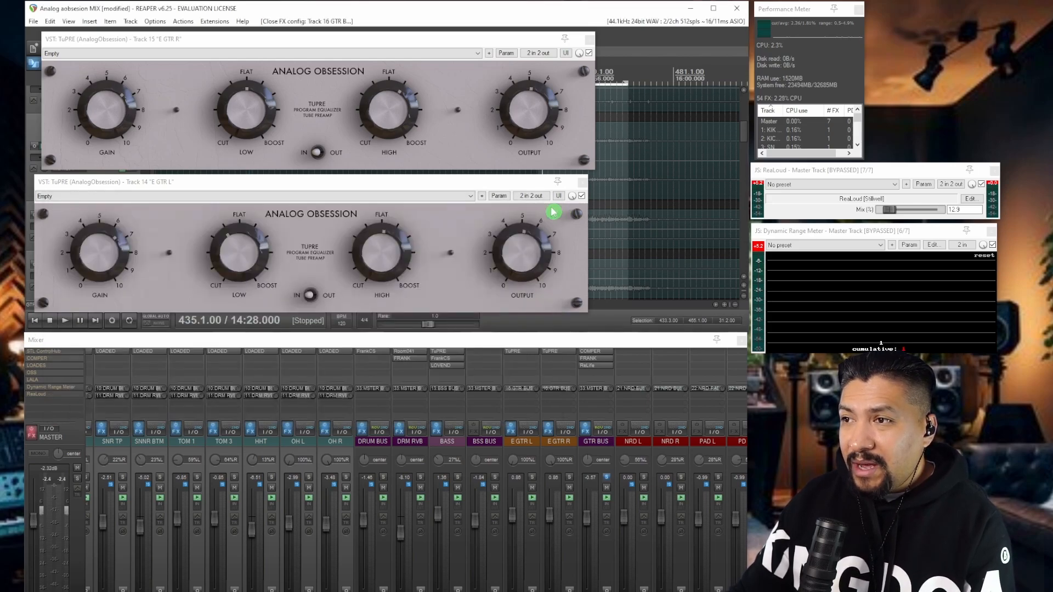
pyautogui.click(583, 184)
pyautogui.click(589, 39)
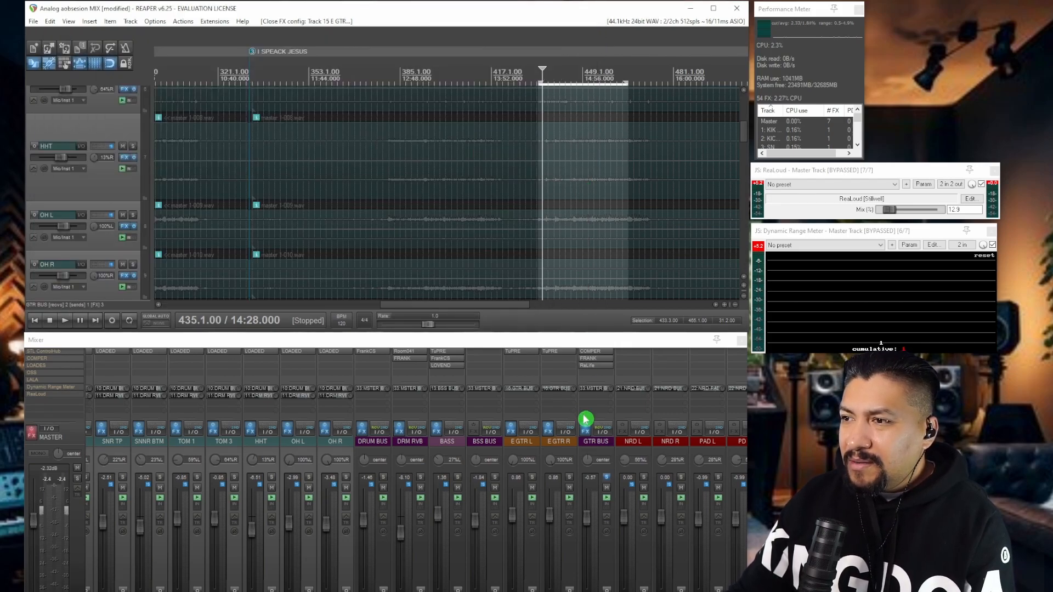
# Examine the FRANK equalizer on GTR BUS, then open ReLife and place its window over the arrangement to view its settings
pyautogui.click(590, 359)
pyautogui.click(310, 489)
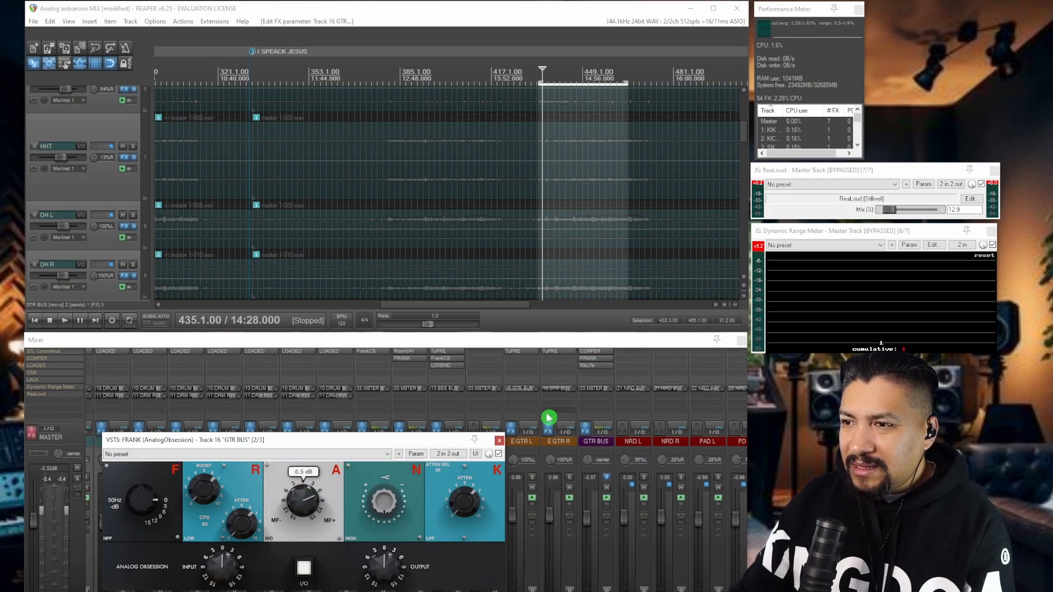
pyautogui.click(499, 440)
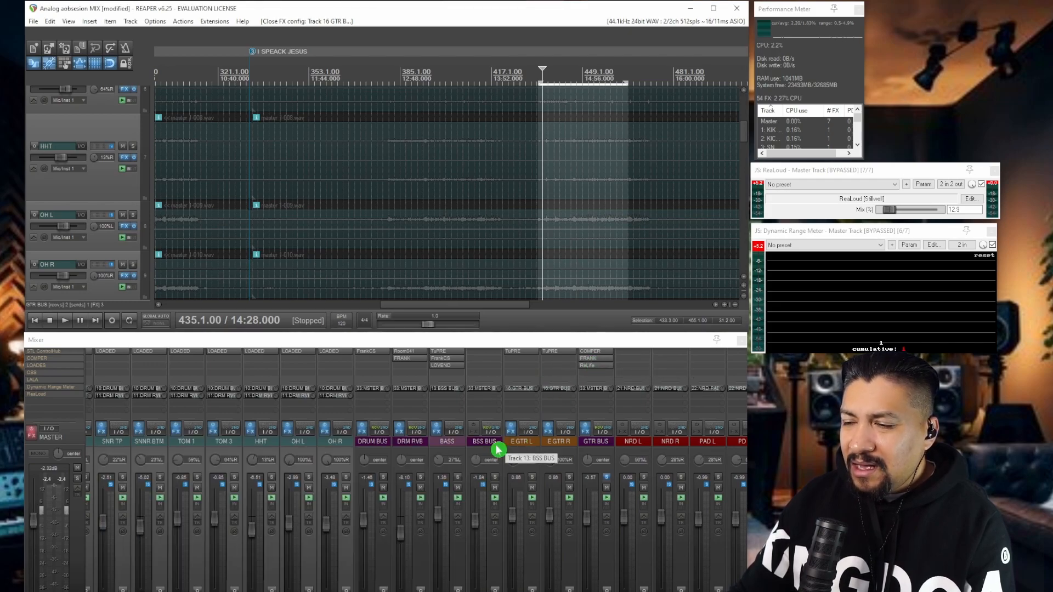
pyautogui.click(597, 367)
pyautogui.moveTo(295, 187); pyautogui.dragTo(413, 177)
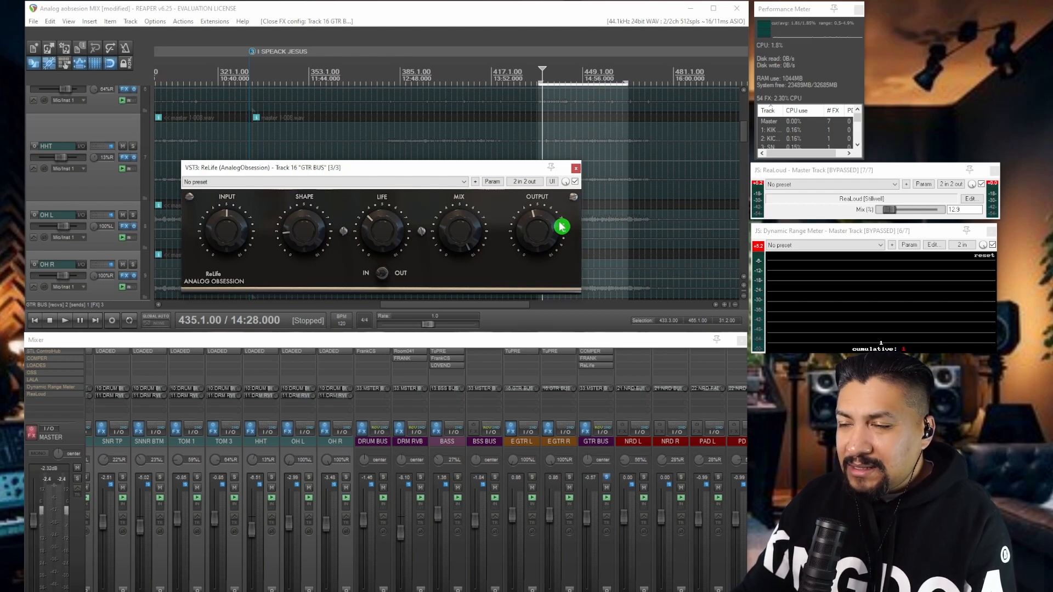
# Unsolo GTR BUS and play the full mix from 435.1.00 with the guitar effects active
pyautogui.click(607, 479)
pyautogui.click(607, 478)
pyautogui.press('space')
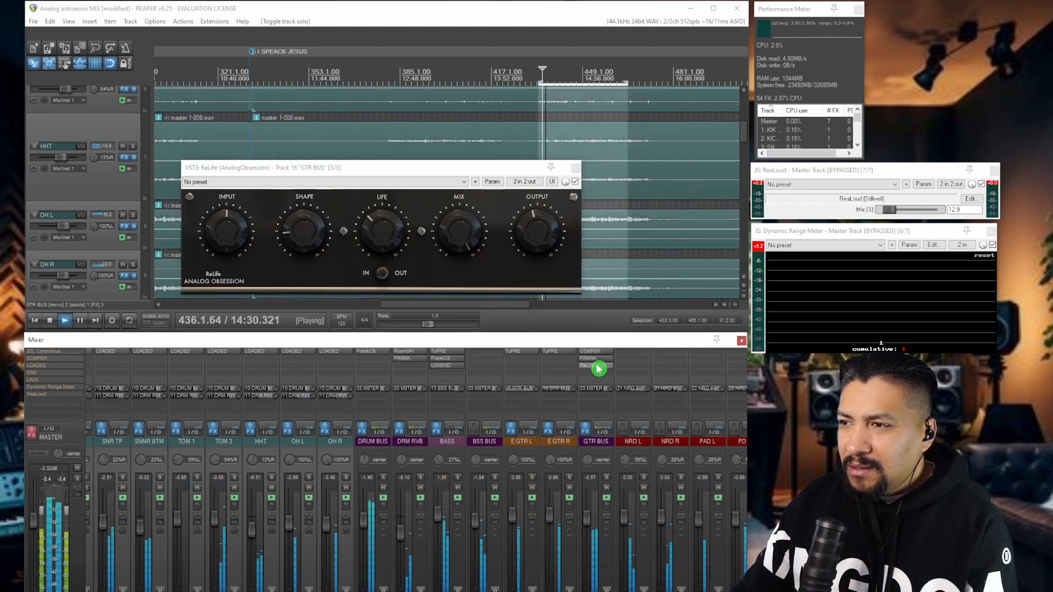
# Bypass all GTR BUS effects during playback and raise the track's volume to +2.48 dB for an unprocessed comparison
pyautogui.click(585, 430)
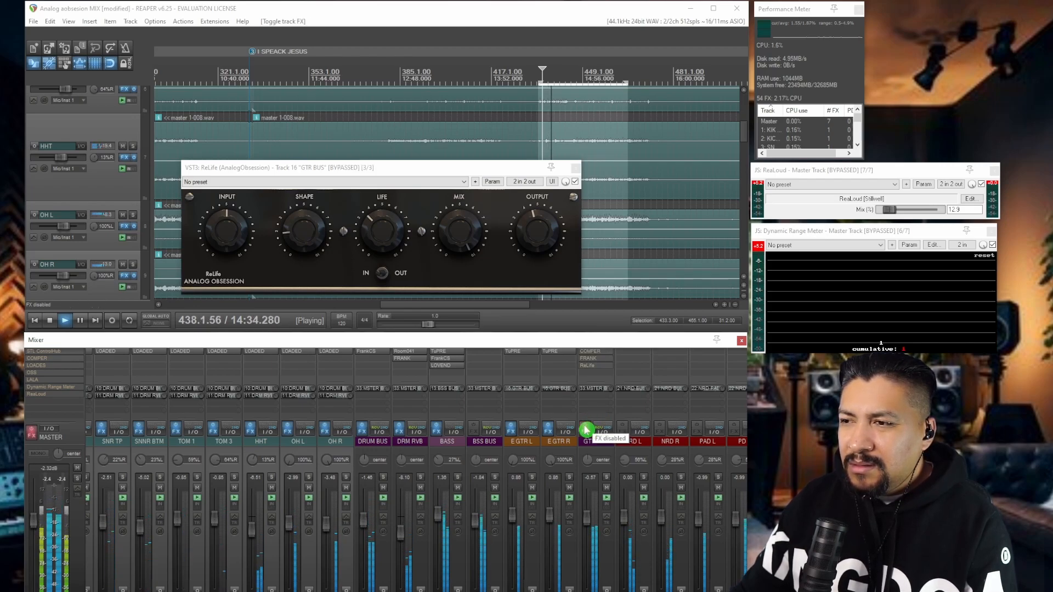
pyautogui.moveTo(586, 530); pyautogui.dragTo(591, 516)
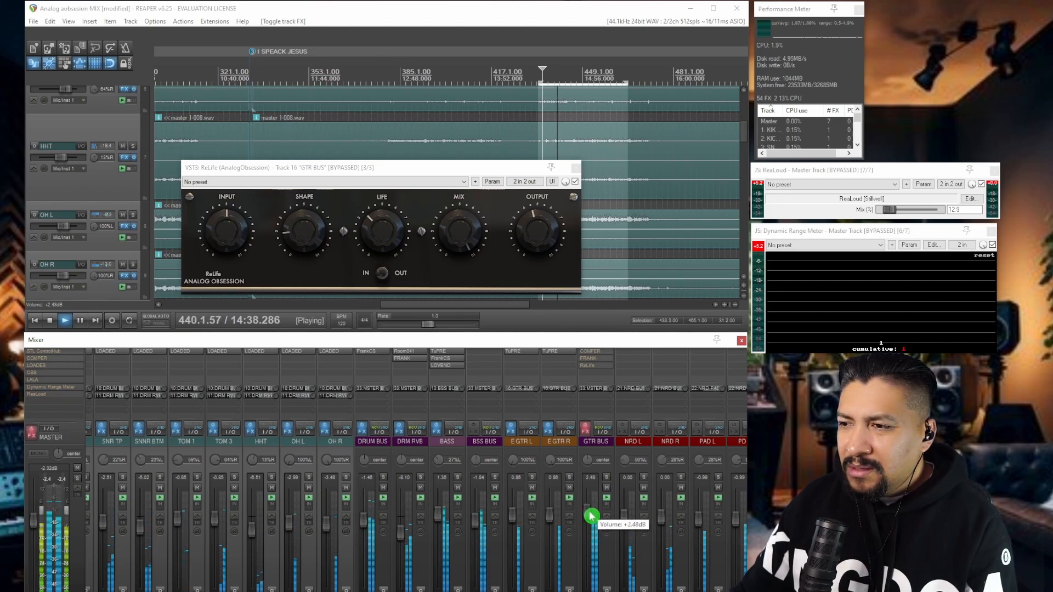
pyautogui.keyDown('shift'); pyautogui.click(600, 353); pyautogui.keyUp('shift')
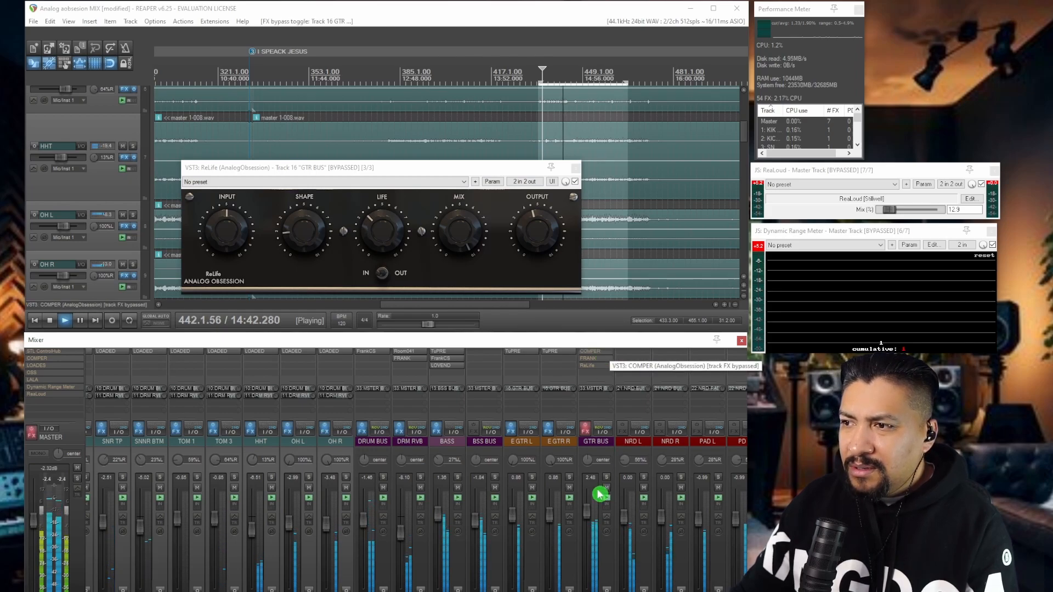
# Re-enable the GTR BUS effects chain with only COMPER active, bypassing FRANK and ReLife, and close both effect windows
pyautogui.click(596, 359)
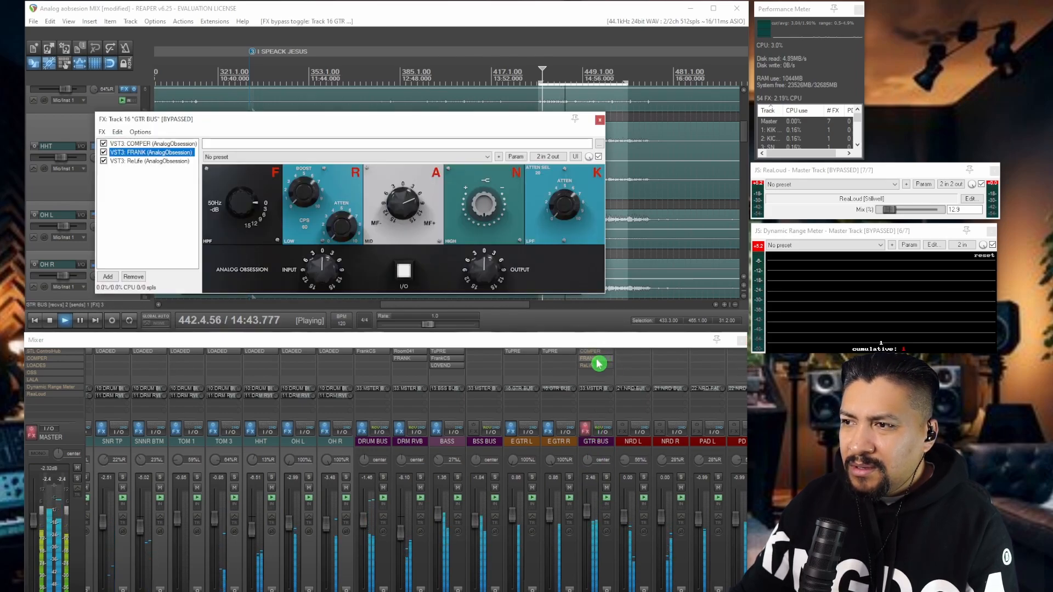
pyautogui.click(586, 427)
pyautogui.keyDown('shift'); pyautogui.click(595, 353); pyautogui.keyUp('shift')
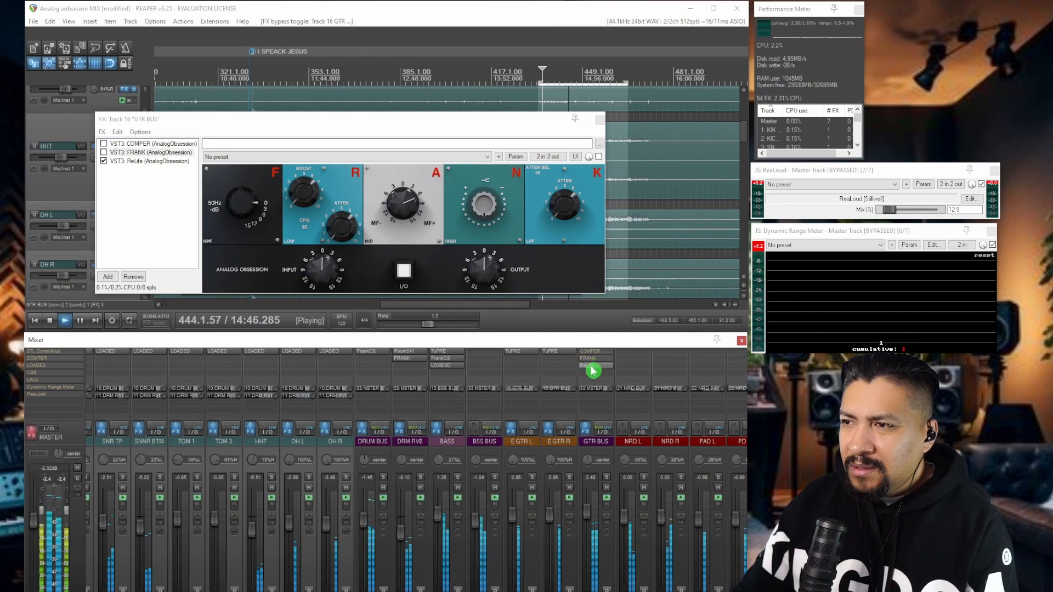
pyautogui.keyDown('shift'); pyautogui.click(595, 352); pyautogui.keyUp('shift')
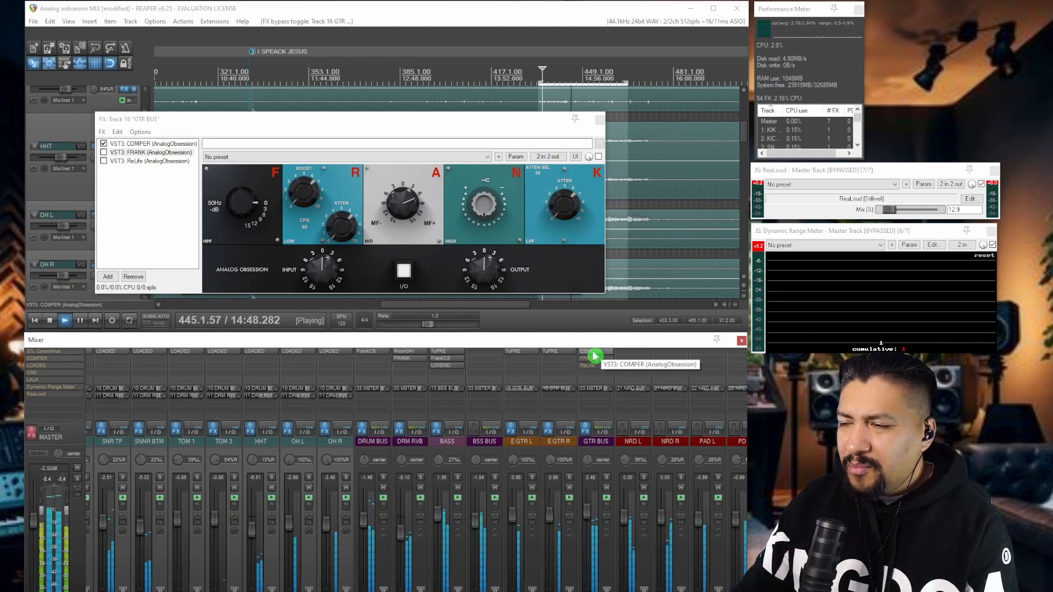
pyautogui.click(600, 119)
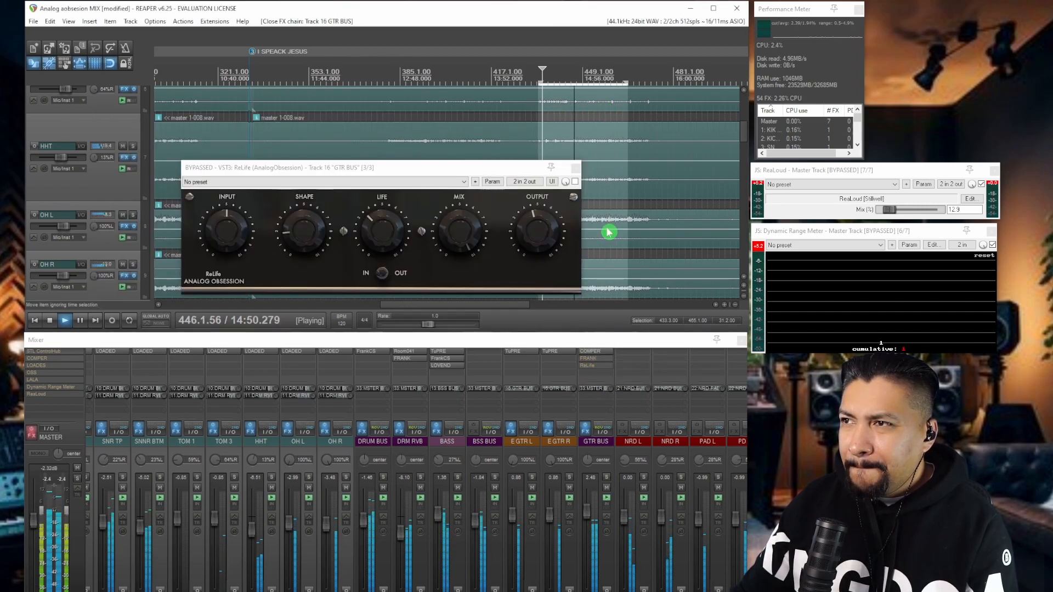
pyautogui.click(576, 167)
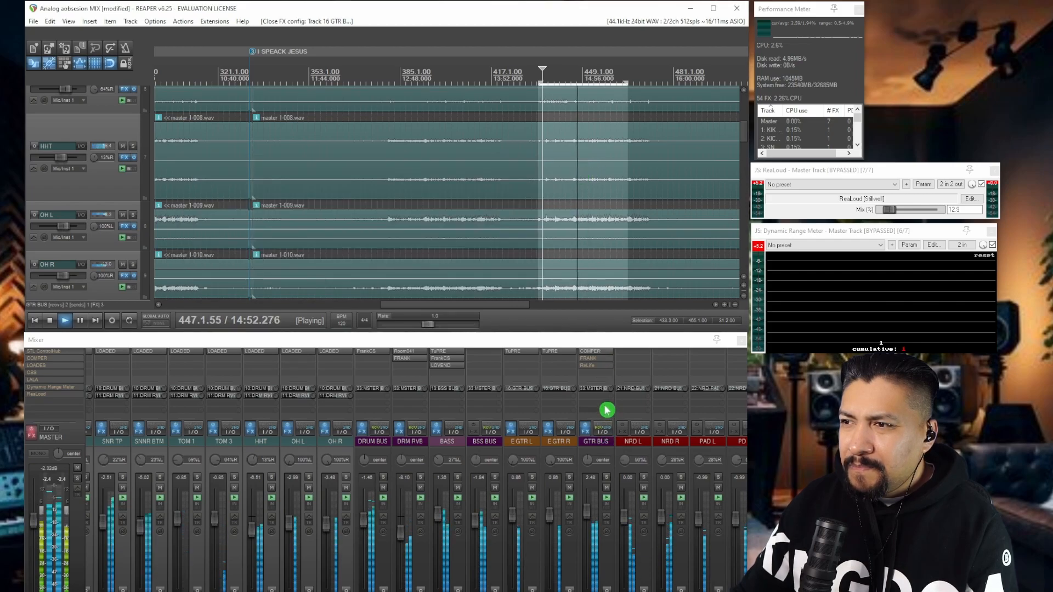
# Reactivate FRANK and ReLife on GTR BUS and arrange their windows so both sets of controls can be viewed
pyautogui.click(596, 359)
pyautogui.click(498, 454)
pyautogui.moveTo(421, 444); pyautogui.dragTo(448, 136)
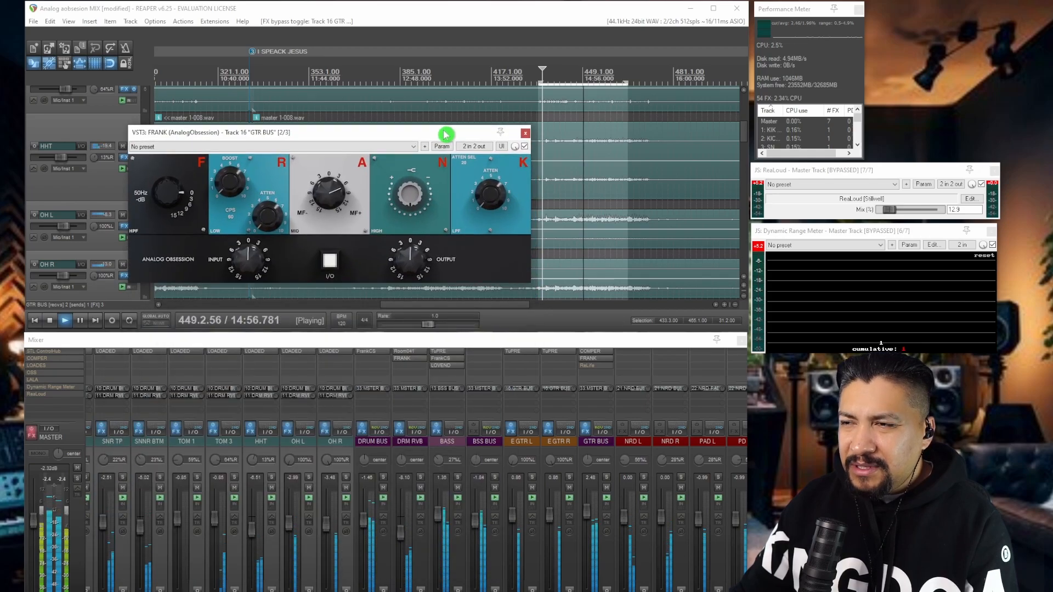
pyautogui.click(593, 366)
pyautogui.keyDown('shift'); pyautogui.click(593, 367); pyautogui.keyUp('shift')
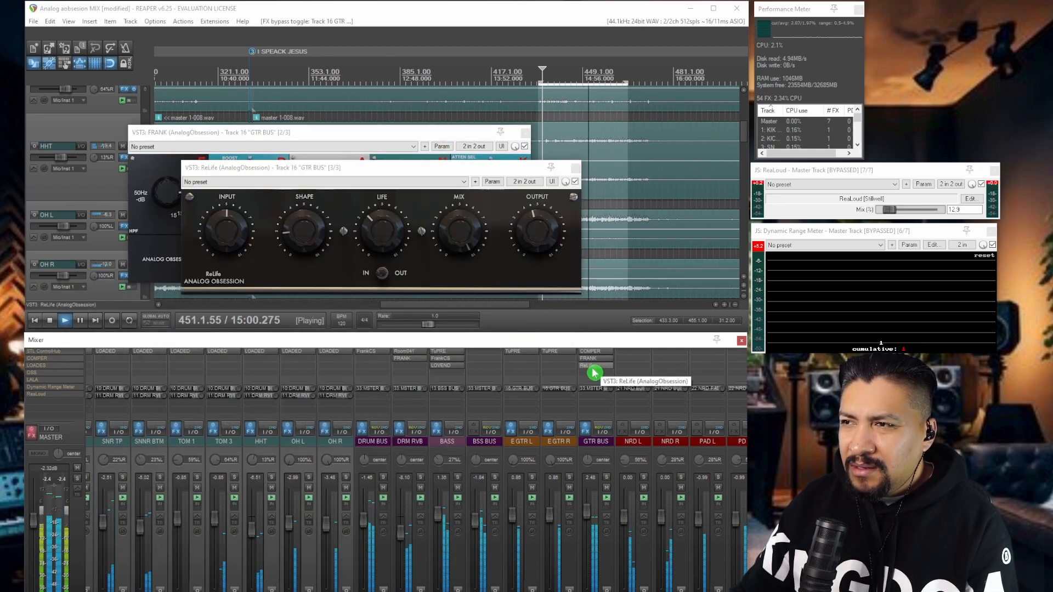
pyautogui.moveTo(492, 167); pyautogui.dragTo(405, 318)
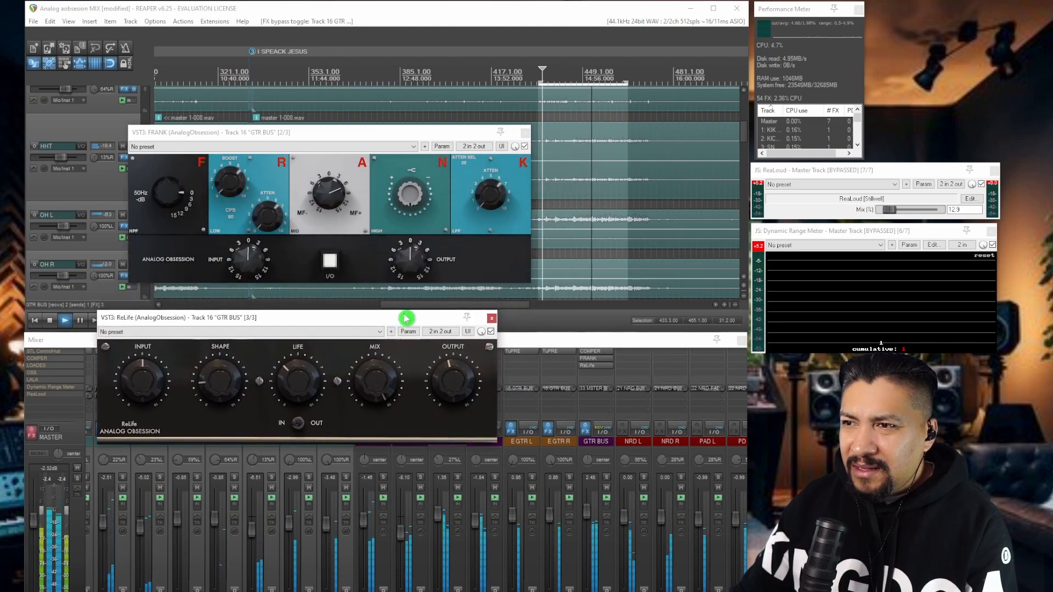
# Set ReLife's output on GTR BUS to 0.9 dB and reset the track's volume to 0.00 dB
pyautogui.moveTo(301, 357)
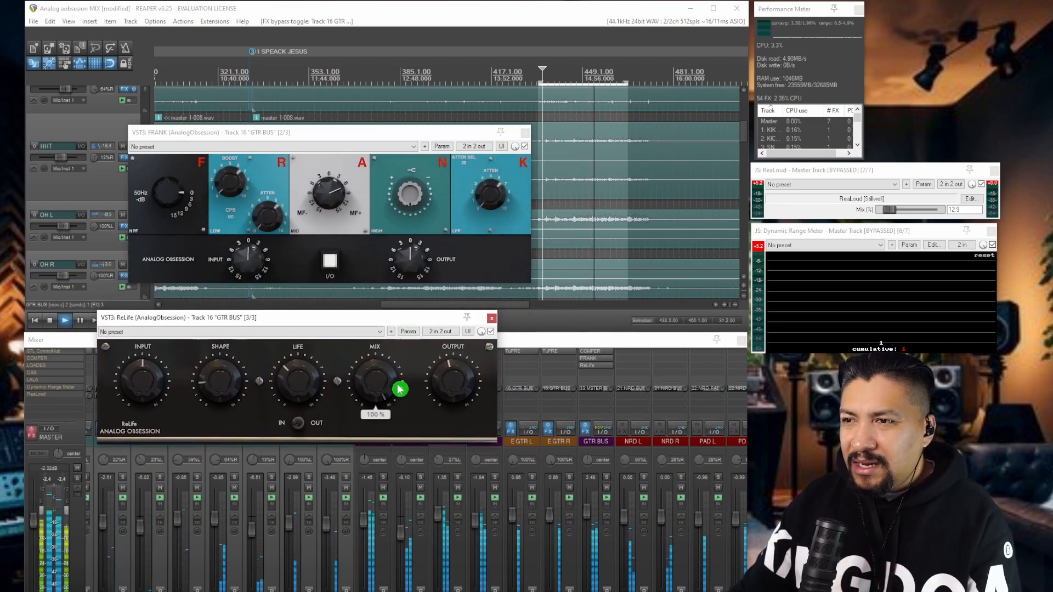
pyautogui.moveTo(449, 389)
pyautogui.moveTo(449, 389); pyautogui.dragTo(449, 382)
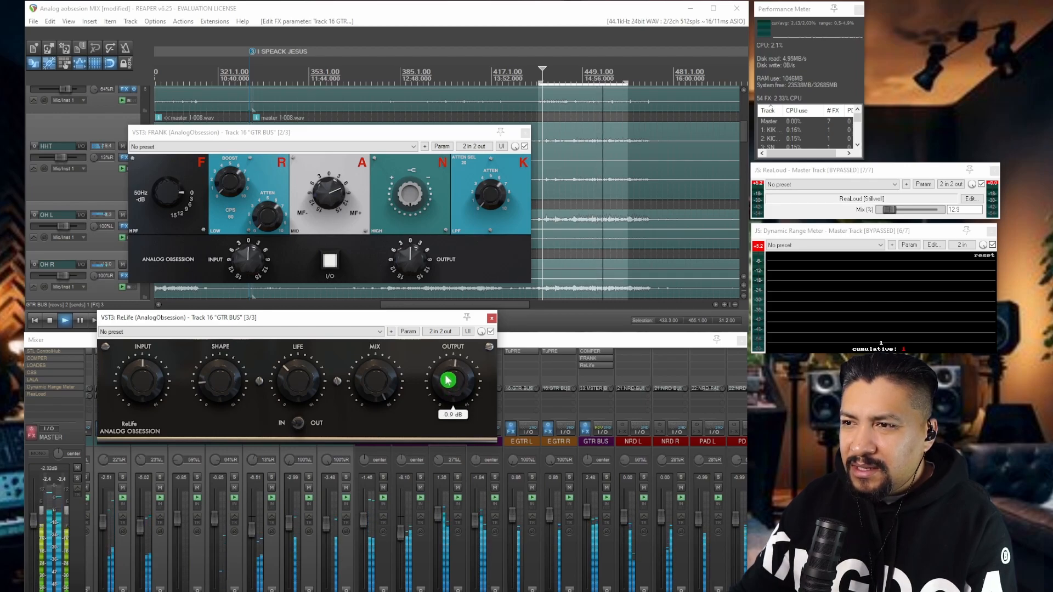
pyautogui.doubleClick(598, 517)
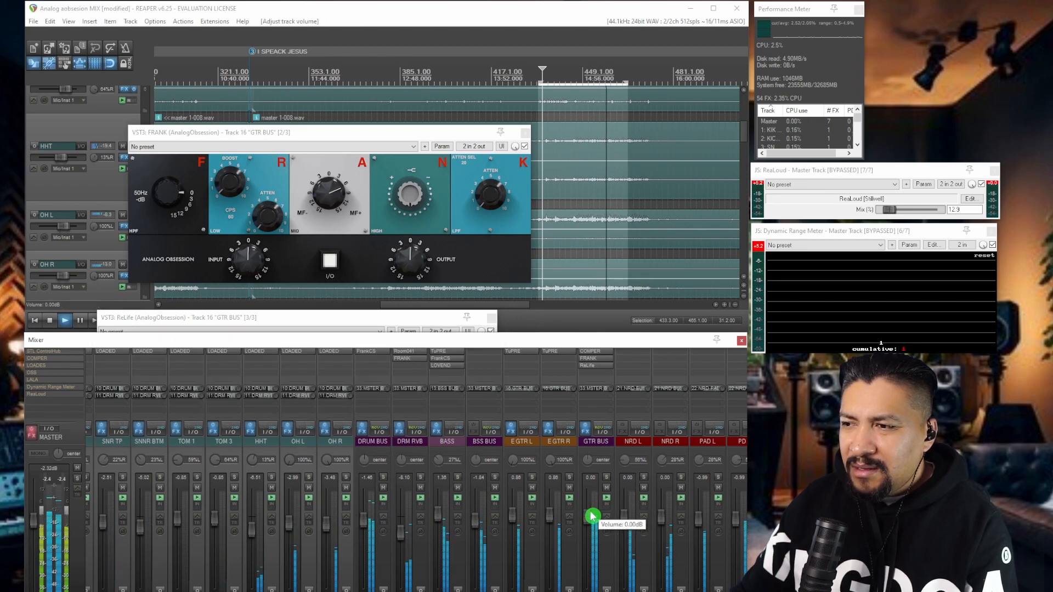
# Lower ReLife's output on GTR BUS to -0.3 dB and stop playback
pyautogui.click(422, 324)
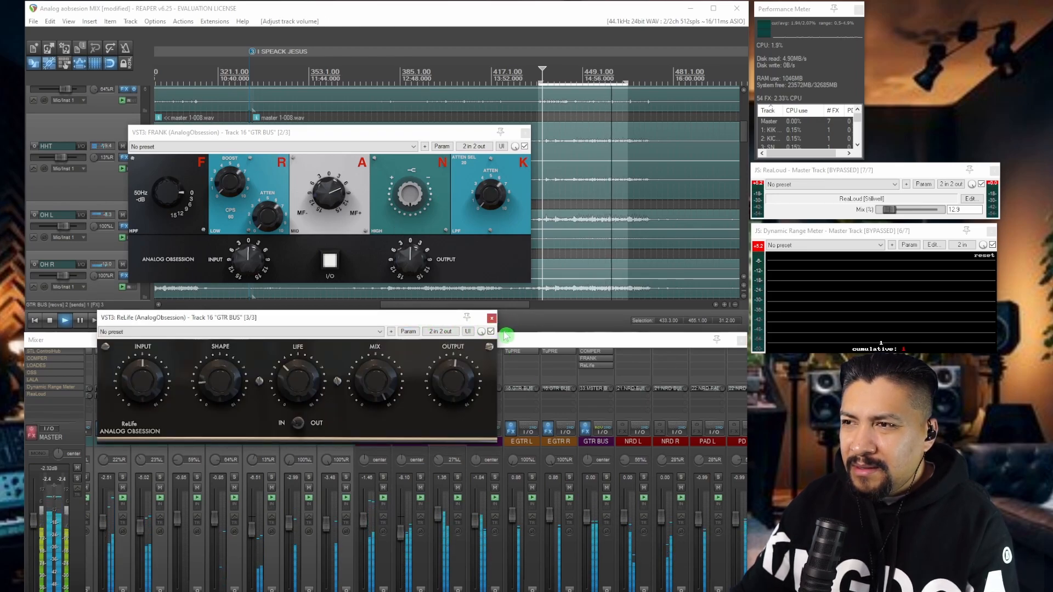
pyautogui.moveTo(458, 384); pyautogui.dragTo(458, 387)
pyautogui.press('space')
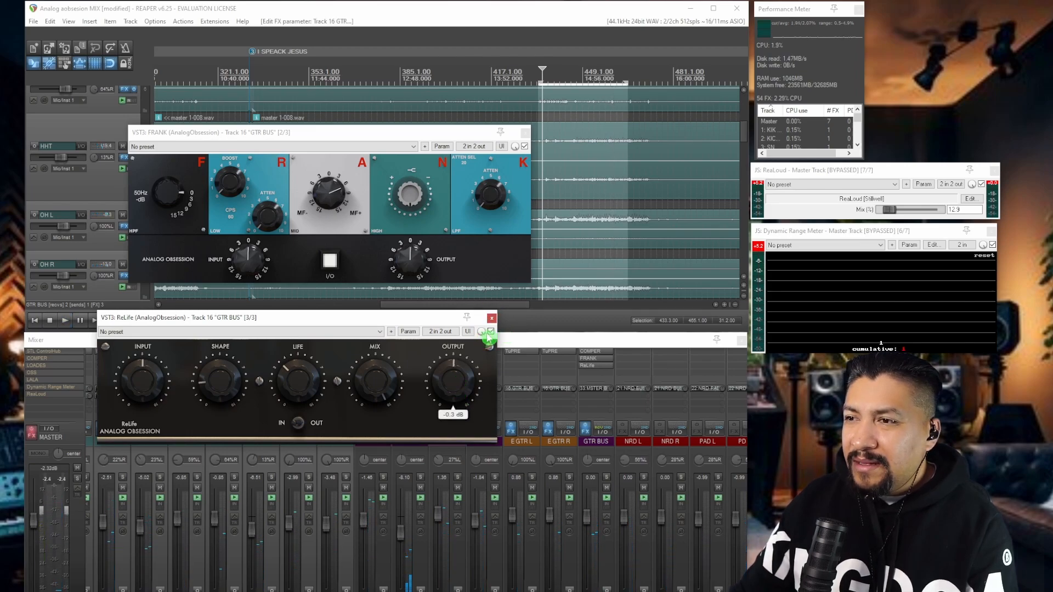
# Close the ReLife and FRANK windows, leaving ReLife enabled on GTR BUS
pyautogui.click(491, 331)
pyautogui.click(491, 319)
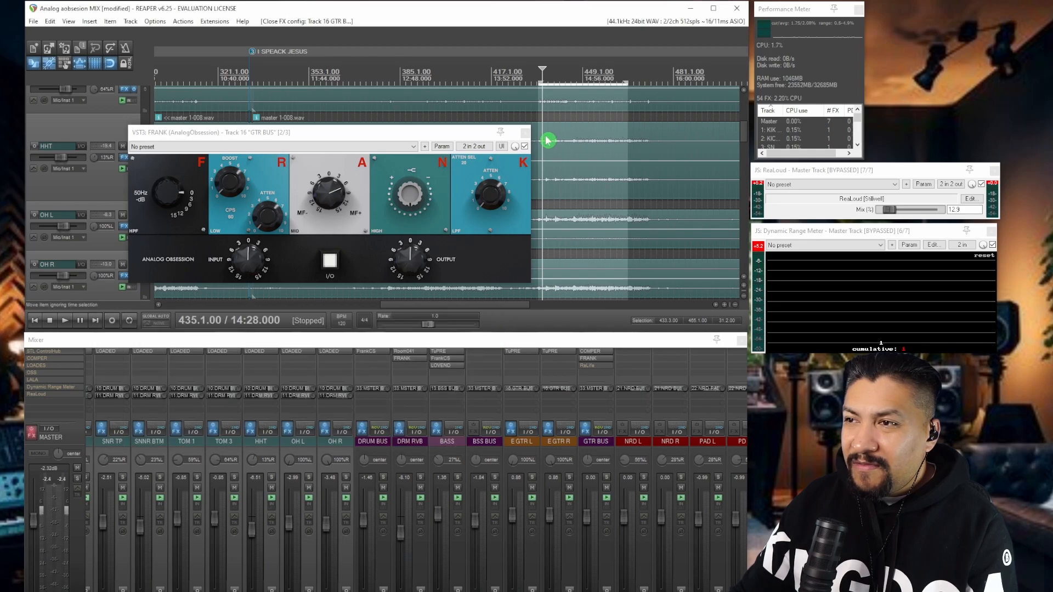
pyautogui.click(525, 133)
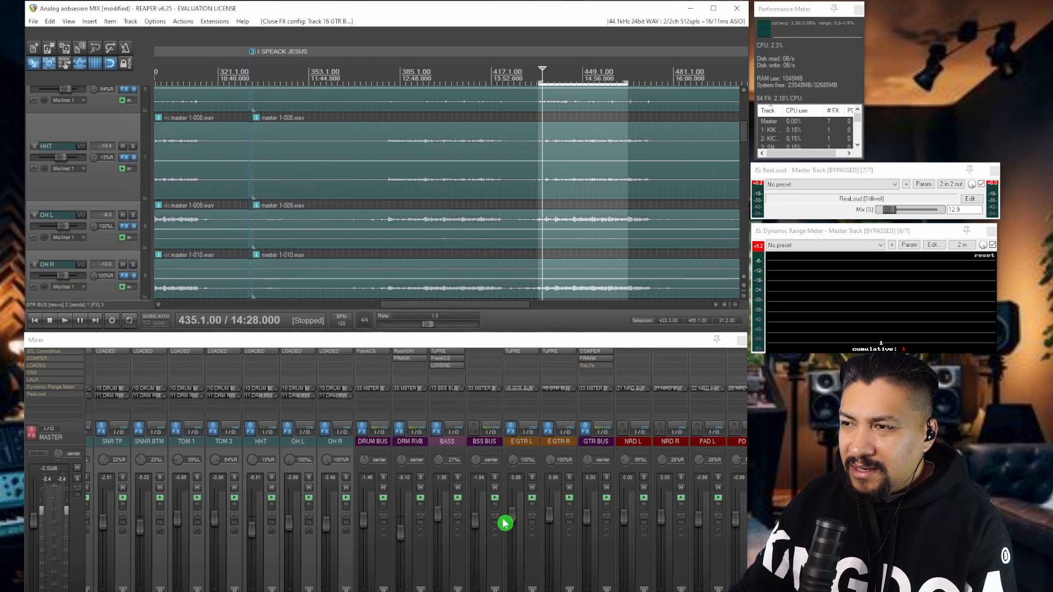
pyautogui.keyDown('shift'); pyautogui.click(586, 366); pyautogui.keyUp('shift')
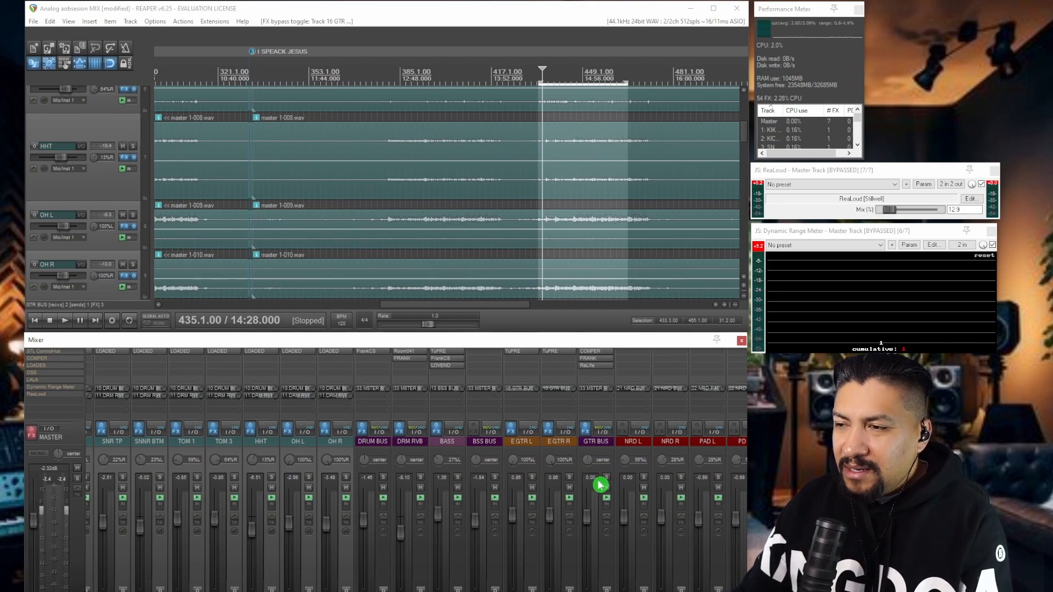
# Examine the bypassed COMPER compressor's settings on NRD BUS and close its window
pyautogui.hscroll(8, 600, 484)
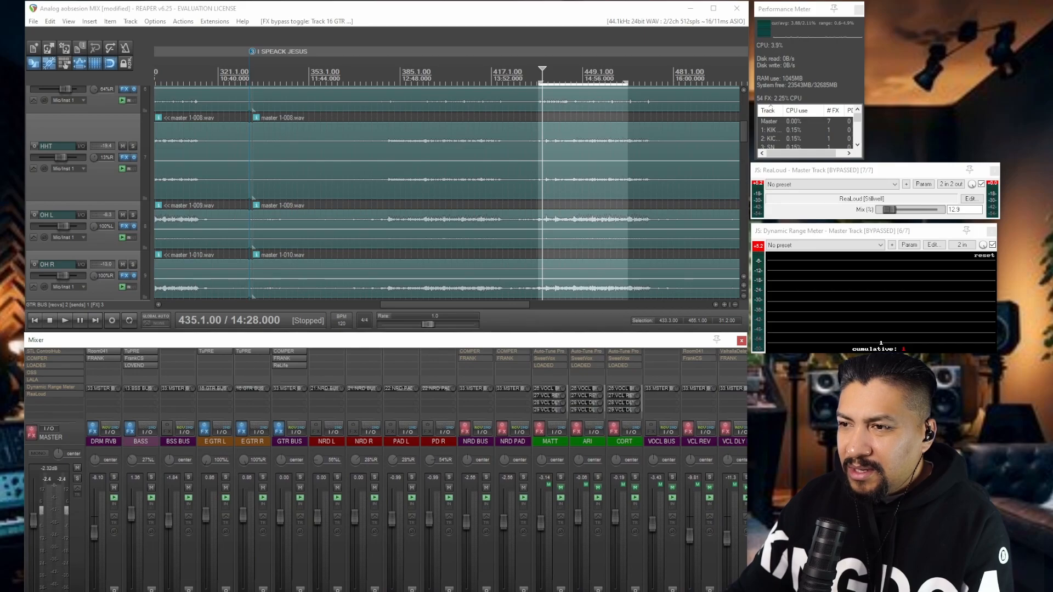
pyautogui.click(482, 355)
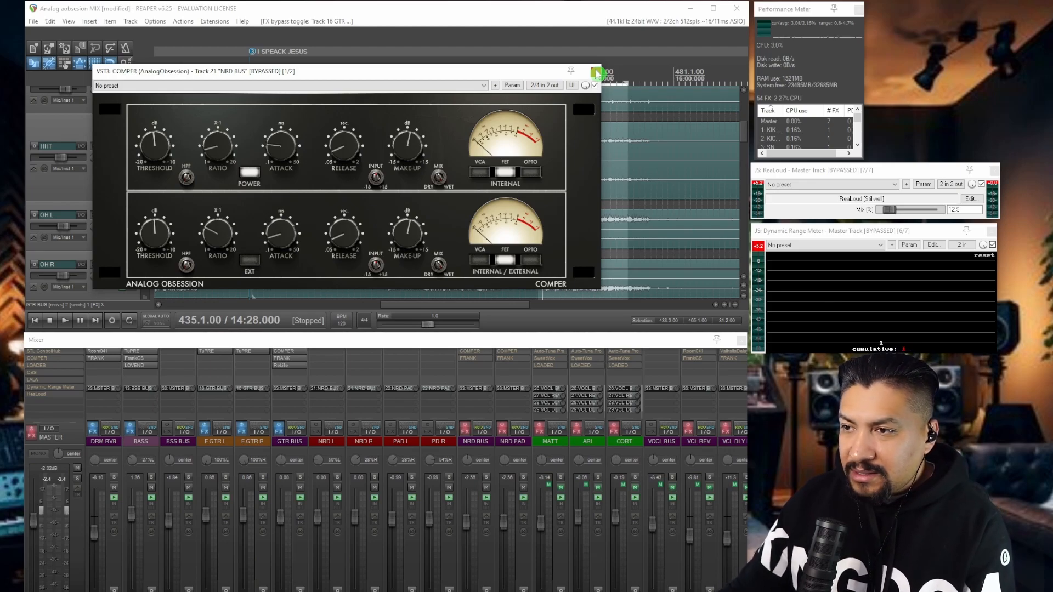
pyautogui.click(596, 73)
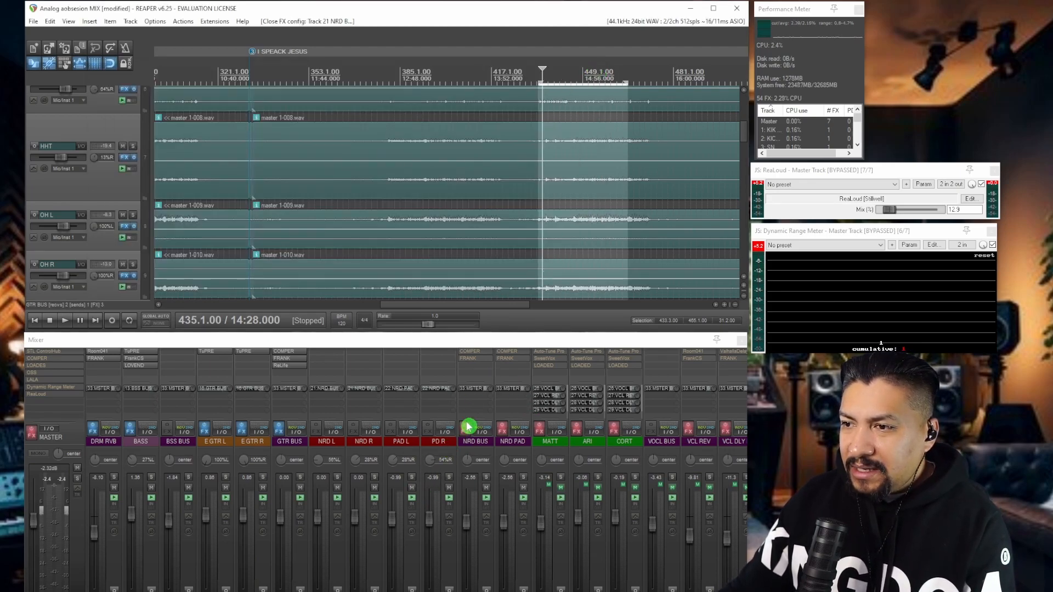
# Solo only NRD BUS and play its unprocessed sound from 435.1.00
pyautogui.click(486, 478)
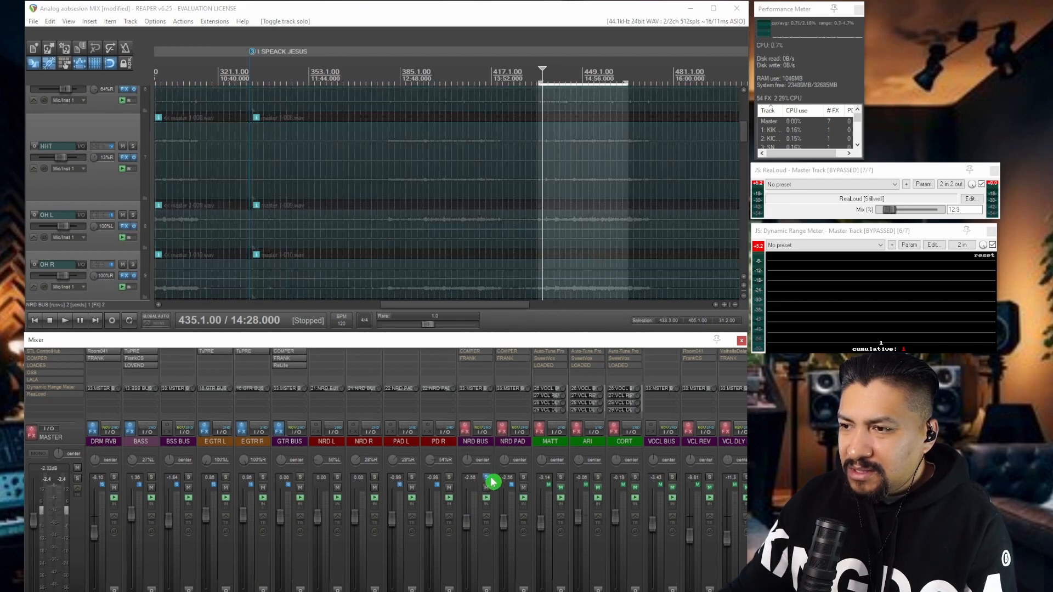
pyautogui.click(524, 478)
pyautogui.click(524, 478)
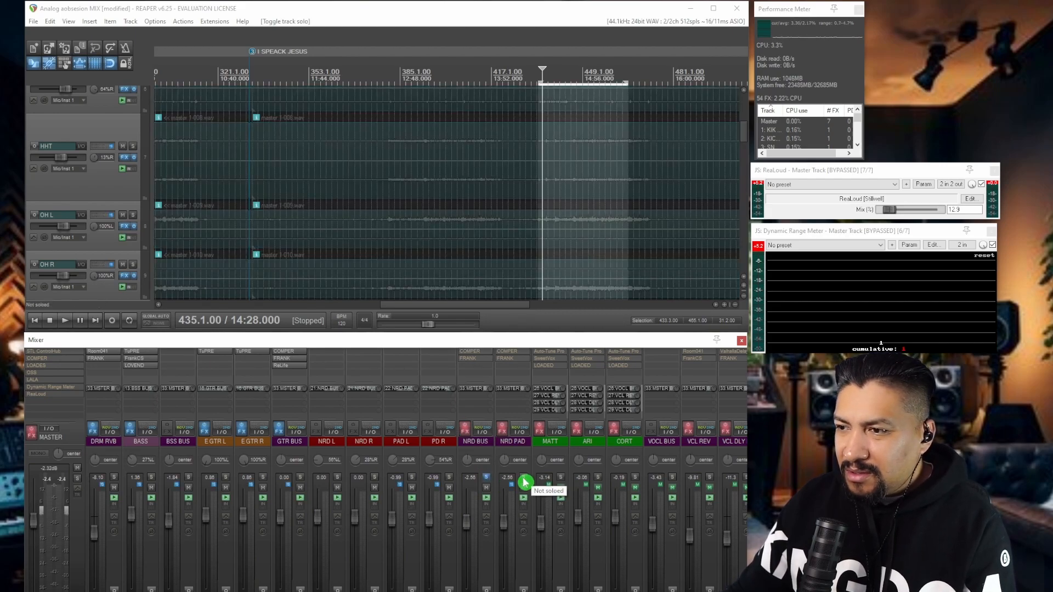
pyautogui.press('space')
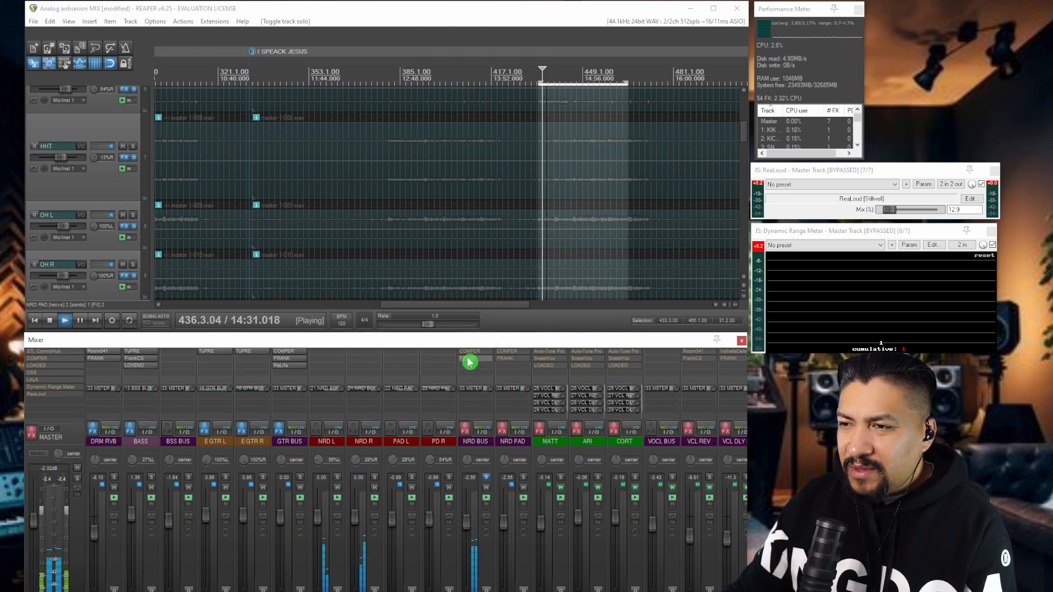
# Enable the NRD BUS effects and compare the sound with COMPER bypassed and active
pyautogui.click(466, 429)
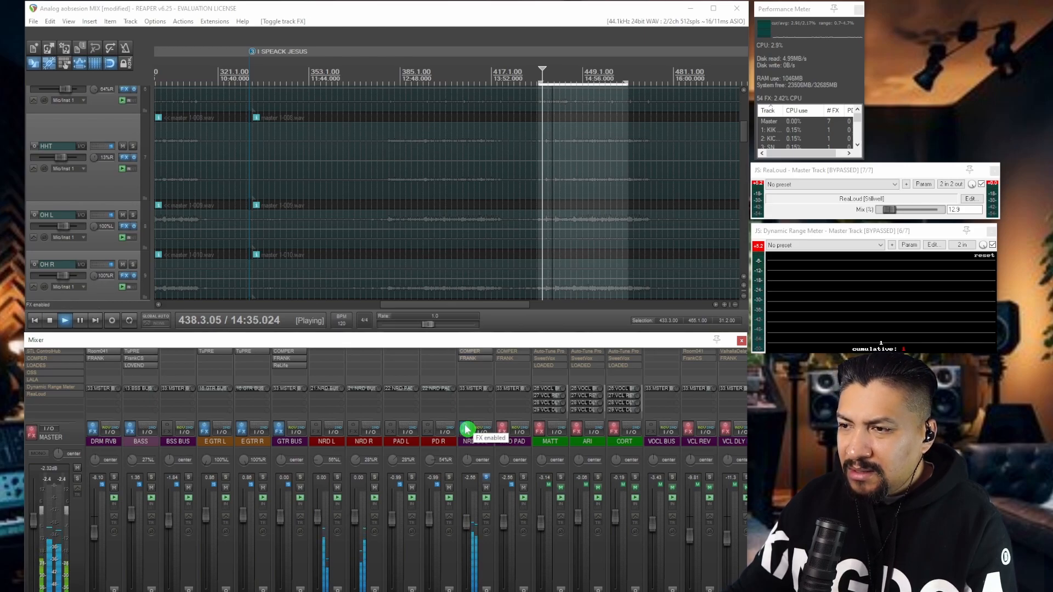
pyautogui.click(474, 357)
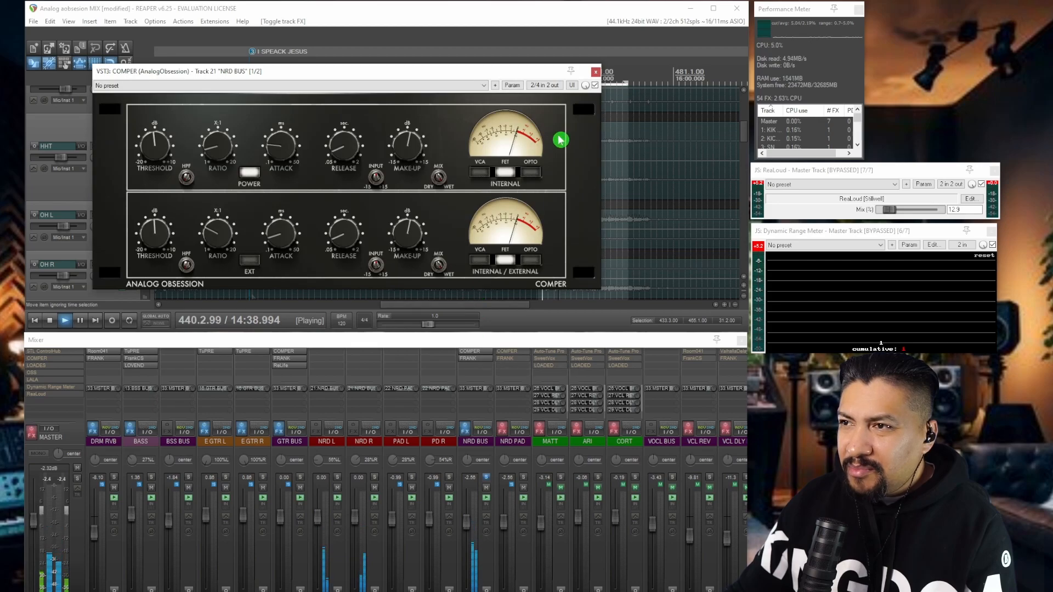
pyautogui.click(595, 85)
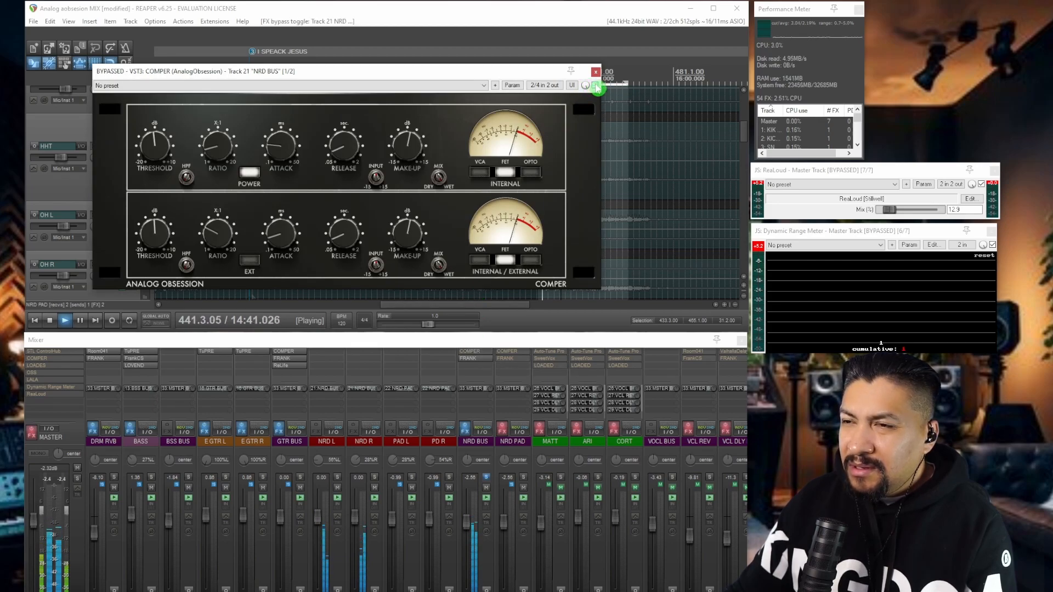
pyautogui.click(596, 86)
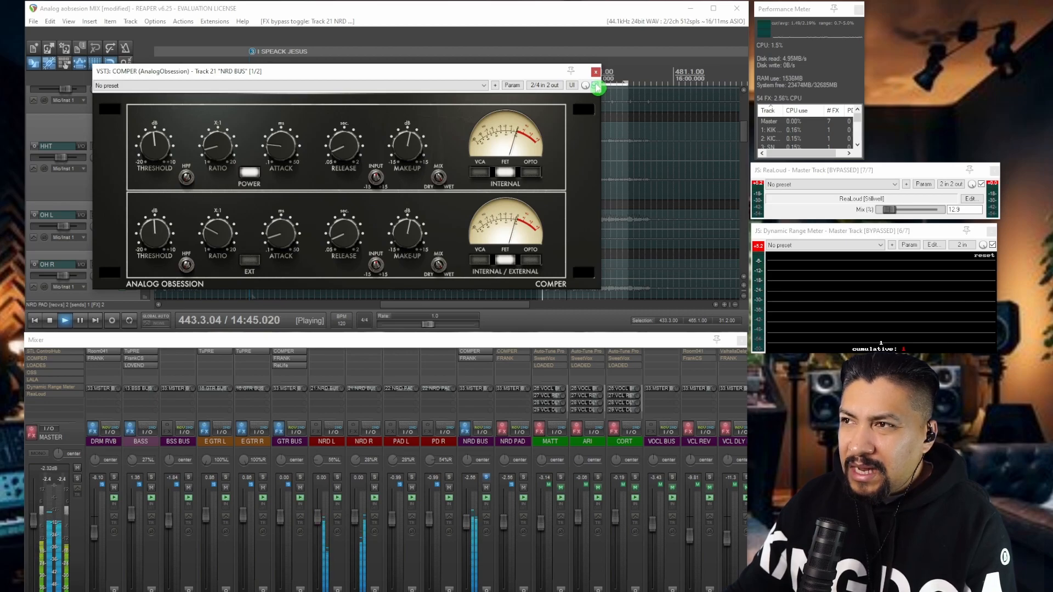
# Examine the FRANK equalizer's mid and high settings on NRD BUS while toggling its bypass to compare the sound
pyautogui.click(473, 359)
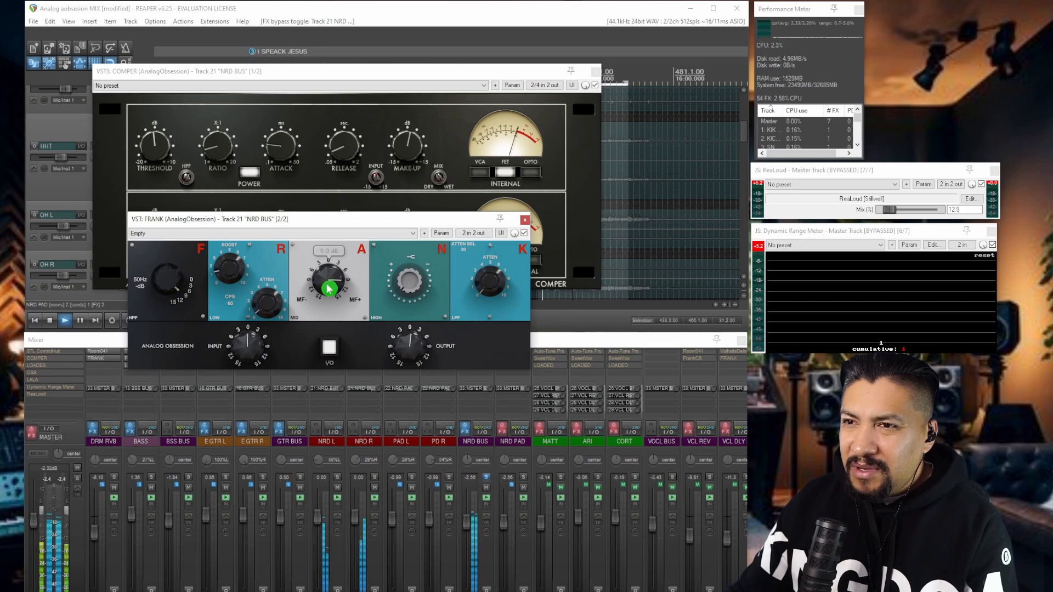
pyautogui.moveTo(418, 282)
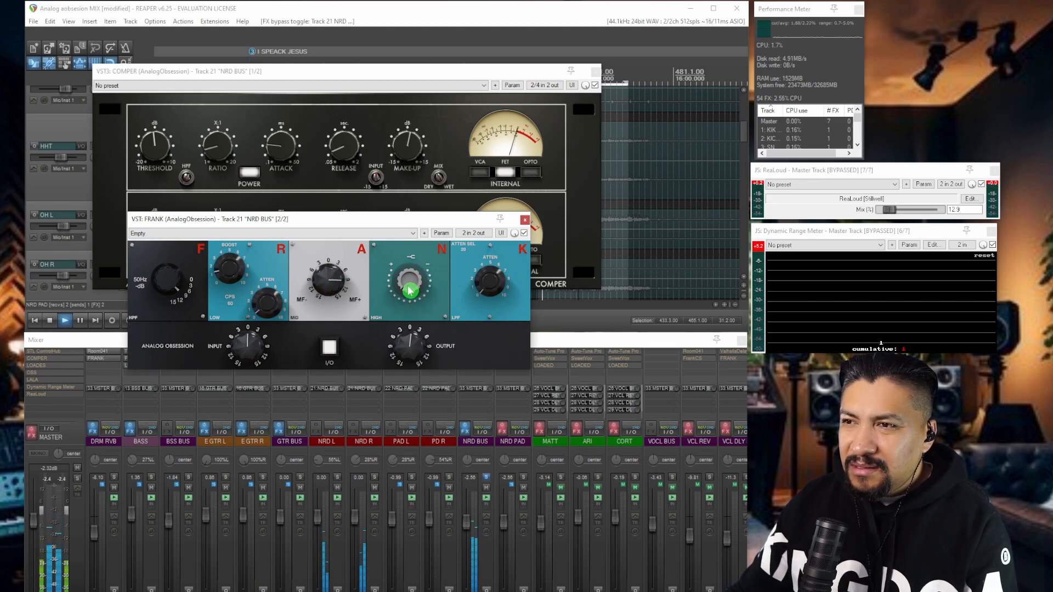
pyautogui.click(524, 234)
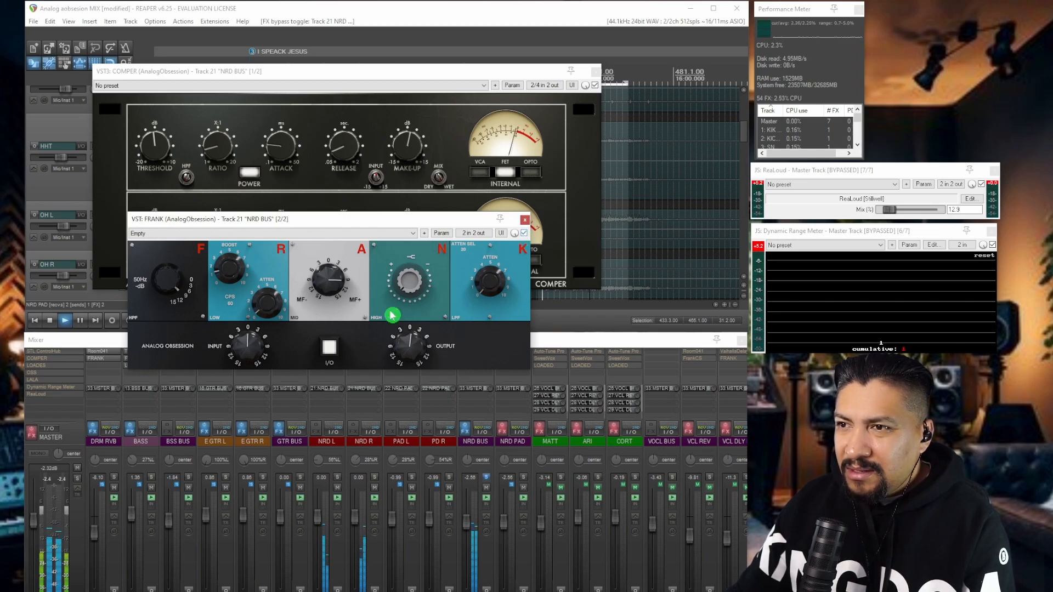
pyautogui.moveTo(348, 277)
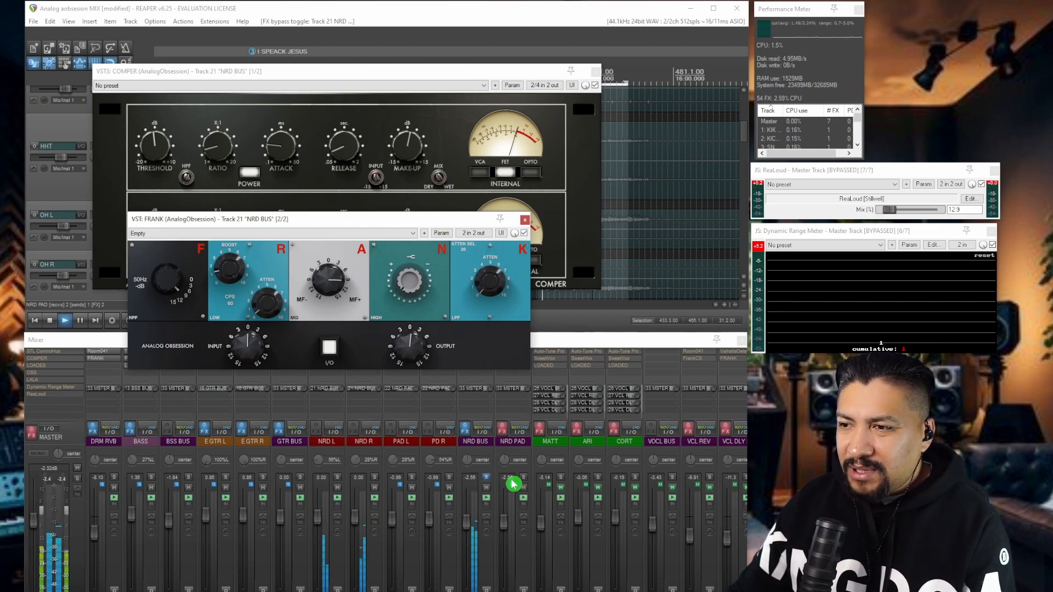
# Unsolo NRD BUS to hear it in the full mix, and stop playback
pyautogui.click(485, 477)
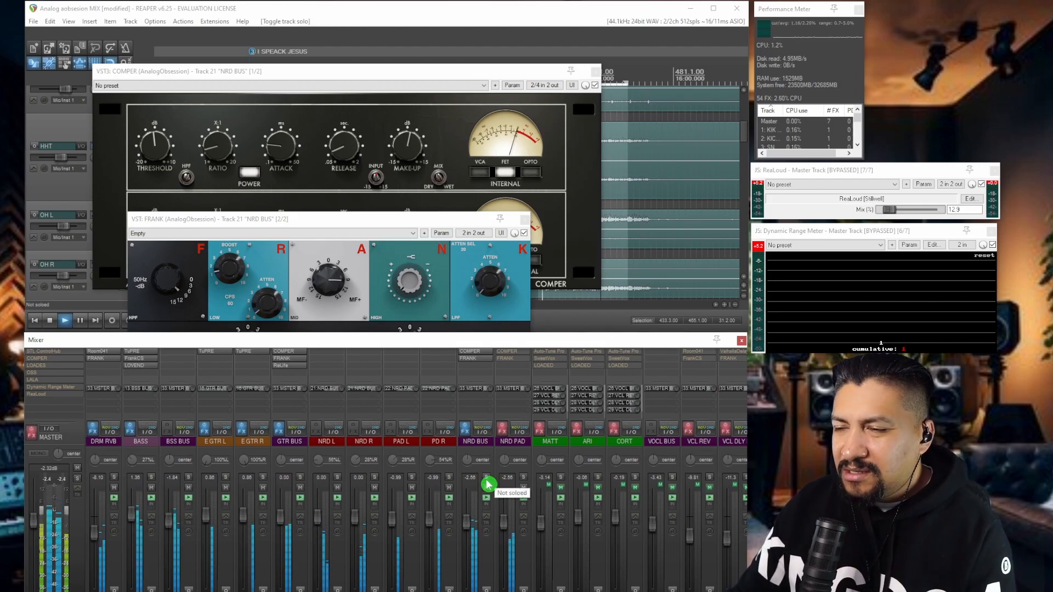
pyautogui.press('space')
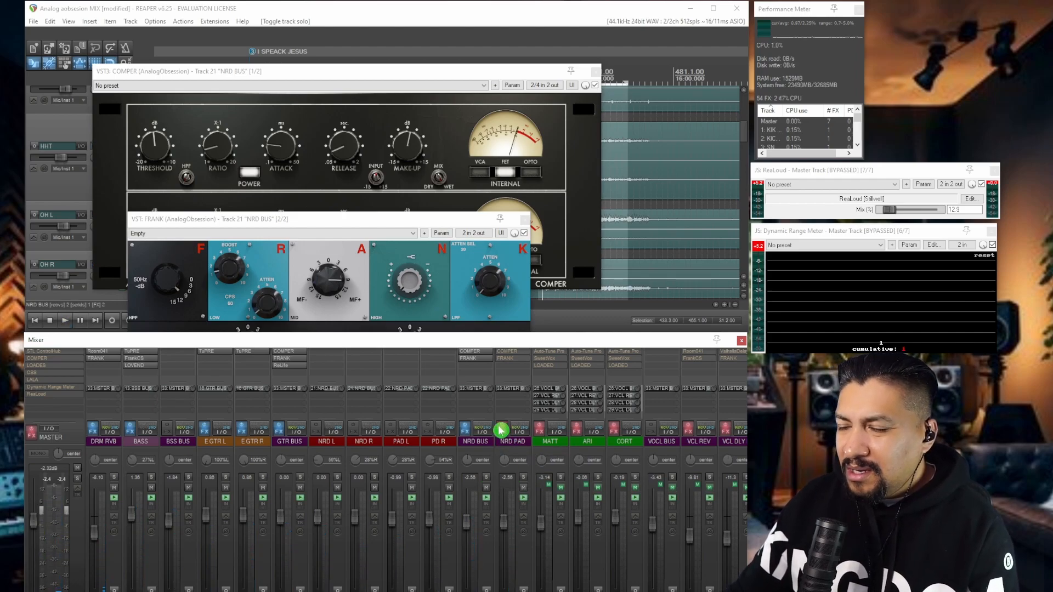
# Solo NRD PAD, play it unprocessed and with its effects enabled, and close the NRD BUS plugin windows
pyautogui.click(523, 478)
pyautogui.press('space')
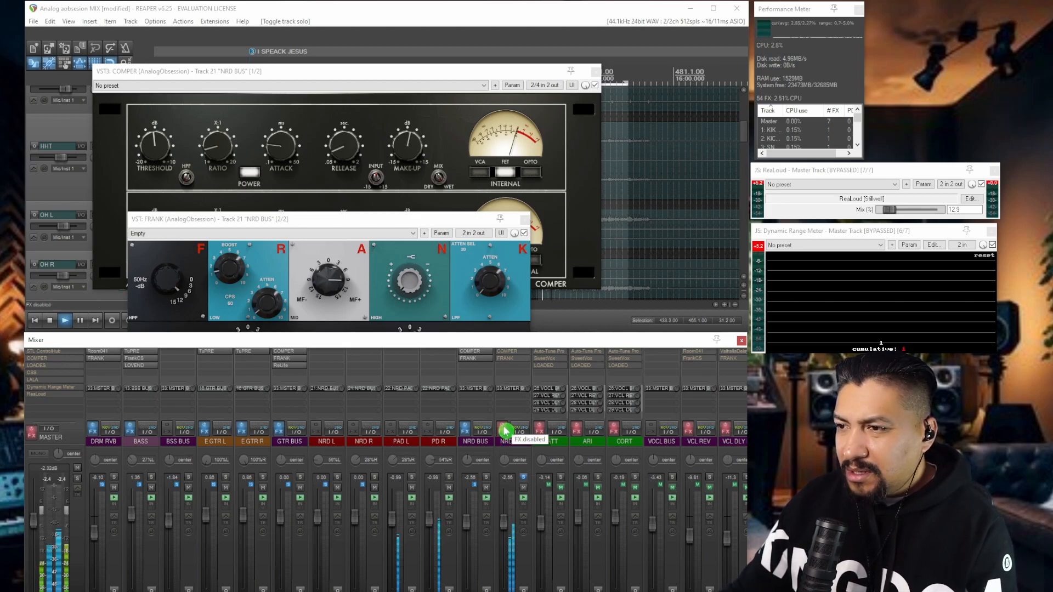
pyautogui.click(595, 72)
pyautogui.click(524, 218)
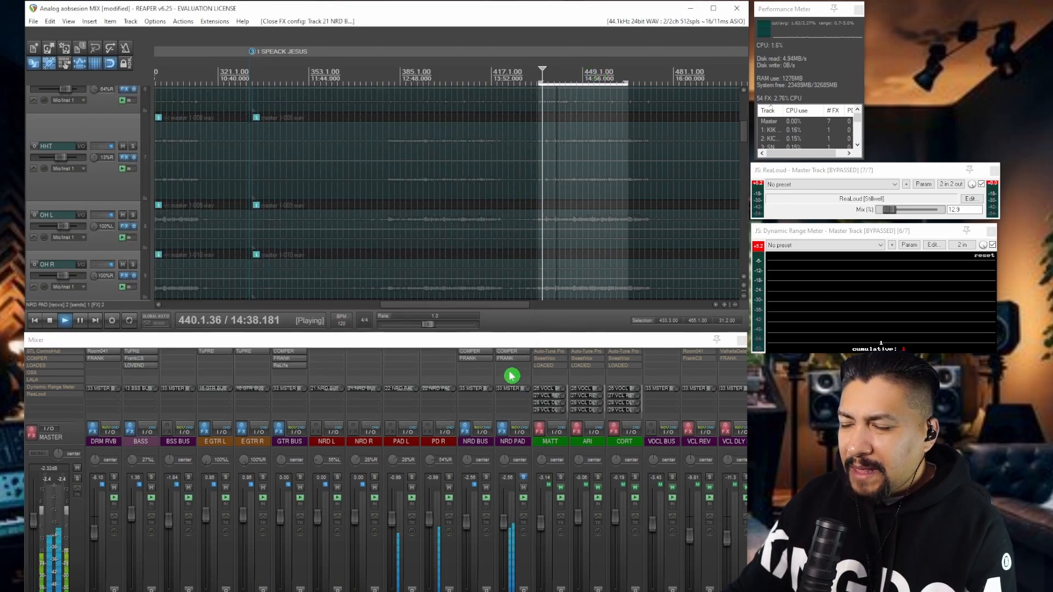
# Open the COMPER and FRANK plugins of NRD PAD and arrange their windows so both are visible
pyautogui.click(509, 356)
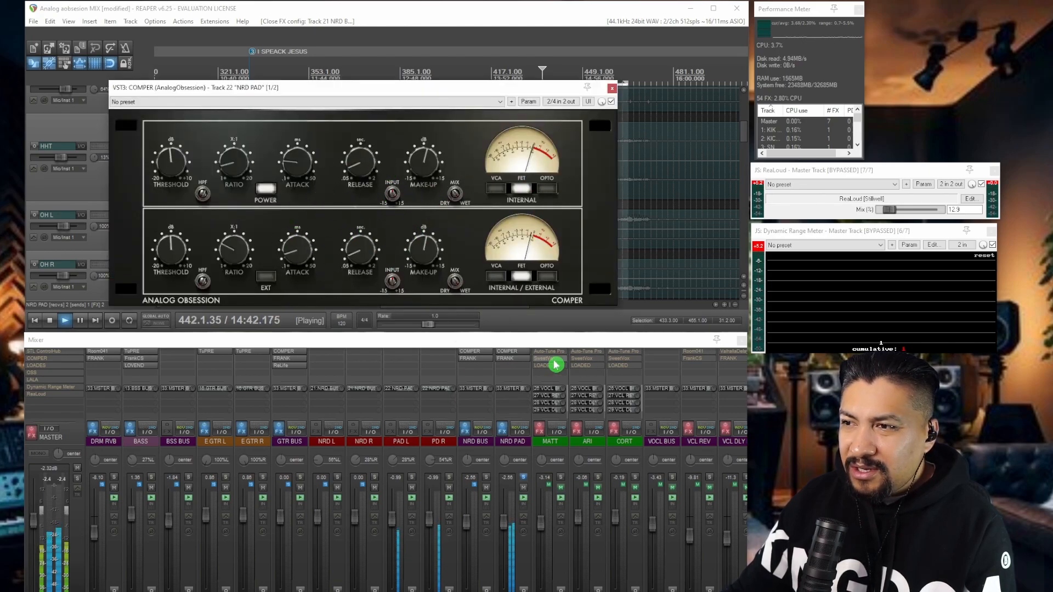
pyautogui.doubleClick(501, 365)
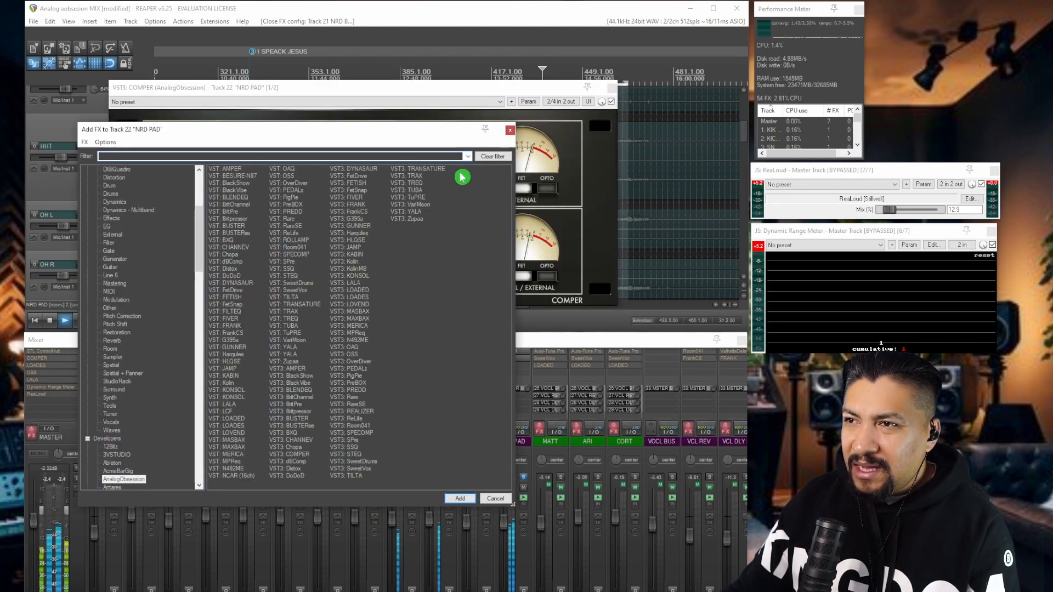
pyautogui.click(510, 130)
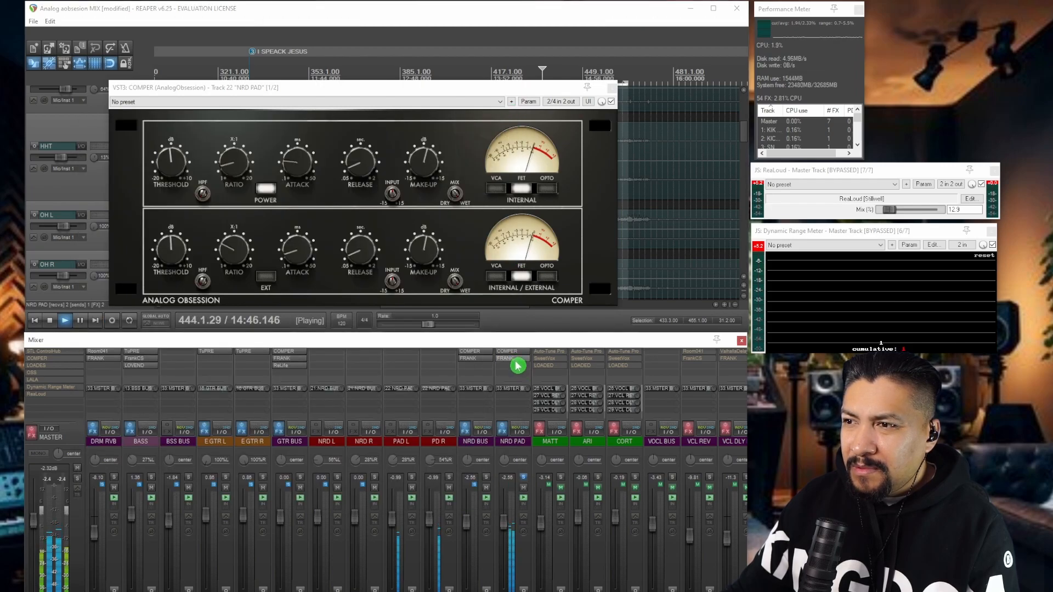
pyautogui.click(512, 358)
pyautogui.moveTo(490, 231); pyautogui.dragTo(476, 315)
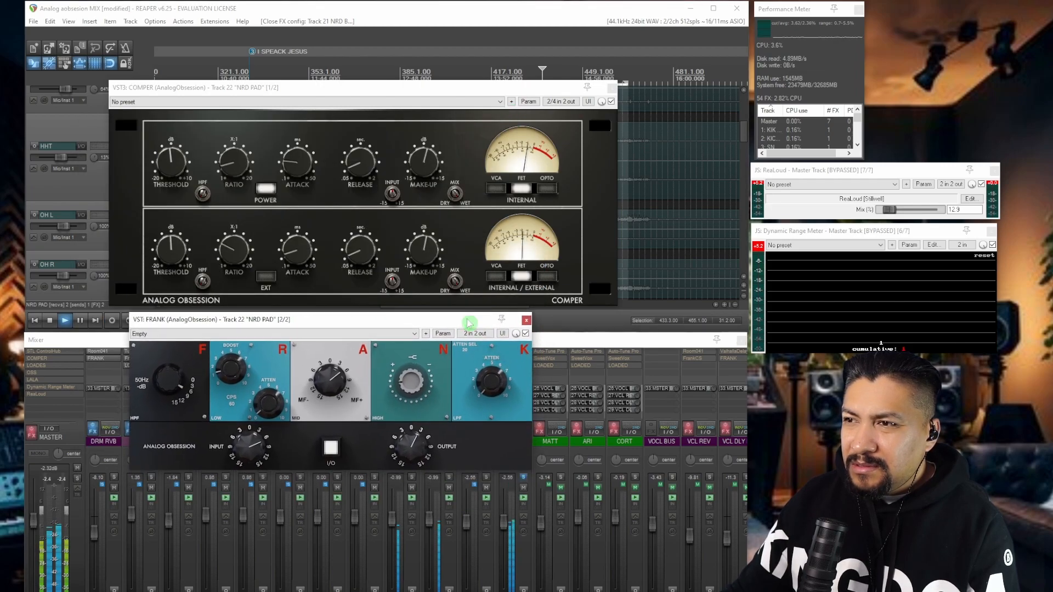
# Compare the NRD PAD sound with COMPER and FRANK bypassed and with both active again
pyautogui.click(610, 102)
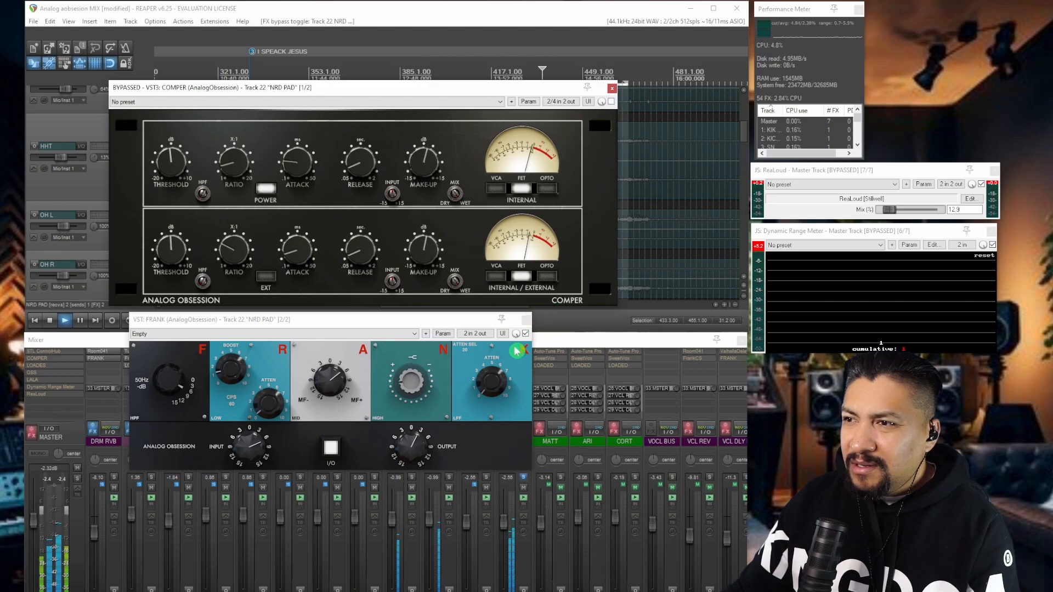
pyautogui.click(525, 333)
pyautogui.moveTo(479, 321); pyautogui.dragTo(434, 319)
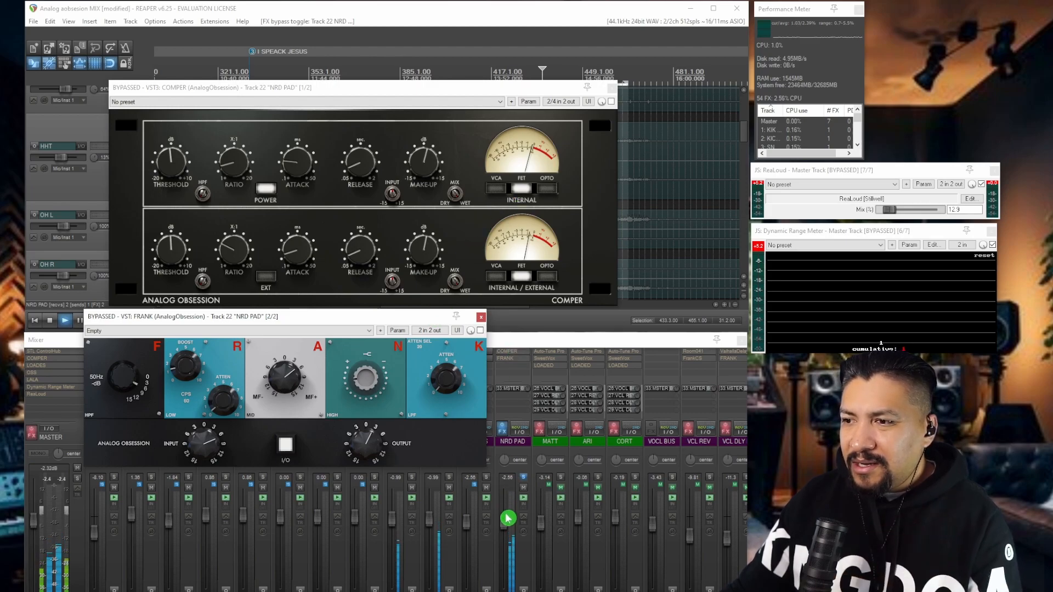
pyautogui.click(611, 102)
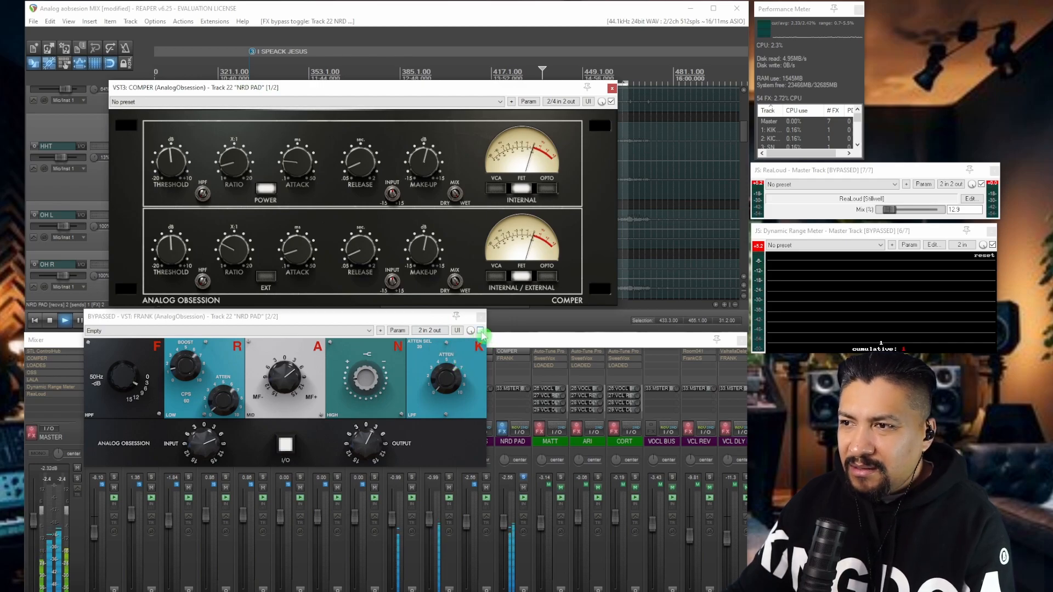
pyautogui.click(480, 331)
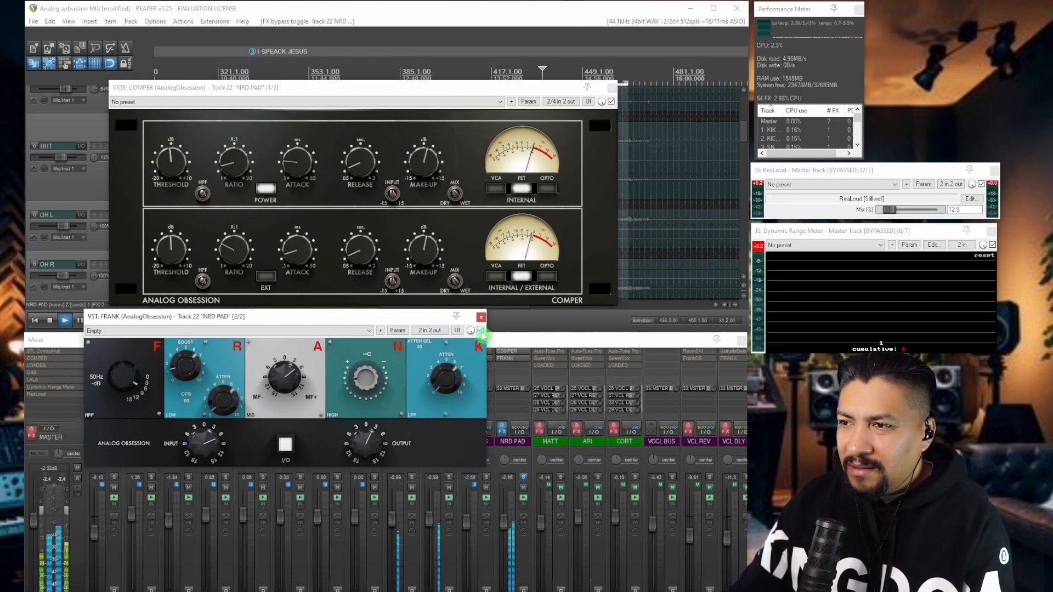
# Unsolo NRD PAD to hear it in the full mix, and stop playback
pyautogui.click(521, 480)
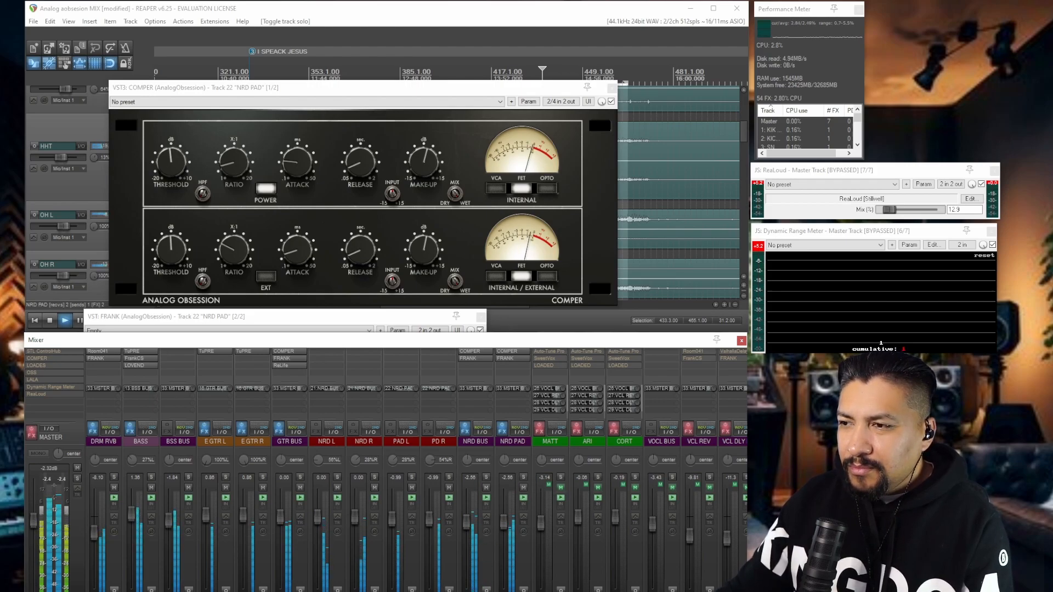
pyautogui.hscroll(6, 417, 469)
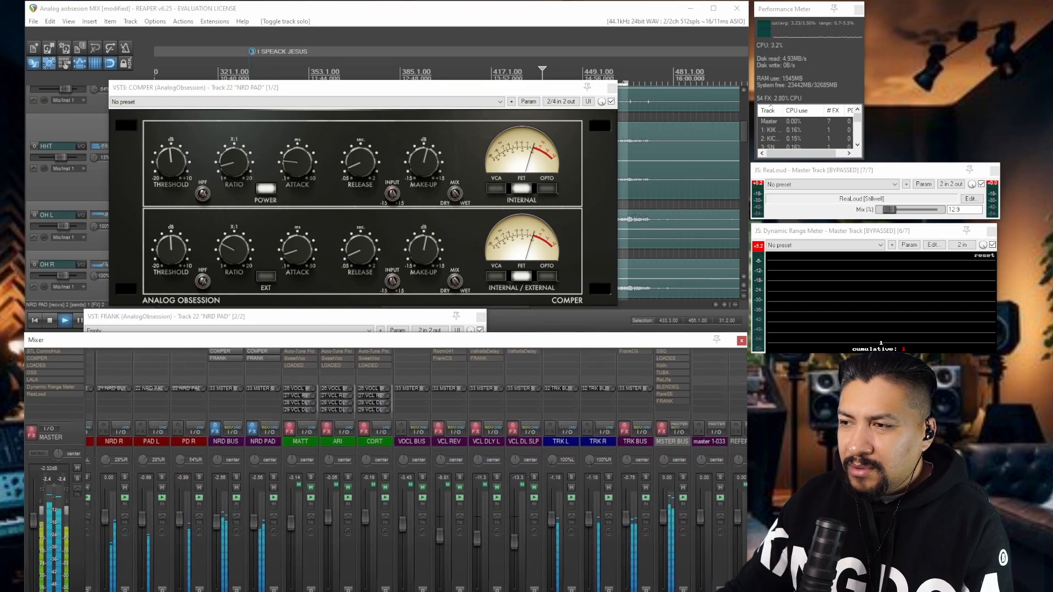
pyautogui.press('space')
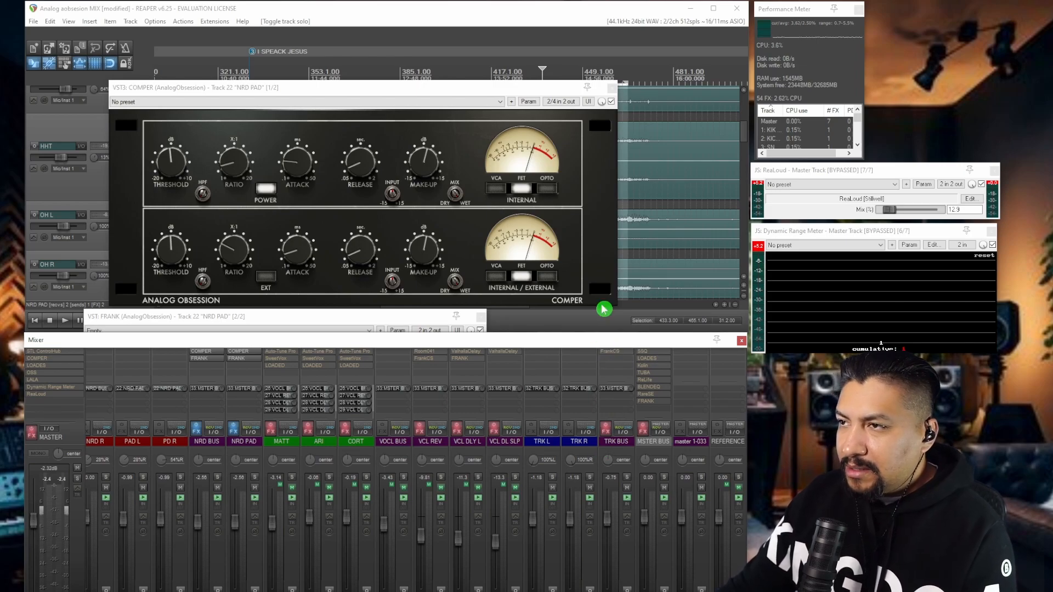
# Close the NRD PAD plugin windows and open the FrankCS channel strip on TRK BUS to view its settings
pyautogui.click(611, 88)
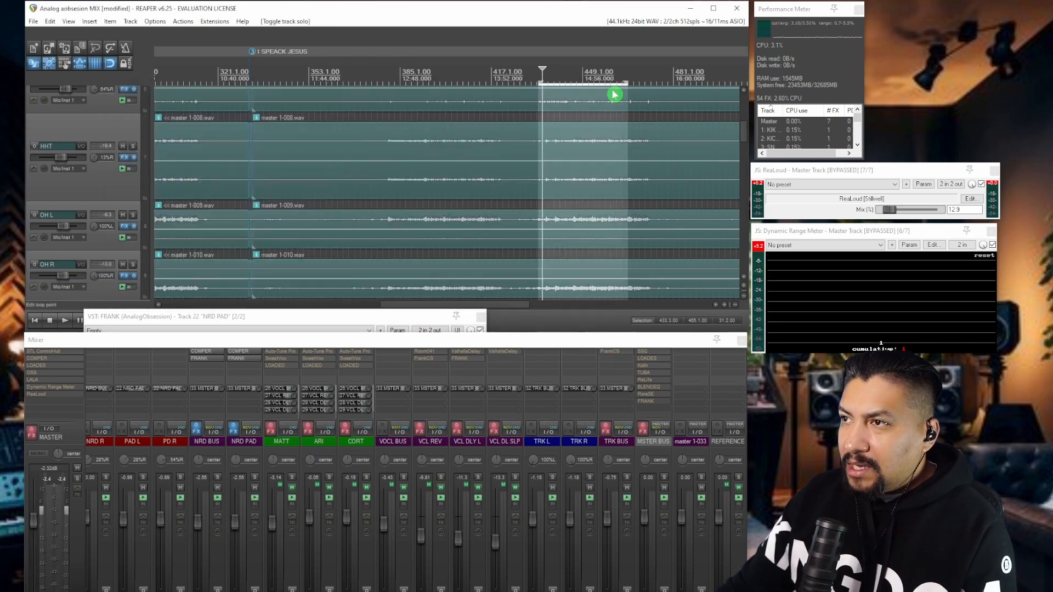
pyautogui.click(481, 316)
pyautogui.click(623, 356)
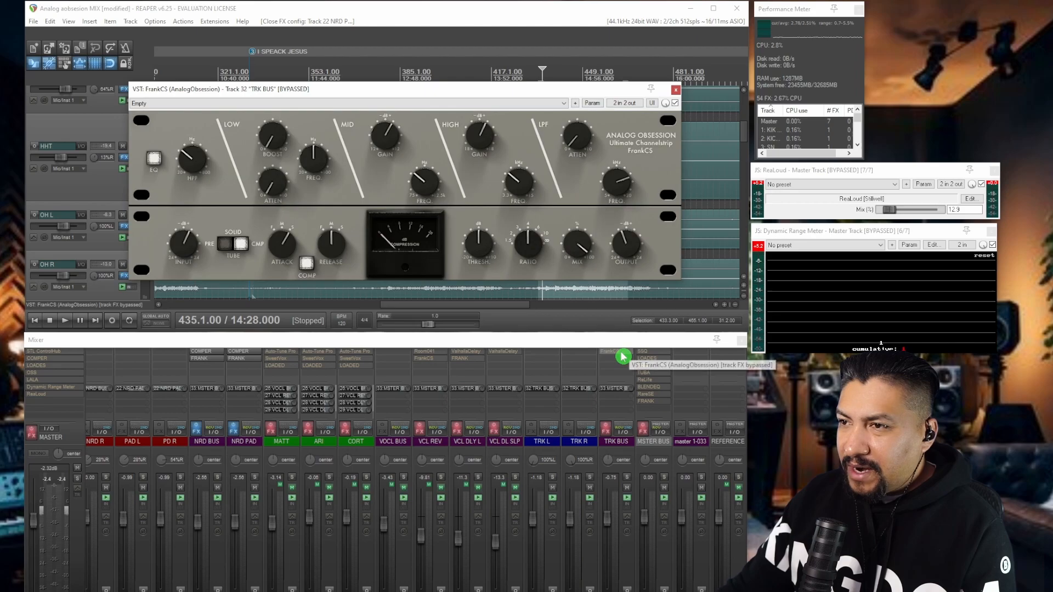
pyautogui.moveTo(504, 95)
pyautogui.mouseDown()
pyautogui.moveTo(461, 91)
pyautogui.moveTo(491, 103)
pyautogui.moveTo(522, 93)
pyautogui.moveTo(495, 102)
pyautogui.mouseUp()
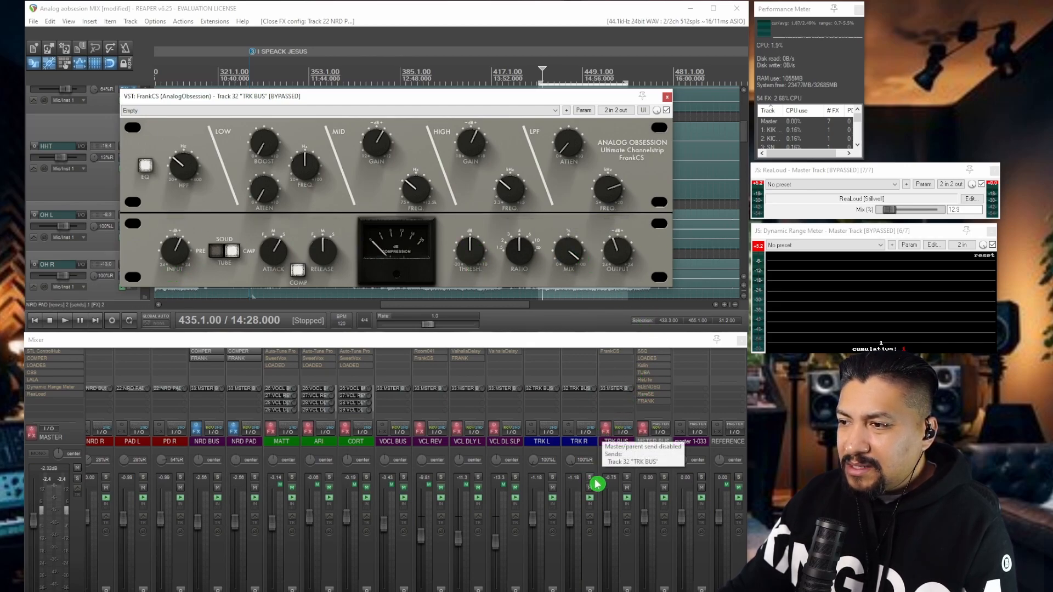
# Solo TRK BUS, play its unprocessed sound from 435.1.00, and enable its effects
pyautogui.click(627, 477)
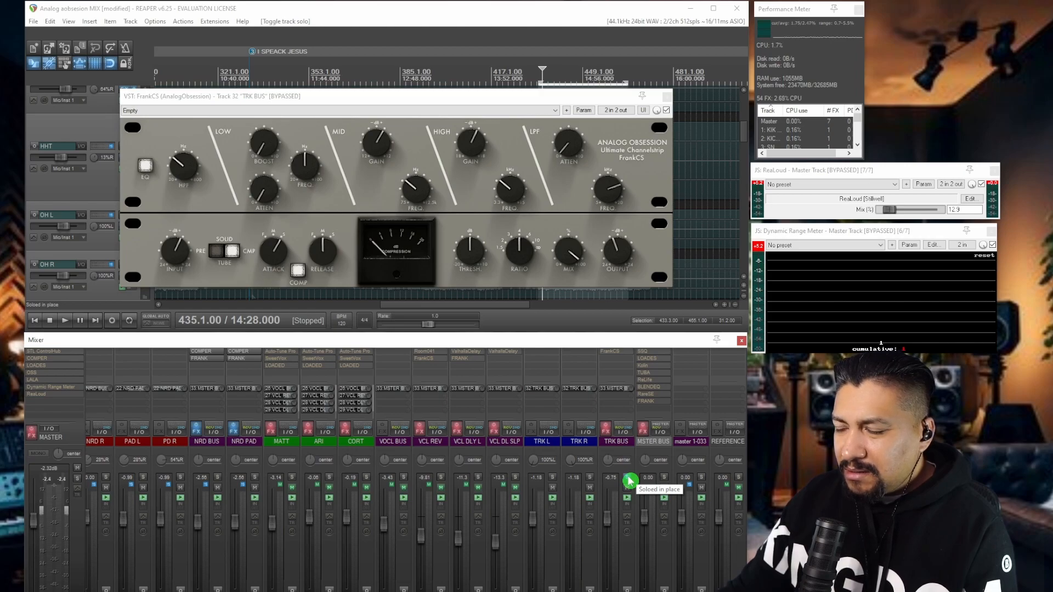
pyautogui.press('space')
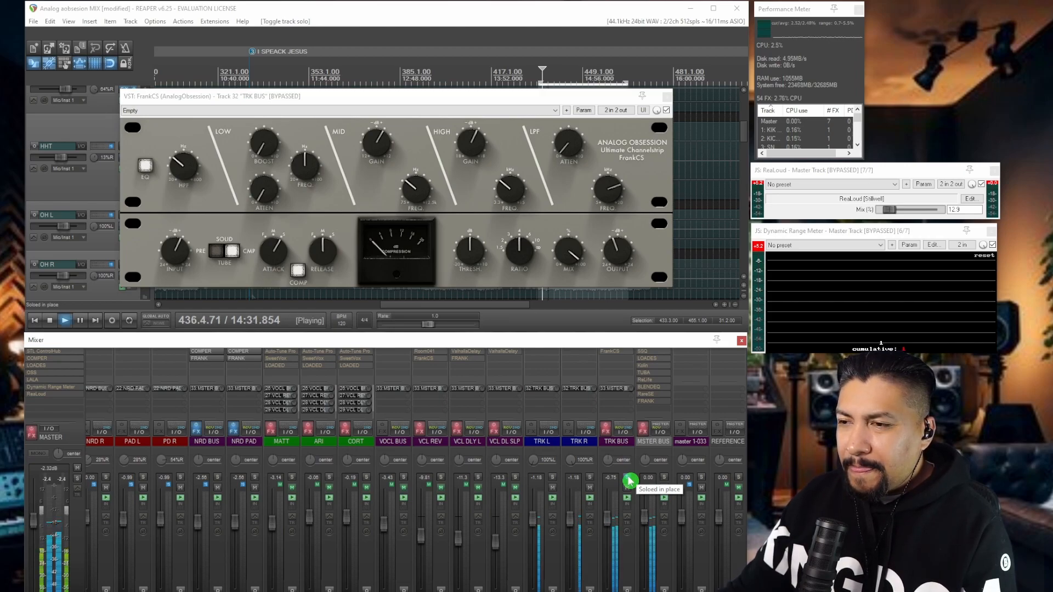
pyautogui.click(606, 430)
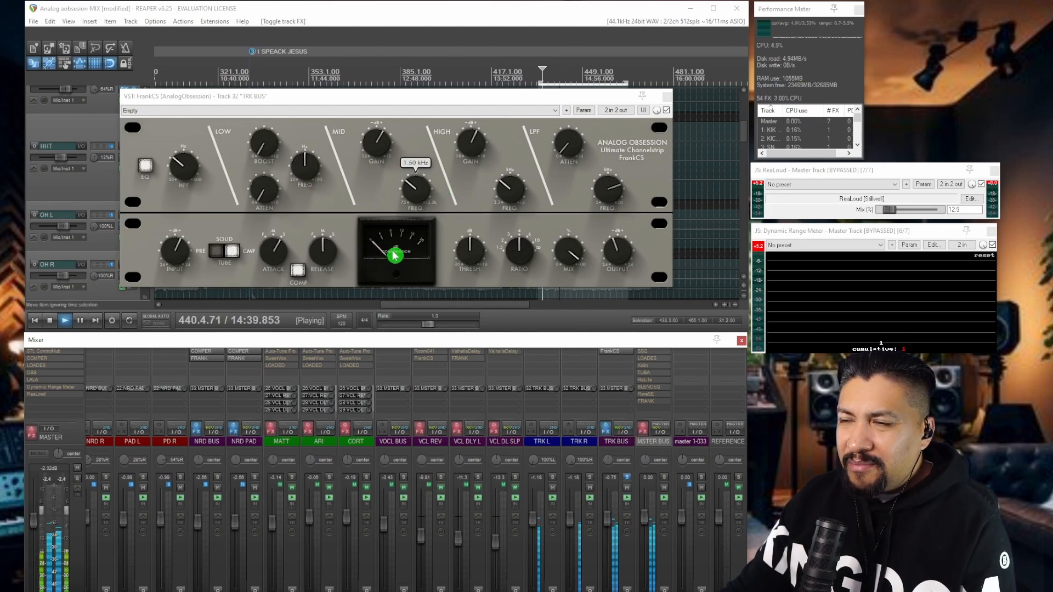
# Play TRK BUS from 449.1.00, raise the FrankCS output level slightly, and stop playback
pyautogui.moveTo(522, 100); pyautogui.dragTo(507, 120)
pyautogui.click(582, 75)
pyautogui.click(582, 75)
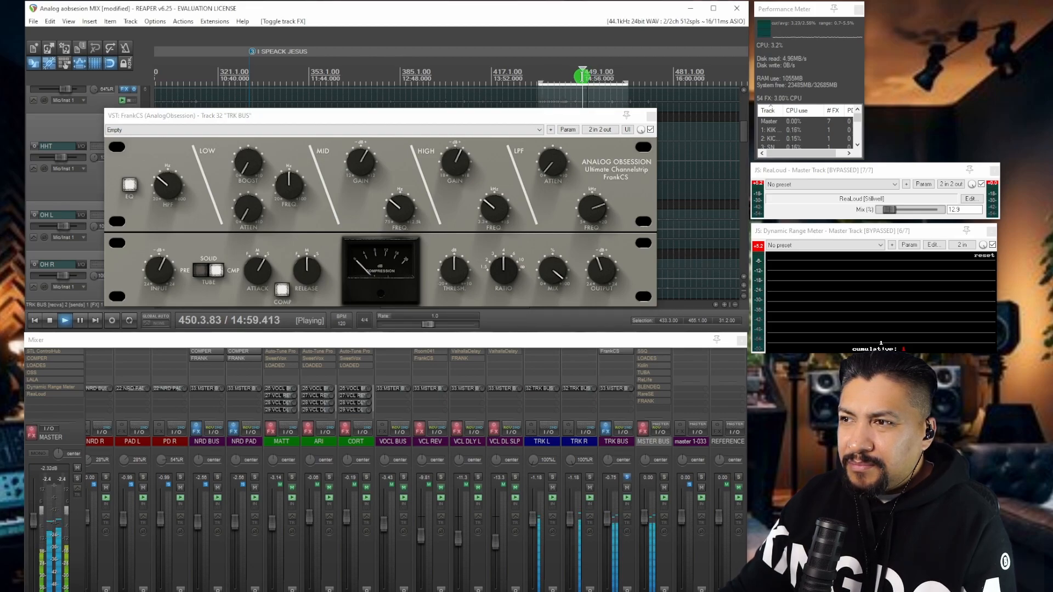
pyautogui.click(605, 270)
pyautogui.moveTo(606, 270); pyautogui.dragTo(606, 265)
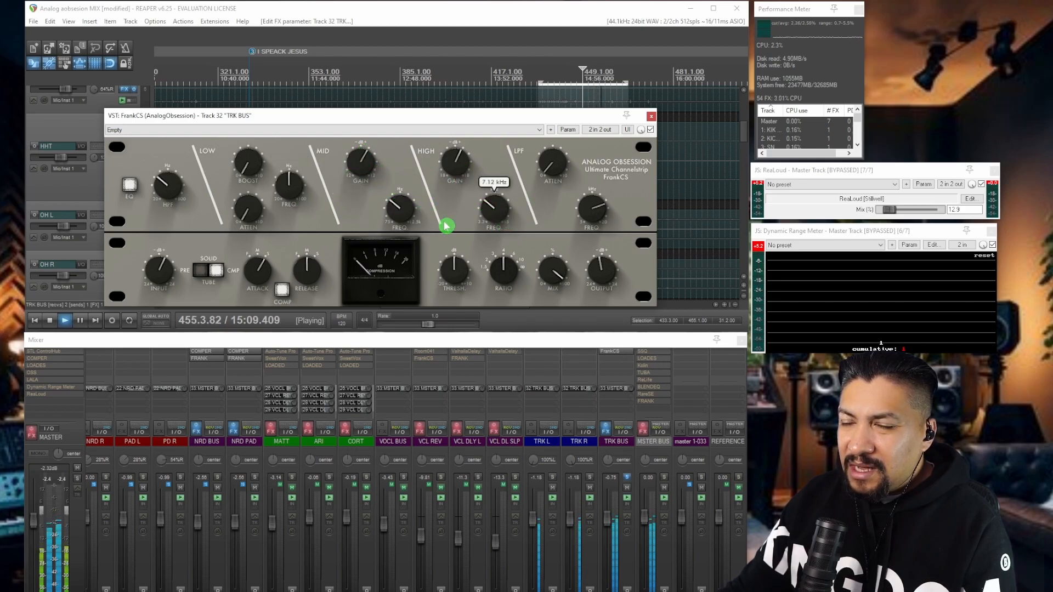
pyautogui.press('space')
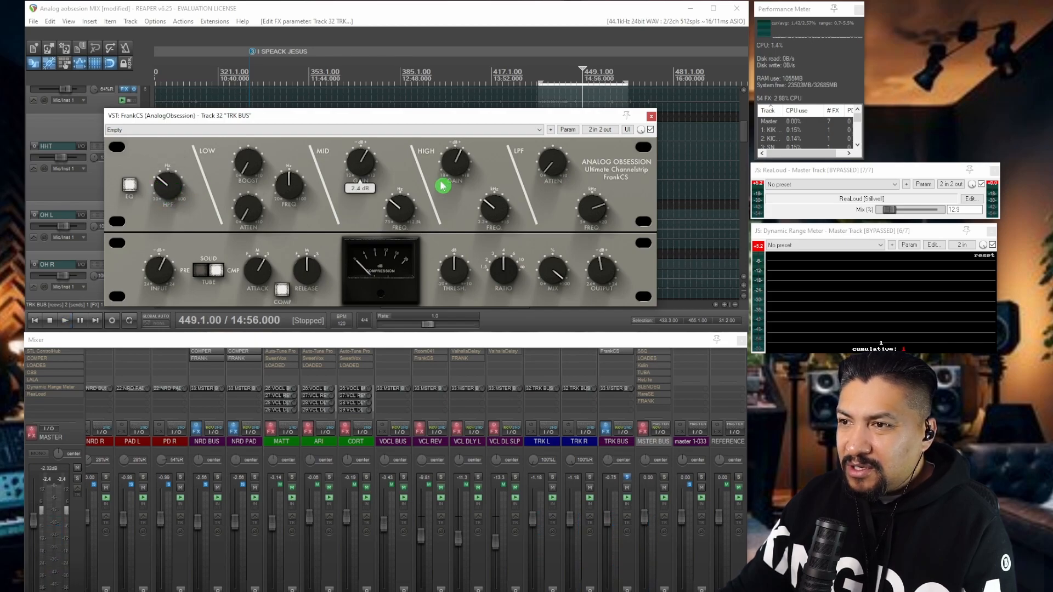
# Play TRK BUS with FrankCS bypassed and with it active to compare the sound
pyautogui.click(650, 129)
pyautogui.press('space')
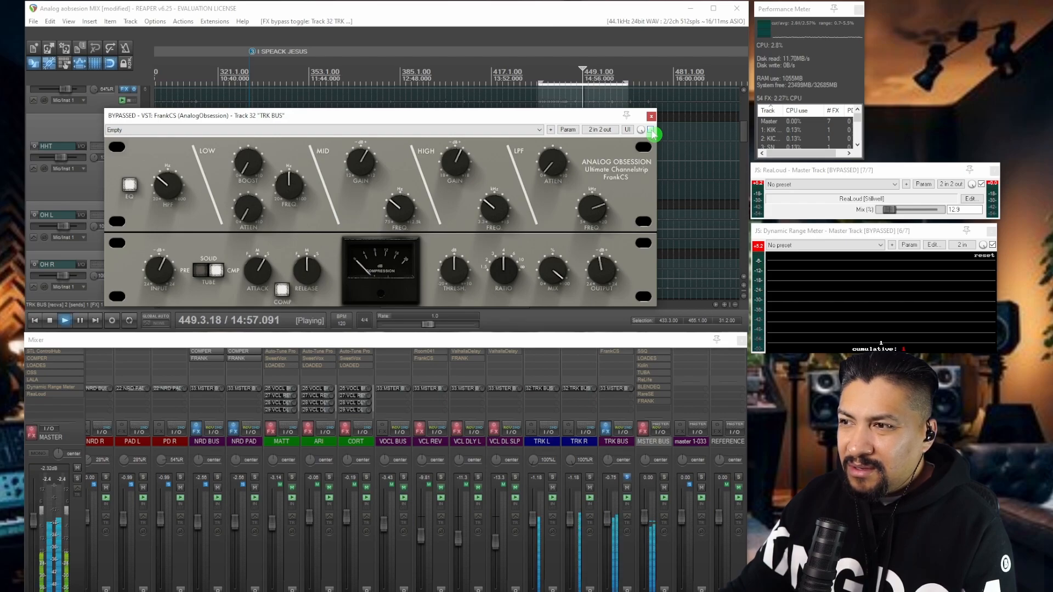
pyautogui.click(651, 129)
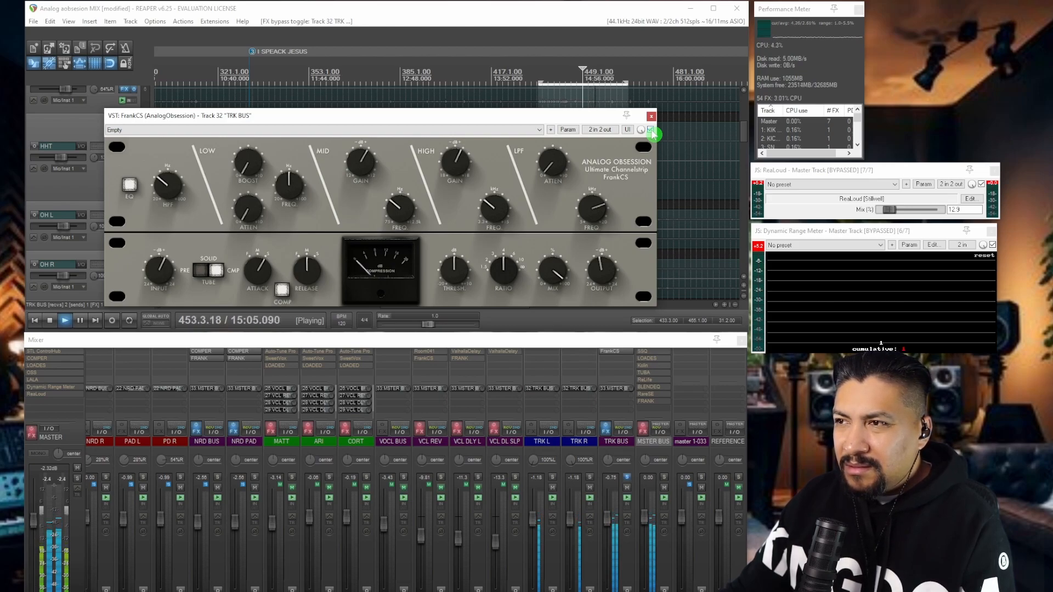
# Unsolo TRK BUS to hear it in the full mix, stop playback, and close FrankCS
pyautogui.click(627, 478)
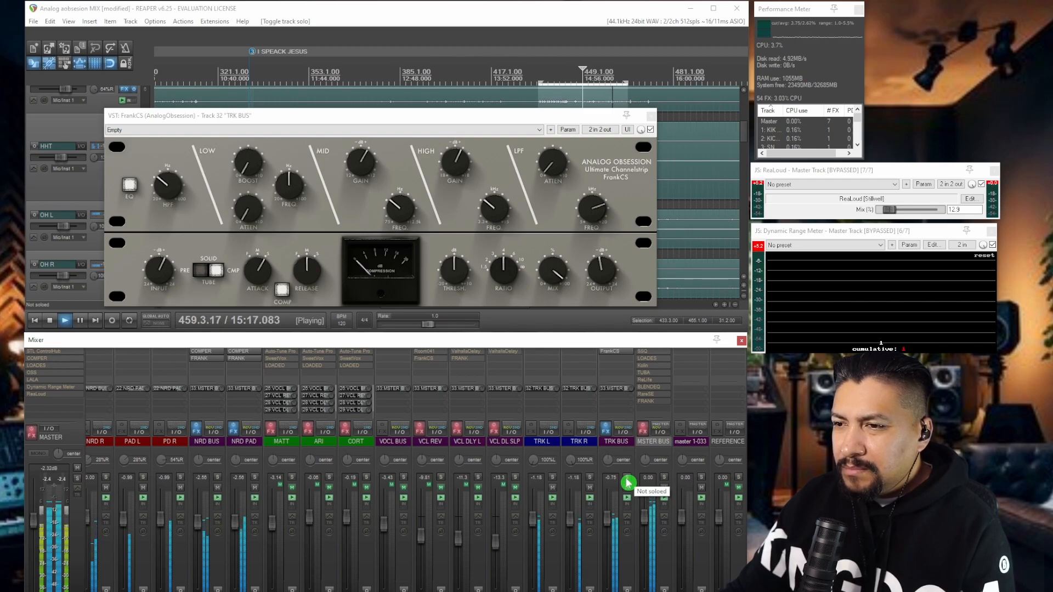
pyautogui.press('space')
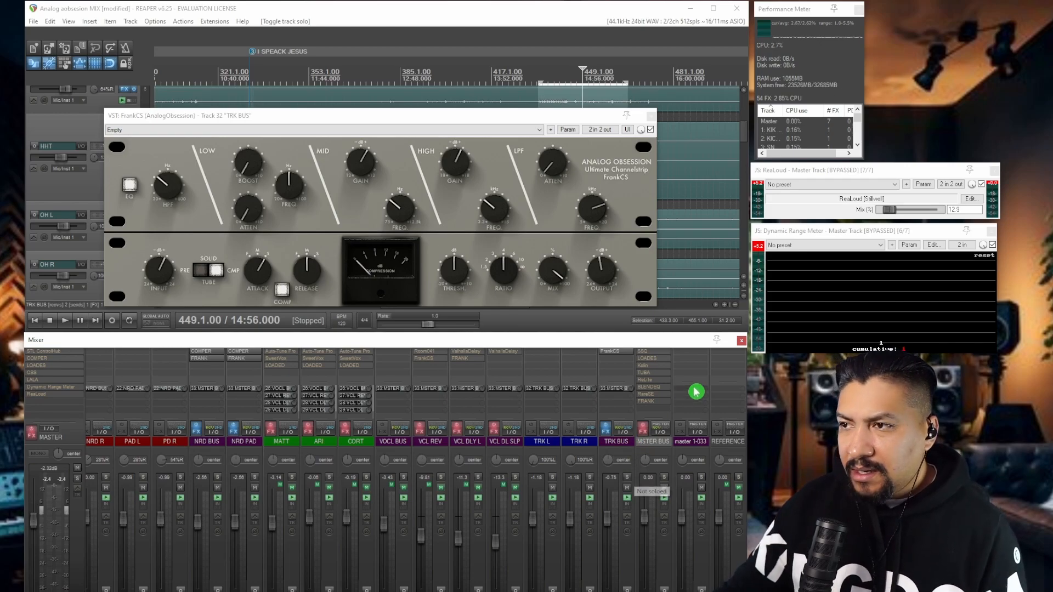
pyautogui.click(652, 116)
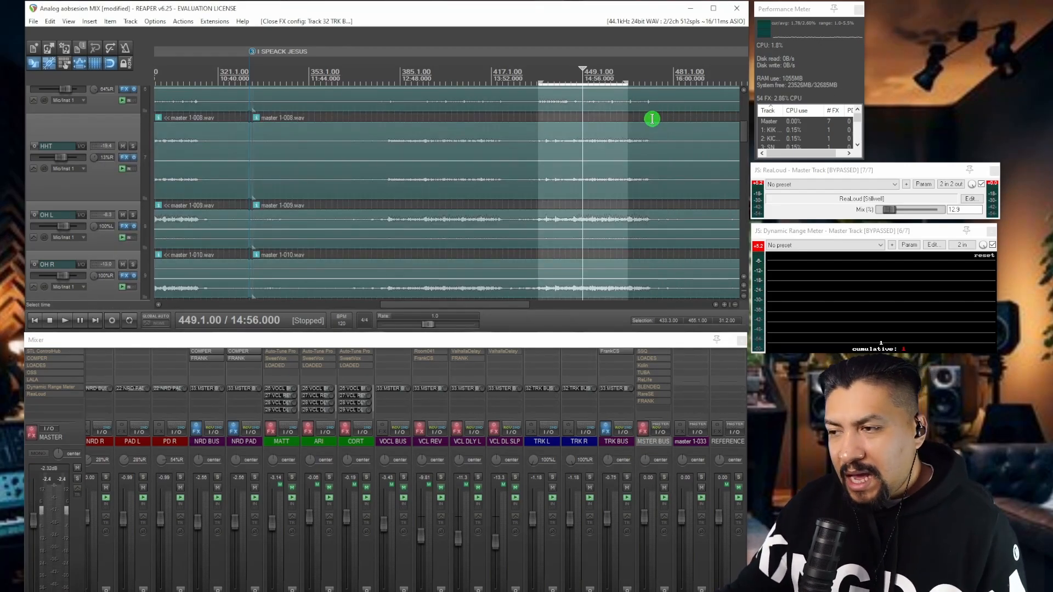
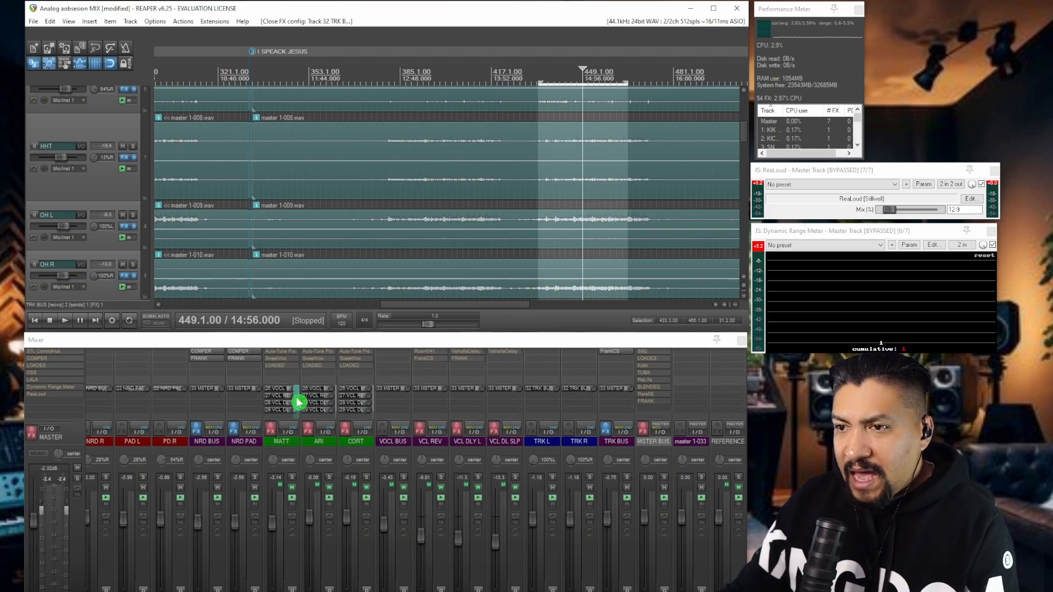
# View the LOADED channel strip on the first green vocal track and close it
pyautogui.click(276, 366)
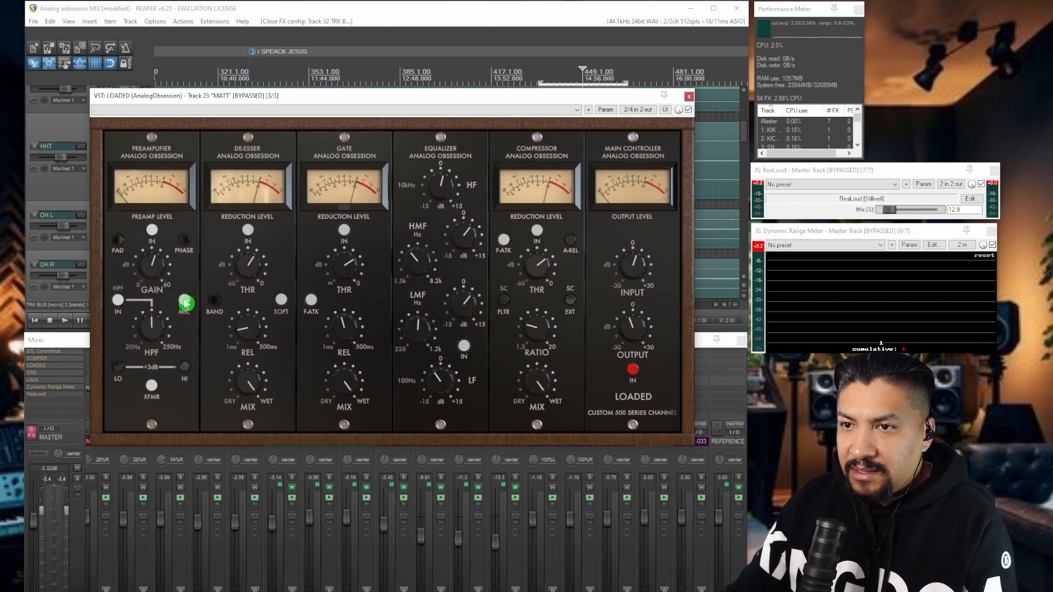
pyautogui.click(690, 97)
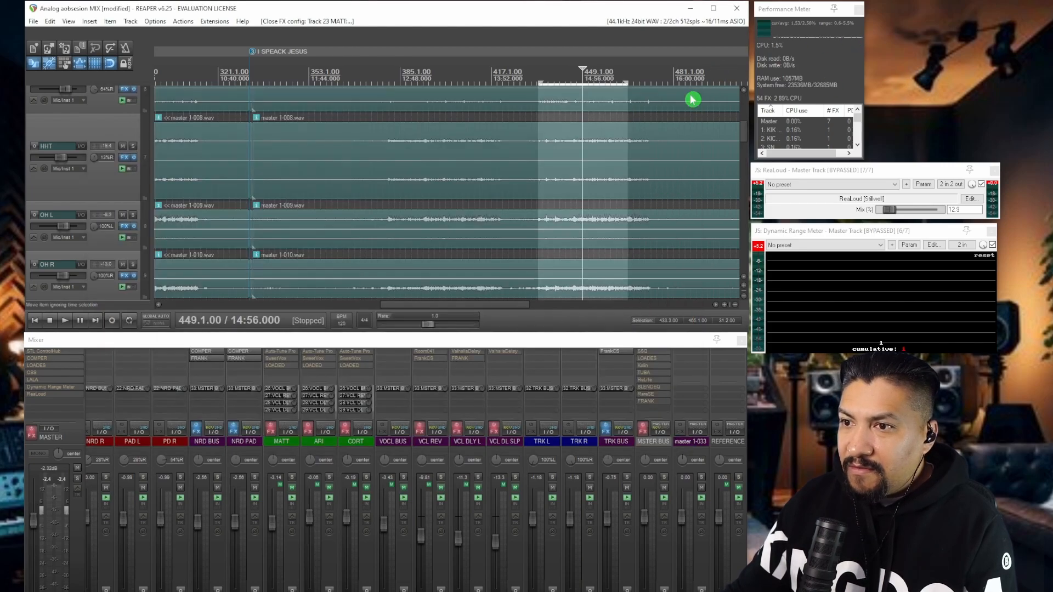
# Solo the third green vocal track, play it unprocessed from 445.1.00, enable its effects, and stop playback
pyautogui.click(367, 478)
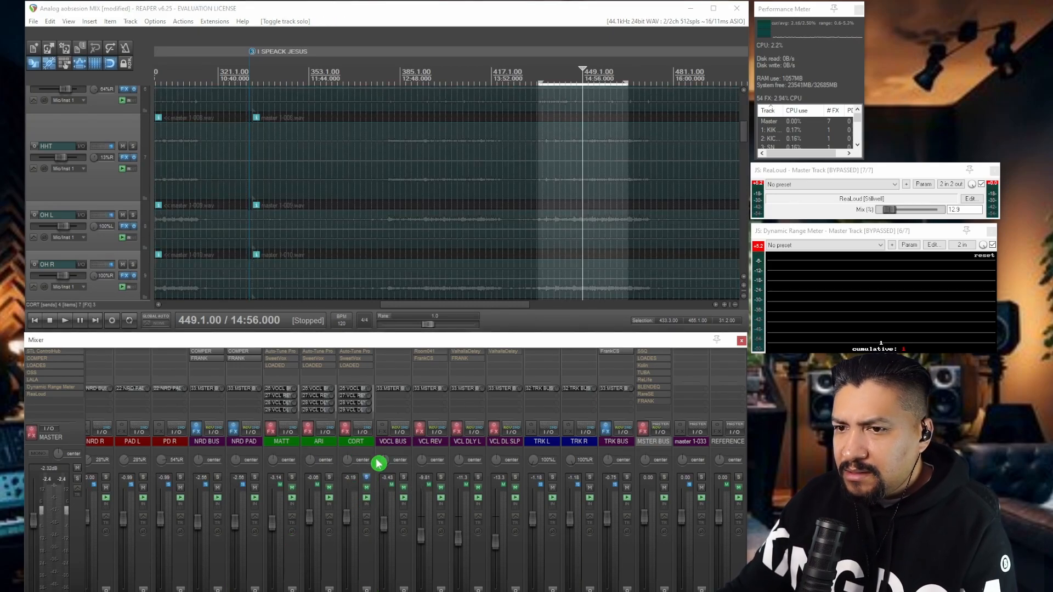
pyautogui.press('space')
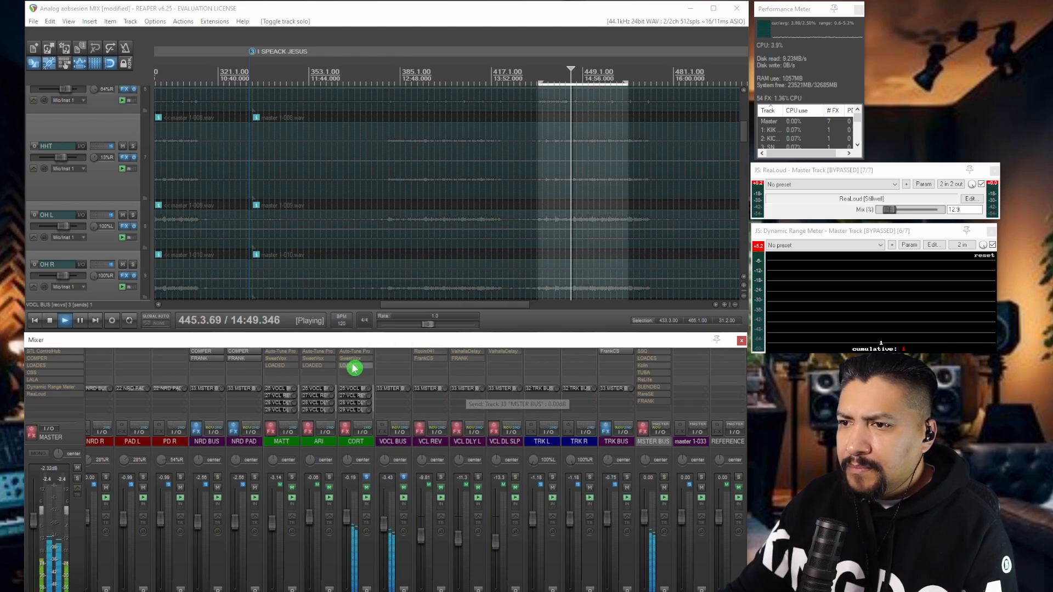
pyautogui.click(346, 432)
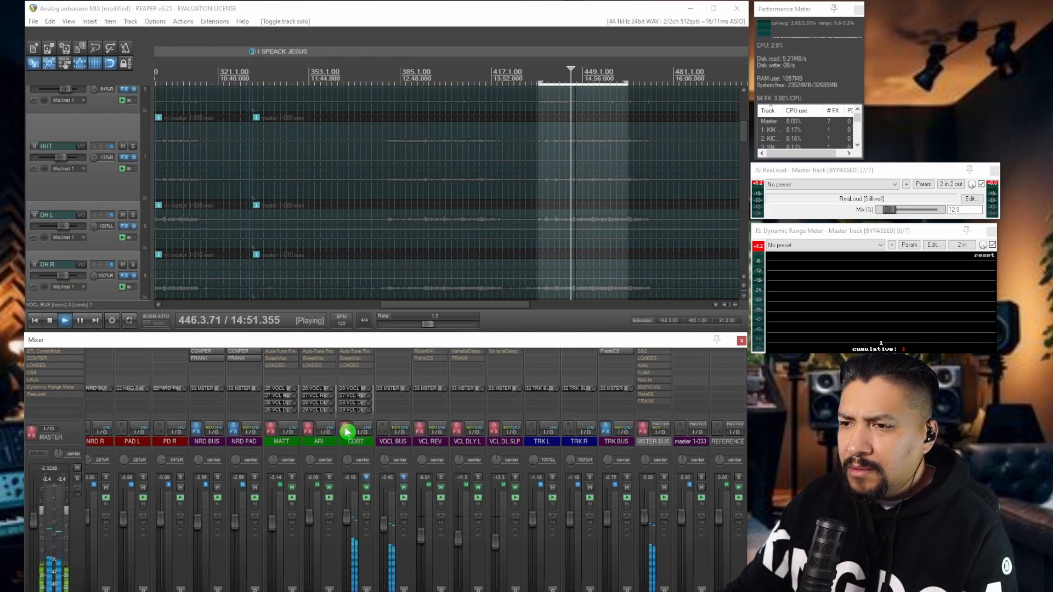
pyautogui.press('space')
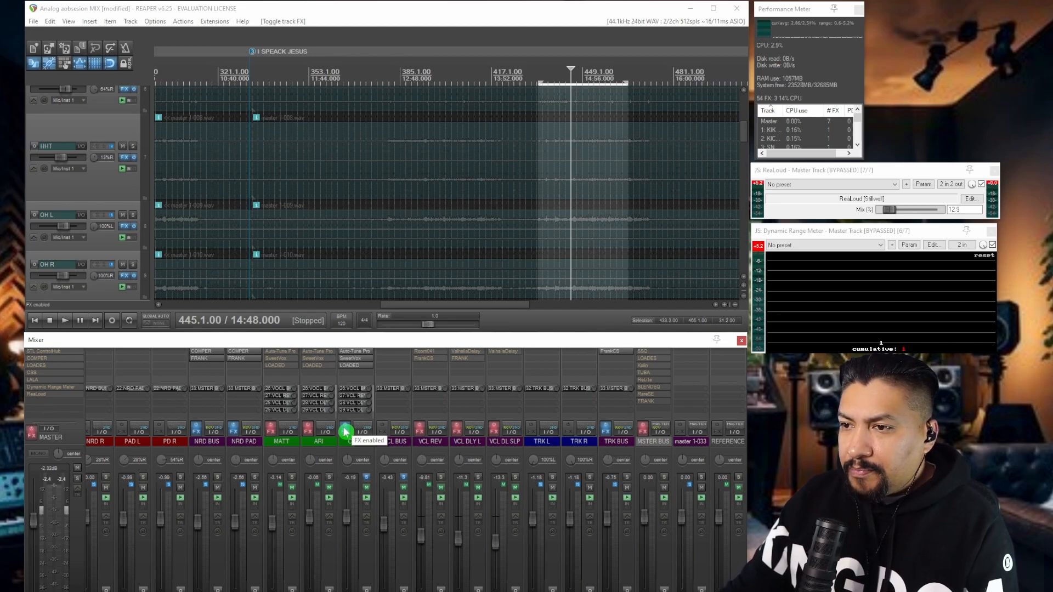
# Bypass LOADED, SweetVox and Auto-Tune individually on the third green vocal track
pyautogui.keyDown('shift'); pyautogui.click(353, 365); pyautogui.keyUp('shift')
pyautogui.keyDown('shift'); pyautogui.click(351, 358); pyautogui.keyUp('shift')
pyautogui.keyDown('shift'); pyautogui.click(351, 349); pyautogui.keyUp('shift')
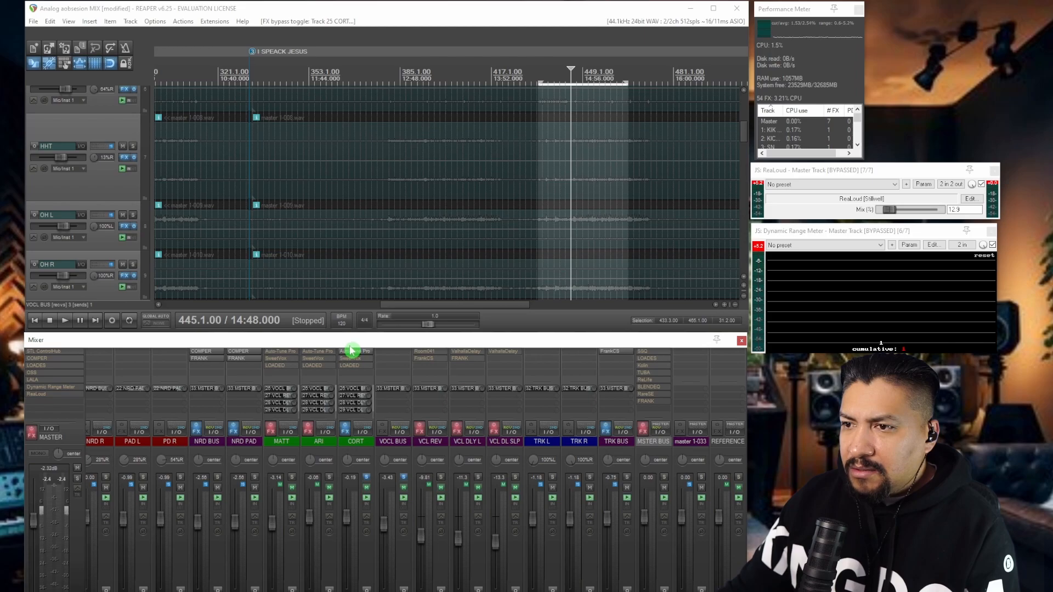
# Enable the effects chains on the first and second green vocal tracks, with Auto-Tune, SweetVox and LOADED each bypassed individually
pyautogui.click(307, 426)
pyautogui.click(271, 427)
pyautogui.keyDown('shift'); pyautogui.click(285, 356); pyautogui.keyUp('shift')
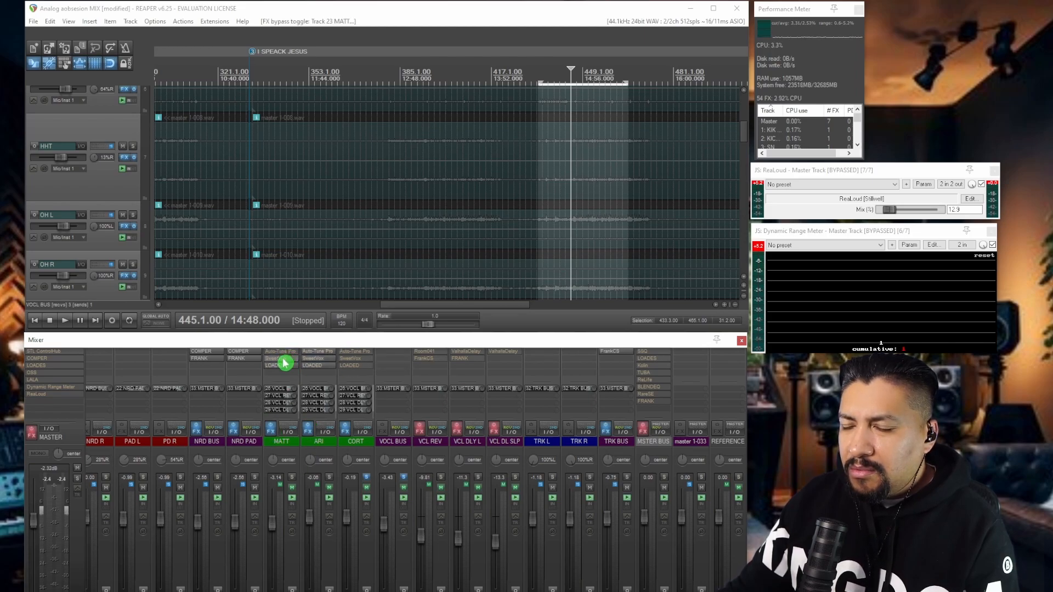
pyautogui.keyDown('shift'); pyautogui.click(284, 367); pyautogui.keyUp('shift')
pyautogui.keyDown('shift'); pyautogui.click(314, 359); pyautogui.keyUp('shift')
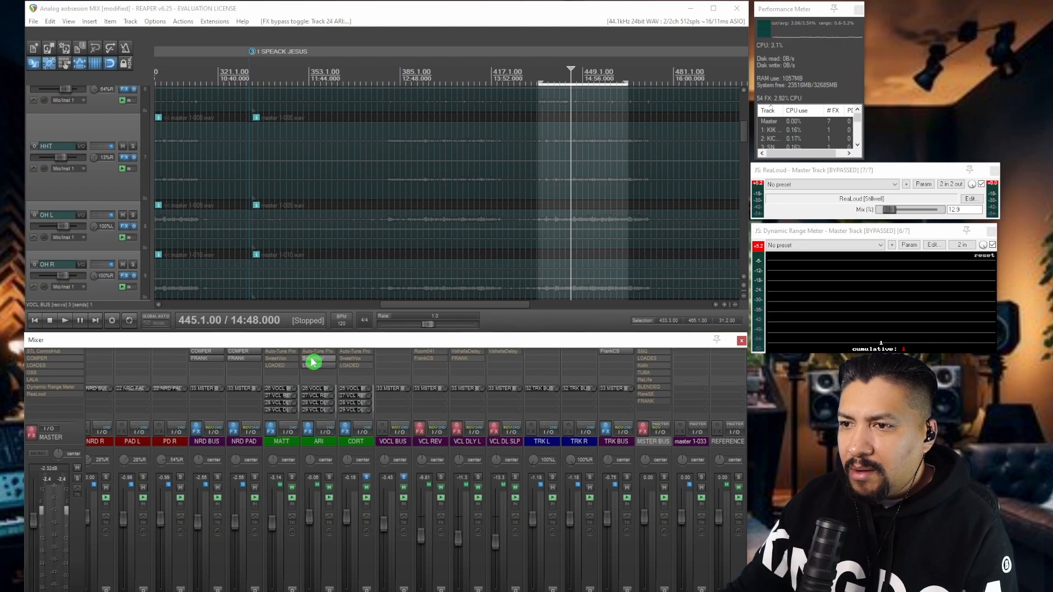
pyautogui.keyDown('shift'); pyautogui.click(315, 366); pyautogui.keyUp('shift')
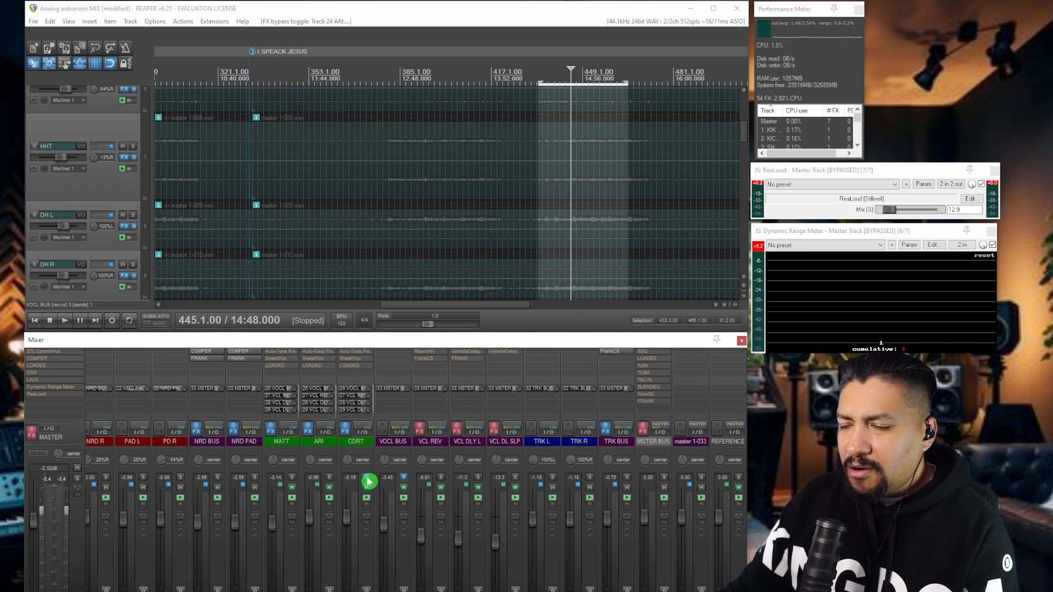
# Solo only the third green vocal track, play it unprocessed from 445.1.00, enable LOADED on it, and stop playback
pyautogui.click(366, 478)
pyautogui.press('space')
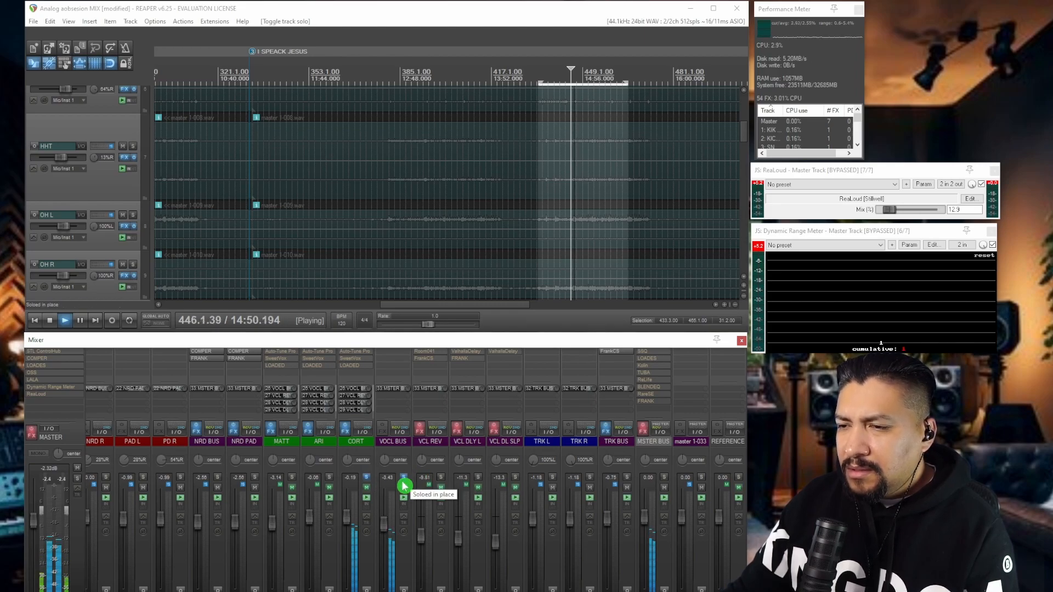
pyautogui.click(329, 478)
pyautogui.click(292, 479)
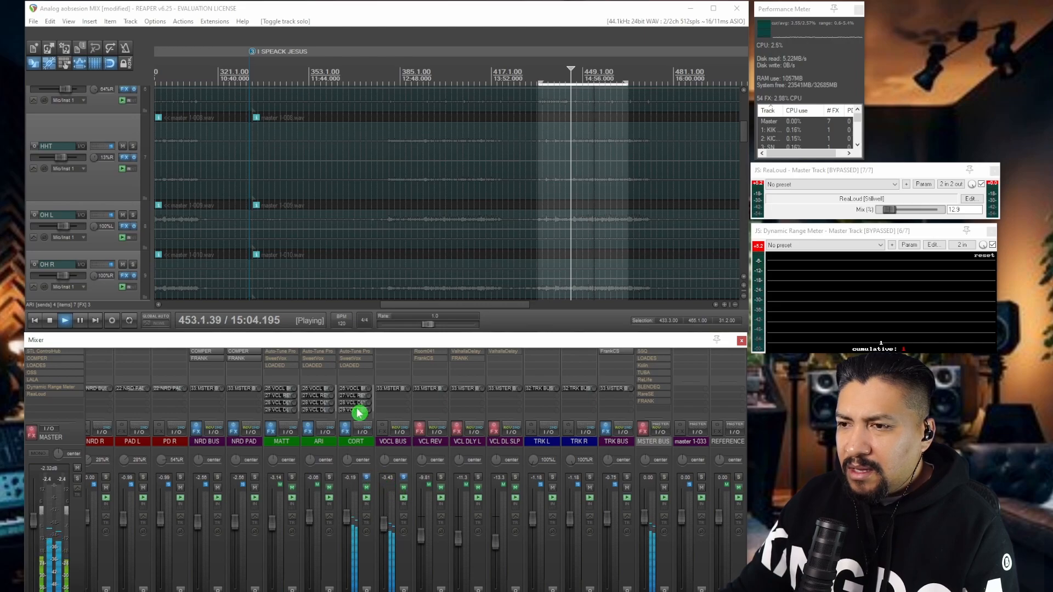
pyautogui.keyDown('ctrl'); pyautogui.click(367, 371); pyautogui.keyUp('ctrl')
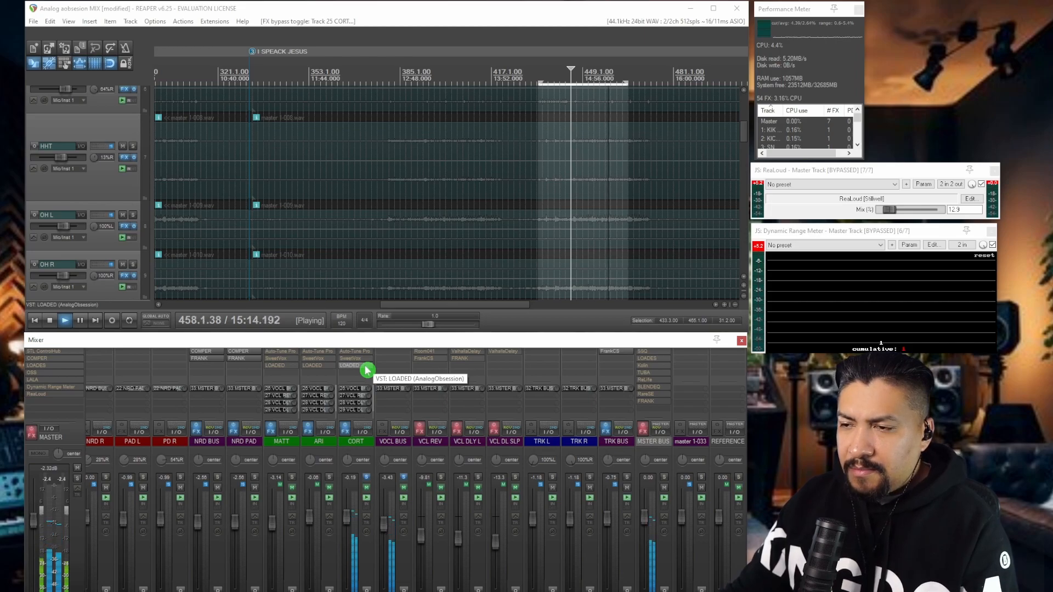
pyautogui.press('space')
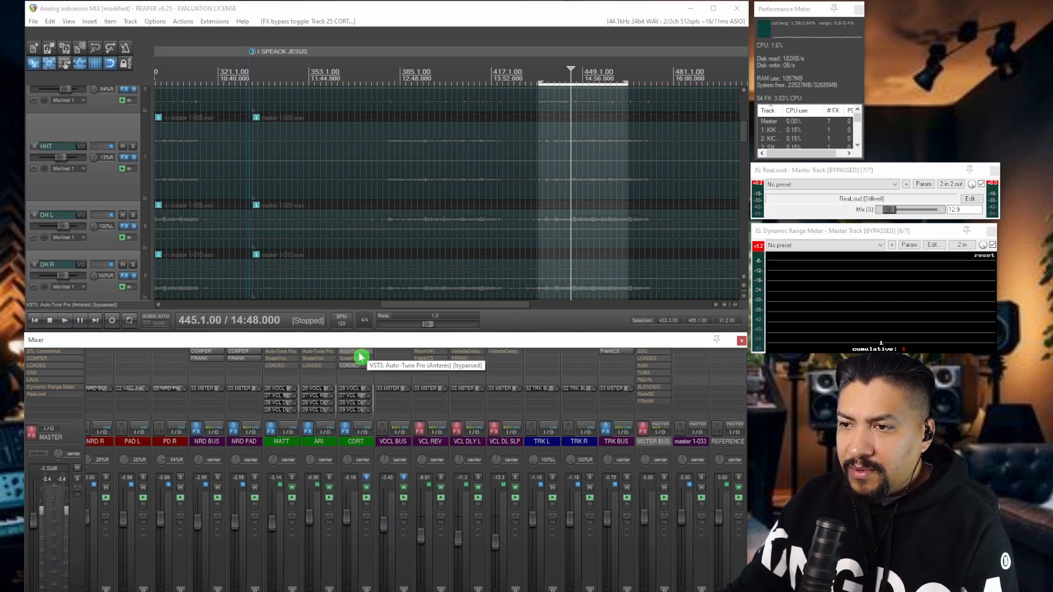
# Examine the Auto-Tune Pro settings and input type options on the third green vocal track, and close the plugin
pyautogui.click(360, 358)
pyautogui.click(529, 38)
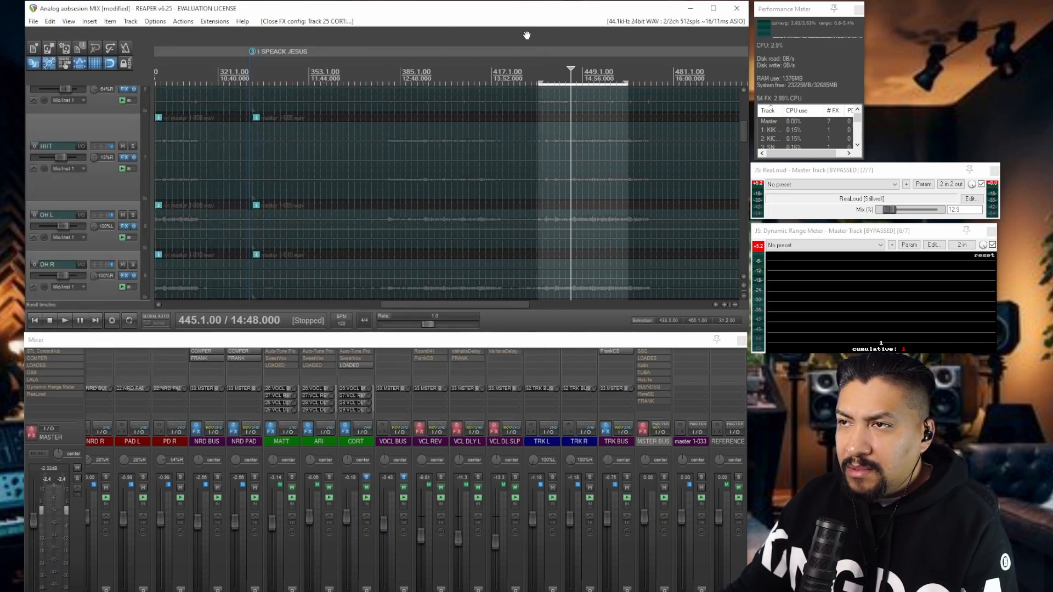
pyautogui.click(354, 357)
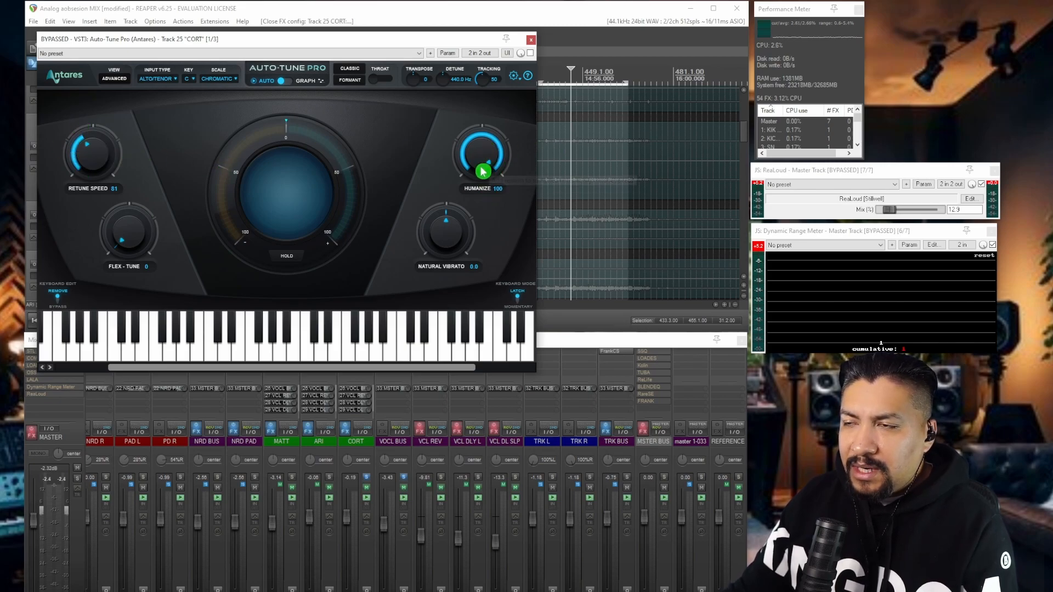
pyautogui.click(245, 169)
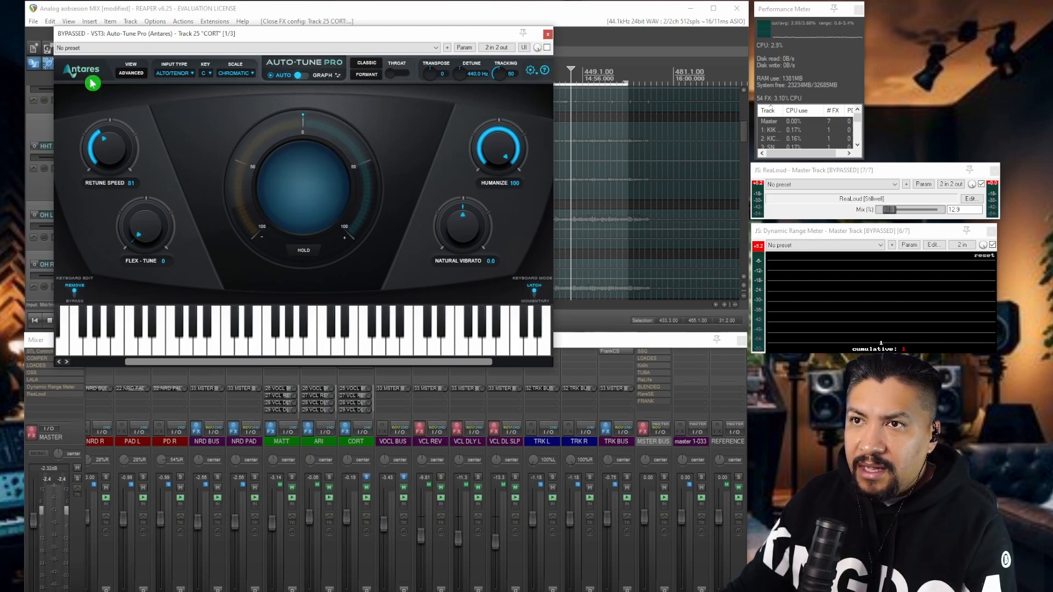
pyautogui.click(193, 75)
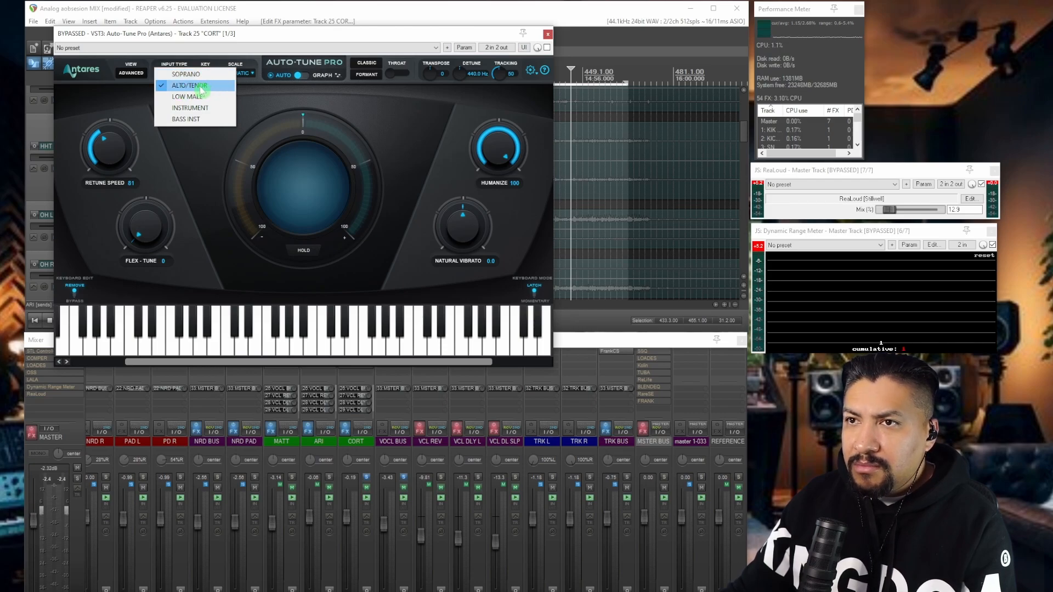
pyautogui.click(547, 35)
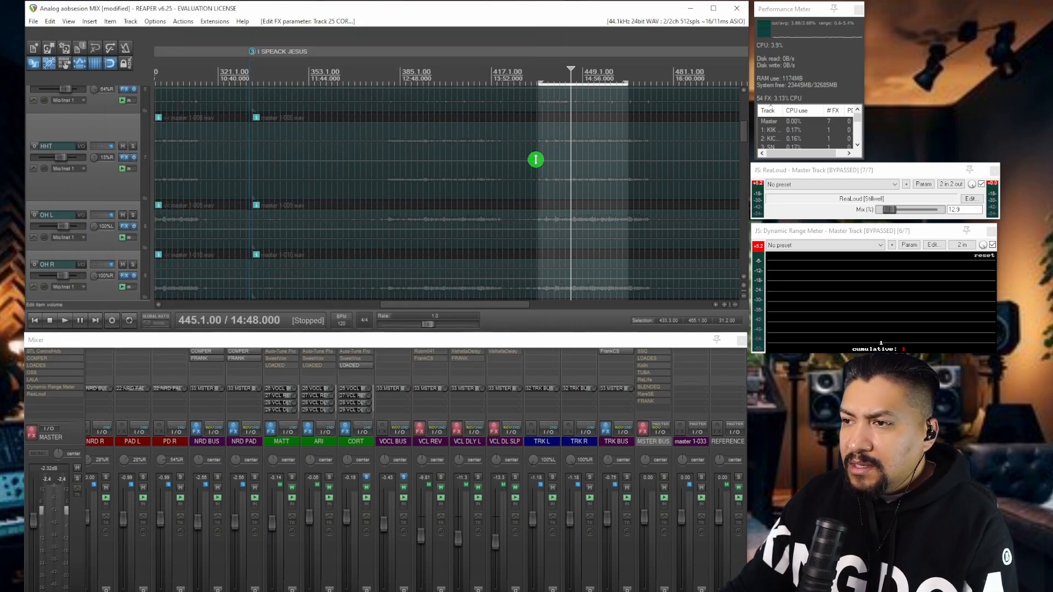
# Play the third green vocal track from 437.1.00 to compare Auto-Tune enabled and bypassed, watch its pitch display, and stop playback
pyautogui.keyDown('shift'); pyautogui.click(343, 353); pyautogui.keyUp('shift')
pyautogui.click(547, 73)
pyautogui.press('space')
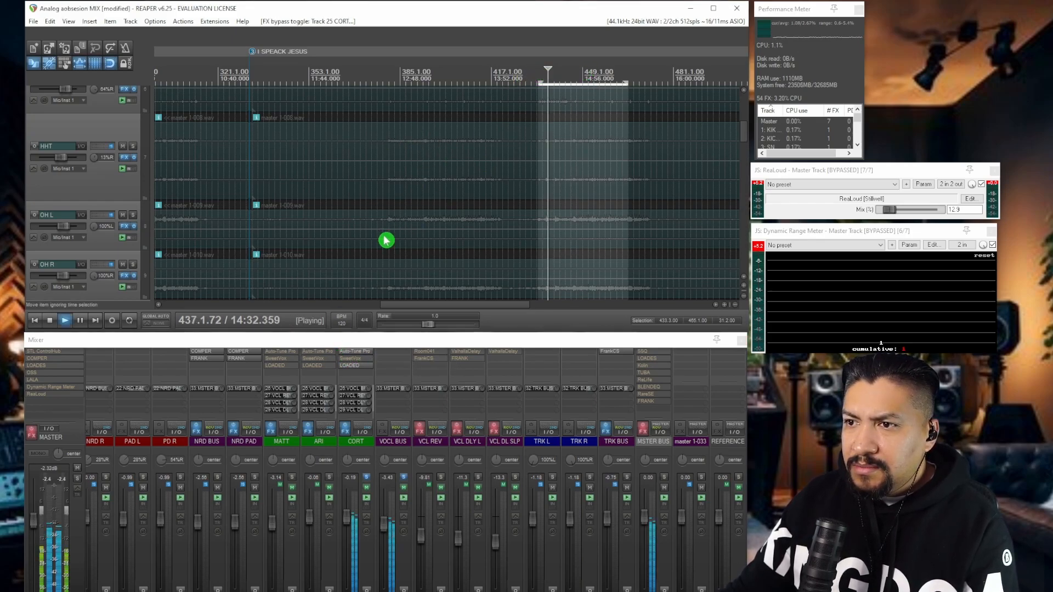
pyautogui.click(347, 358)
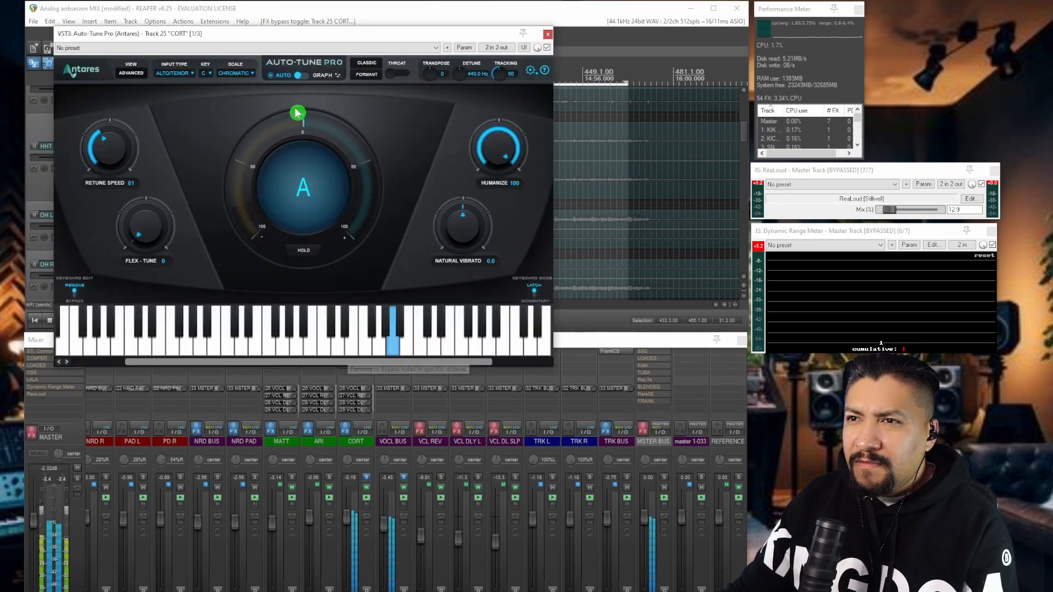
pyautogui.click(547, 34)
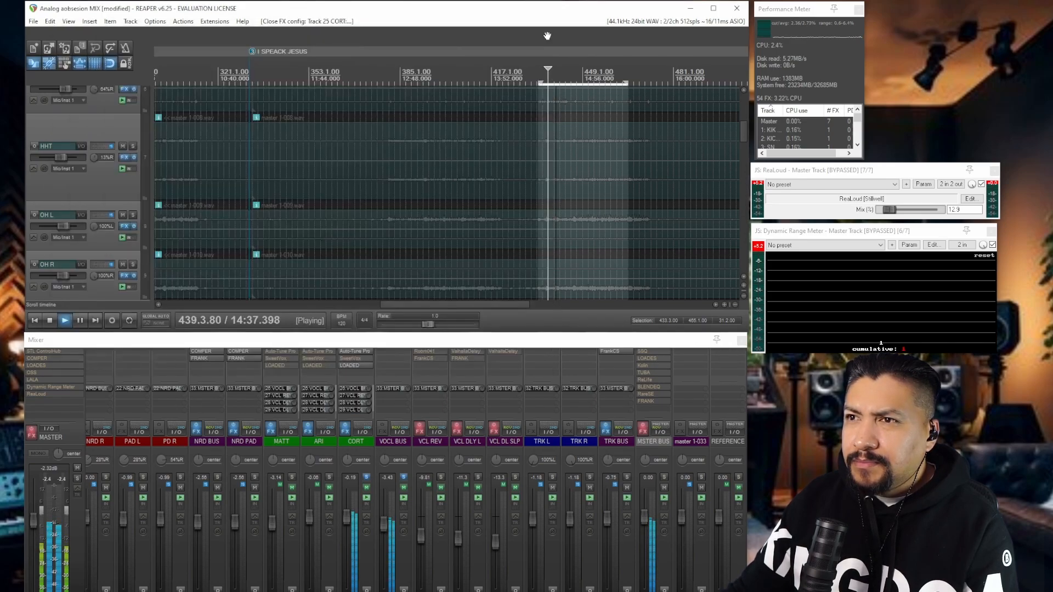
pyautogui.click(367, 368)
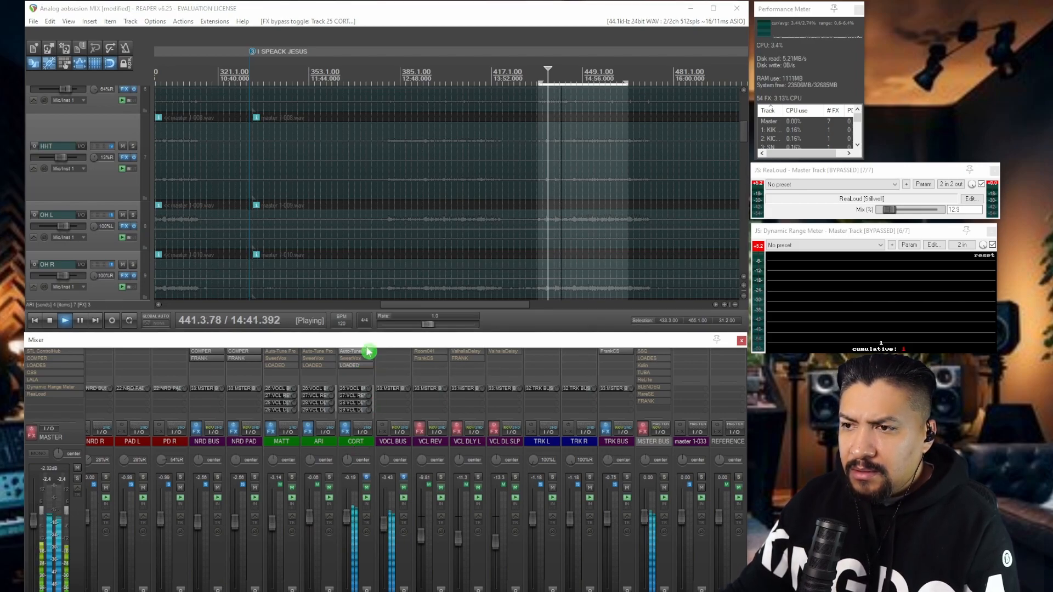
pyautogui.press('space')
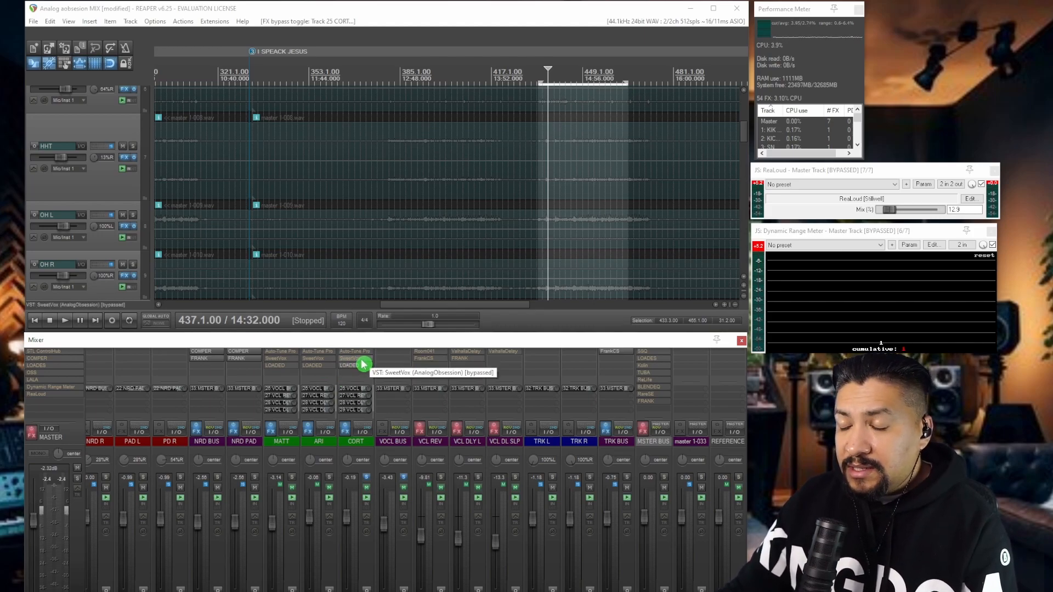
# Examine SweetVox's Process, Output and De-Ess settings on the third green vocal track
pyautogui.click(363, 359)
pyautogui.click(504, 164)
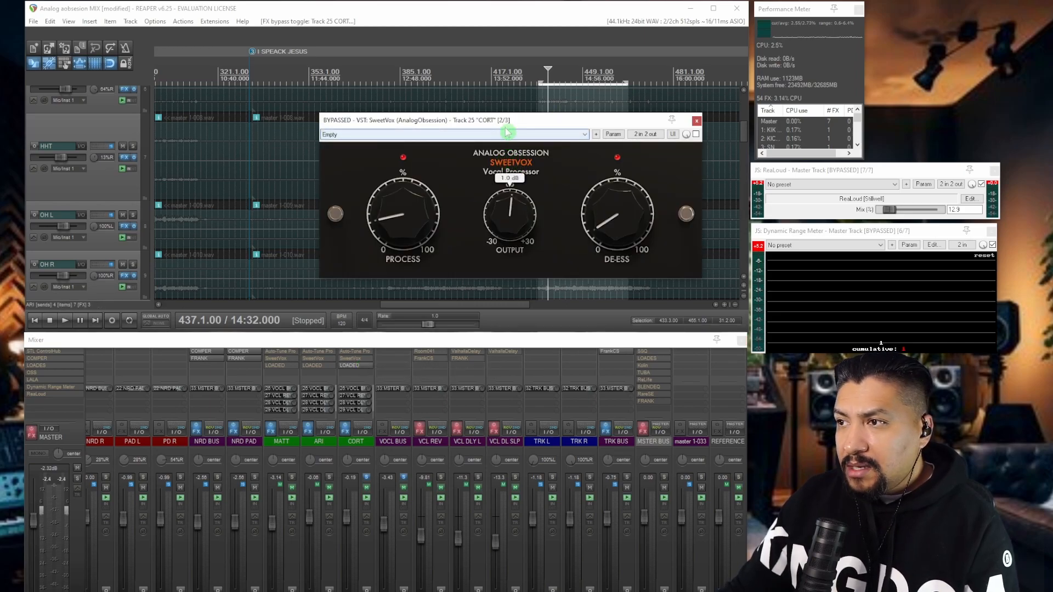
pyautogui.moveTo(592, 216); pyautogui.dragTo(605, 233)
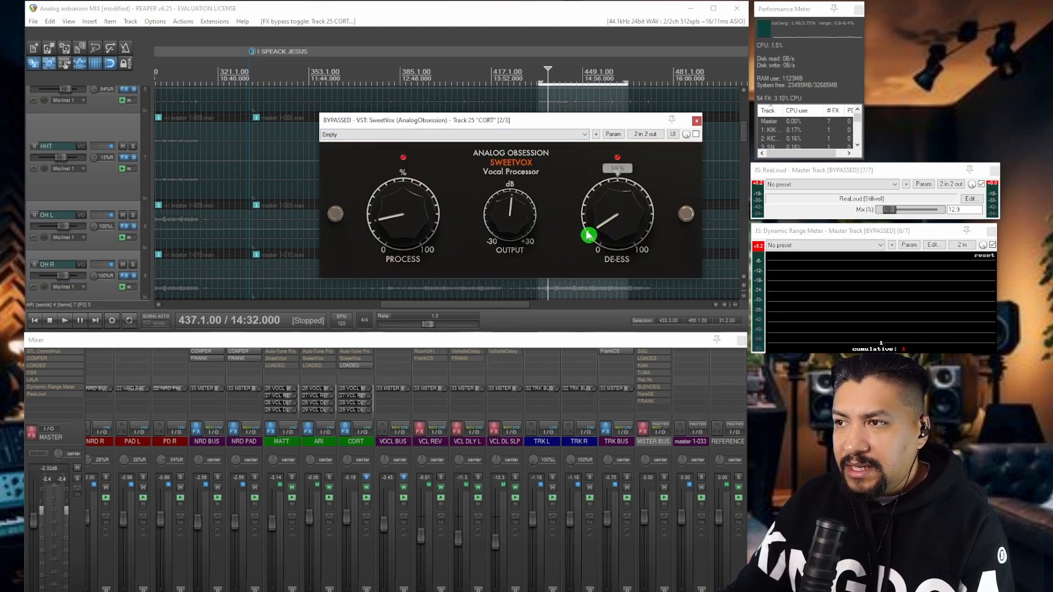
pyautogui.moveTo(380, 208)
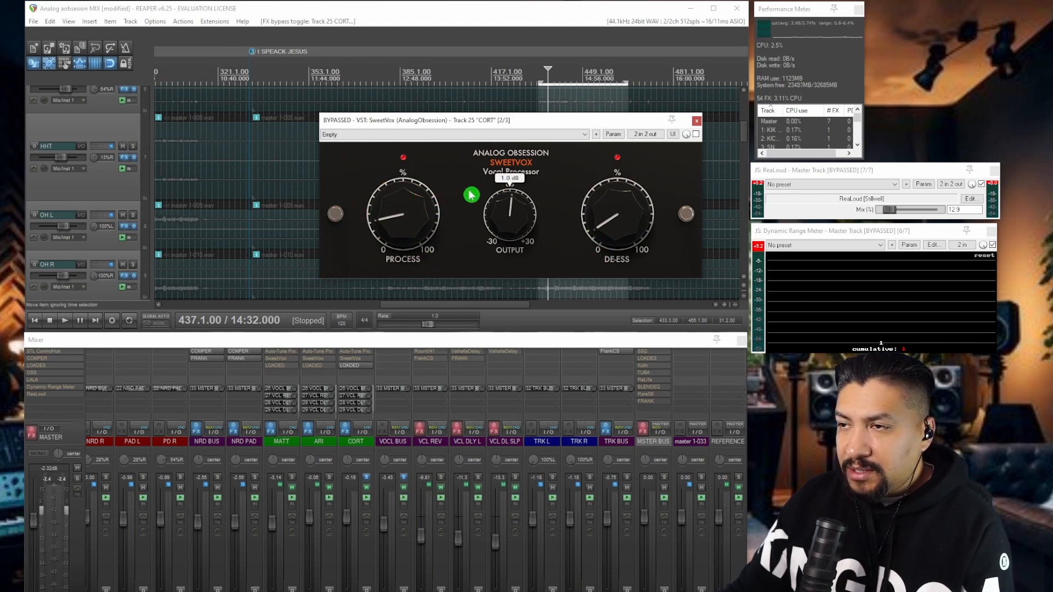
# Bypass LOADED on the third green vocal track, play from 437.1.00, enable SweetVox, LOADED and Auto-Tune in turn, and stop playback
pyautogui.keyDown('shift'); pyautogui.click(367, 368); pyautogui.keyUp('shift')
pyautogui.press('space')
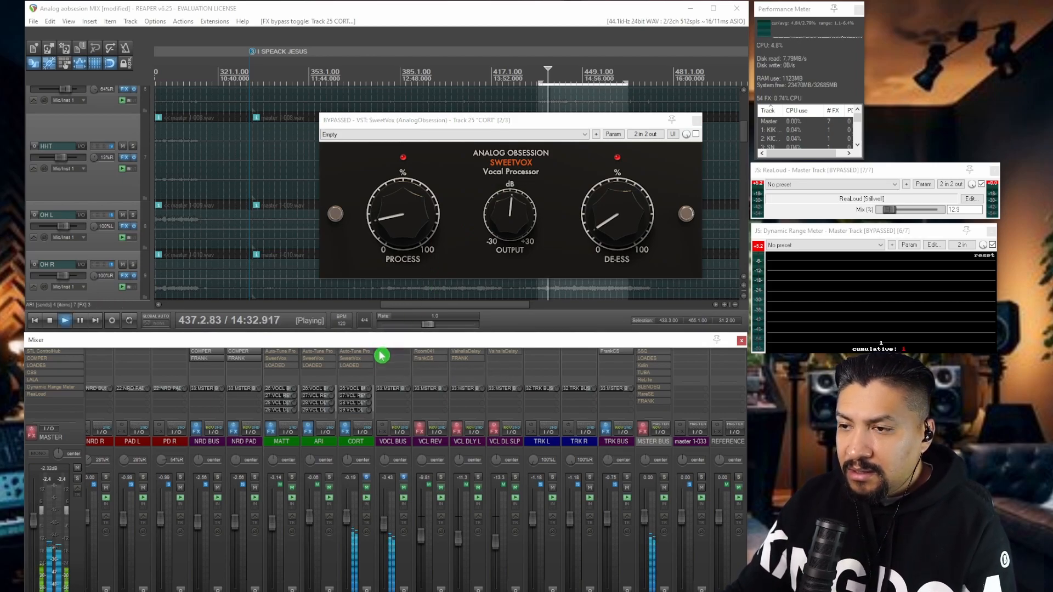
pyautogui.click(697, 135)
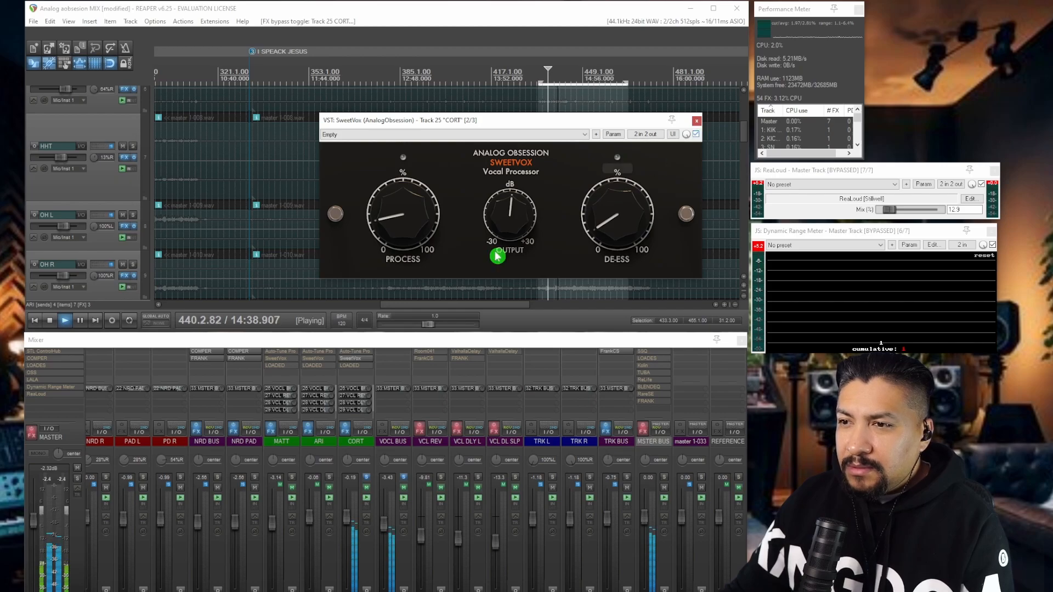
pyautogui.keyDown('shift'); pyautogui.click(356, 373); pyautogui.keyUp('shift')
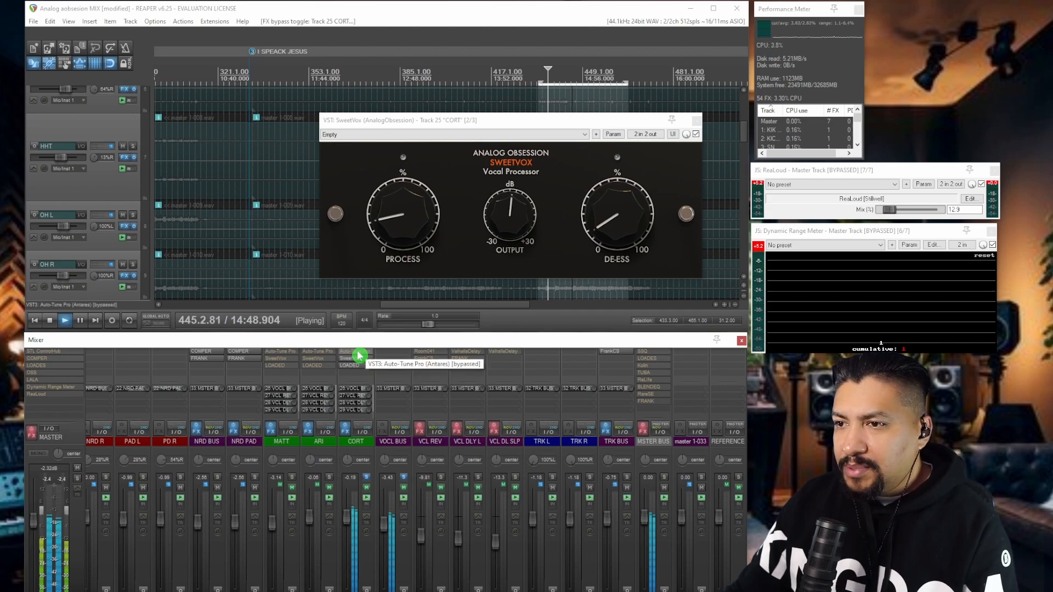
pyautogui.keyDown('shift'); pyautogui.click(359, 356); pyautogui.keyUp('shift')
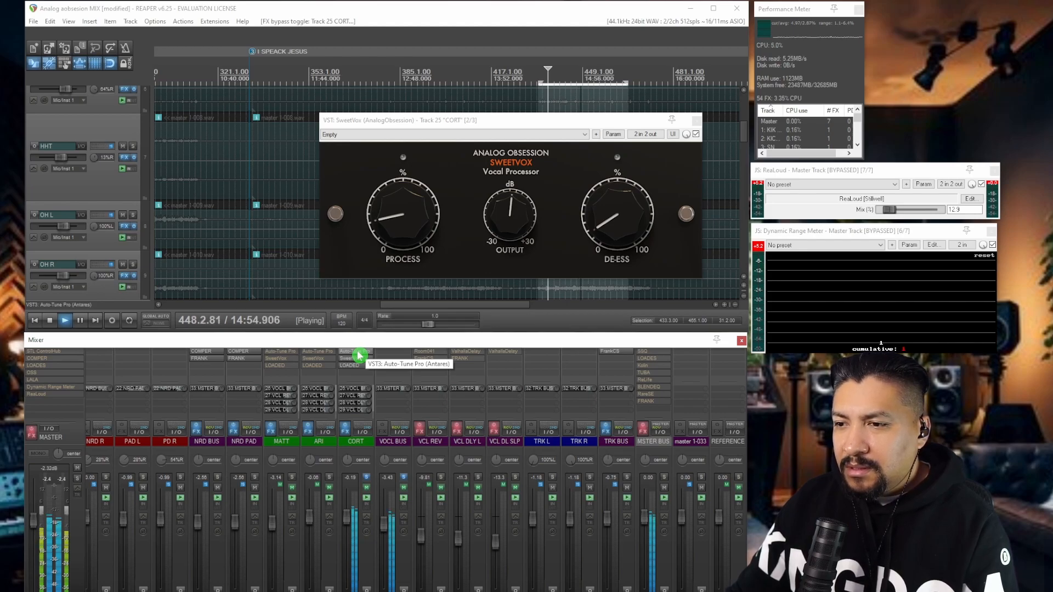
pyautogui.press('space')
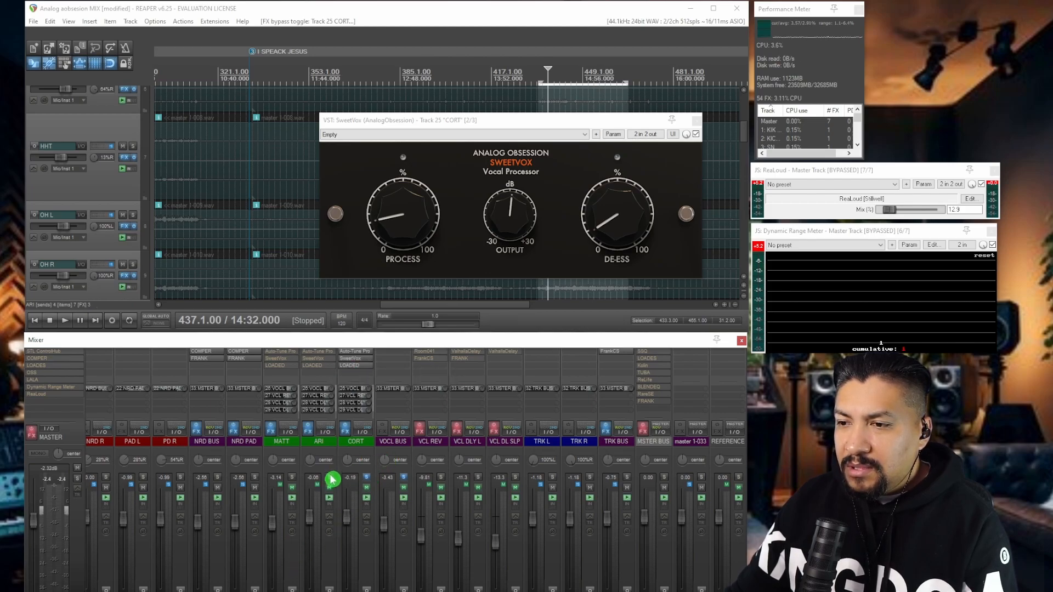
# Play from 435.1.00 with all three green vocal tracks soloed, and enable Auto-Tune and SweetVox on the first two
pyautogui.click(542, 80)
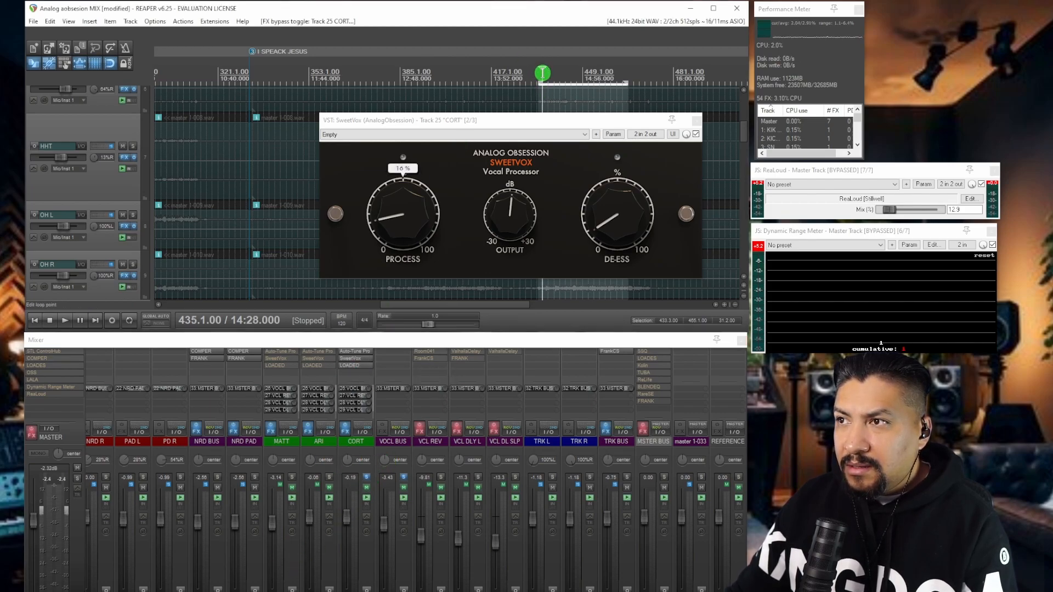
pyautogui.press('space')
pyautogui.click(327, 477)
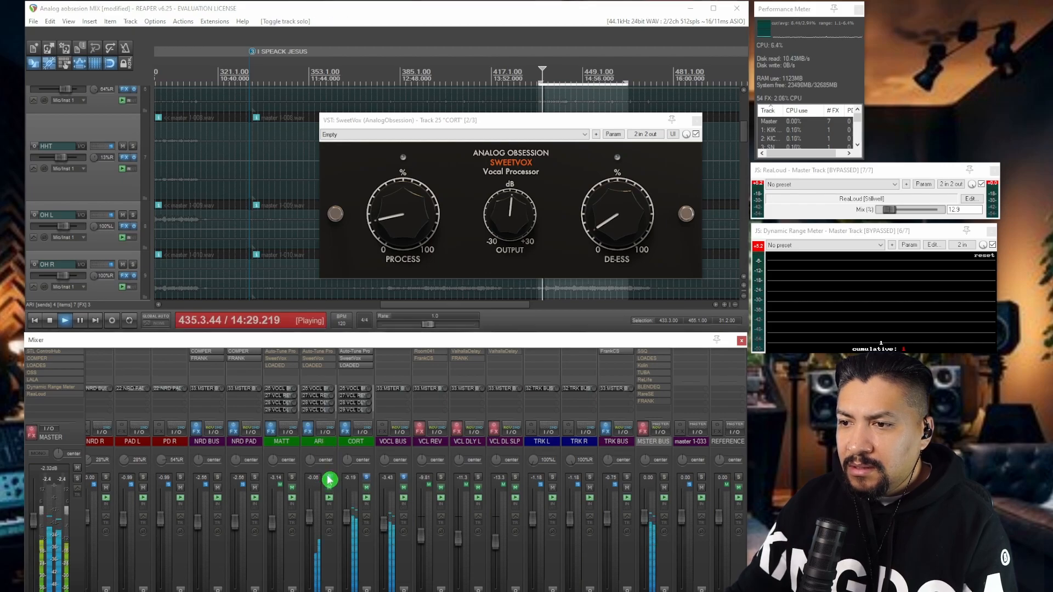
pyautogui.click(292, 477)
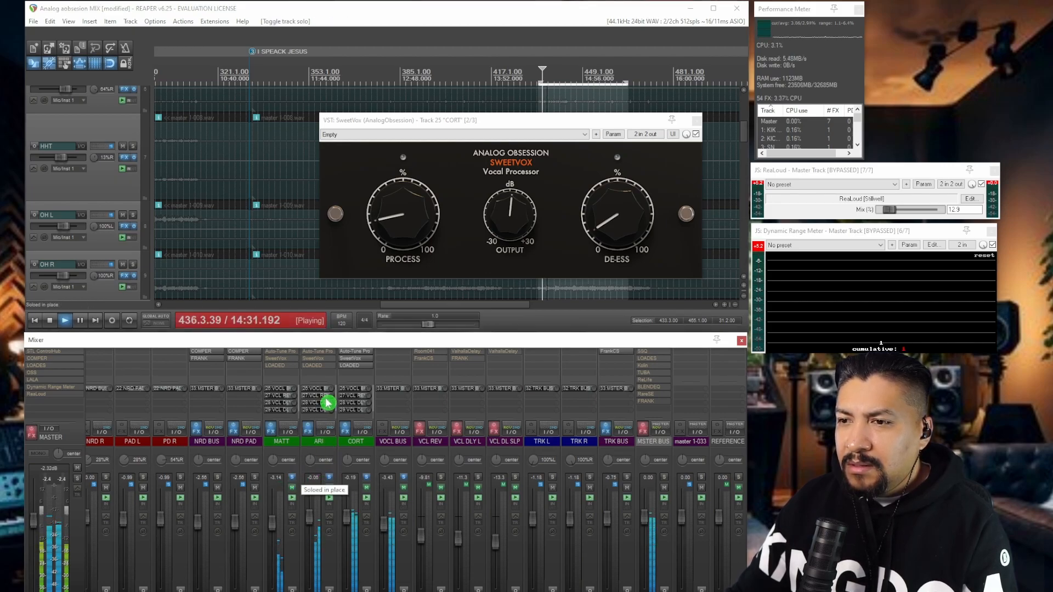
pyautogui.keyDown('shift'); pyautogui.click(323, 362); pyautogui.keyUp('shift')
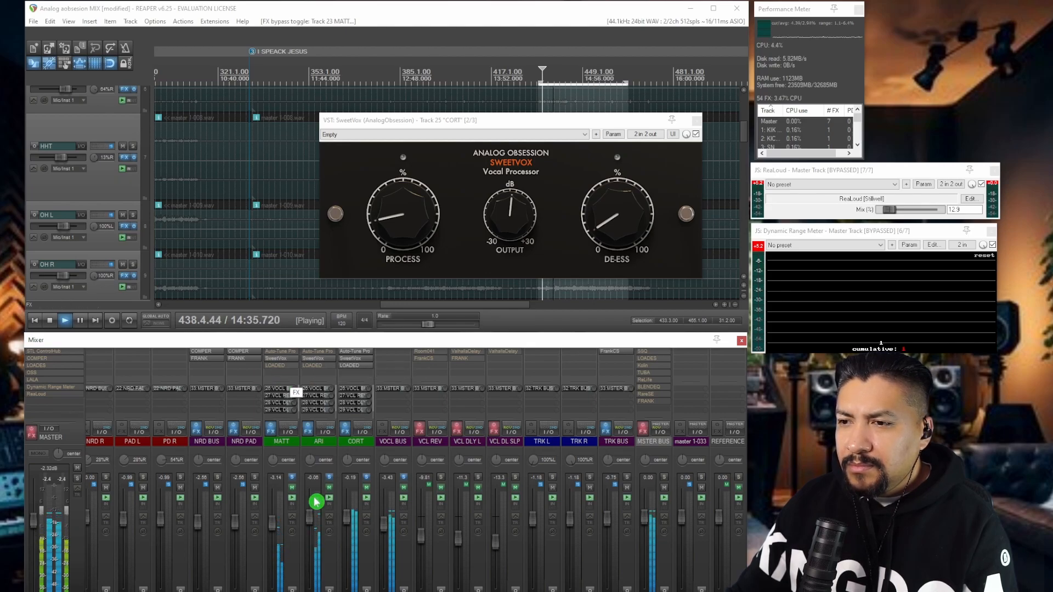
# Unsolo the third green vocal track, audition the second and first alone in turn, and solo those two together
pyautogui.click(366, 478)
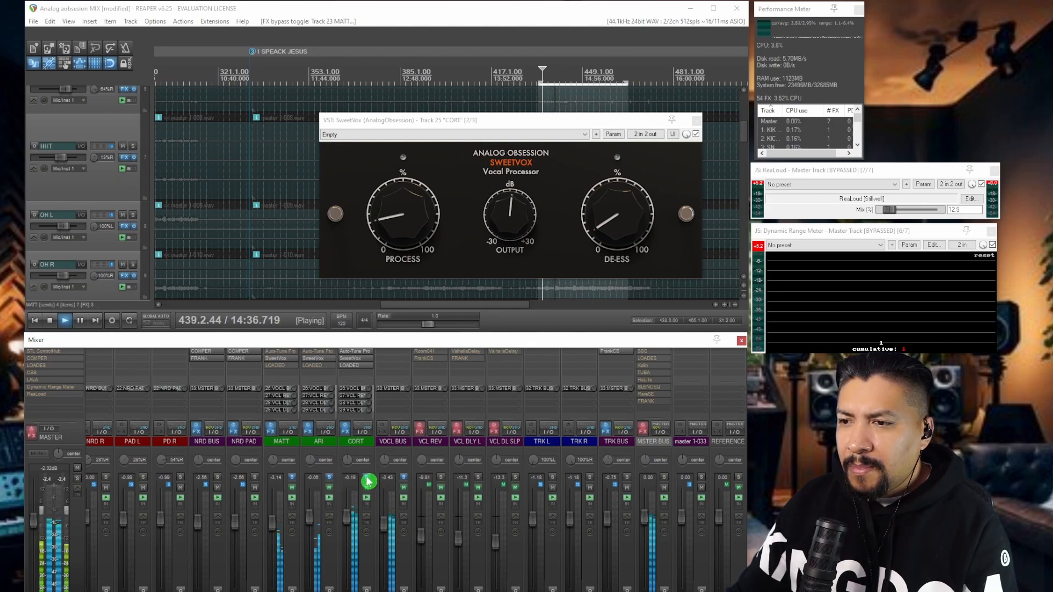
pyautogui.click(294, 478)
pyautogui.click(295, 479)
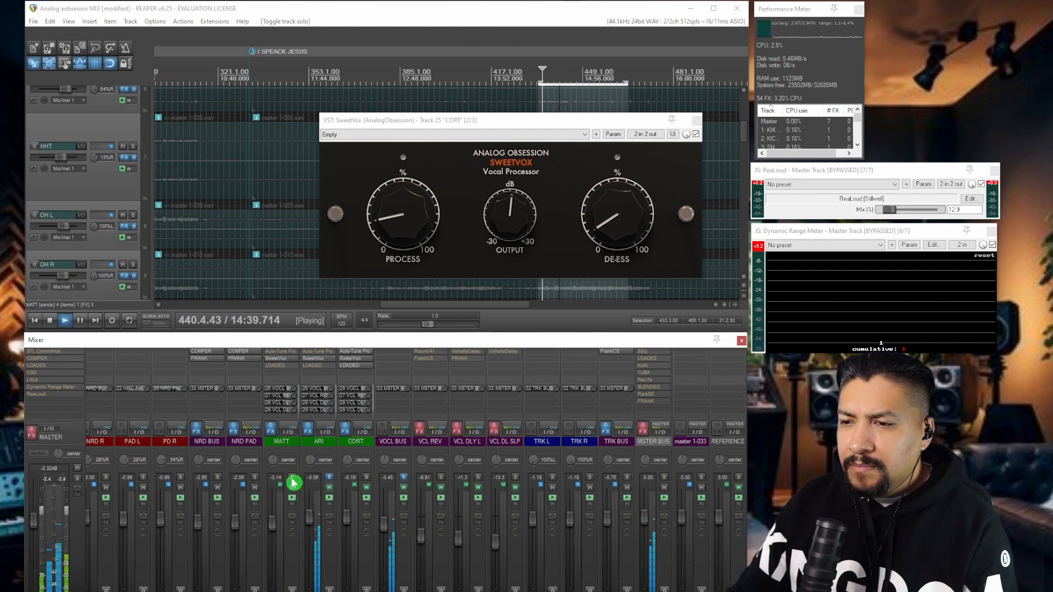
pyautogui.click(330, 478)
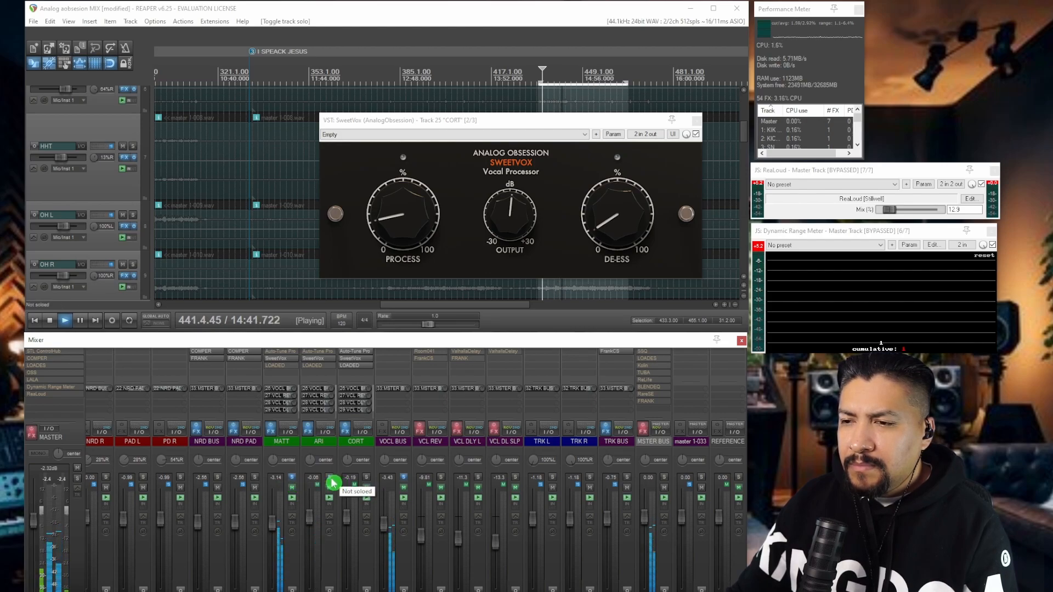
pyautogui.click(331, 478)
# Enable LOADED on the first and second green vocal tracks, and solo the third green vocal track with them
pyautogui.keyDown('shift'); pyautogui.click(281, 367); pyautogui.keyUp('shift')
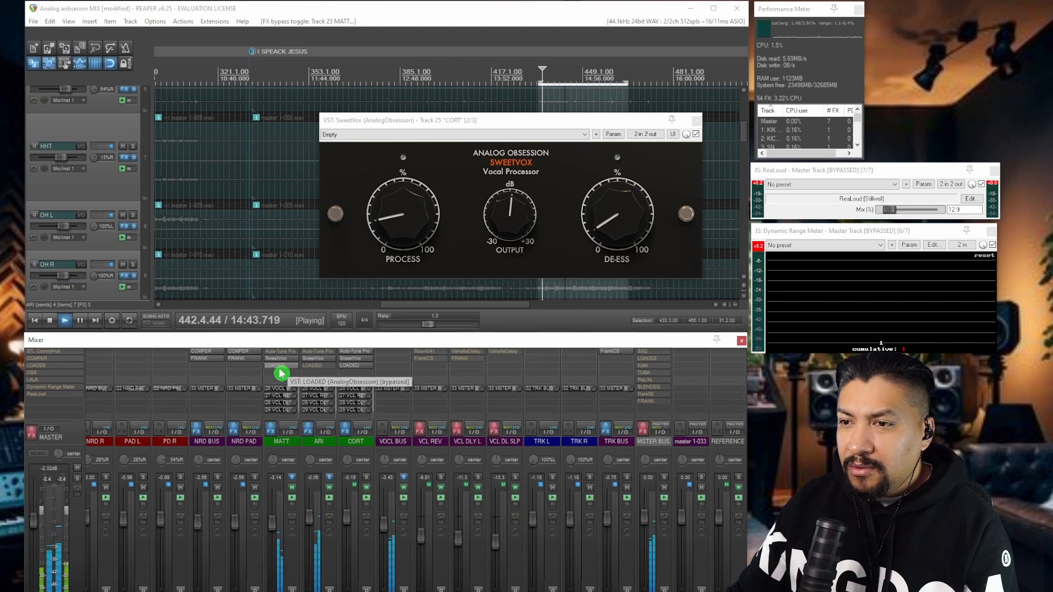
pyautogui.keyDown('shift'); pyautogui.click(318, 366); pyautogui.keyUp('shift')
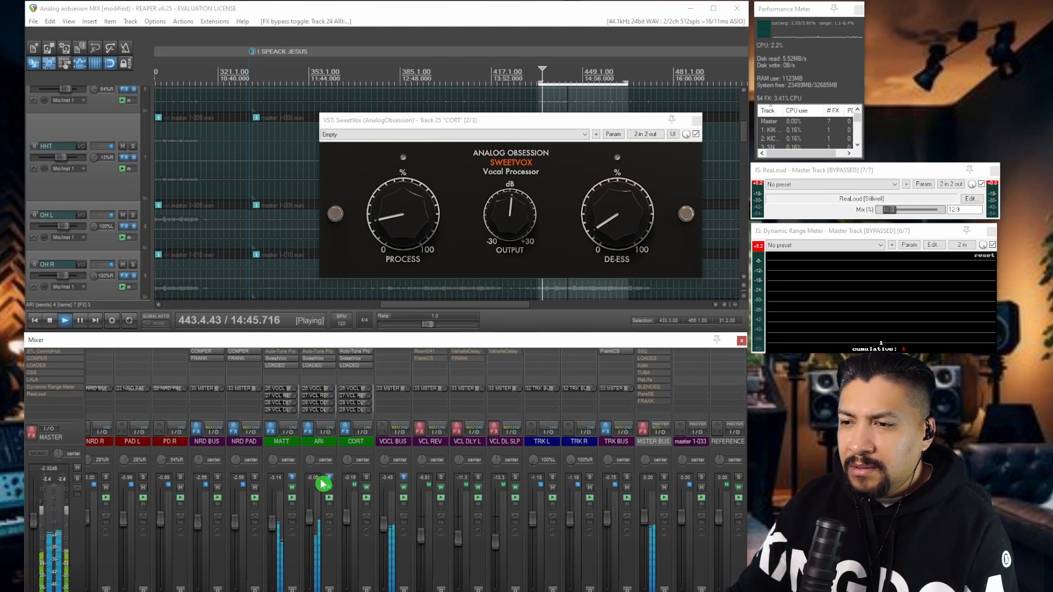
pyautogui.click(367, 479)
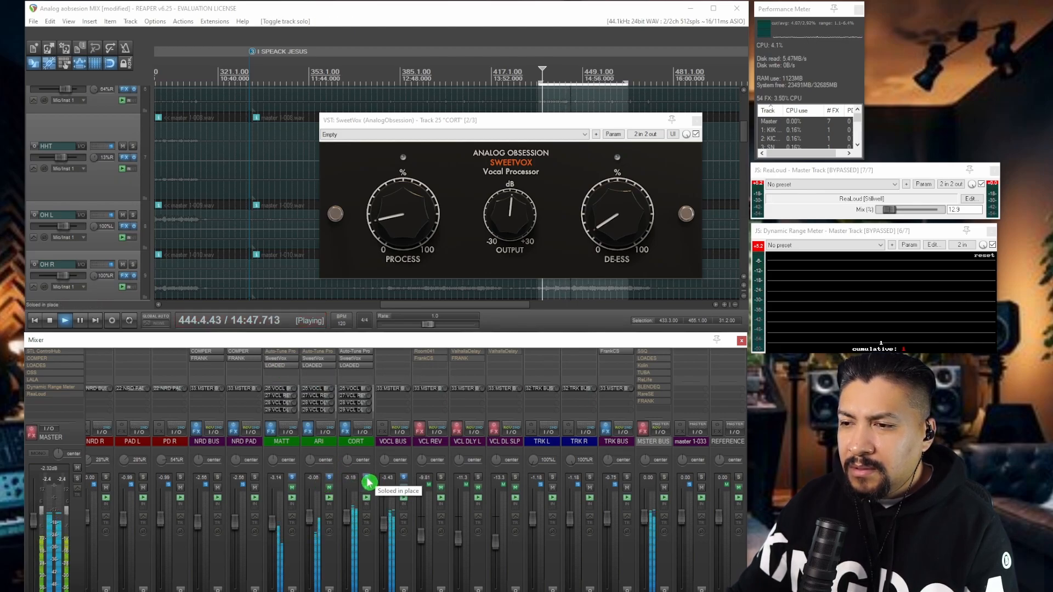
# Enable Auto-Tune on the second and first green vocal tracks, and toggle the VOCL BUS solo during playback
pyautogui.keyDown('shift'); pyautogui.click(323, 352); pyautogui.keyUp('shift')
pyautogui.keyDown('shift'); pyautogui.click(287, 352); pyautogui.keyUp('shift')
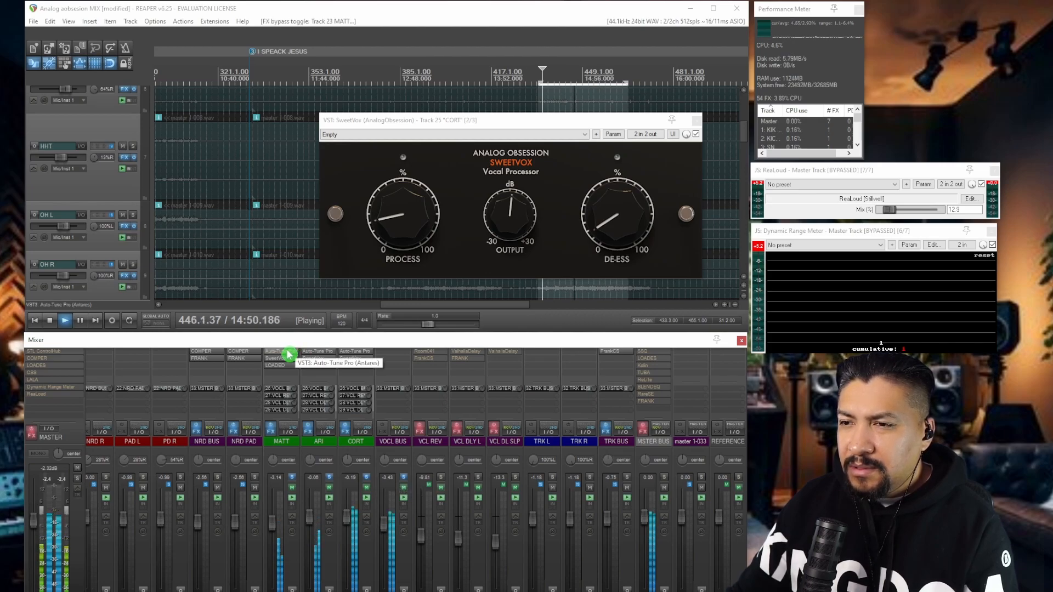
pyautogui.click(404, 478)
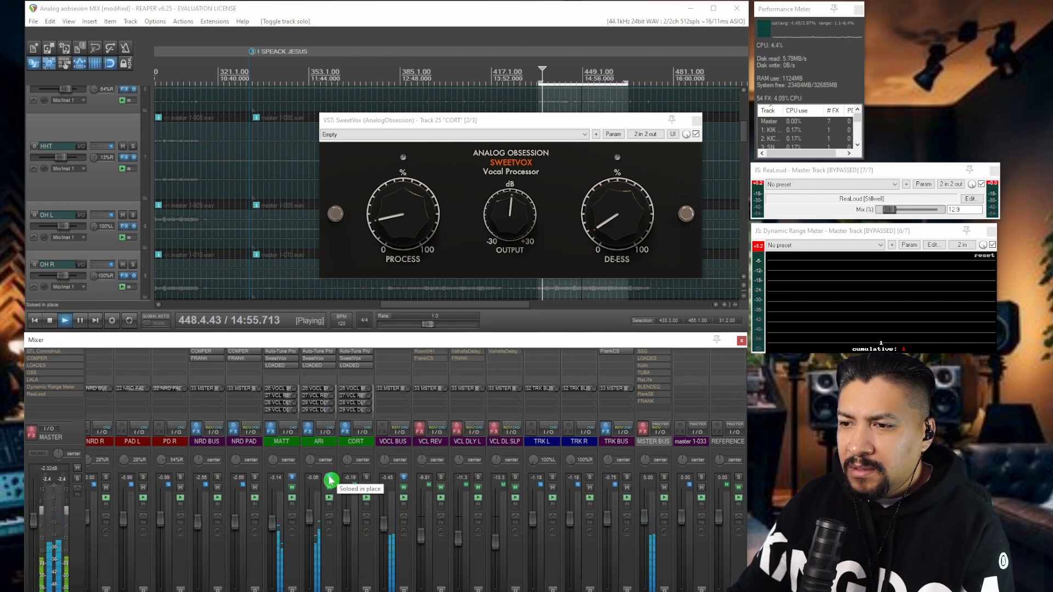
# Clear the vocal solos and unmute the first two green vocal tracks plus VCL REV, VCL DLY L and VCL DL SLP
pyautogui.click(292, 477)
pyautogui.click(293, 488)
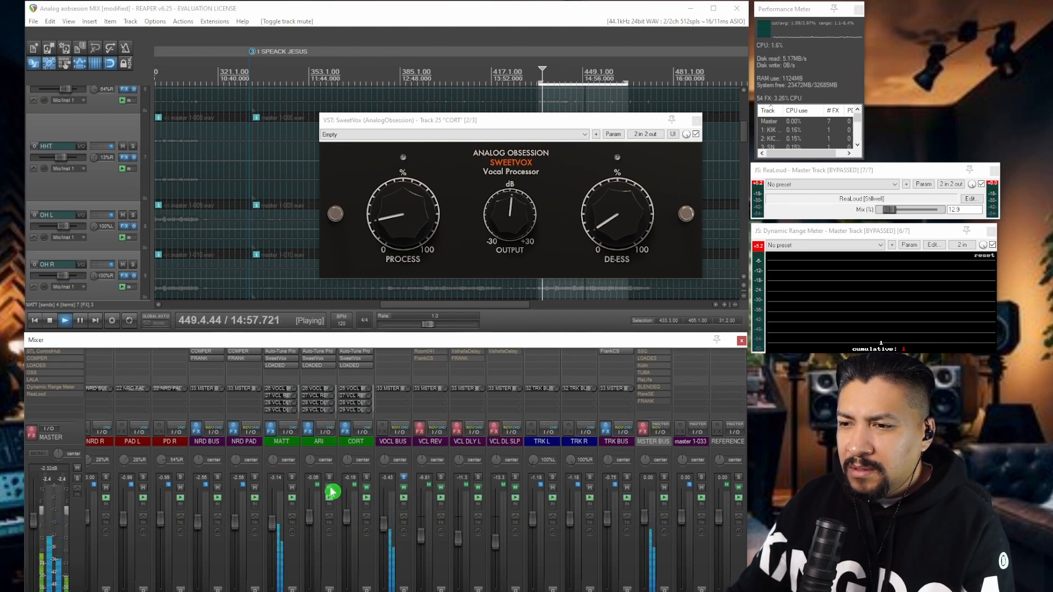
pyautogui.click(330, 488)
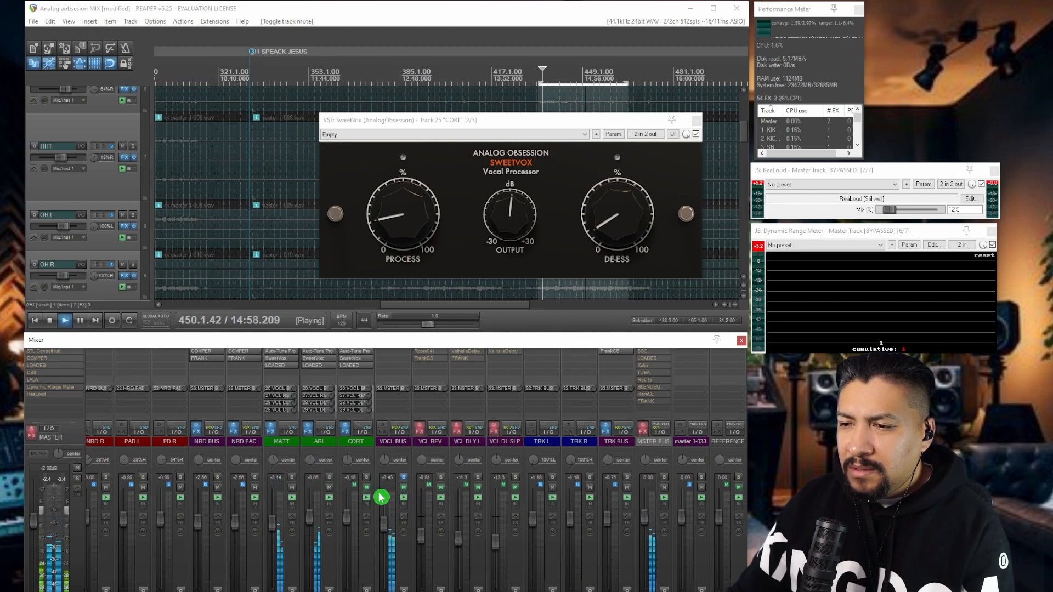
pyautogui.click(404, 478)
pyautogui.click(441, 488)
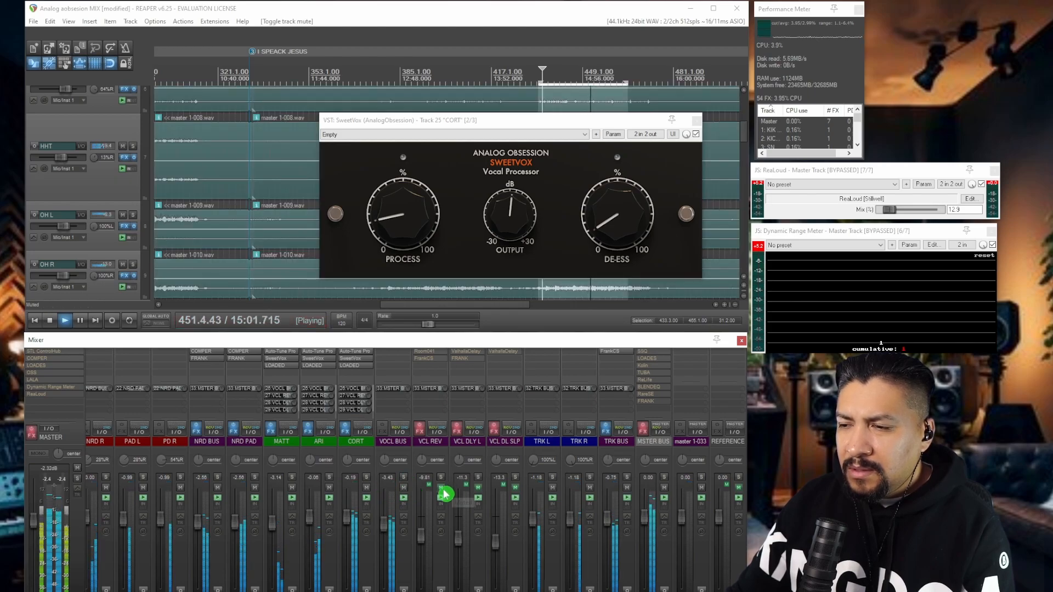
pyautogui.click(478, 490)
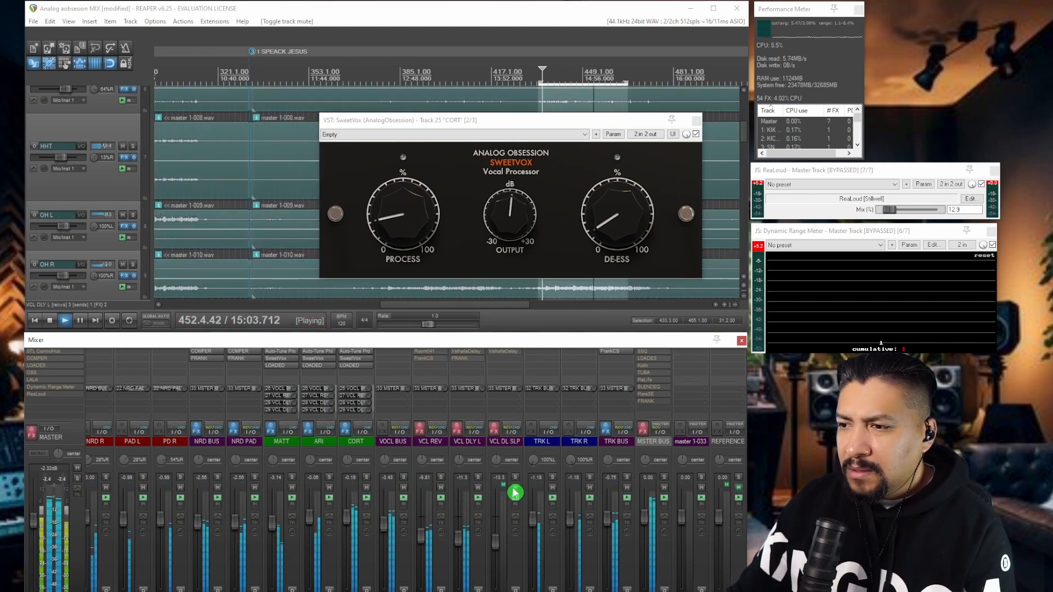
pyautogui.click(515, 488)
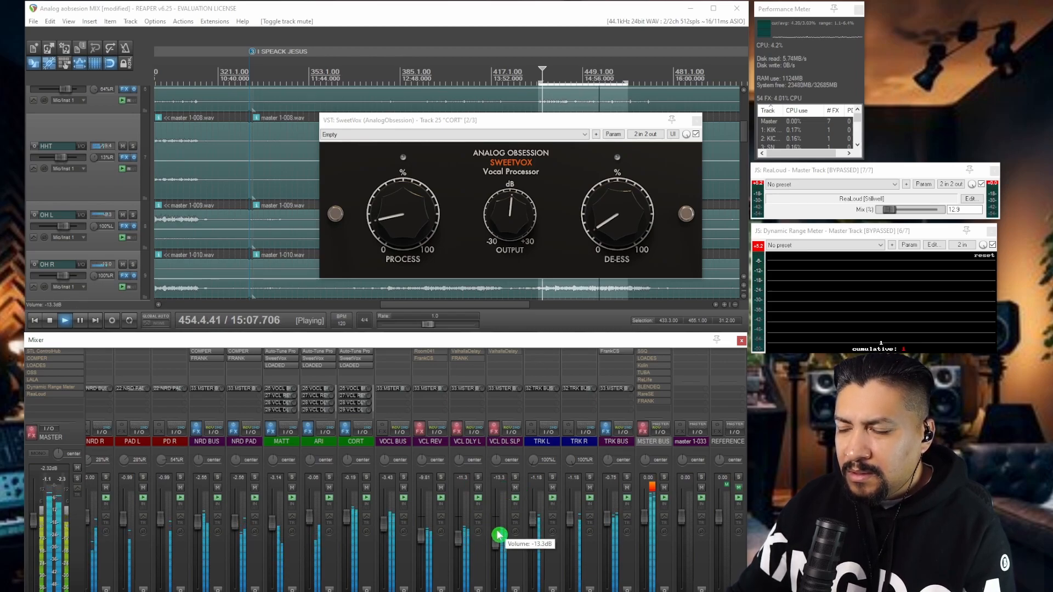
# Lower the master bus track's volume to about -0.9 dB and stop playback
pyautogui.moveTo(652, 507); pyautogui.dragTo(648, 522)
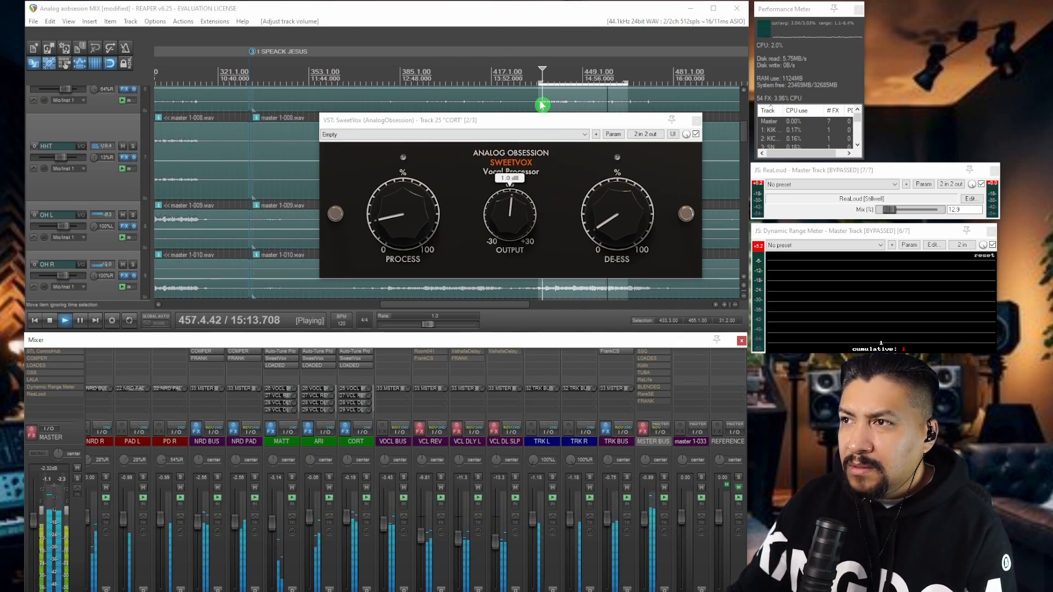
pyautogui.press('space')
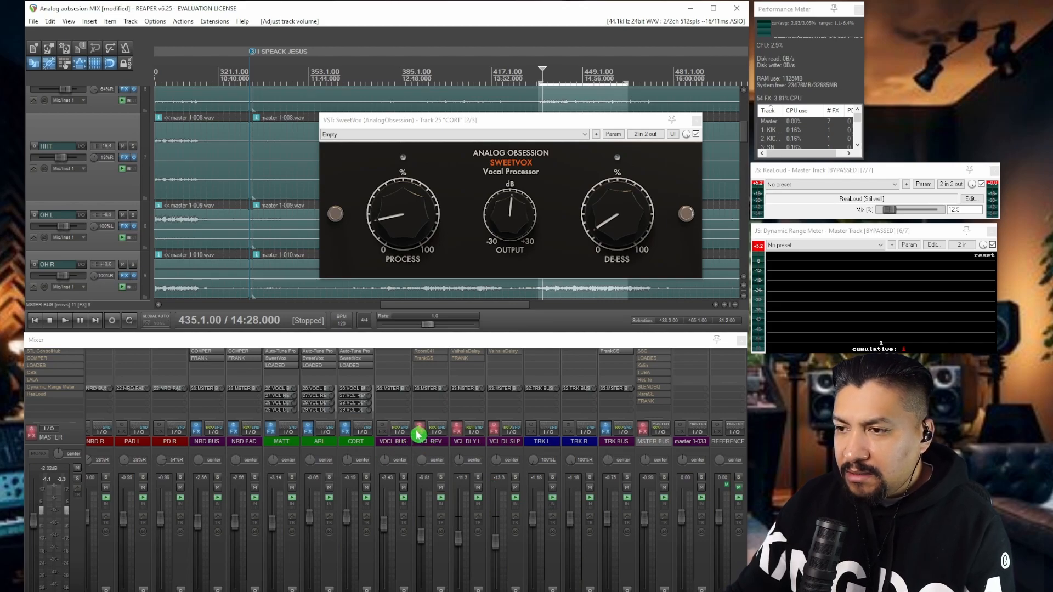
# Open Room041 on VCL REV, solo that track during playback from 435.1.00, and enable its effects
pyautogui.click(430, 352)
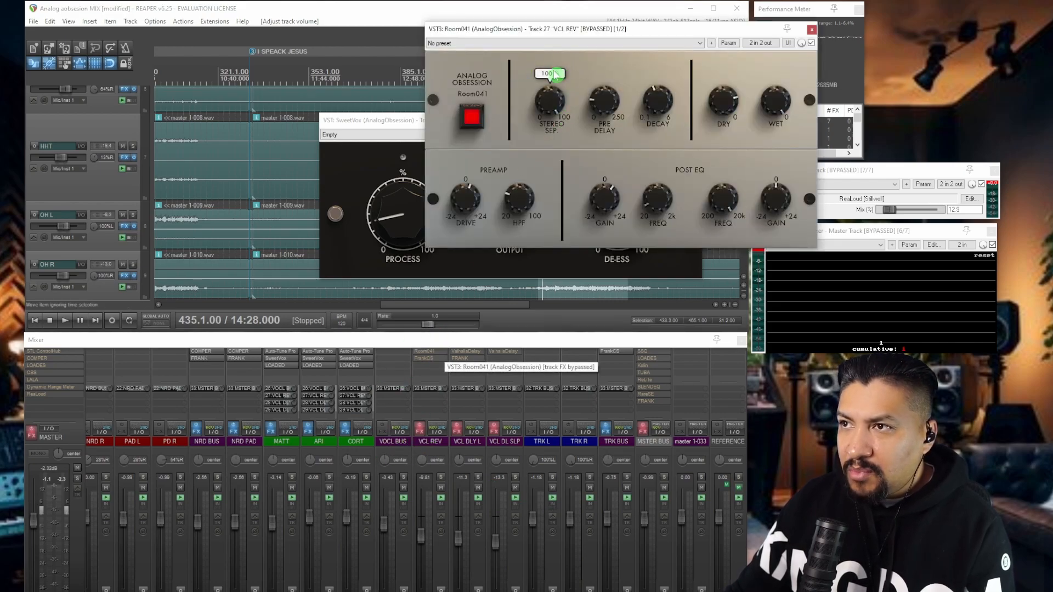
pyautogui.moveTo(605, 26); pyautogui.dragTo(449, 34)
pyautogui.press('space')
pyautogui.click(442, 478)
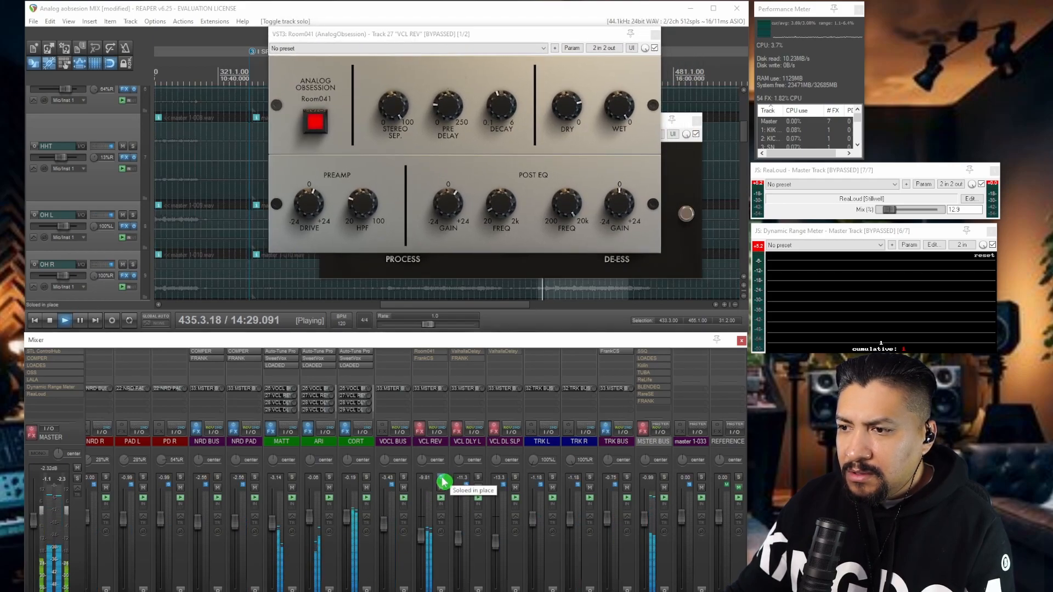
pyautogui.click(422, 430)
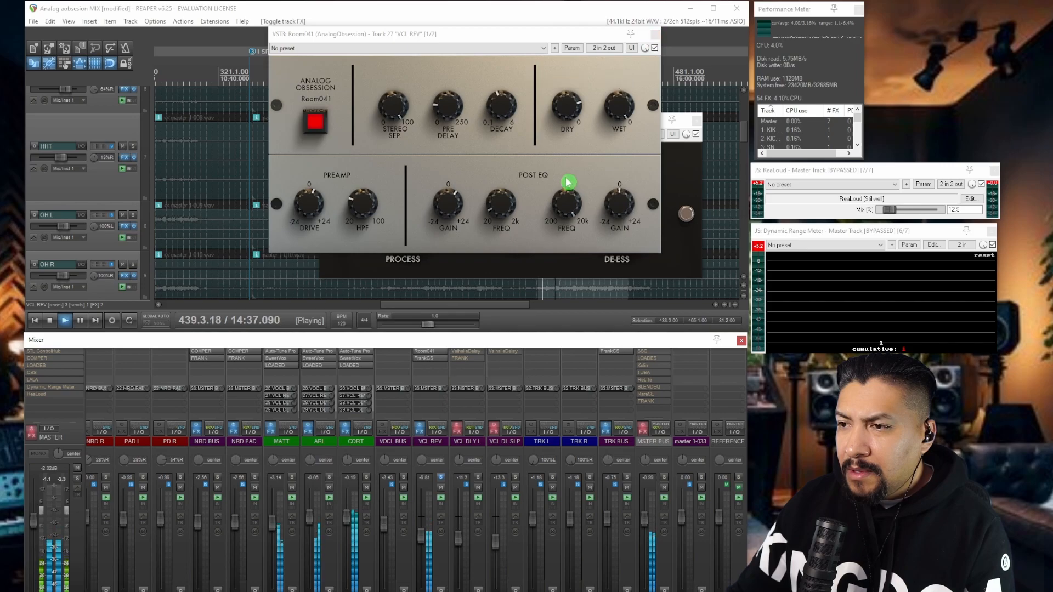
# Open FrankCS on VCL REV and compare the reverb with it bypassed and enabled during playback
pyautogui.press('space')
pyautogui.doubleClick(427, 367)
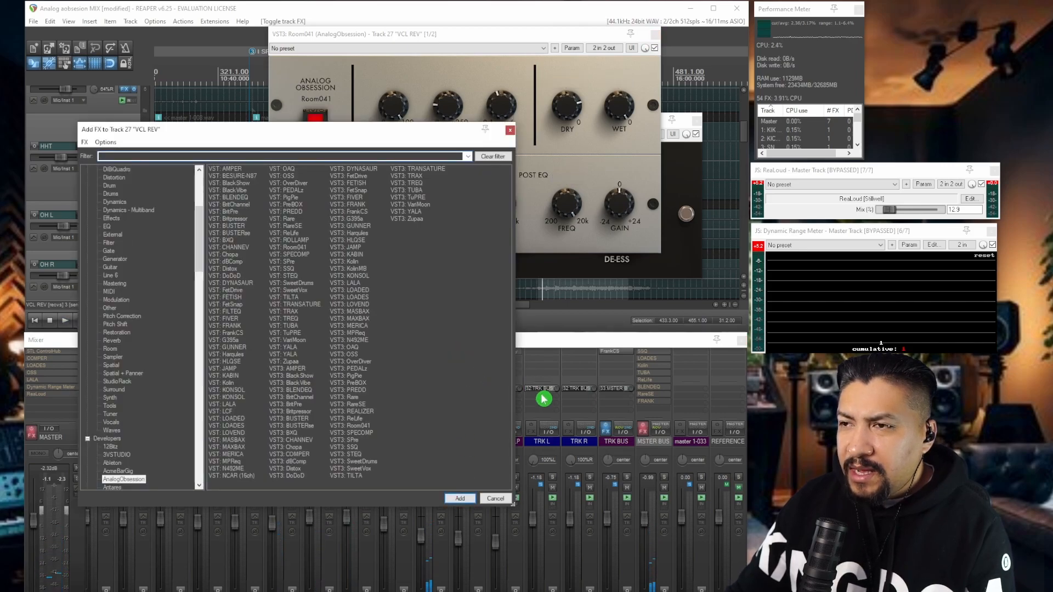
pyautogui.click(510, 130)
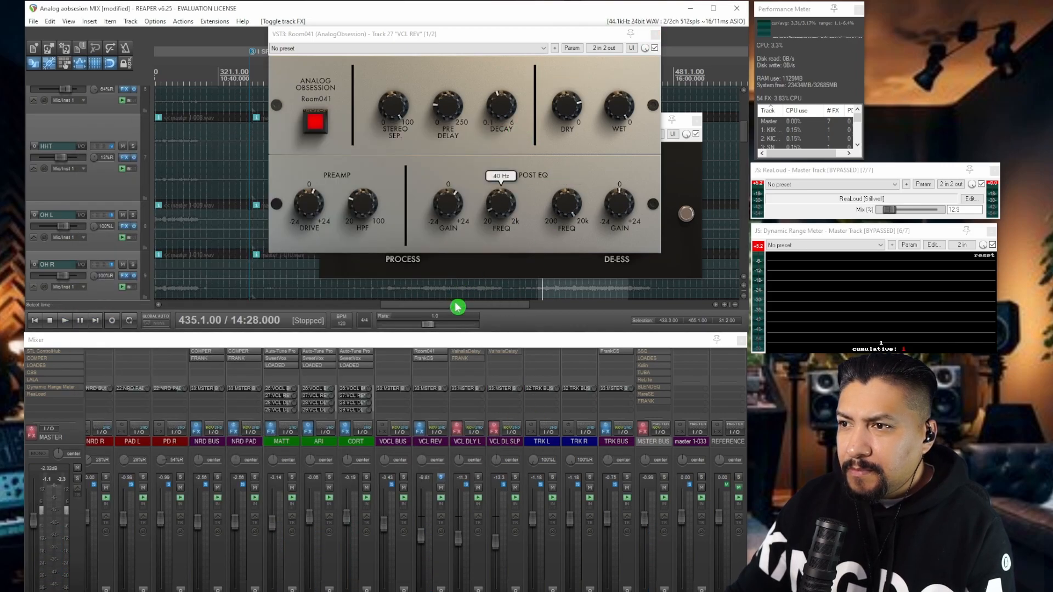
pyautogui.click(430, 358)
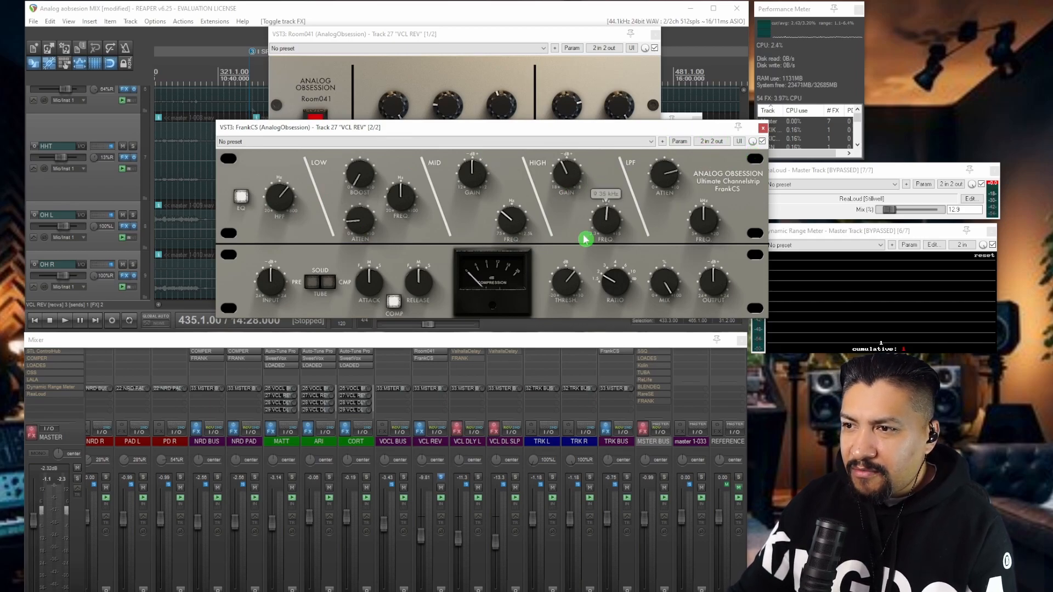
pyautogui.press('space')
pyautogui.keyDown('shift'); pyautogui.click(437, 362); pyautogui.keyUp('shift')
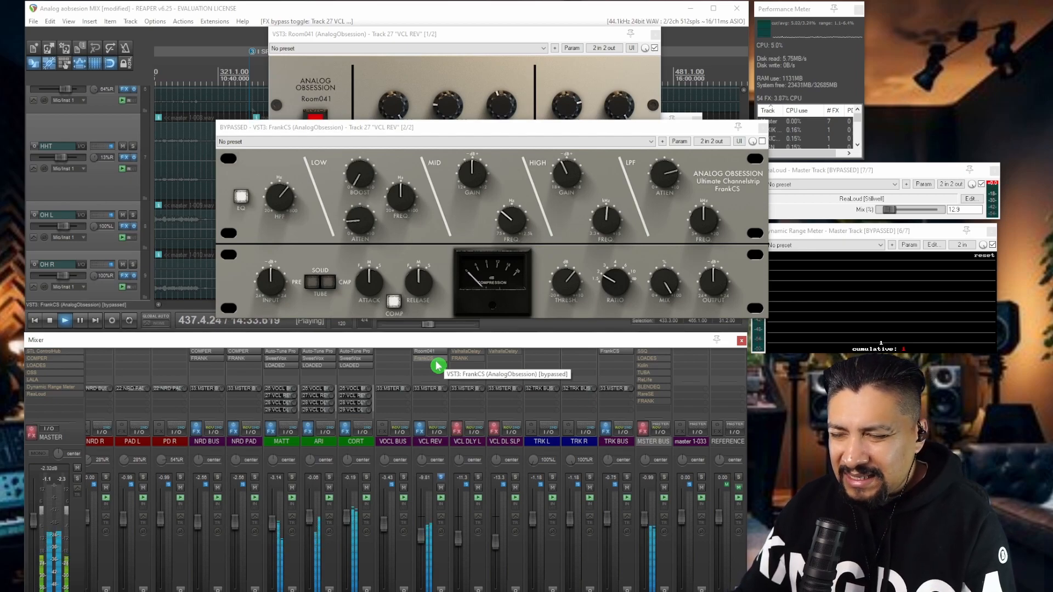
pyautogui.keyDown('shift'); pyautogui.click(438, 362); pyautogui.keyUp('shift')
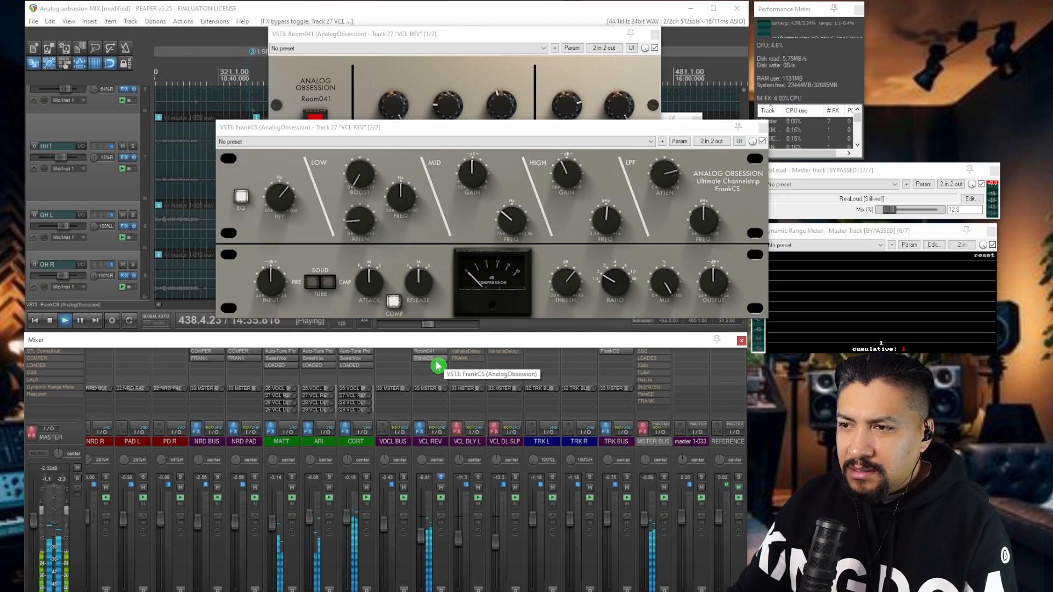
# Unsolo VCL REV, audition VOCL BUS without it, solo VCL REV again alongside the bus, and stop playback
pyautogui.click(441, 477)
pyautogui.click(404, 477)
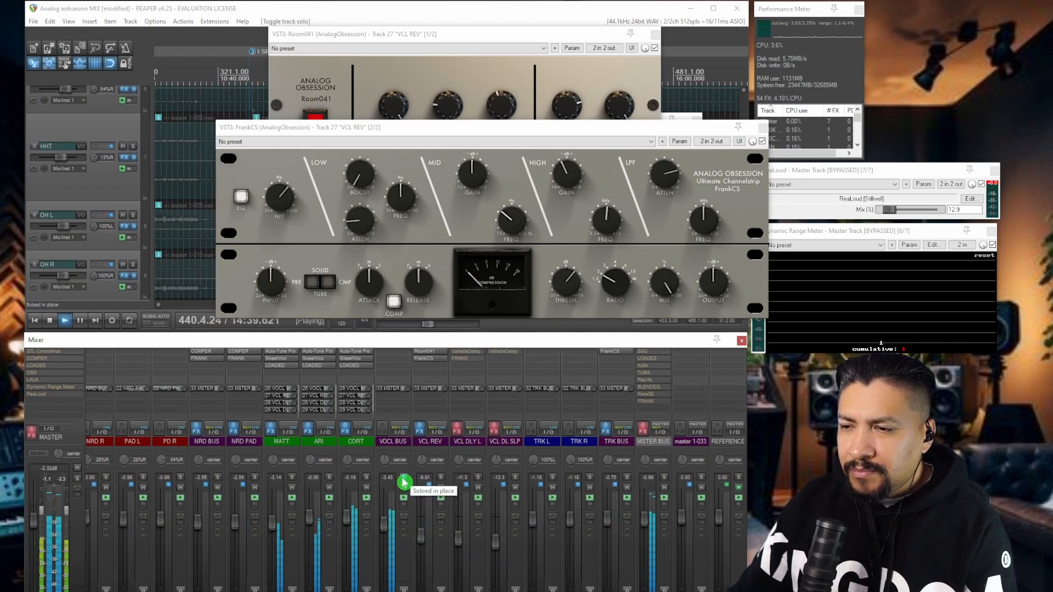
pyautogui.click(442, 478)
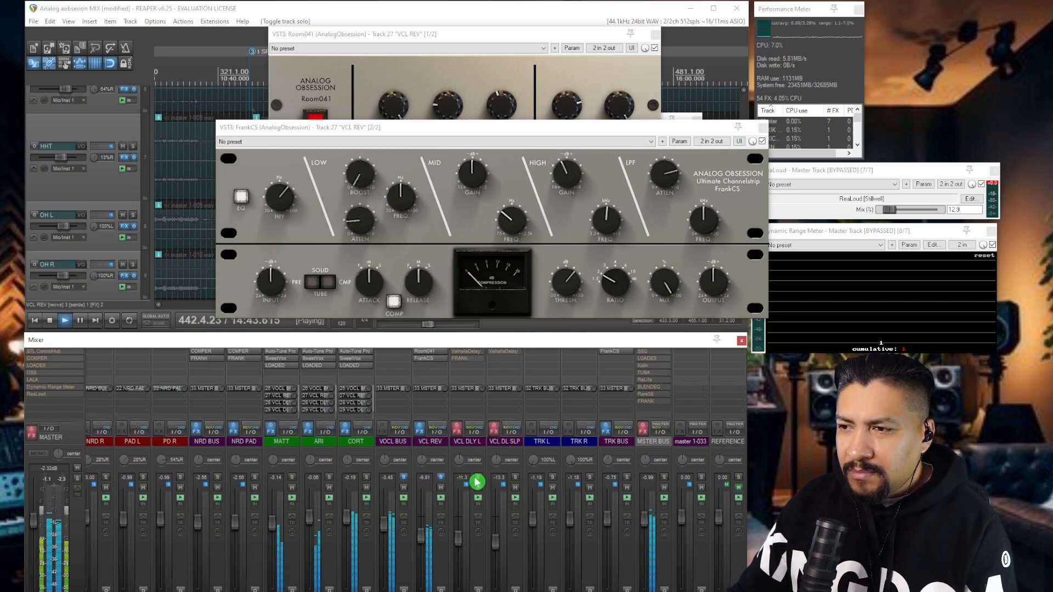
pyautogui.press('space')
# Enable the effects on VCL DLY L and VCL DL SLP, and close the FrankCS window
pyautogui.click(456, 427)
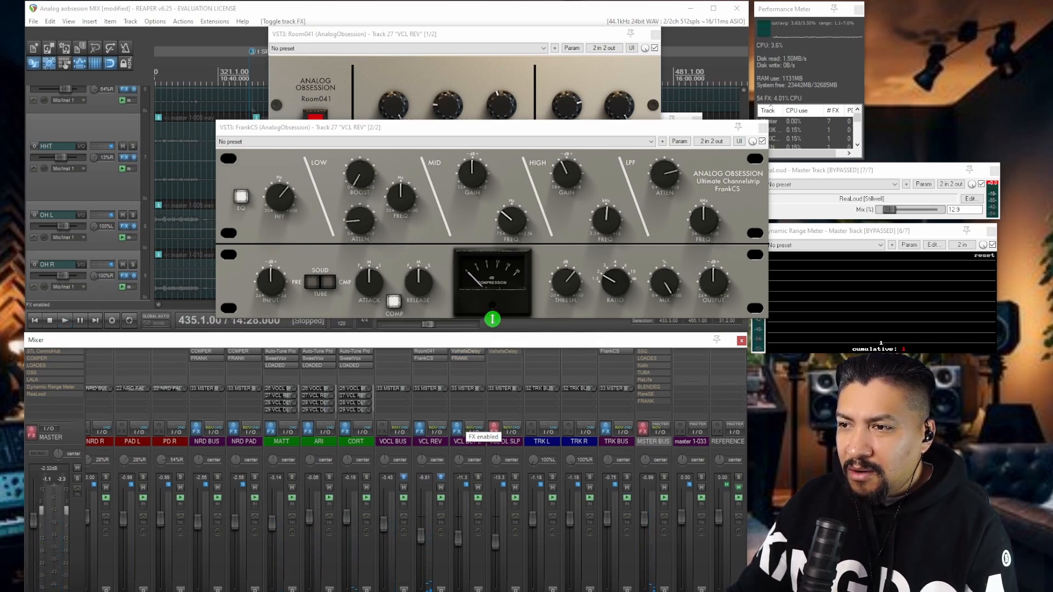
pyautogui.click(764, 127)
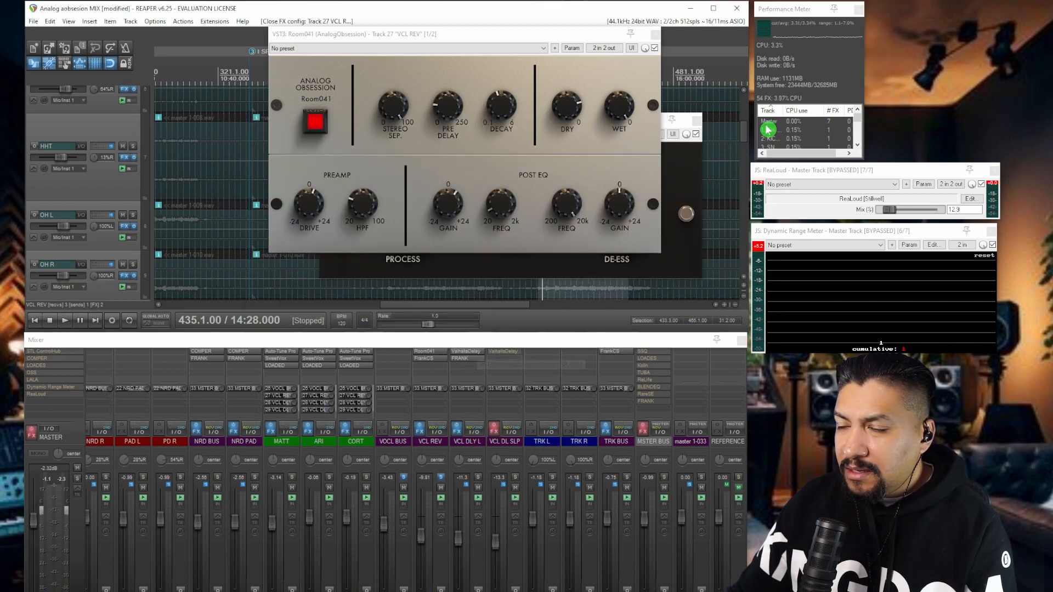
pyautogui.keyDown('shift'); pyautogui.click(510, 352); pyautogui.keyUp('shift')
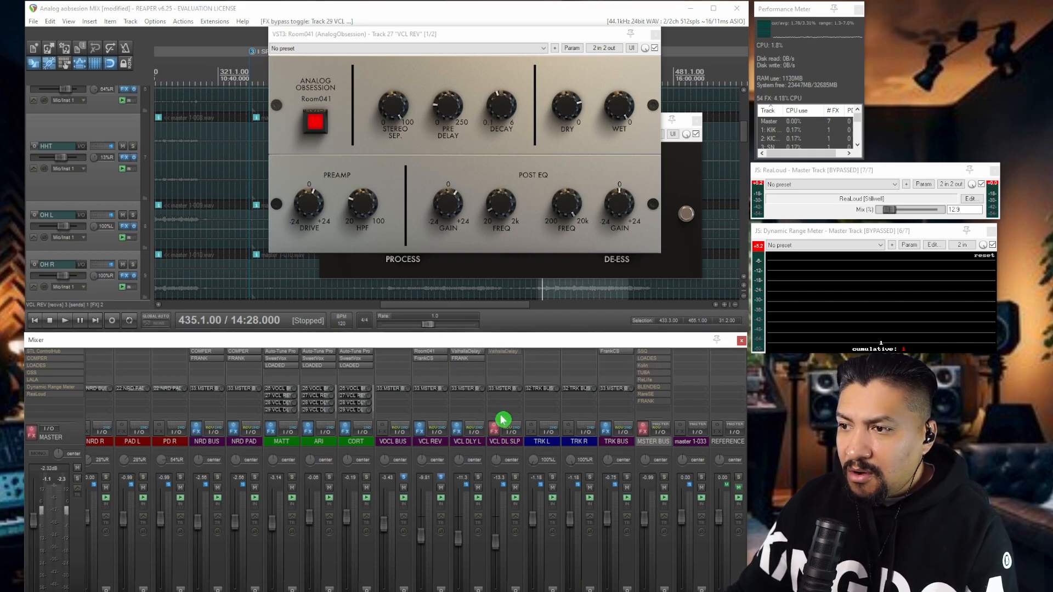
# Inspect the ValhallaDelay settings on VCL DLY L and VCL DL SLP, and open FRANK on VCL DLY L
pyautogui.click(460, 352)
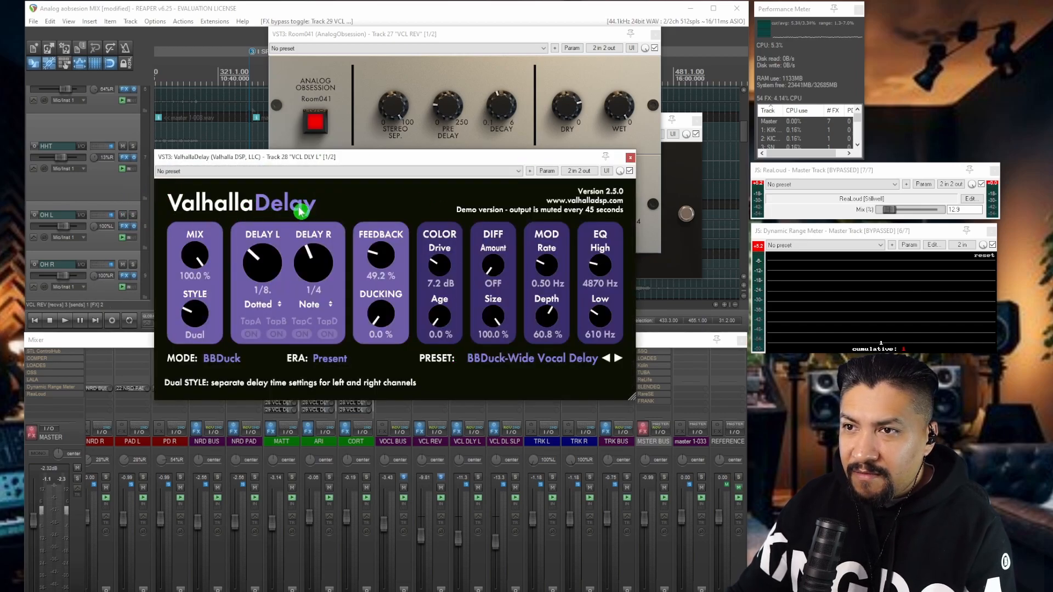
pyautogui.click(629, 159)
pyautogui.click(500, 352)
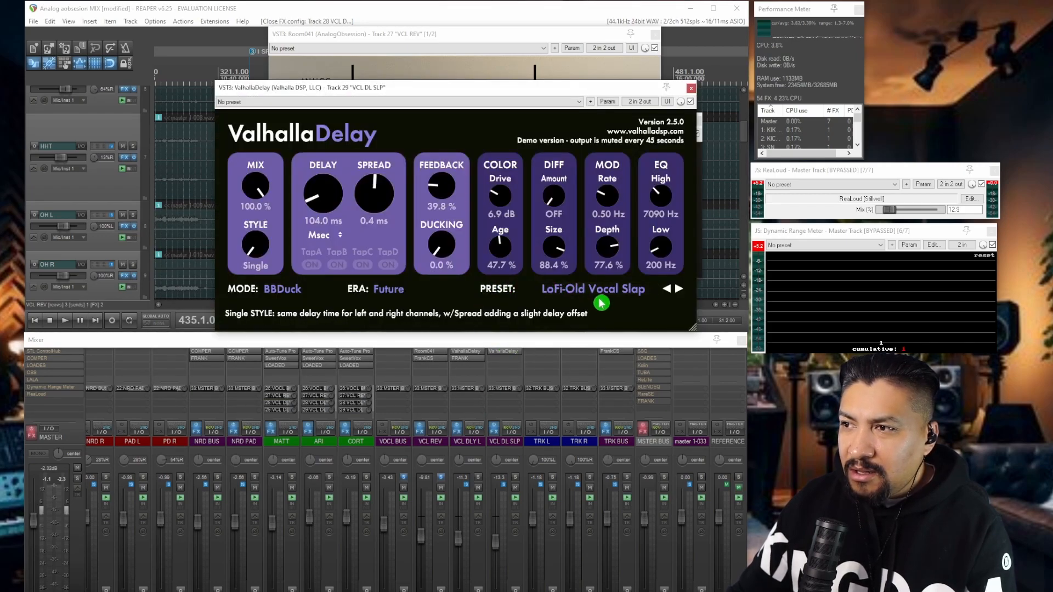
pyautogui.click(691, 90)
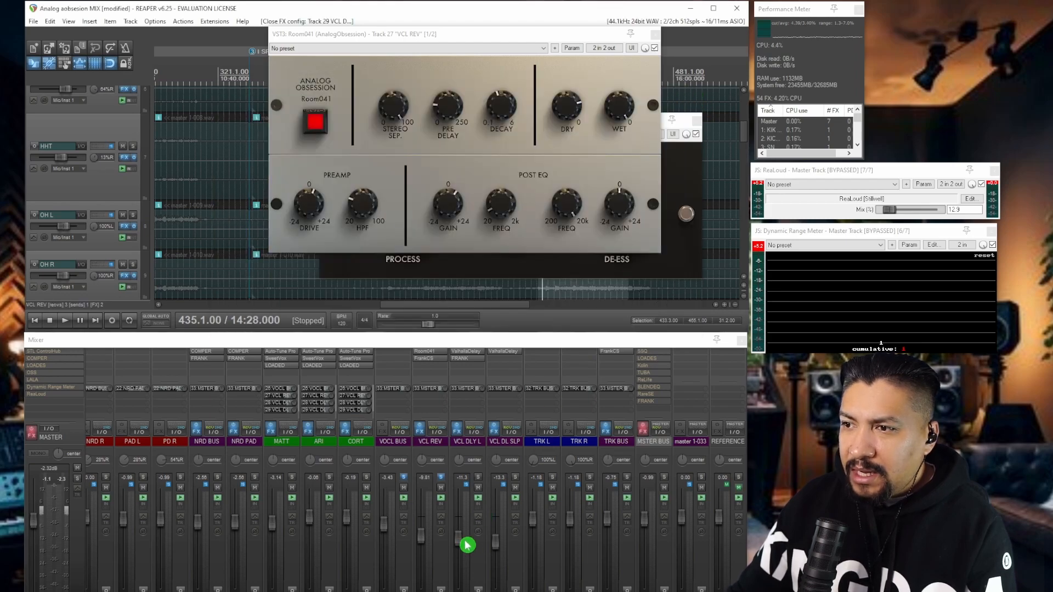
pyautogui.click(476, 361)
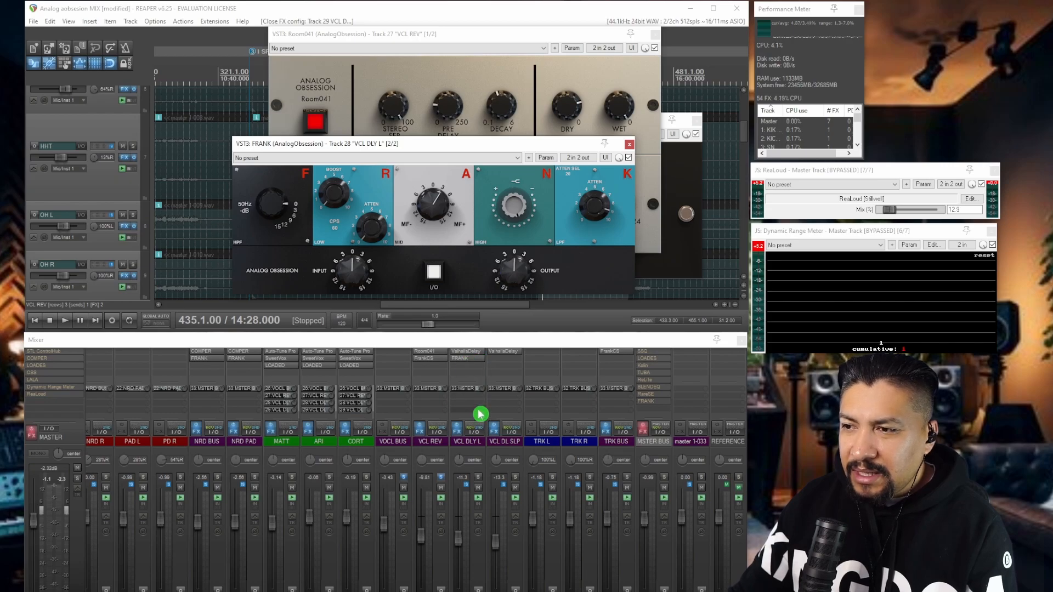
# Play from 435.1.00, audition the vocal delay and slap returns using solos, clear all solos, and stop playback
pyautogui.press('space')
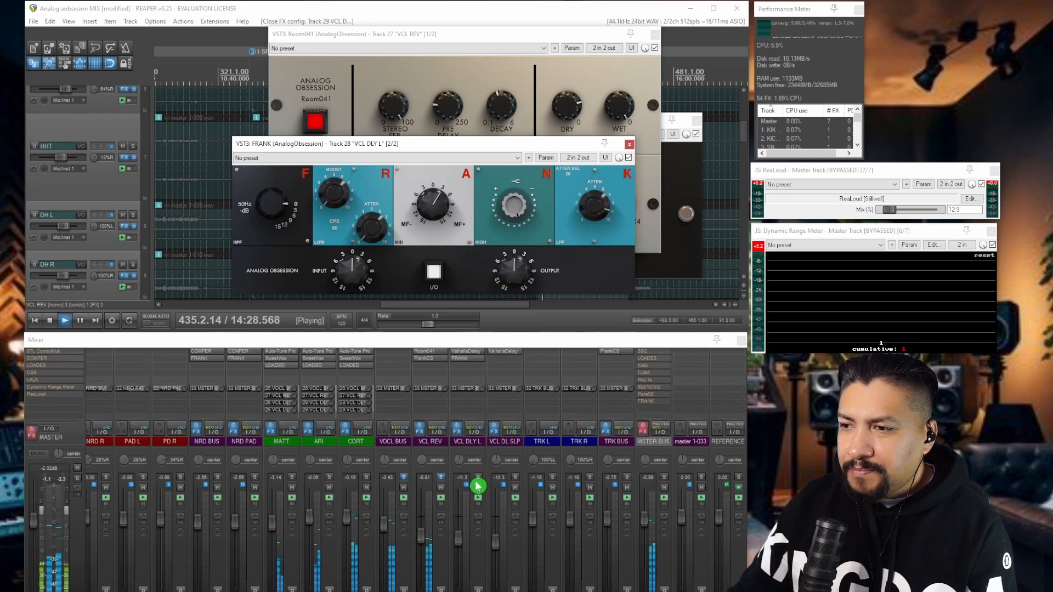
pyautogui.click(365, 480)
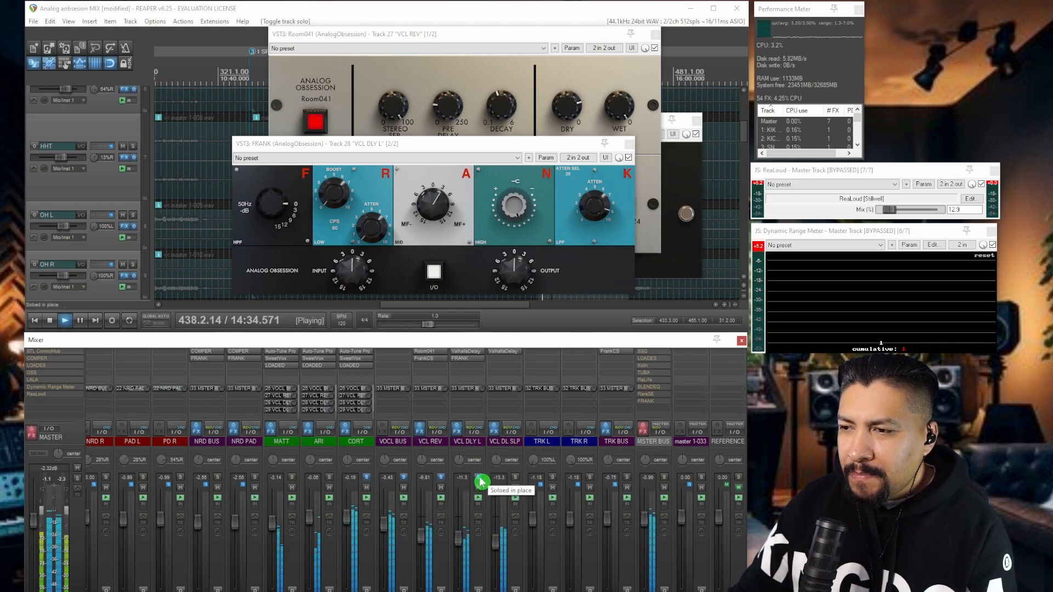
pyautogui.click(517, 480)
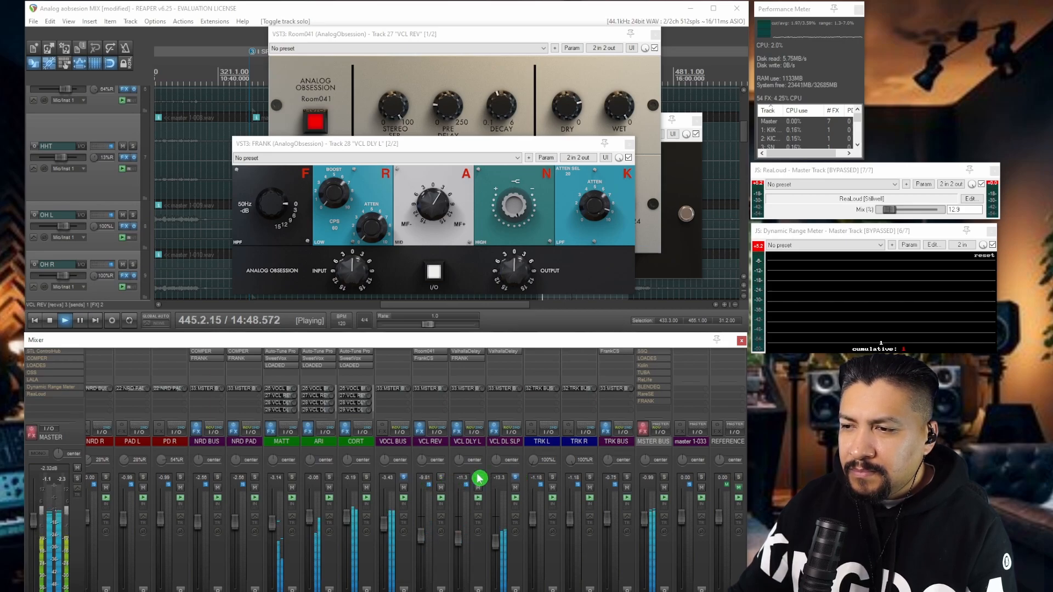
pyautogui.click(403, 478)
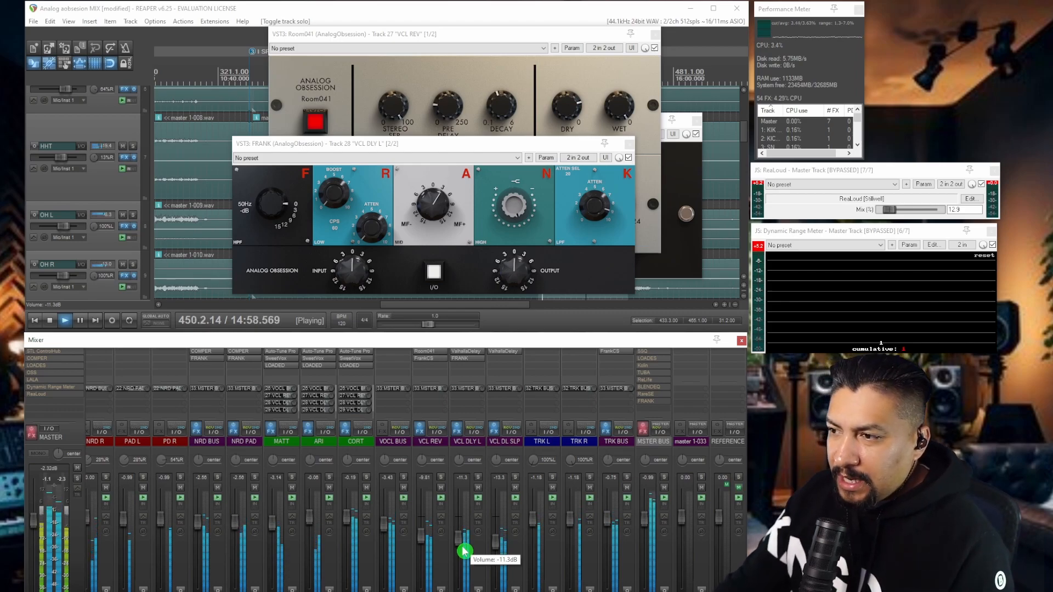
pyautogui.press('space')
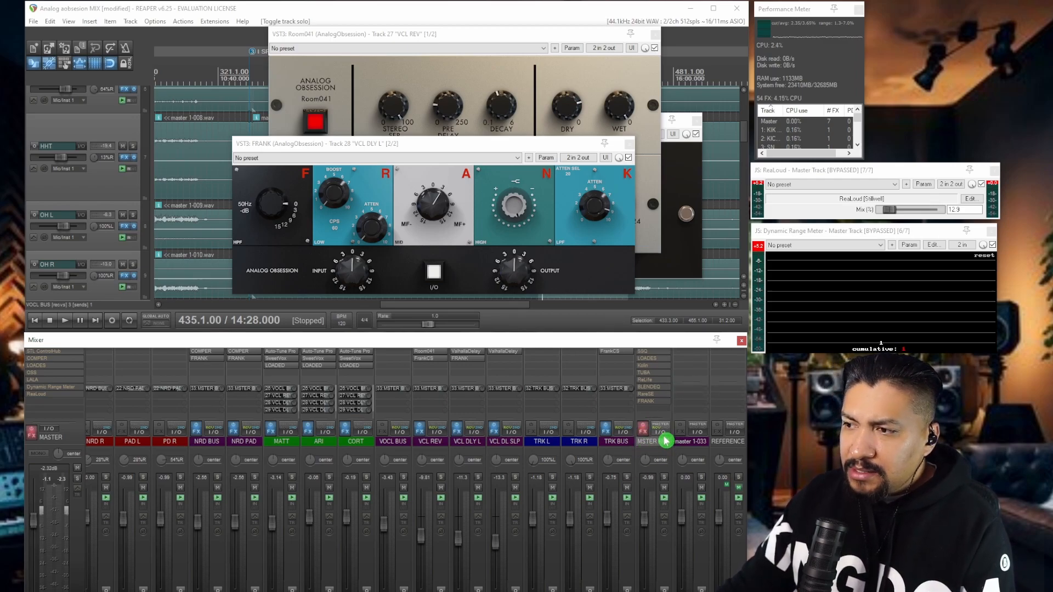
# Switch the master bus track's effects on and off again, and play the mix from 435.1.00 with them bypassed
pyautogui.click(643, 426)
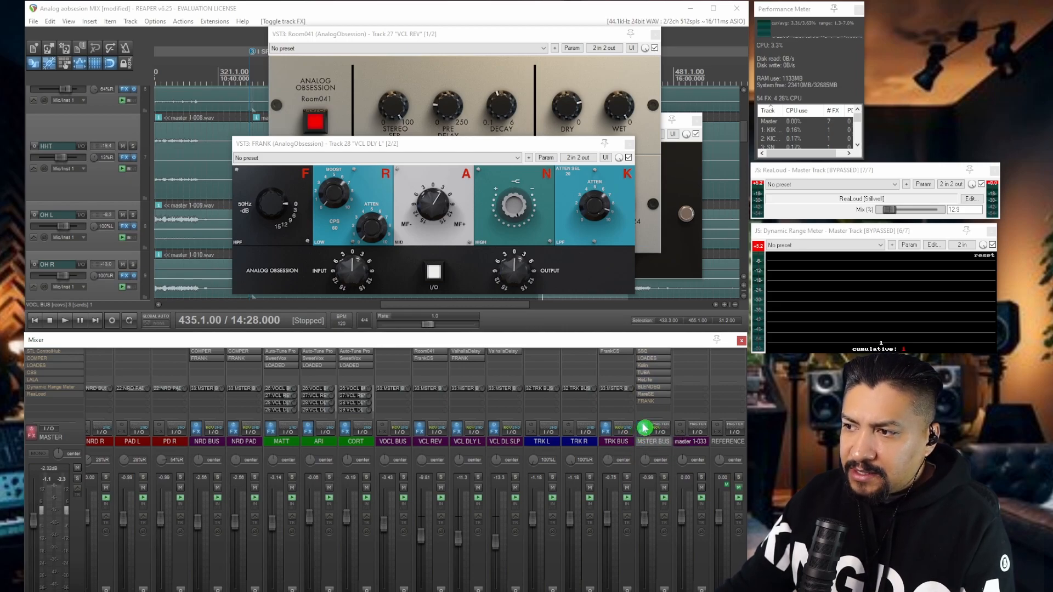
pyautogui.click(644, 427)
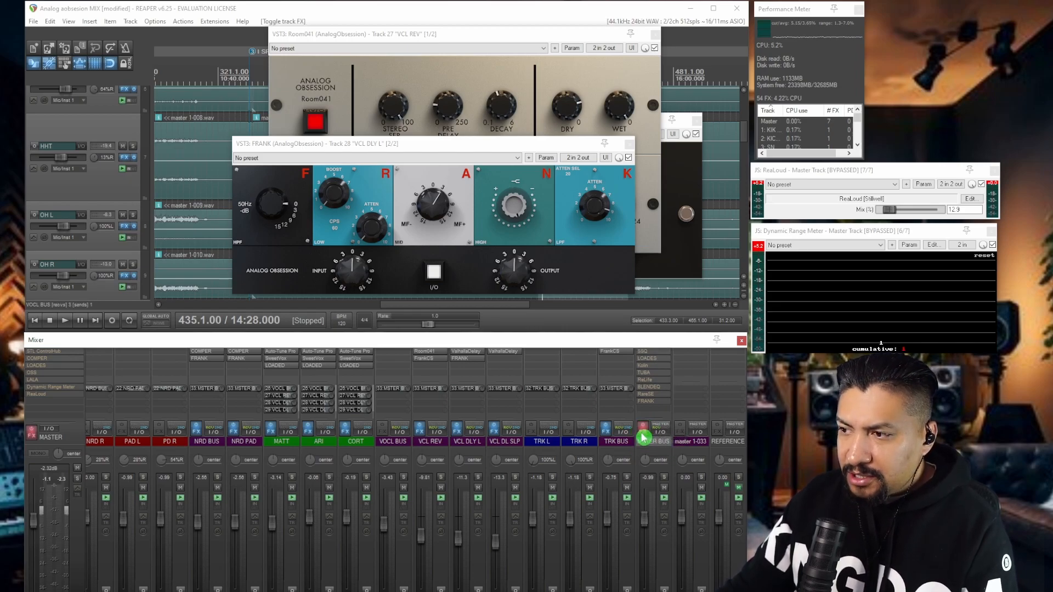
pyautogui.press('space')
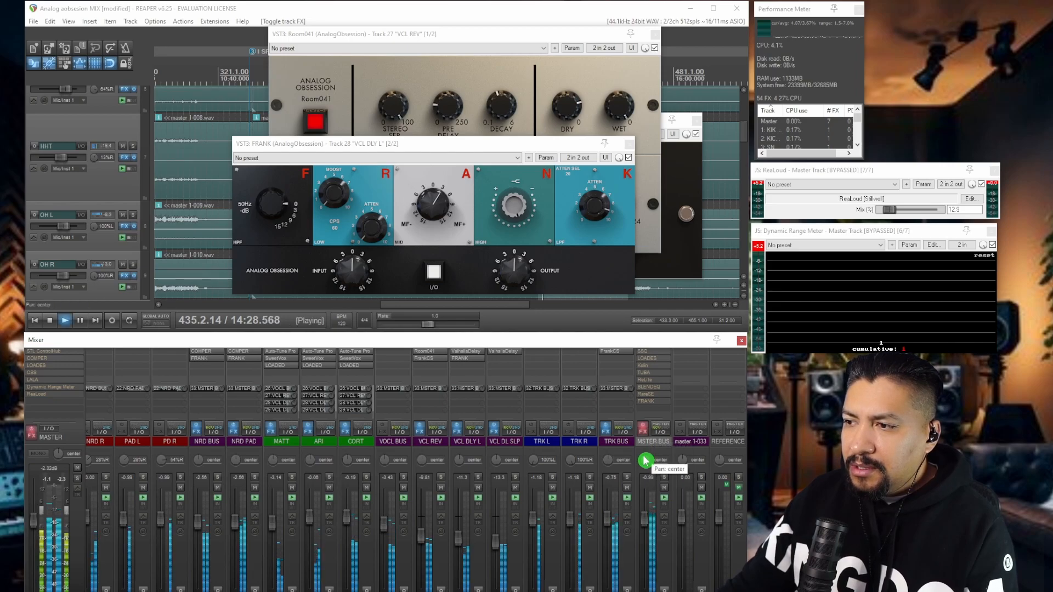
pyautogui.press('space')
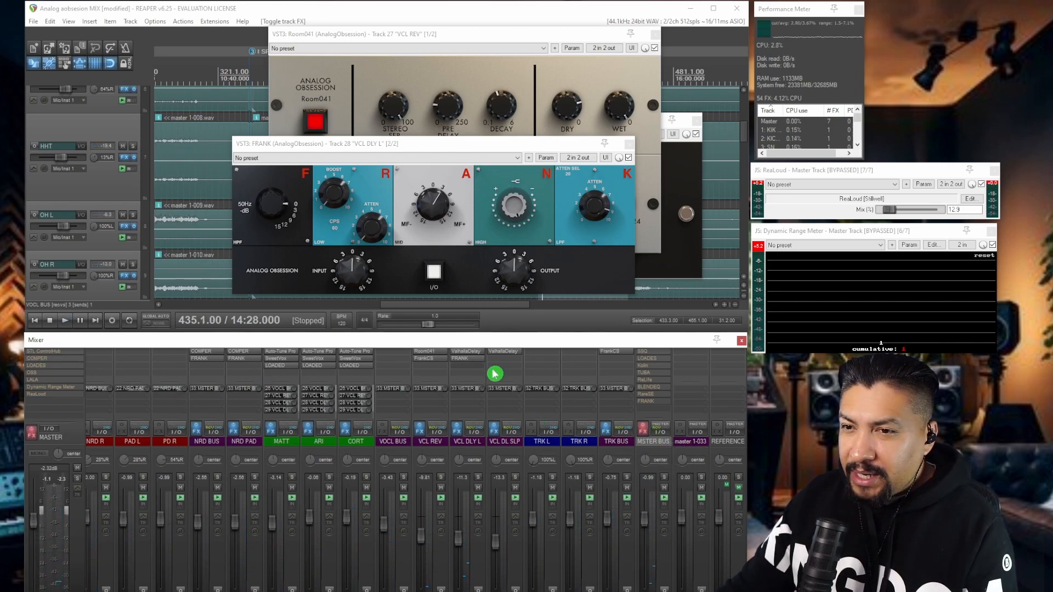
# Open SSQ, LOADES and Kolin on the MSTER BUS track and inspect their settings, moving Kolin clear of the effects list
pyautogui.click(655, 350)
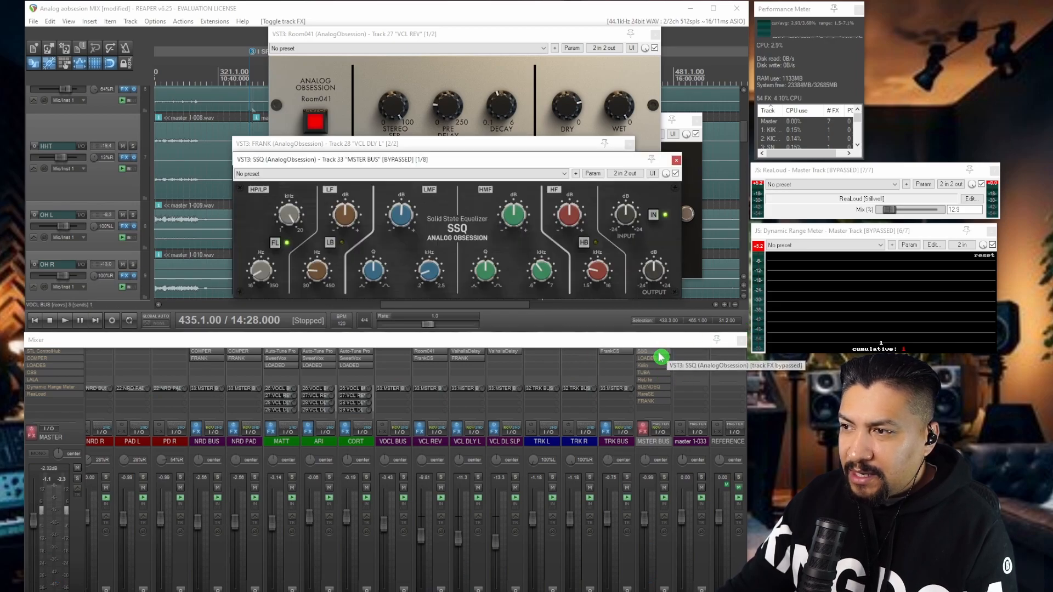
pyautogui.click(661, 360)
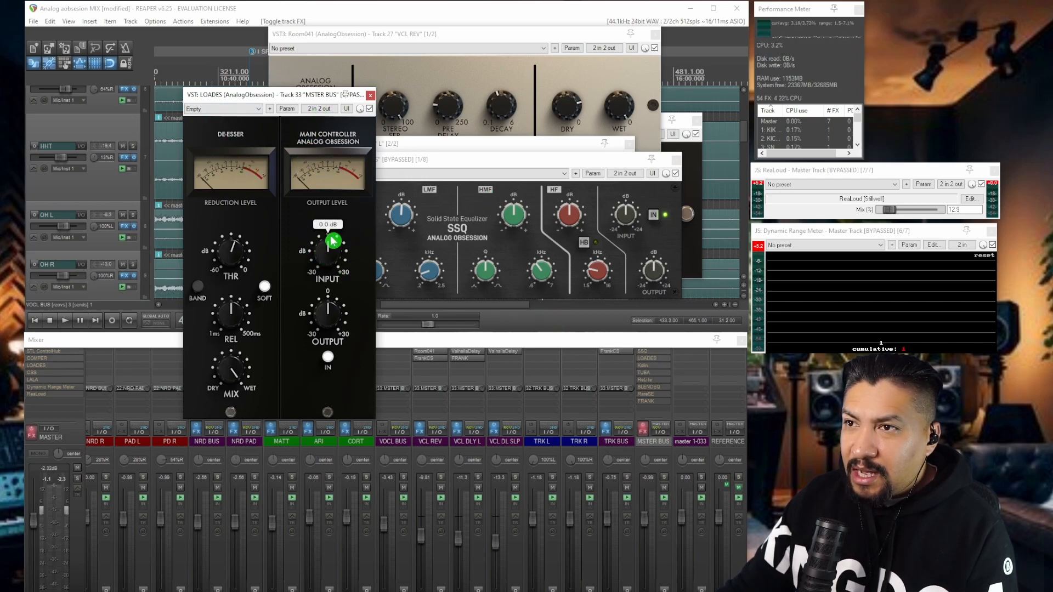
pyautogui.click(651, 367)
pyautogui.click(651, 366)
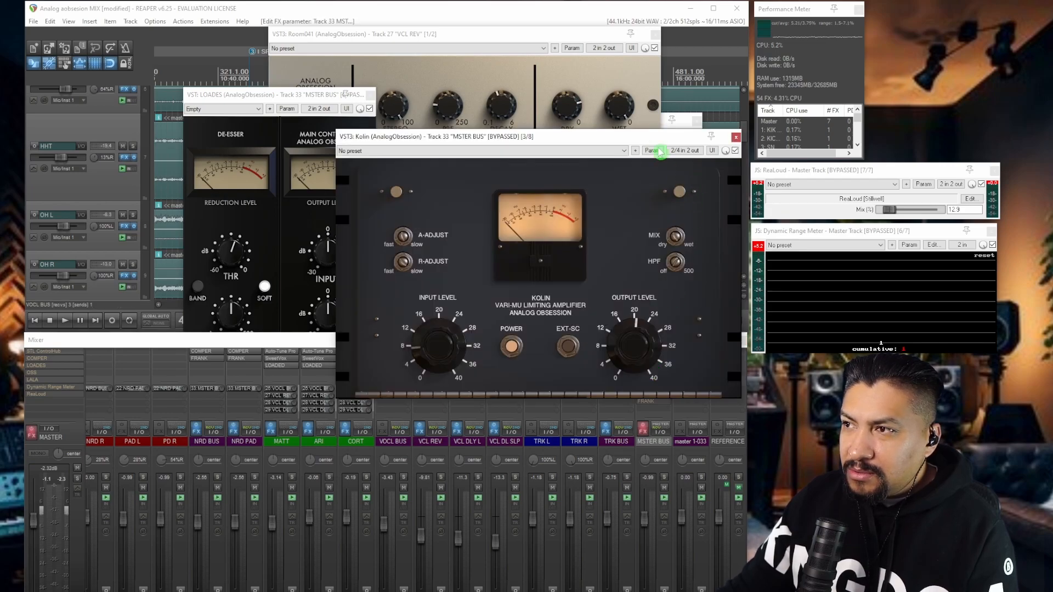
pyautogui.moveTo(646, 140); pyautogui.dragTo(442, 89)
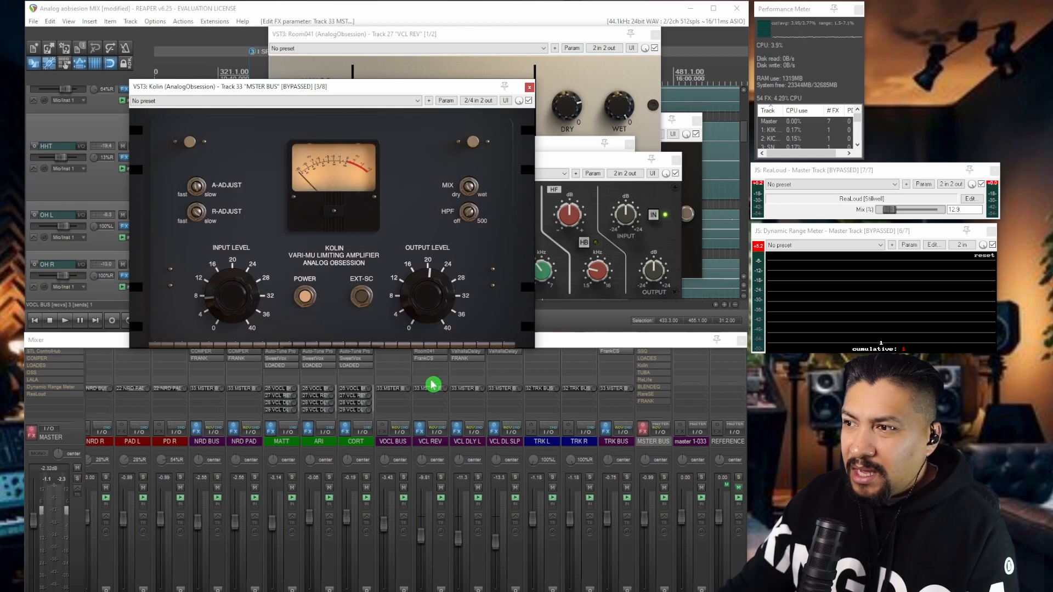
# Inspect the TUBA, ReLife and BLENDEQ settings on the MSTER BUS track
pyautogui.click(644, 372)
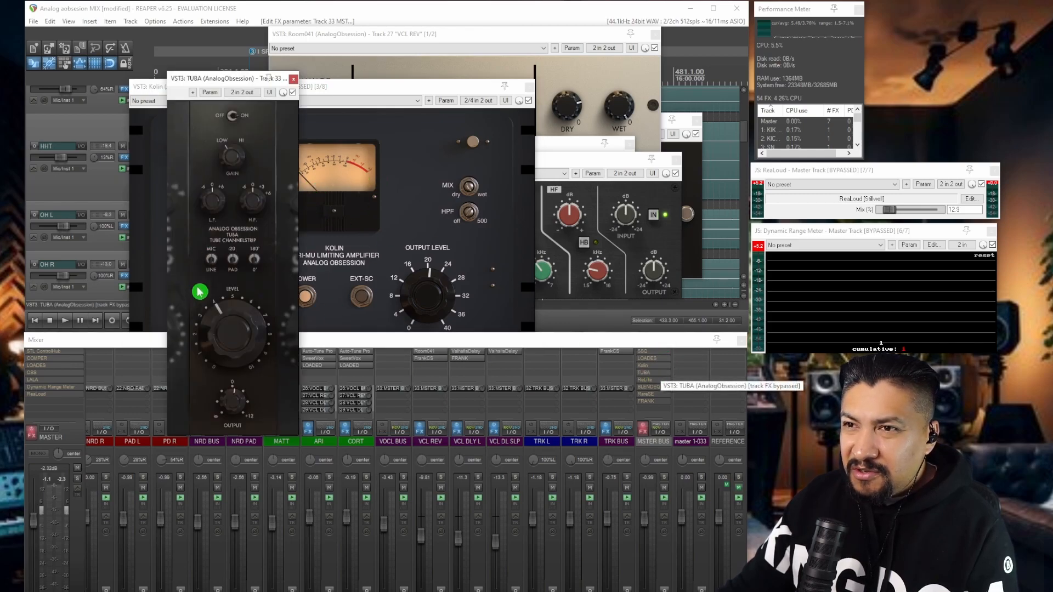
pyautogui.click(649, 381)
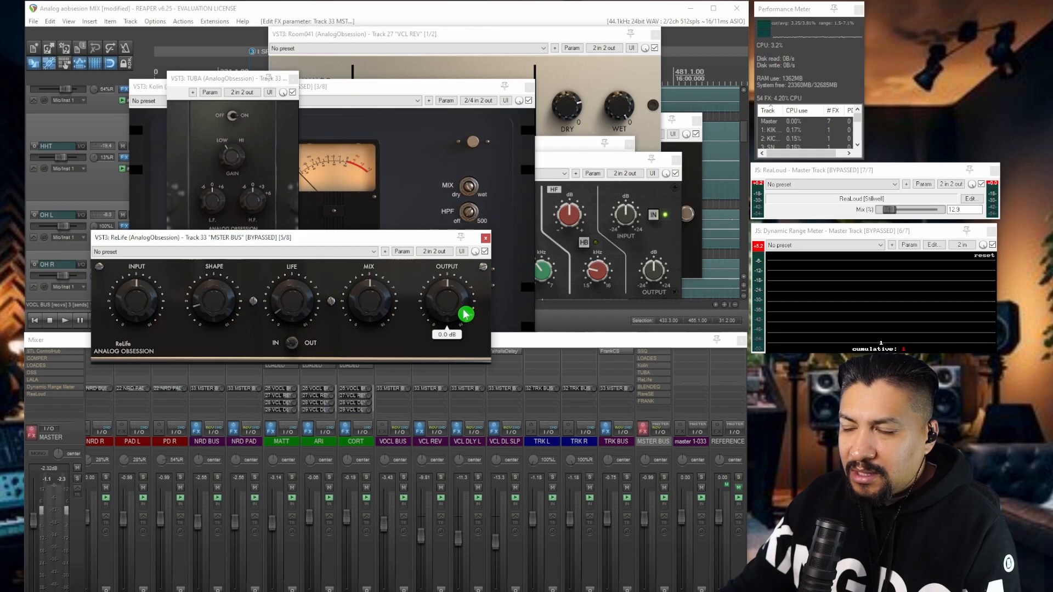
pyautogui.click(650, 387)
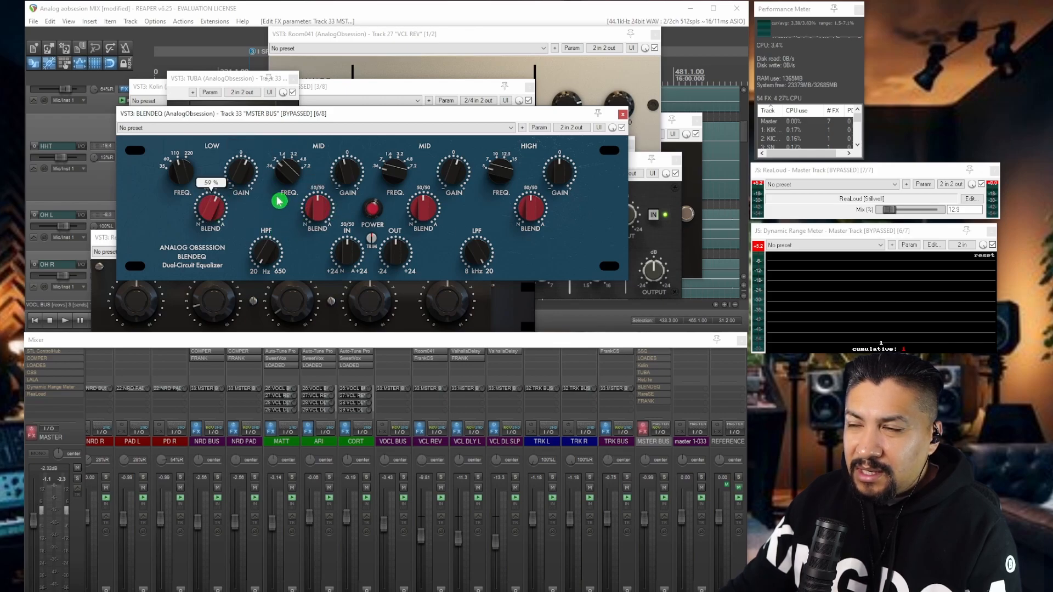
# Inspect the RareSE and FRANK equalizer settings on the MSTER BUS track, leaving both windows open
pyautogui.click(651, 394)
pyautogui.moveTo(529, 107); pyautogui.dragTo(477, 61)
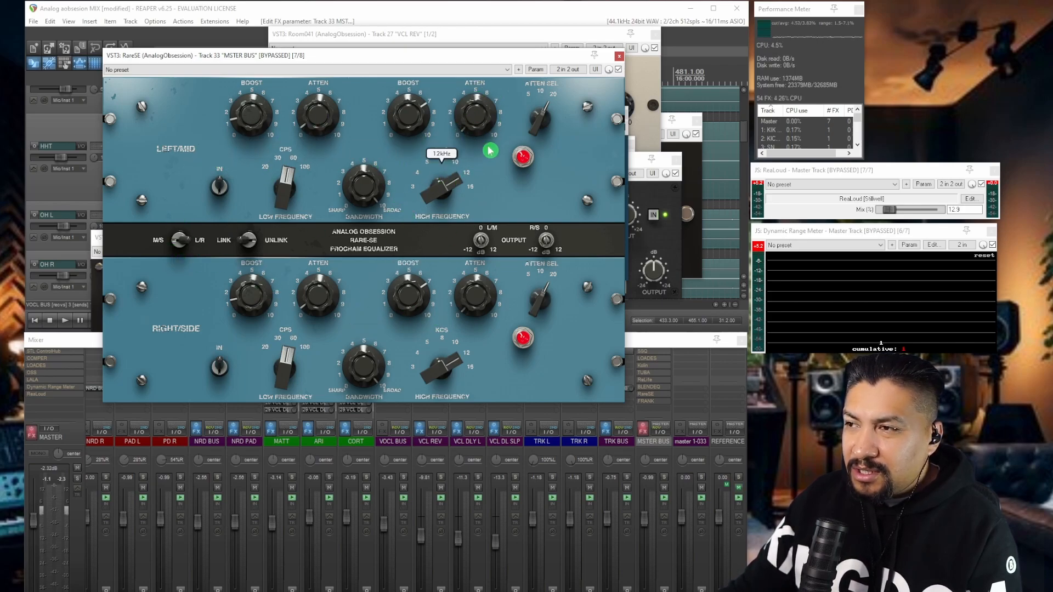
pyautogui.click(649, 404)
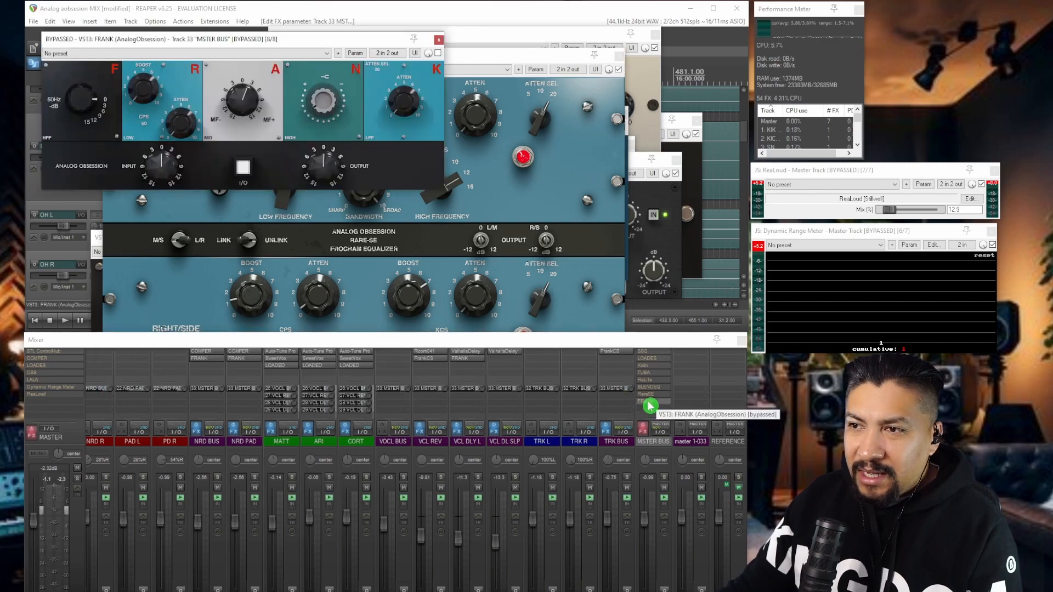
pyautogui.moveTo(306, 45); pyautogui.dragTo(402, 143)
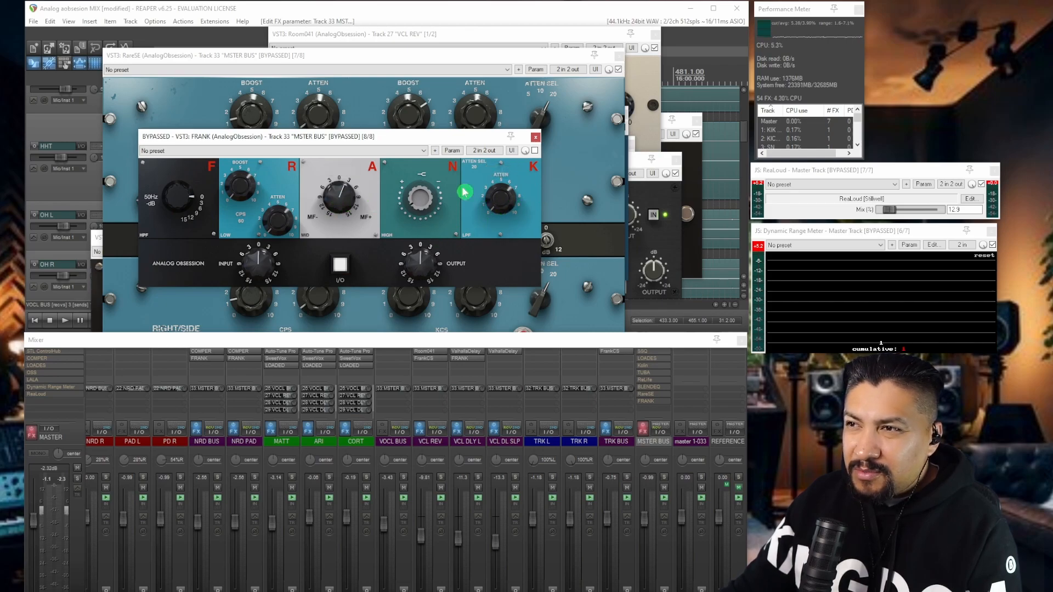
pyautogui.click(536, 140)
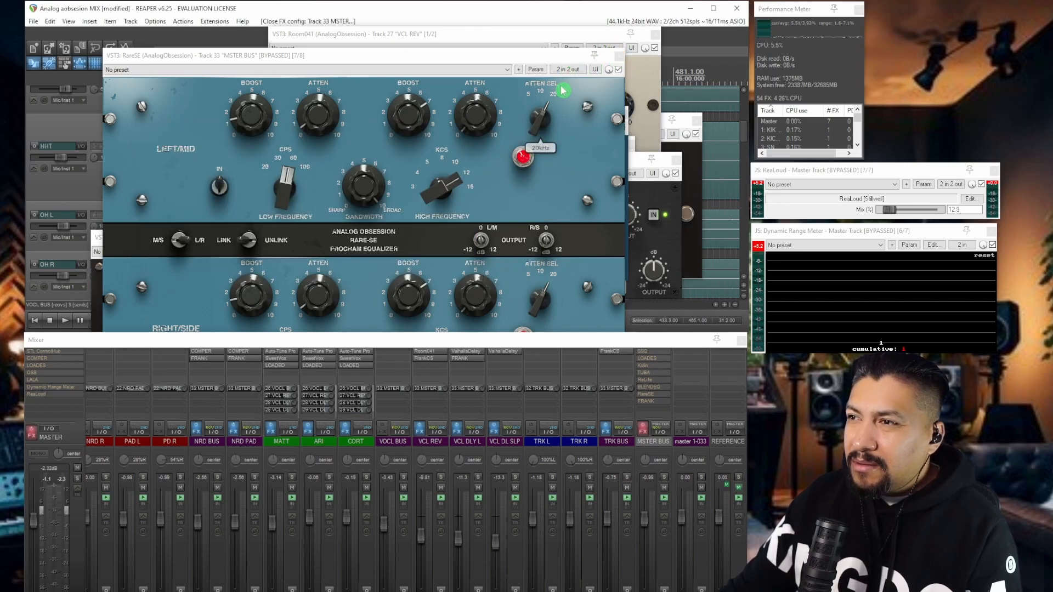
pyautogui.click(647, 401)
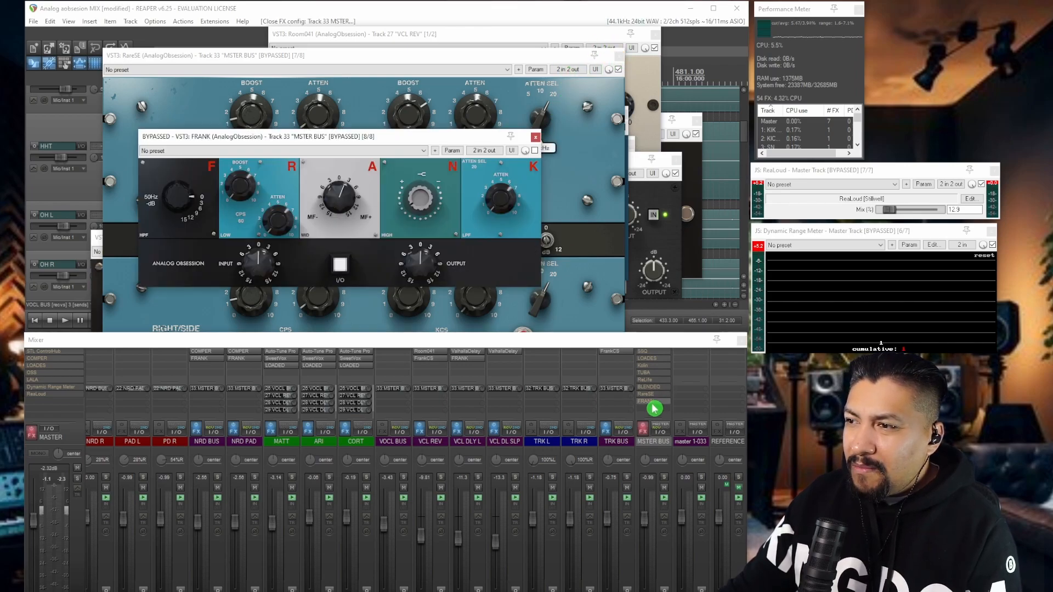
# Play the mix and enable the MSTER BUS track's effects during playback
pyautogui.click(644, 431)
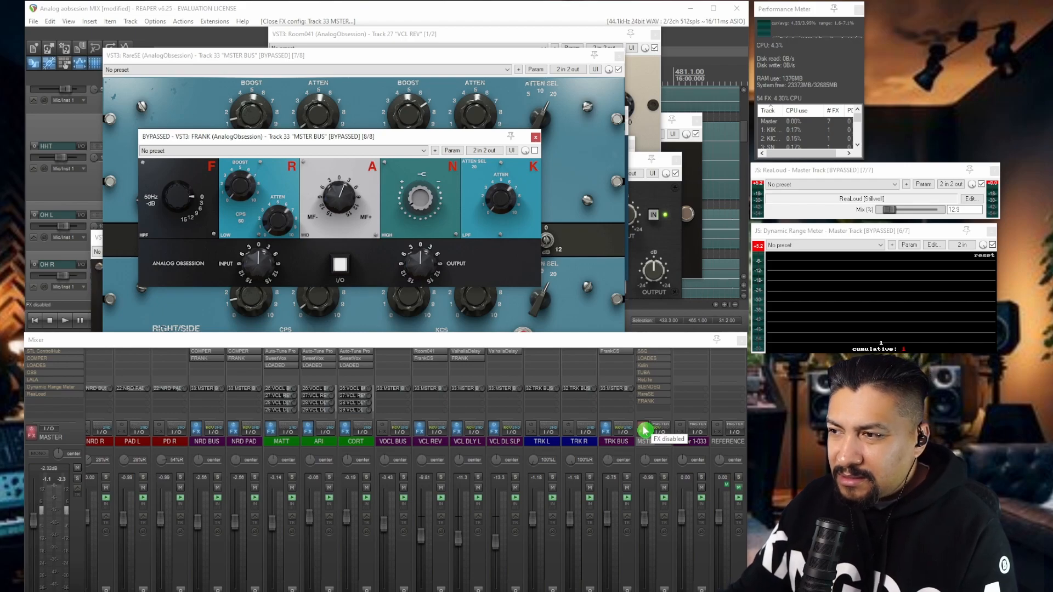
pyautogui.press('space')
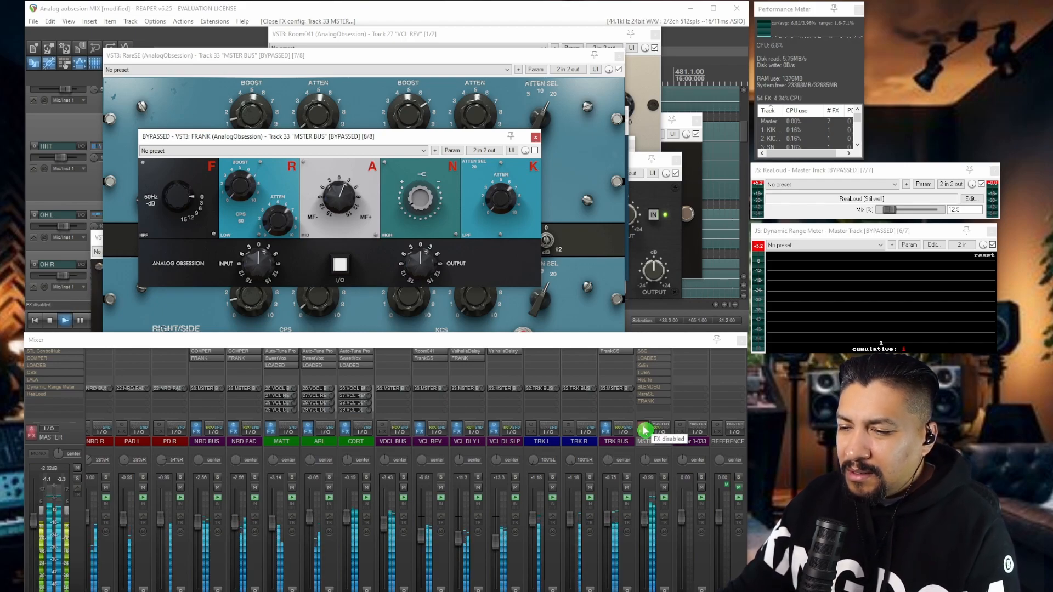
pyautogui.click(644, 431)
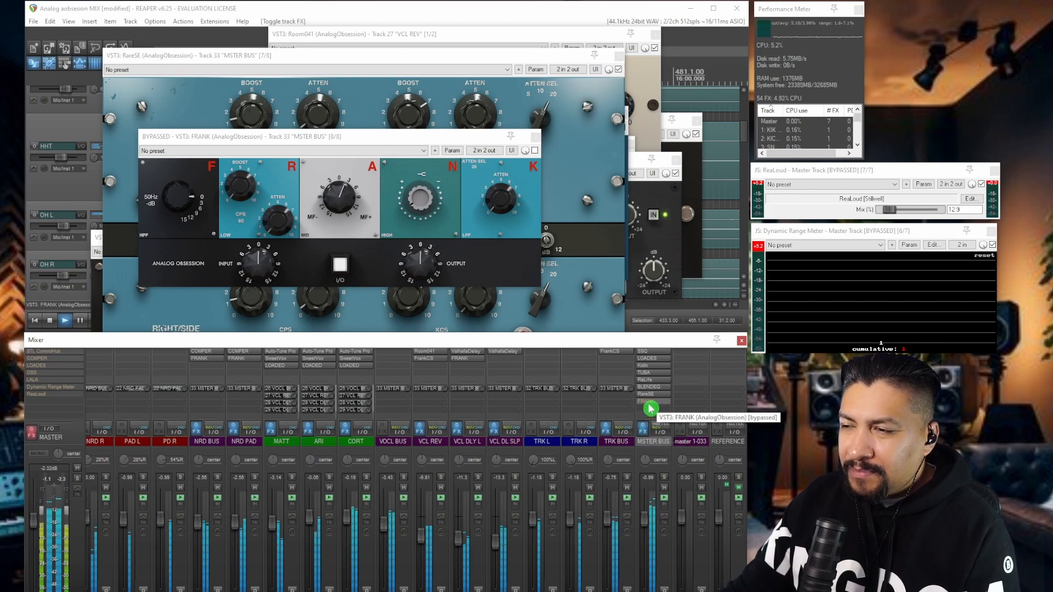
# Audition FRANK and RareSE on the MSTER BUS by toggling their bypass, leaving FRANK bypassed and RareSE active
pyautogui.keyDown('shift'); pyautogui.click(649, 407); pyautogui.keyUp('shift')
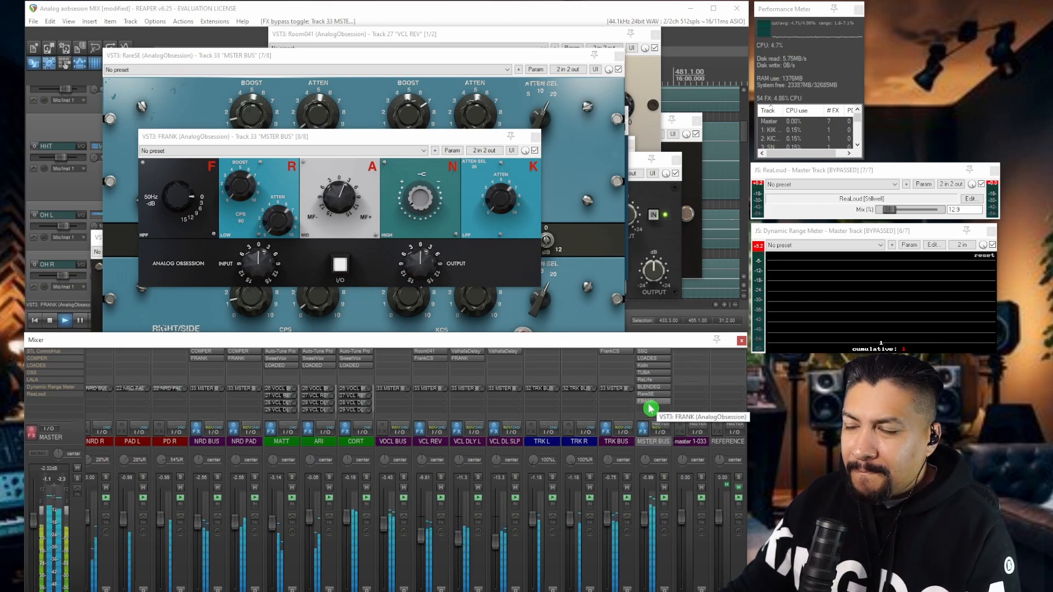
pyautogui.keyDown('shift'); pyautogui.click(649, 408); pyautogui.keyUp('shift')
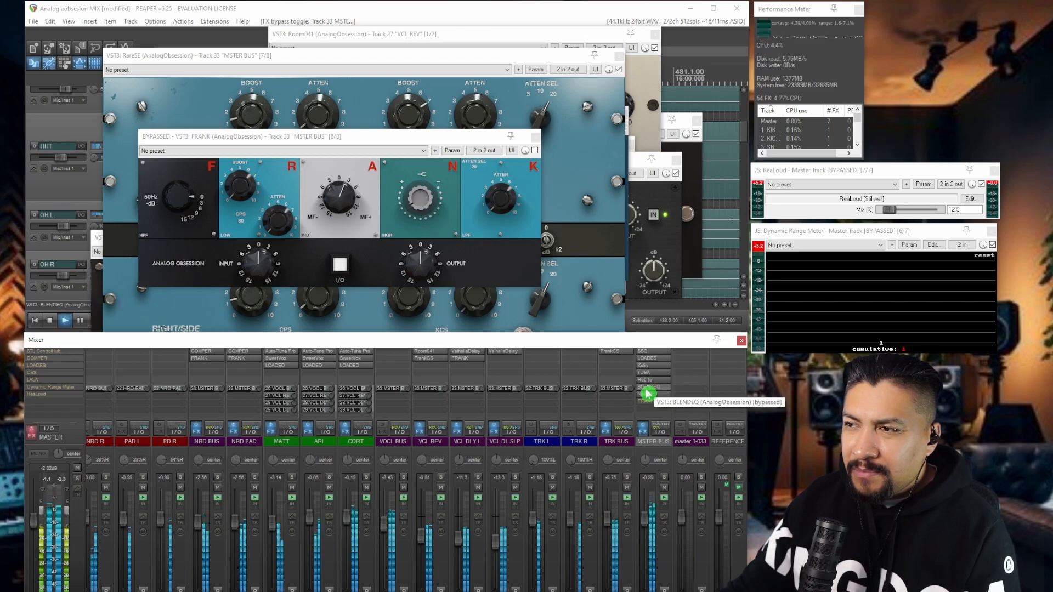
pyautogui.keyDown('shift'); pyautogui.click(648, 396); pyautogui.keyUp('shift')
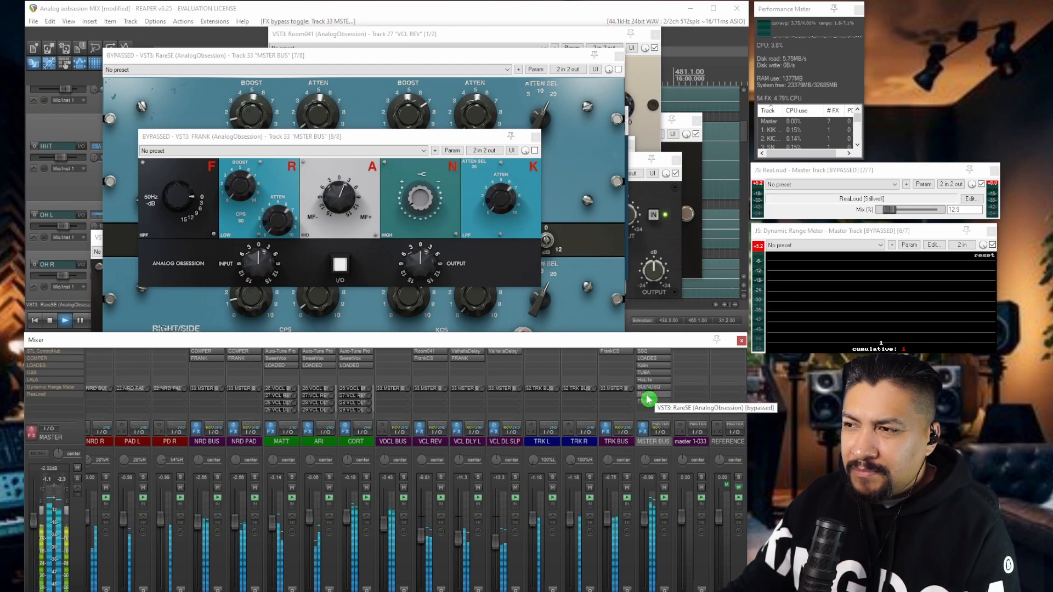
pyautogui.keyDown('shift'); pyautogui.click(649, 398); pyautogui.keyUp('shift')
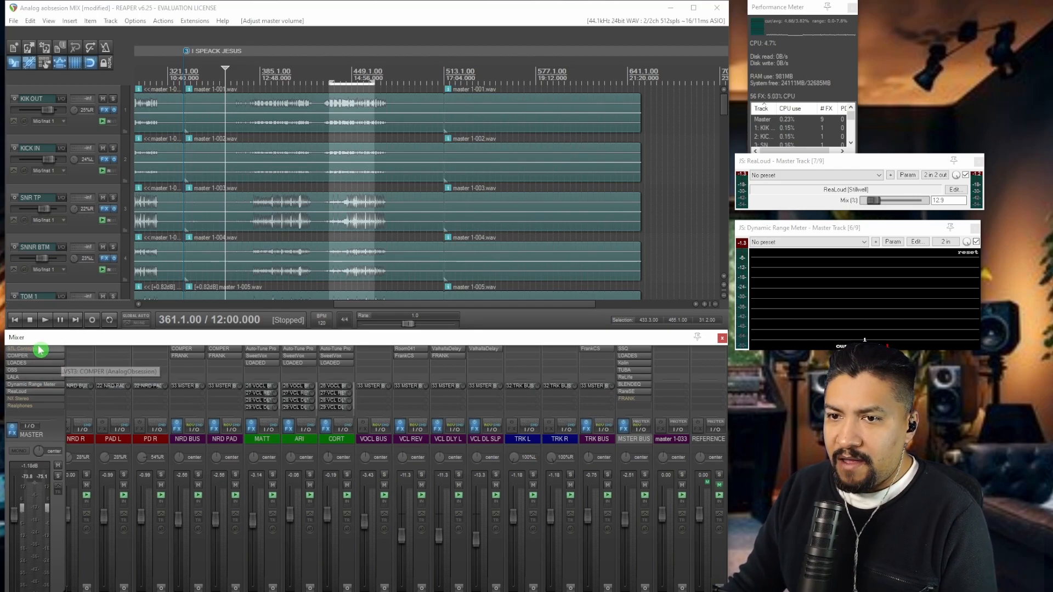
# Open COMPER and LOADES on the master track, arrange their windows, and inspect the de-esser's threshold and release
pyautogui.click(40, 359)
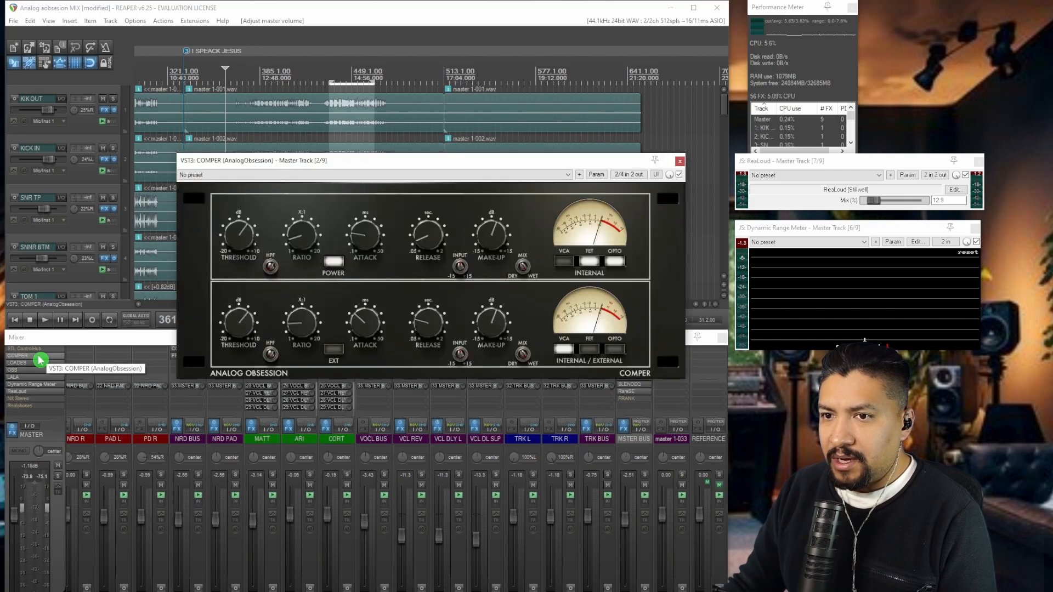
pyautogui.moveTo(415, 164); pyautogui.dragTo(340, 105)
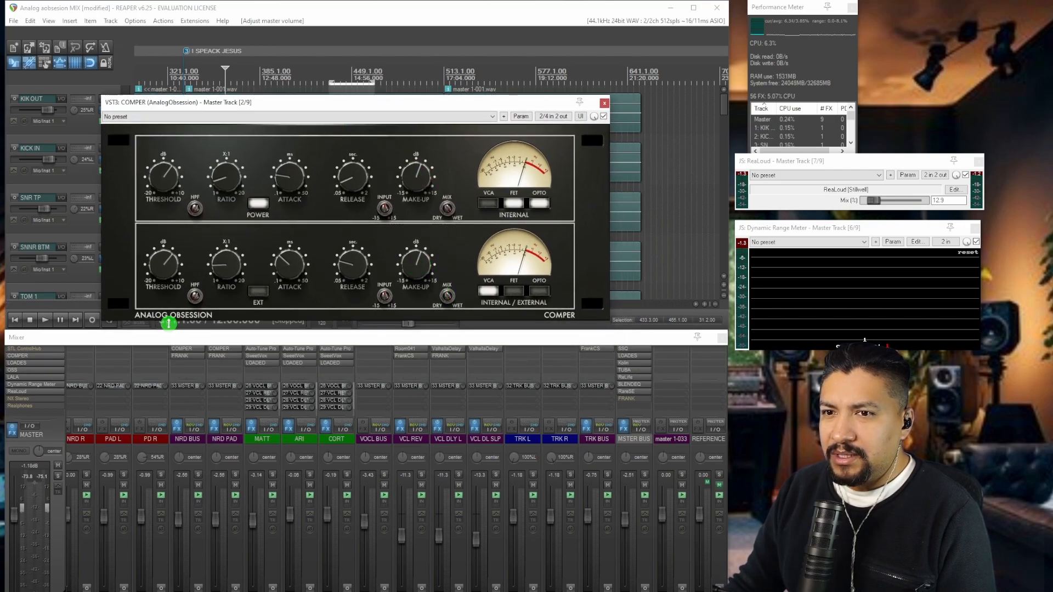
pyautogui.click(43, 363)
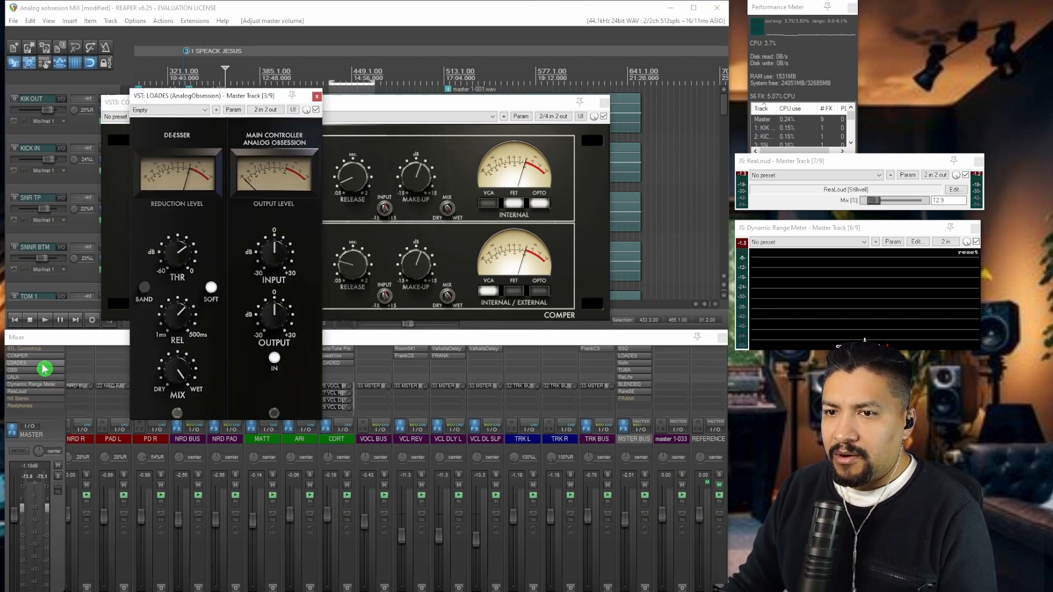
pyautogui.moveTo(235, 99); pyautogui.dragTo(321, 50)
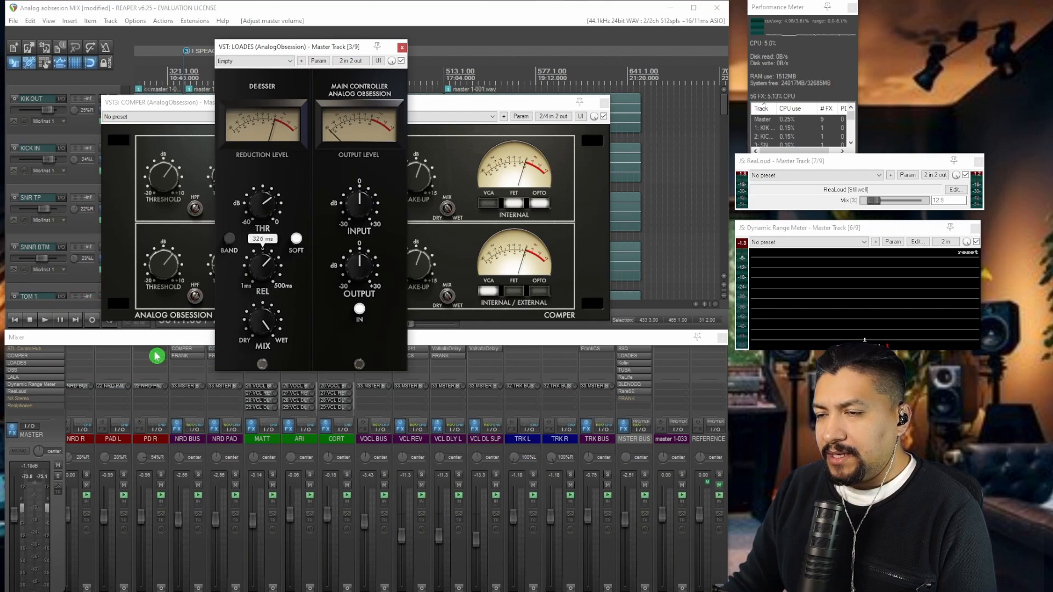
pyautogui.moveTo(273, 233)
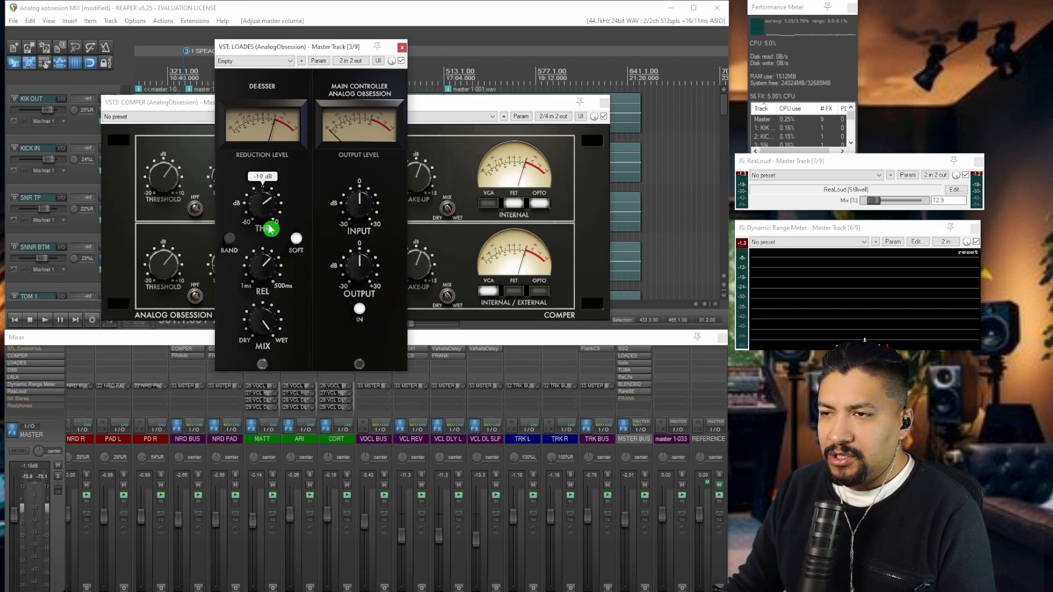
# Inspect the OSS limiter and LALA leveling amplifier settings on the master track, placing LALA below OSS
pyautogui.doubleClick(39, 372)
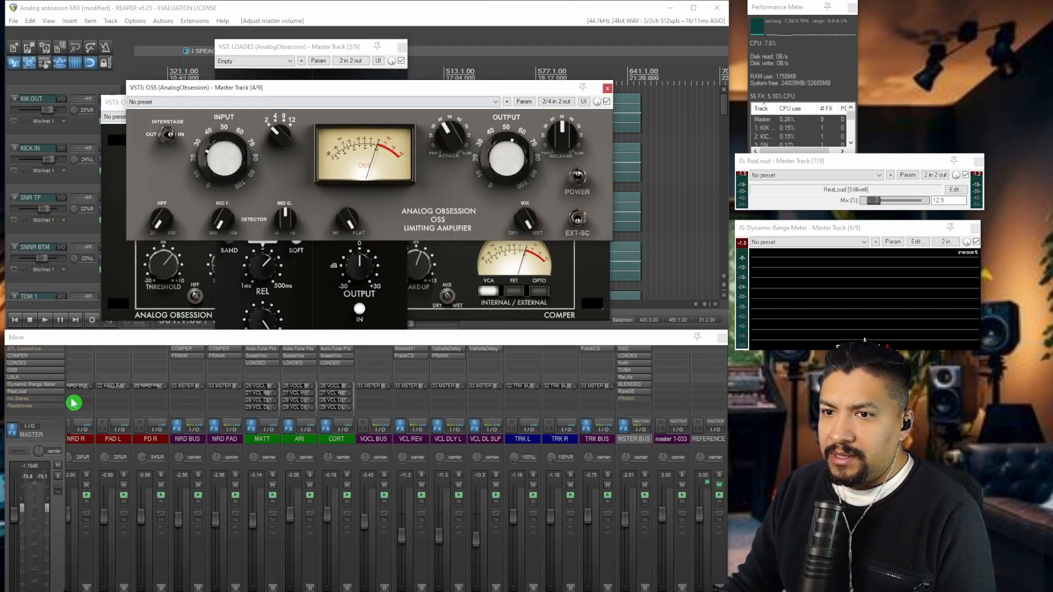
pyautogui.doubleClick(33, 377)
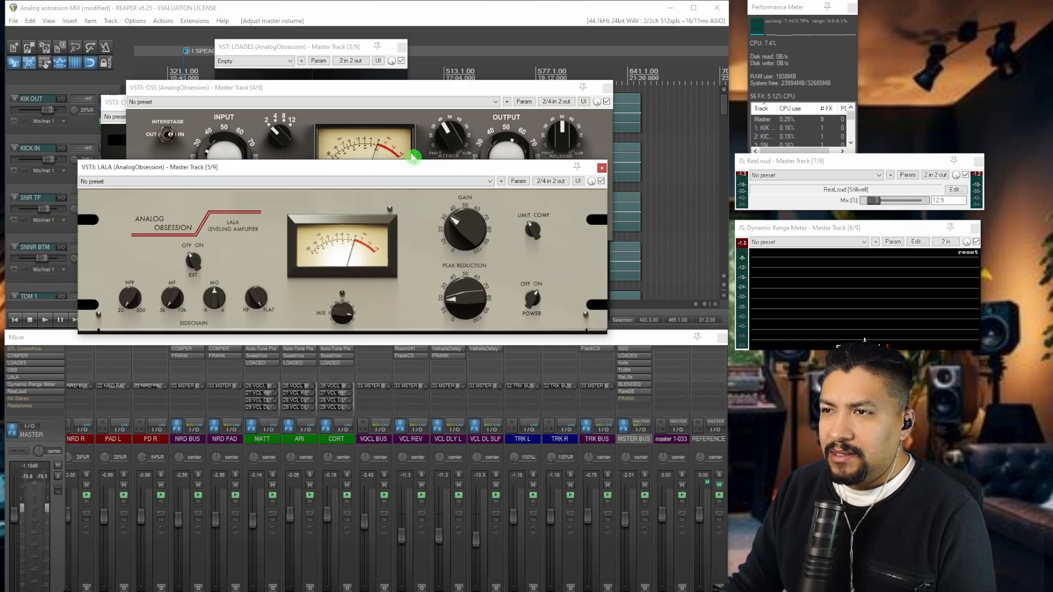
pyautogui.moveTo(416, 170); pyautogui.dragTo(448, 255)
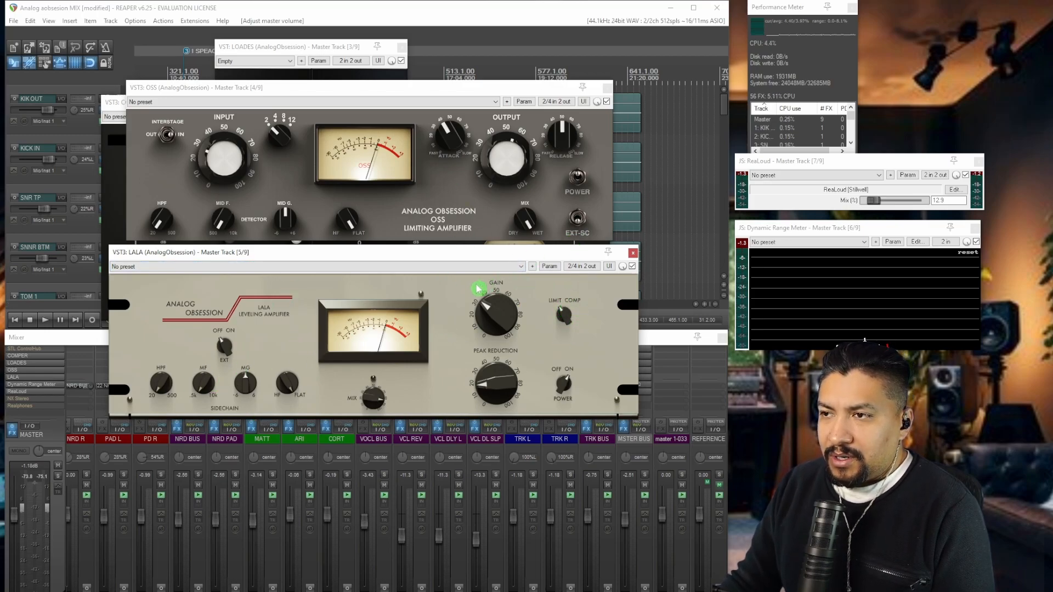
pyautogui.click(633, 254)
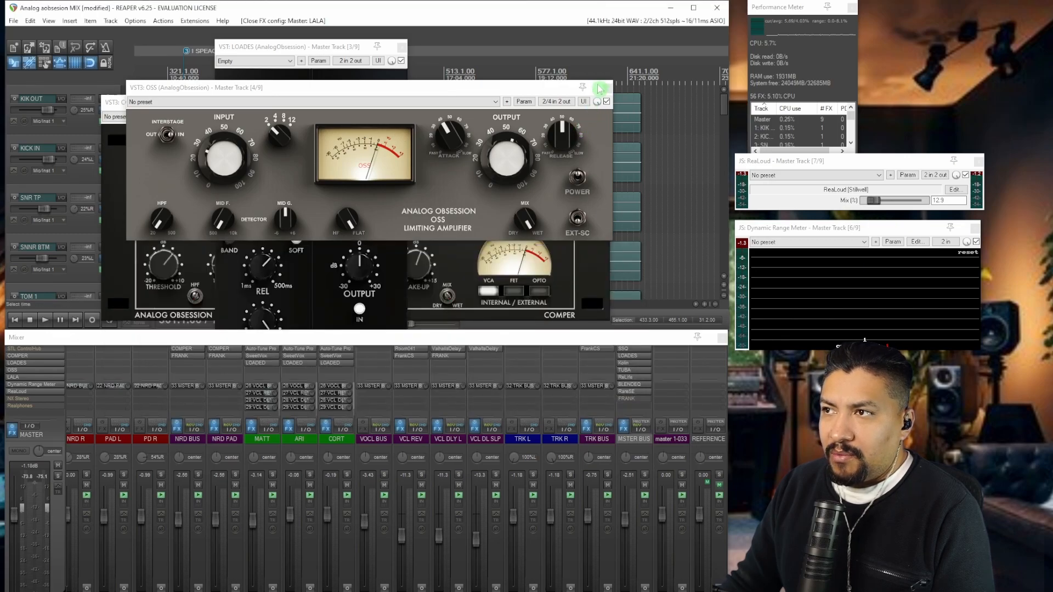
pyautogui.click(45, 377)
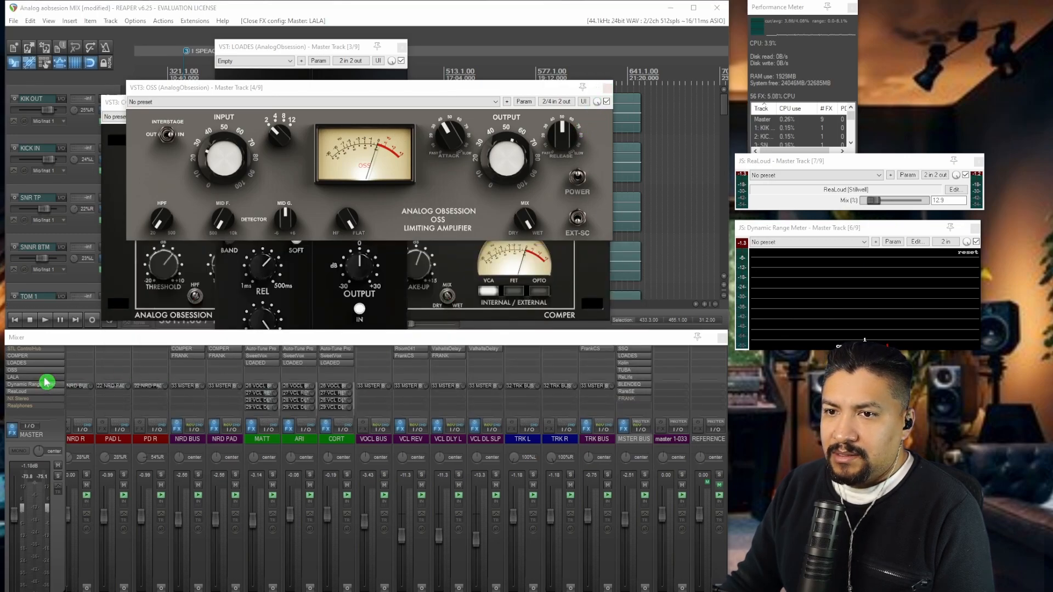
# Close and reopen the Dynamic Range Meter and ReaLoud windows on the master track, and bring LALA forward for a look
pyautogui.click(46, 385)
pyautogui.click(46, 392)
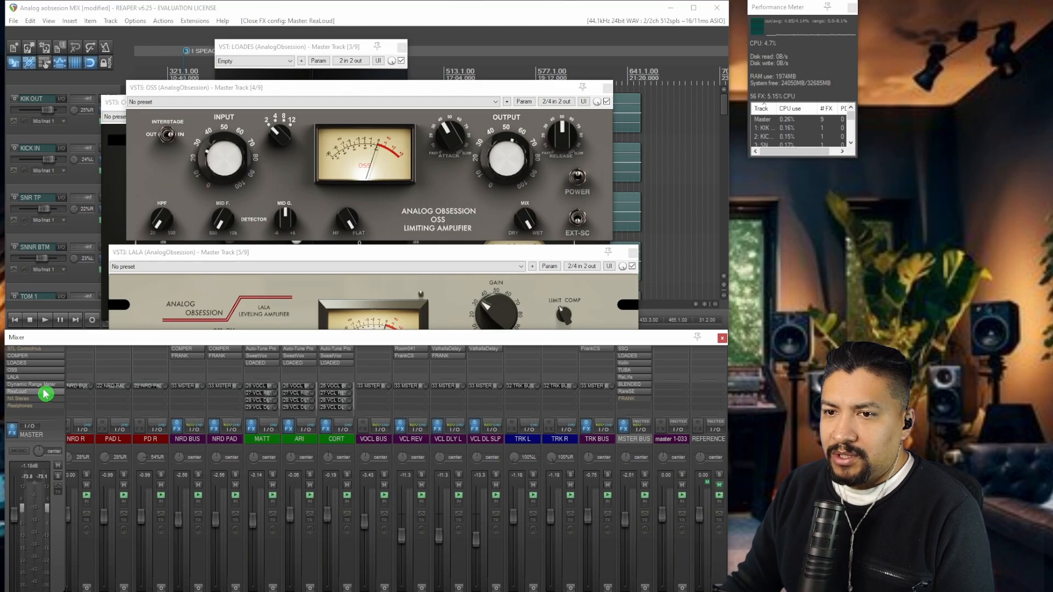
pyautogui.click(46, 384)
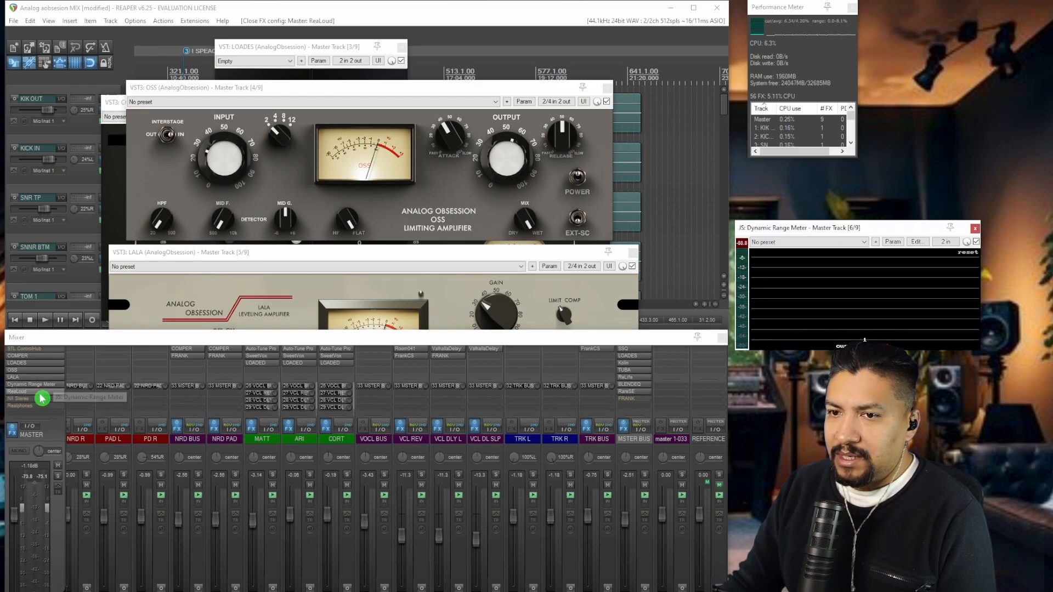
pyautogui.click(46, 391)
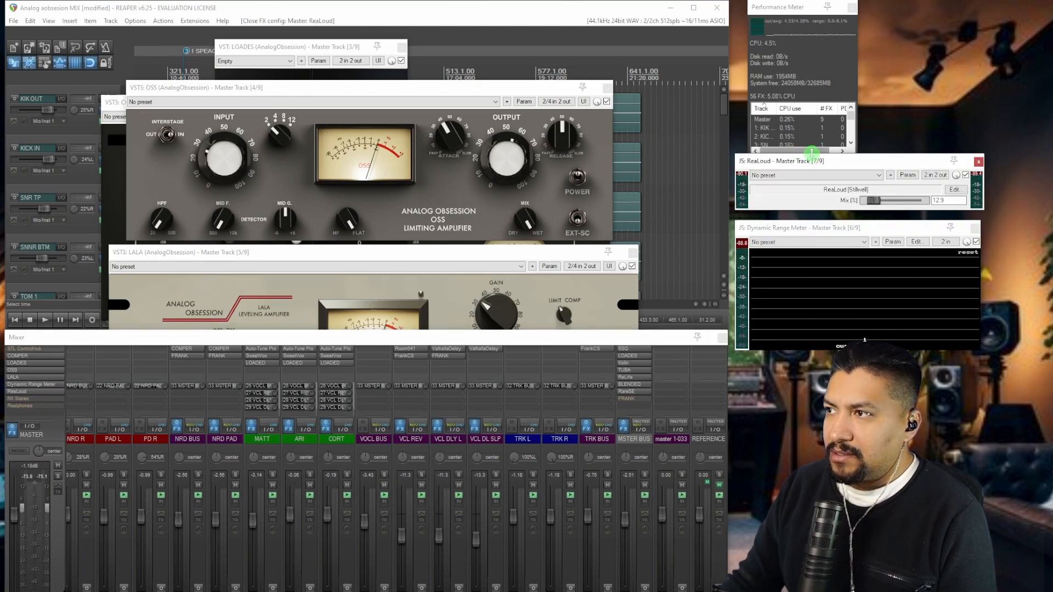
pyautogui.moveTo(815, 164); pyautogui.dragTo(815, 168)
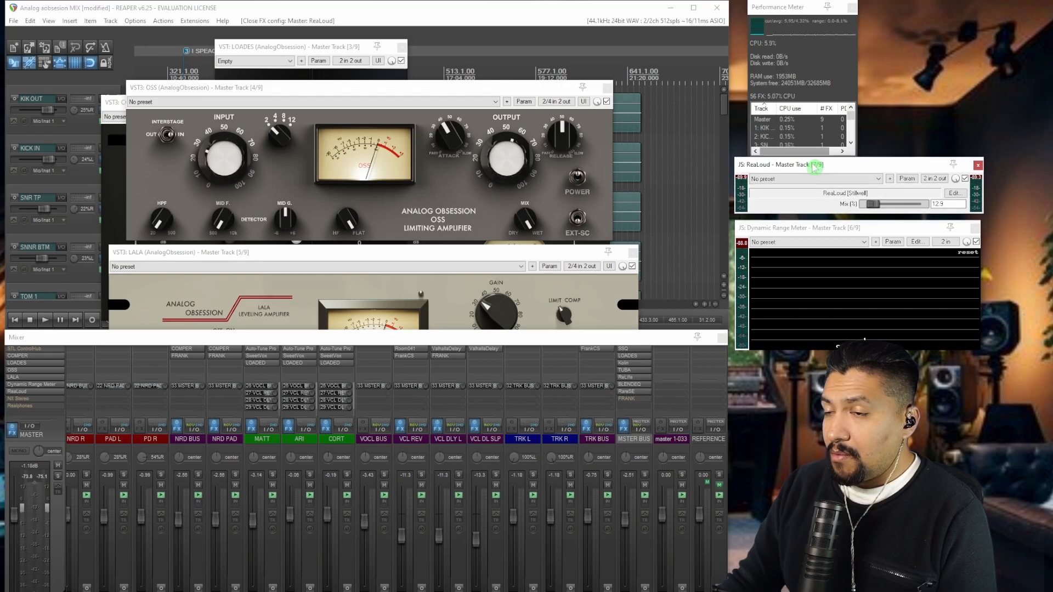
pyautogui.click(423, 256)
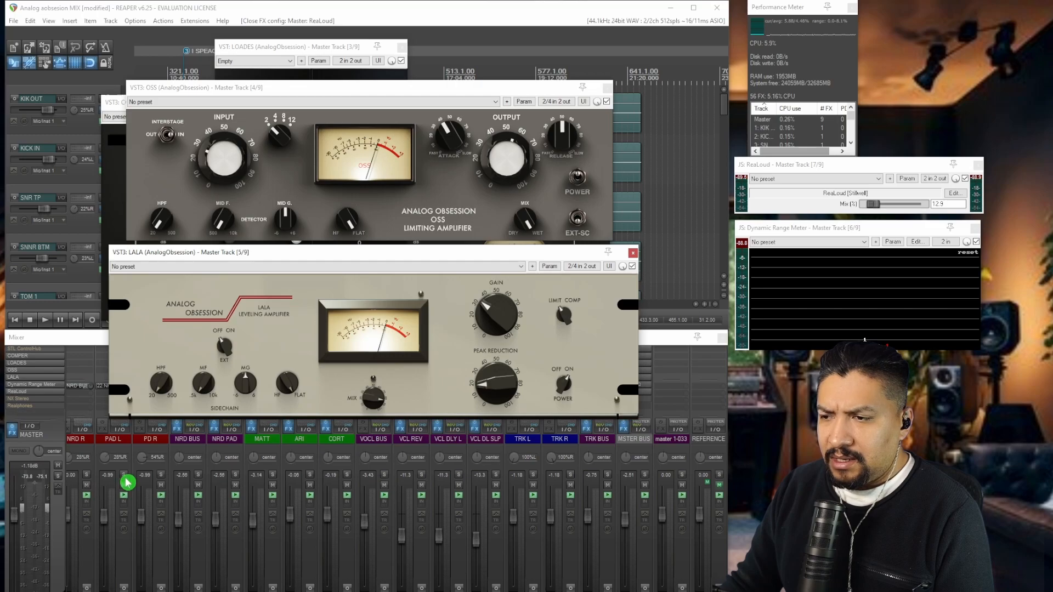
pyautogui.moveTo(535, 591)
pyautogui.mouseDown()
pyautogui.moveTo(518, 591)
pyautogui.moveTo(535, 591)
pyautogui.mouseUp()
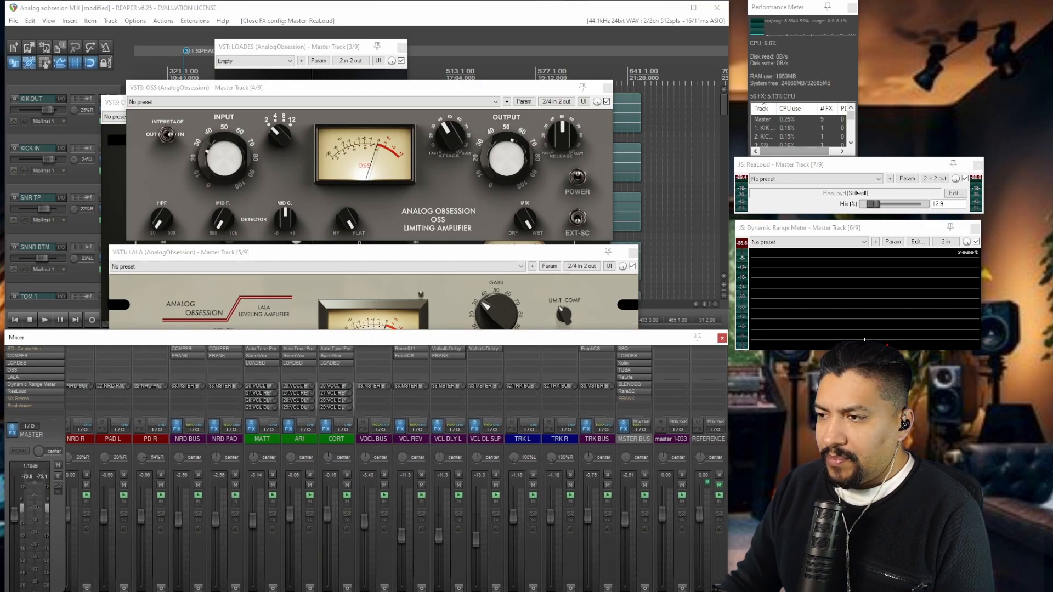
# Audition the mix while toggling the master track's effects chain, and move the LOADES window down to show its full interface
pyautogui.click(11, 427)
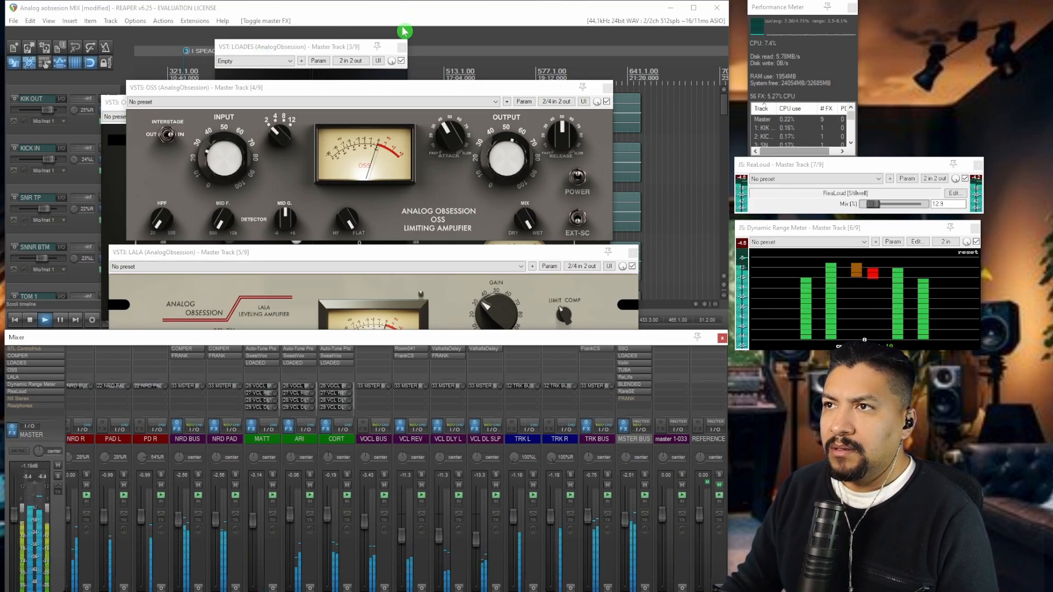
pyautogui.click(362, 47)
pyautogui.moveTo(362, 47); pyautogui.dragTo(371, 100)
pyautogui.press('space')
# Reposition the playhead just before measure 449 and play the mix to check the master chain there
pyautogui.click(294, 66)
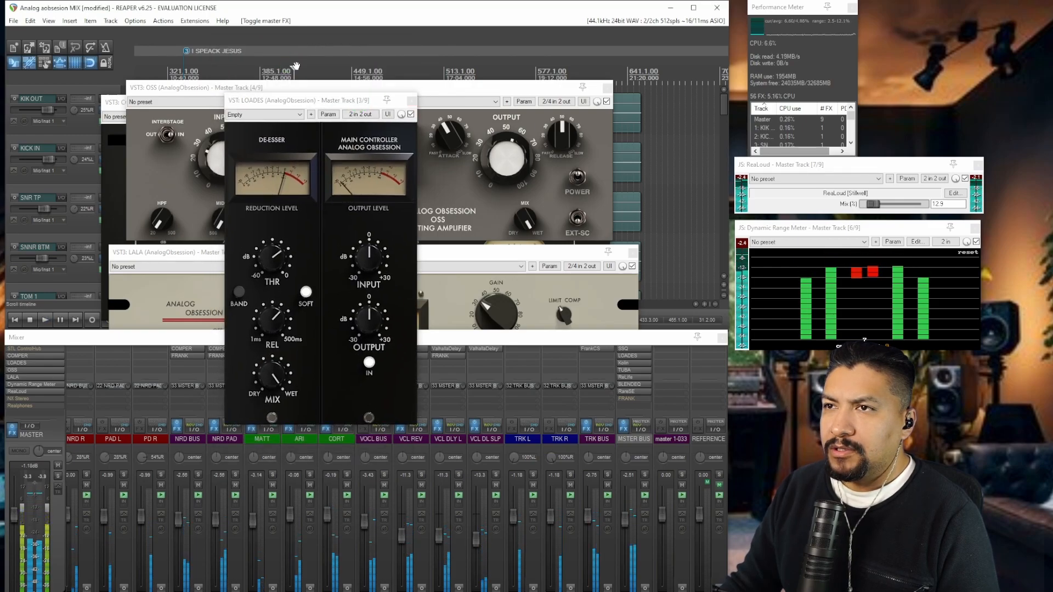
pyautogui.press('space')
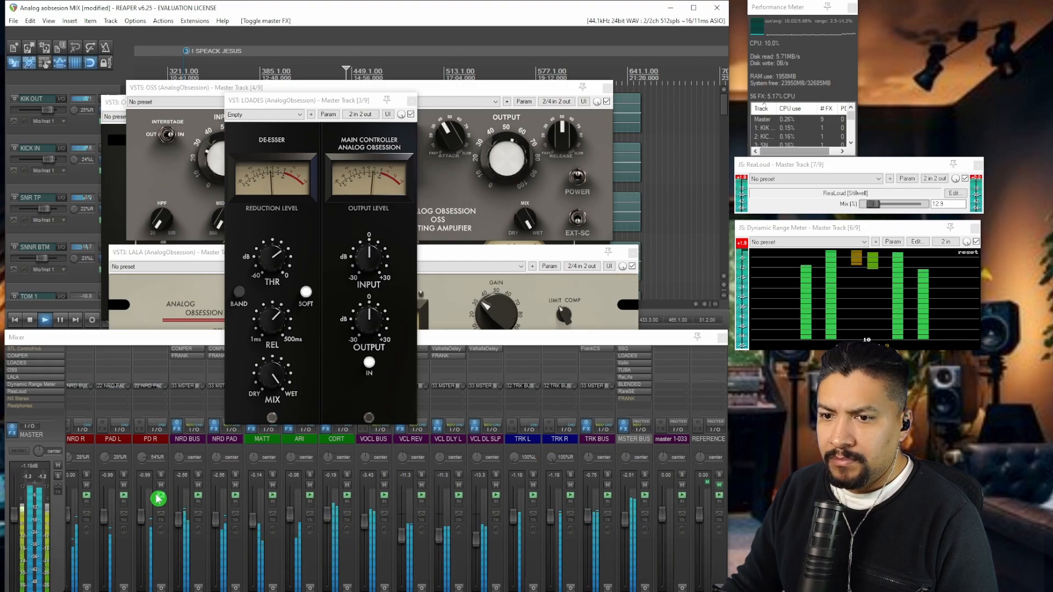
pyautogui.press('space')
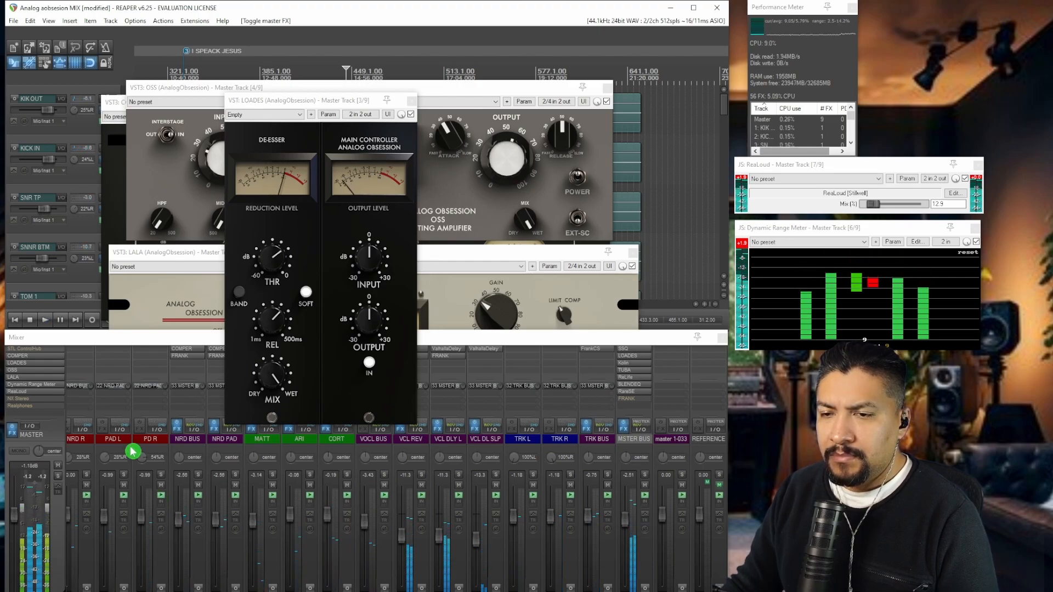
# Check NX Stereo on the master track, and review the effects on the mixer channels from the drums to the master bus
pyautogui.click(34, 404)
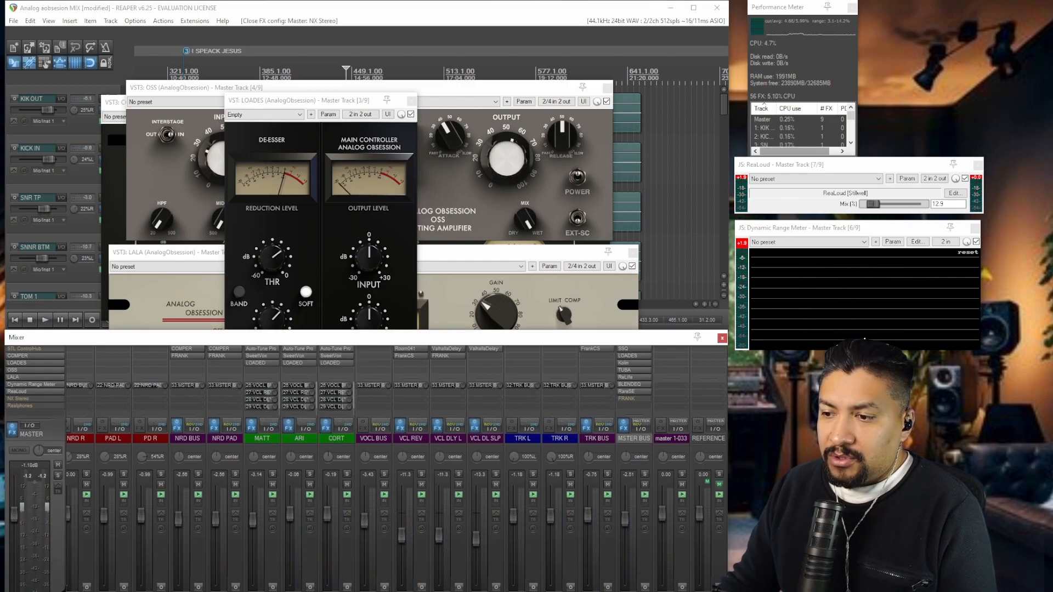
pyautogui.hscroll(-2, 396, 466)
pyautogui.hscroll(7, 395, 466)
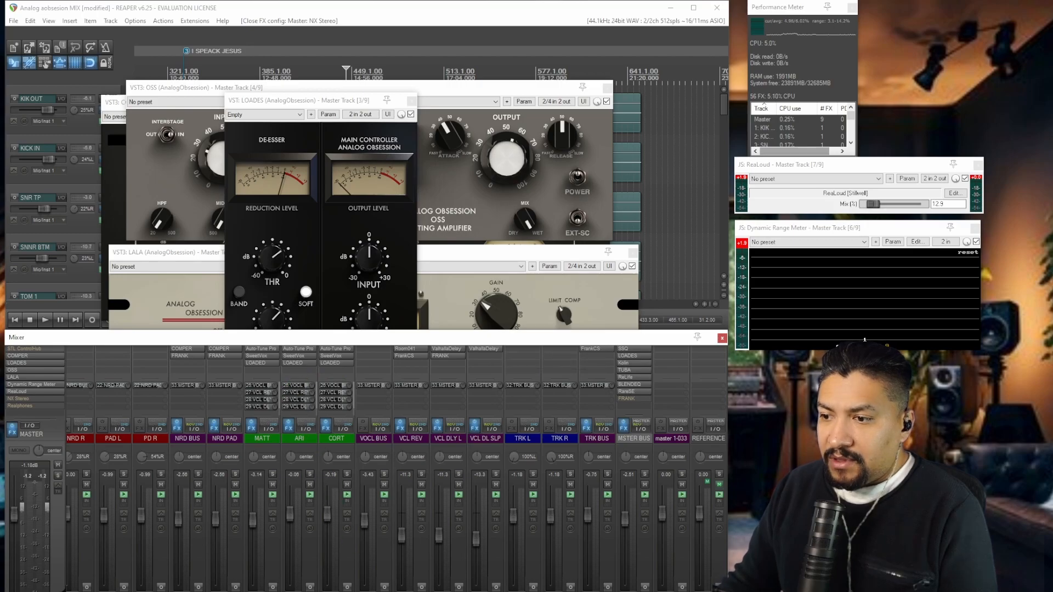
pyautogui.hscroll(-10, 395, 466)
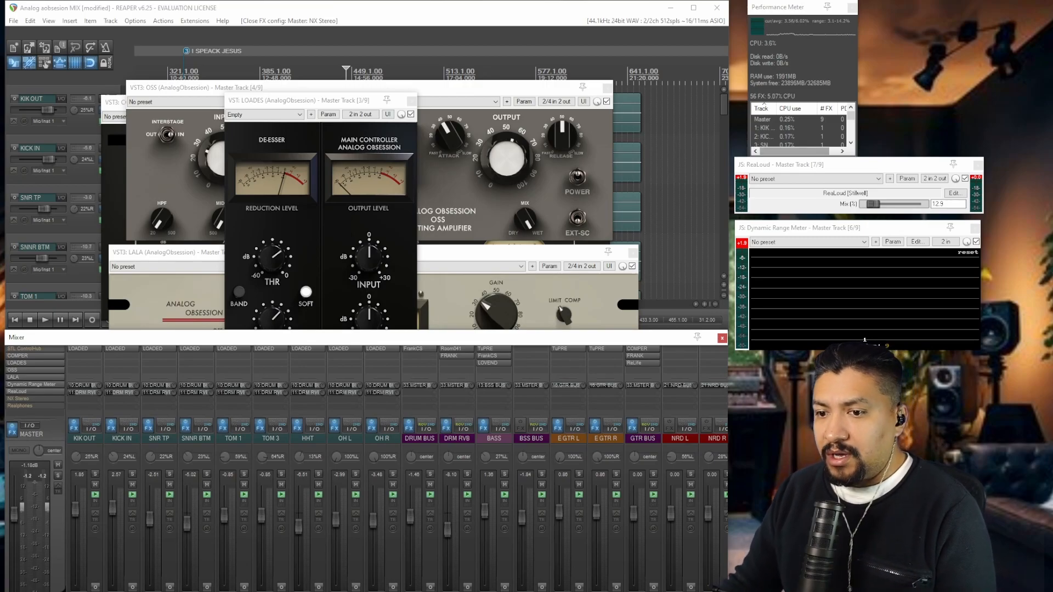
pyautogui.hscroll(10, 431, 329)
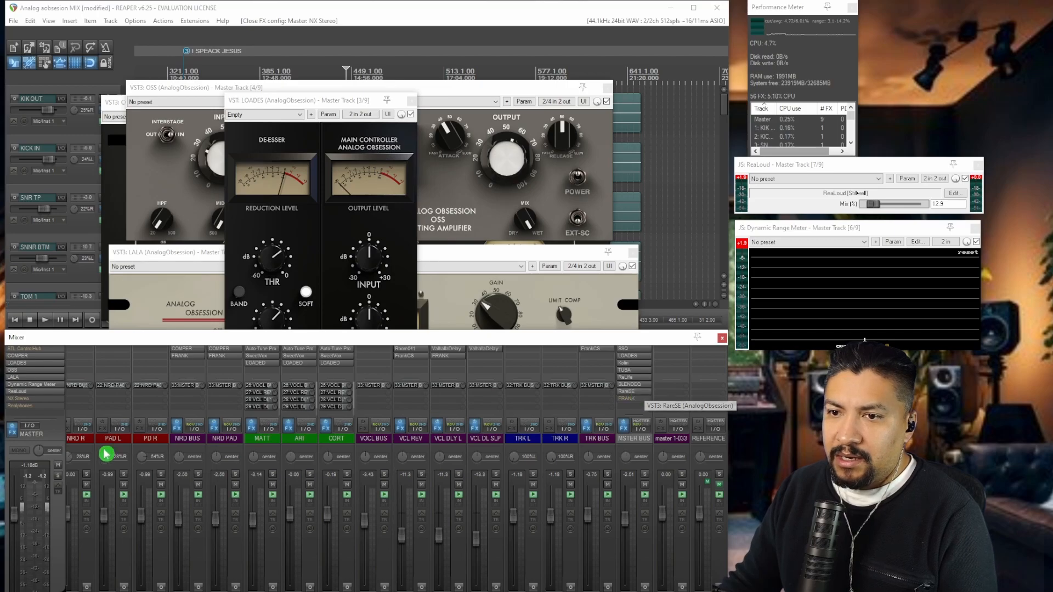
# Bypass the whole master track effects chain and look over the instrument and vocal channels in the mixer
pyautogui.click(13, 431)
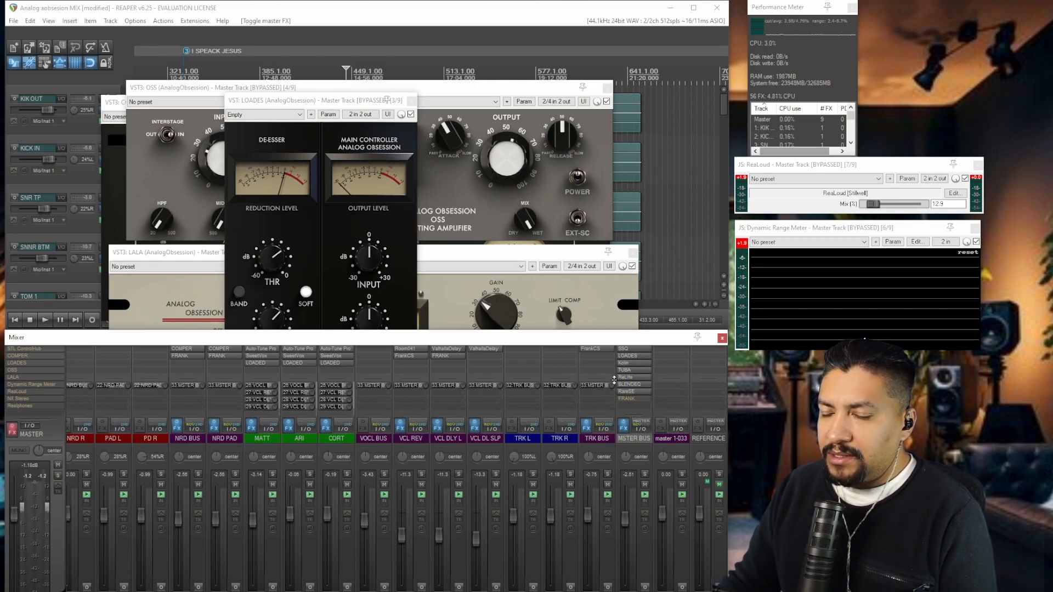
pyautogui.hscroll(-5, 397, 469)
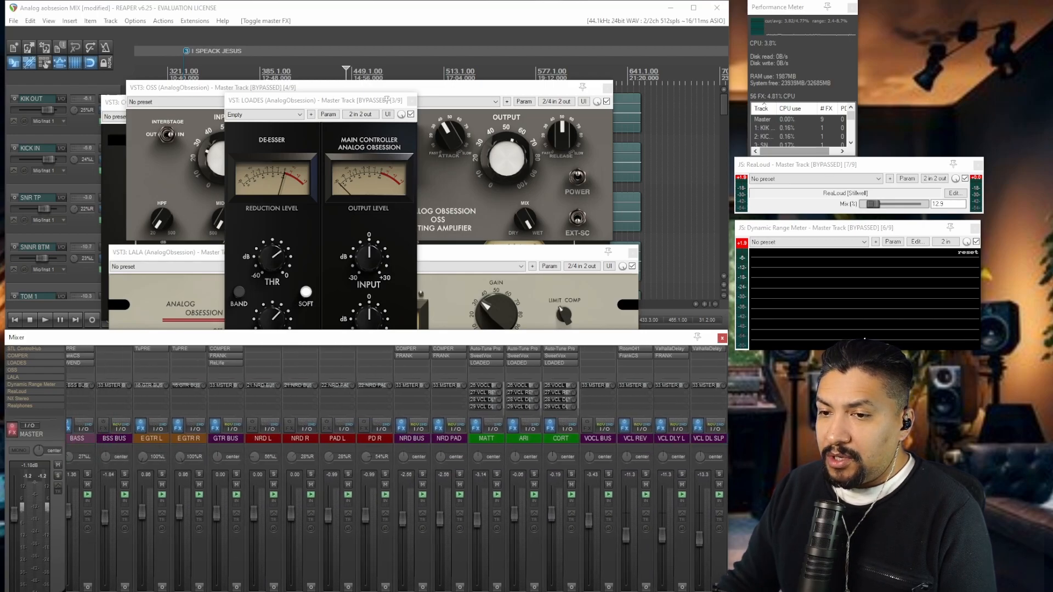
pyautogui.hscroll(5, 397, 469)
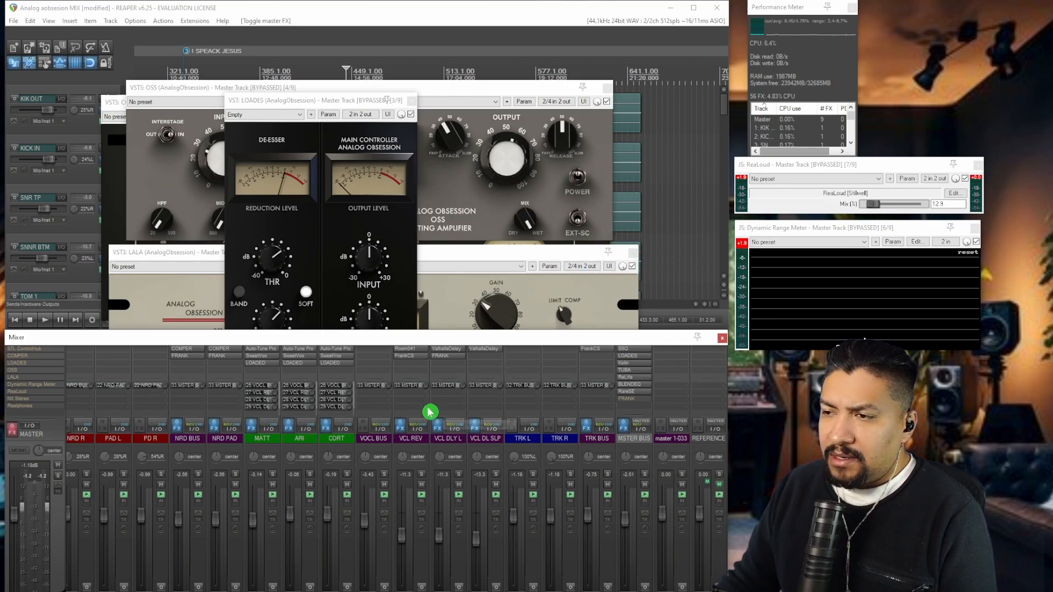
# Open STL ControlHub on the master track and enable the master effects chain
pyautogui.click(35, 350)
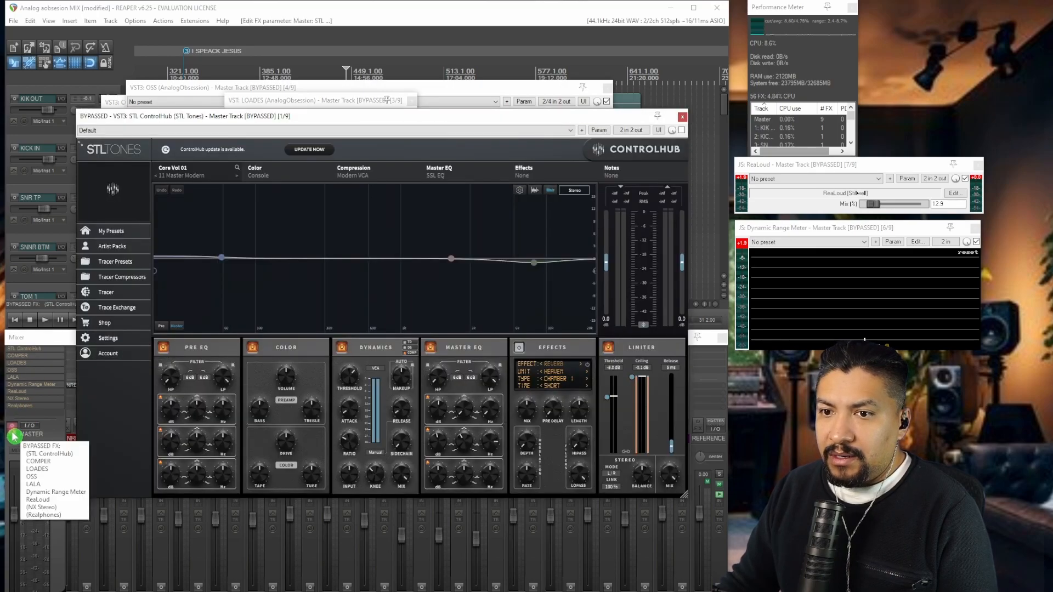
pyautogui.click(14, 435)
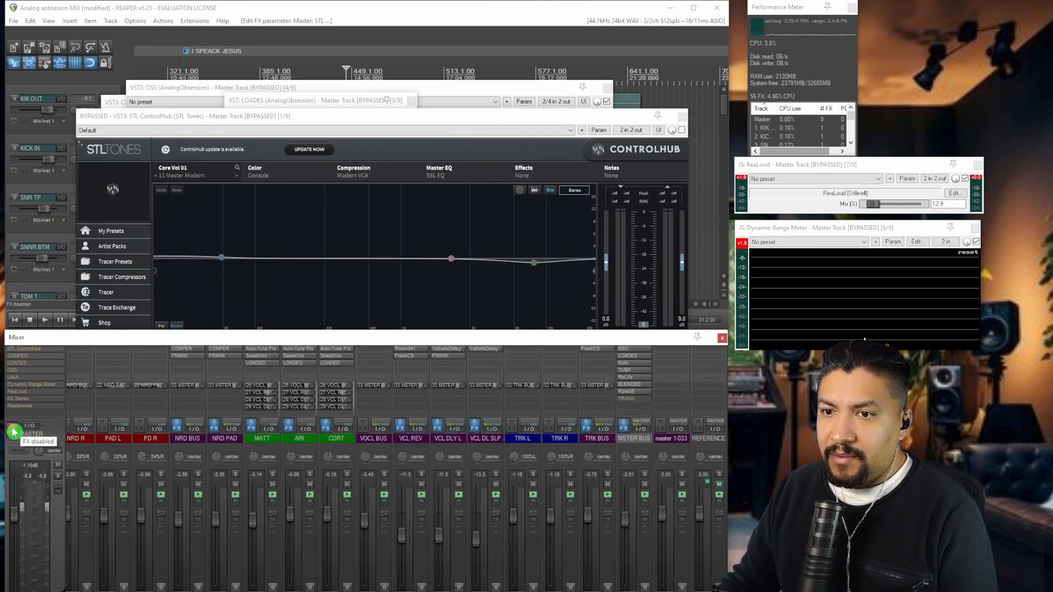
pyautogui.click(14, 431)
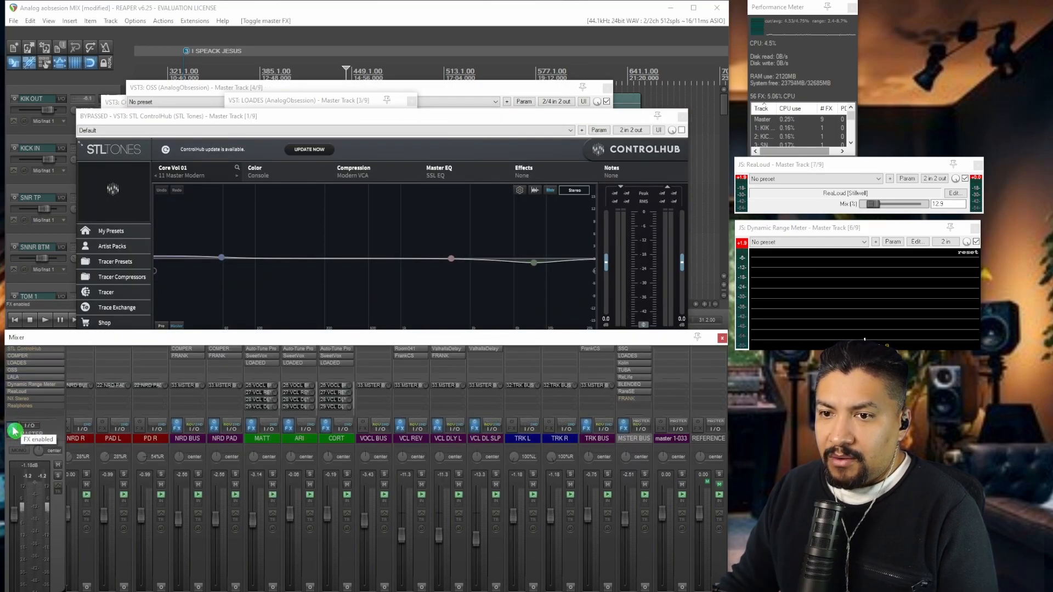
# Bypass the master track's effects from COMPER through ReaLoud, enable STL ControlHub in their place, and play the mix
pyautogui.keyDown('shift'); pyautogui.click(25, 391); pyautogui.keyUp('shift')
pyautogui.keyDown('shift'); pyautogui.click(25, 385); pyautogui.keyUp('shift')
pyautogui.keyDown('shift'); pyautogui.click(27, 371); pyautogui.keyUp('shift')
pyautogui.keyDown('shift'); pyautogui.click(28, 362); pyautogui.keyUp('shift')
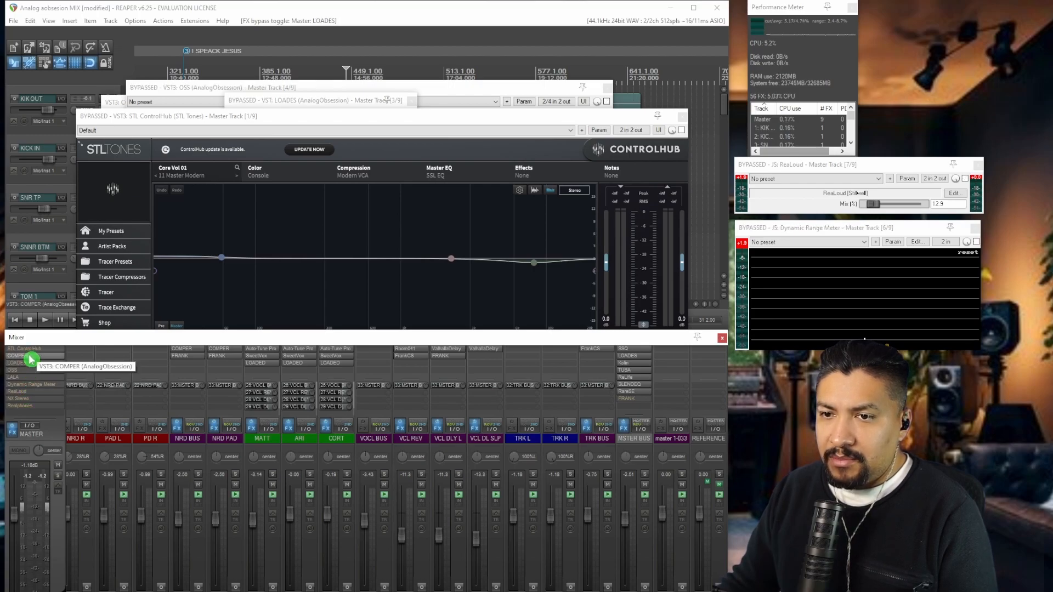
pyautogui.keyDown('shift'); pyautogui.click(32, 356); pyautogui.keyUp('shift')
pyautogui.keyDown('shift'); pyautogui.click(35, 351); pyautogui.keyUp('shift')
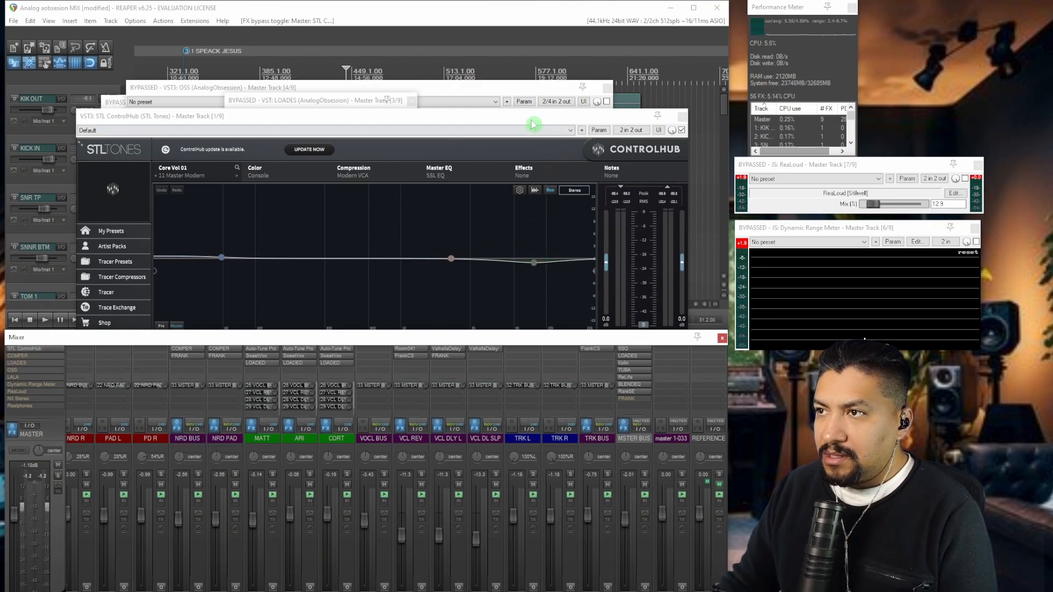
pyautogui.press('space')
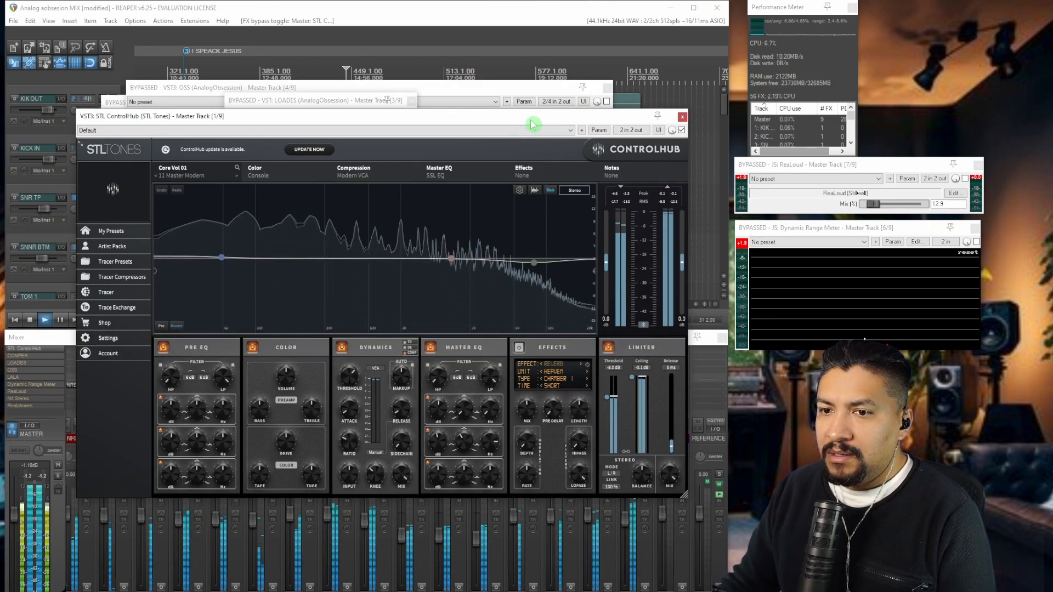